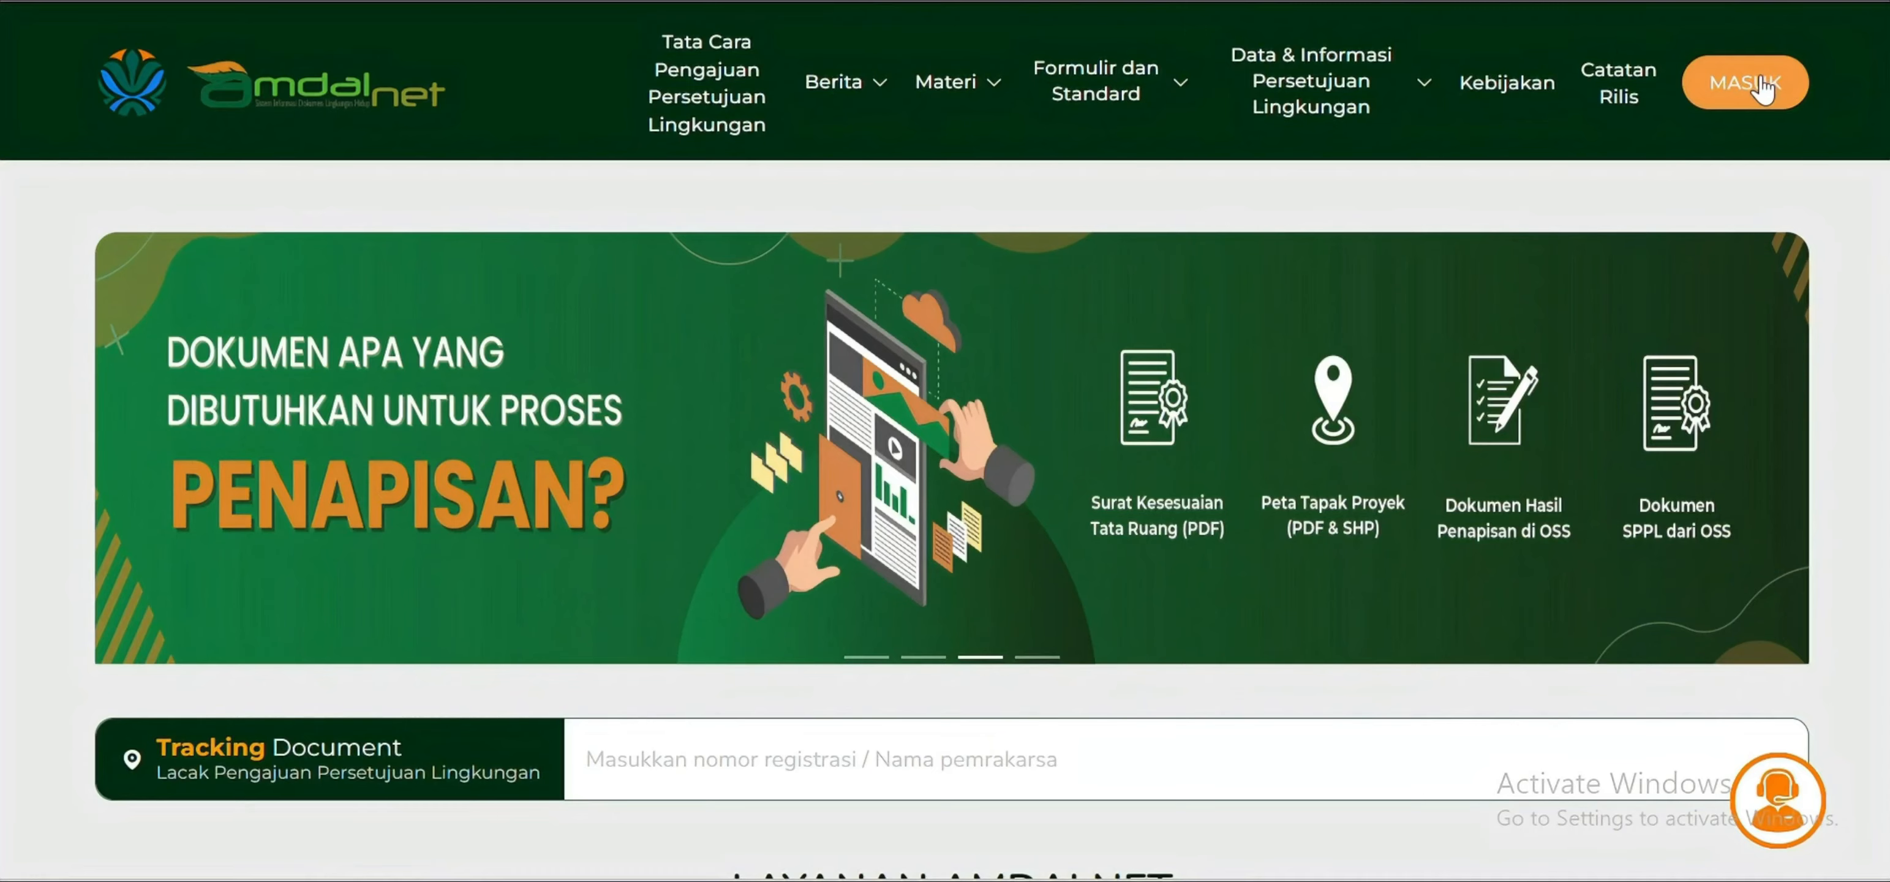
Log in through the OSS RBA account option, entering the account's username or e-mail and its password.
click(1755, 87)
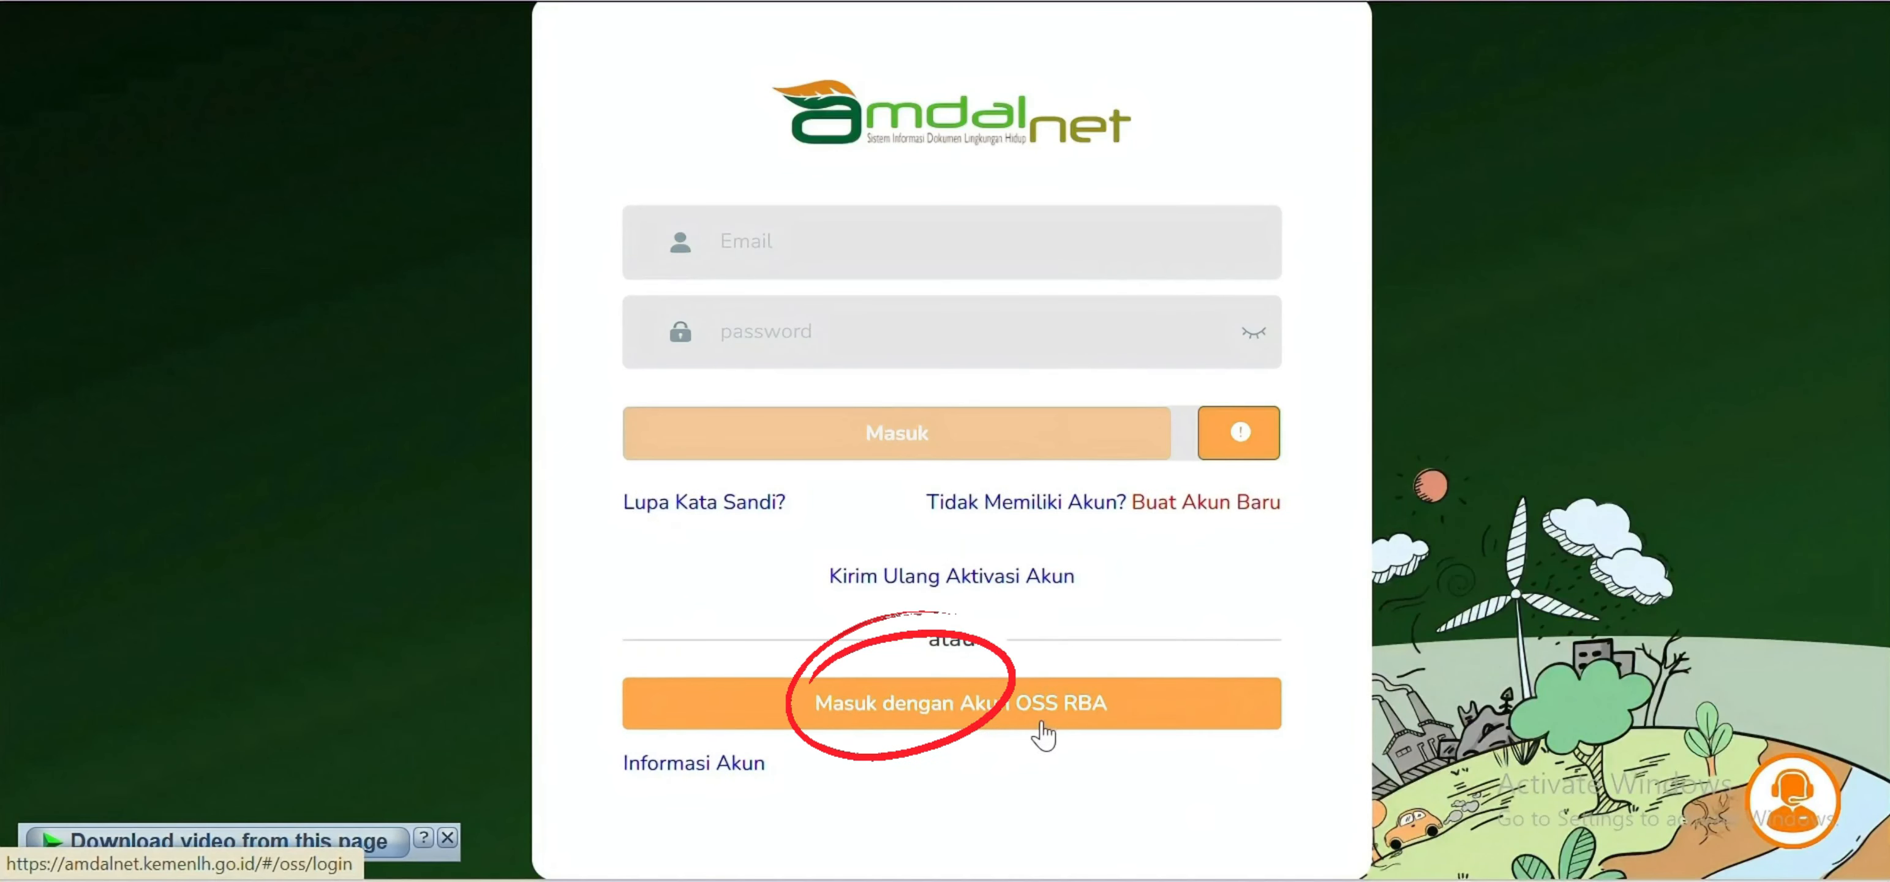
click(1086, 721)
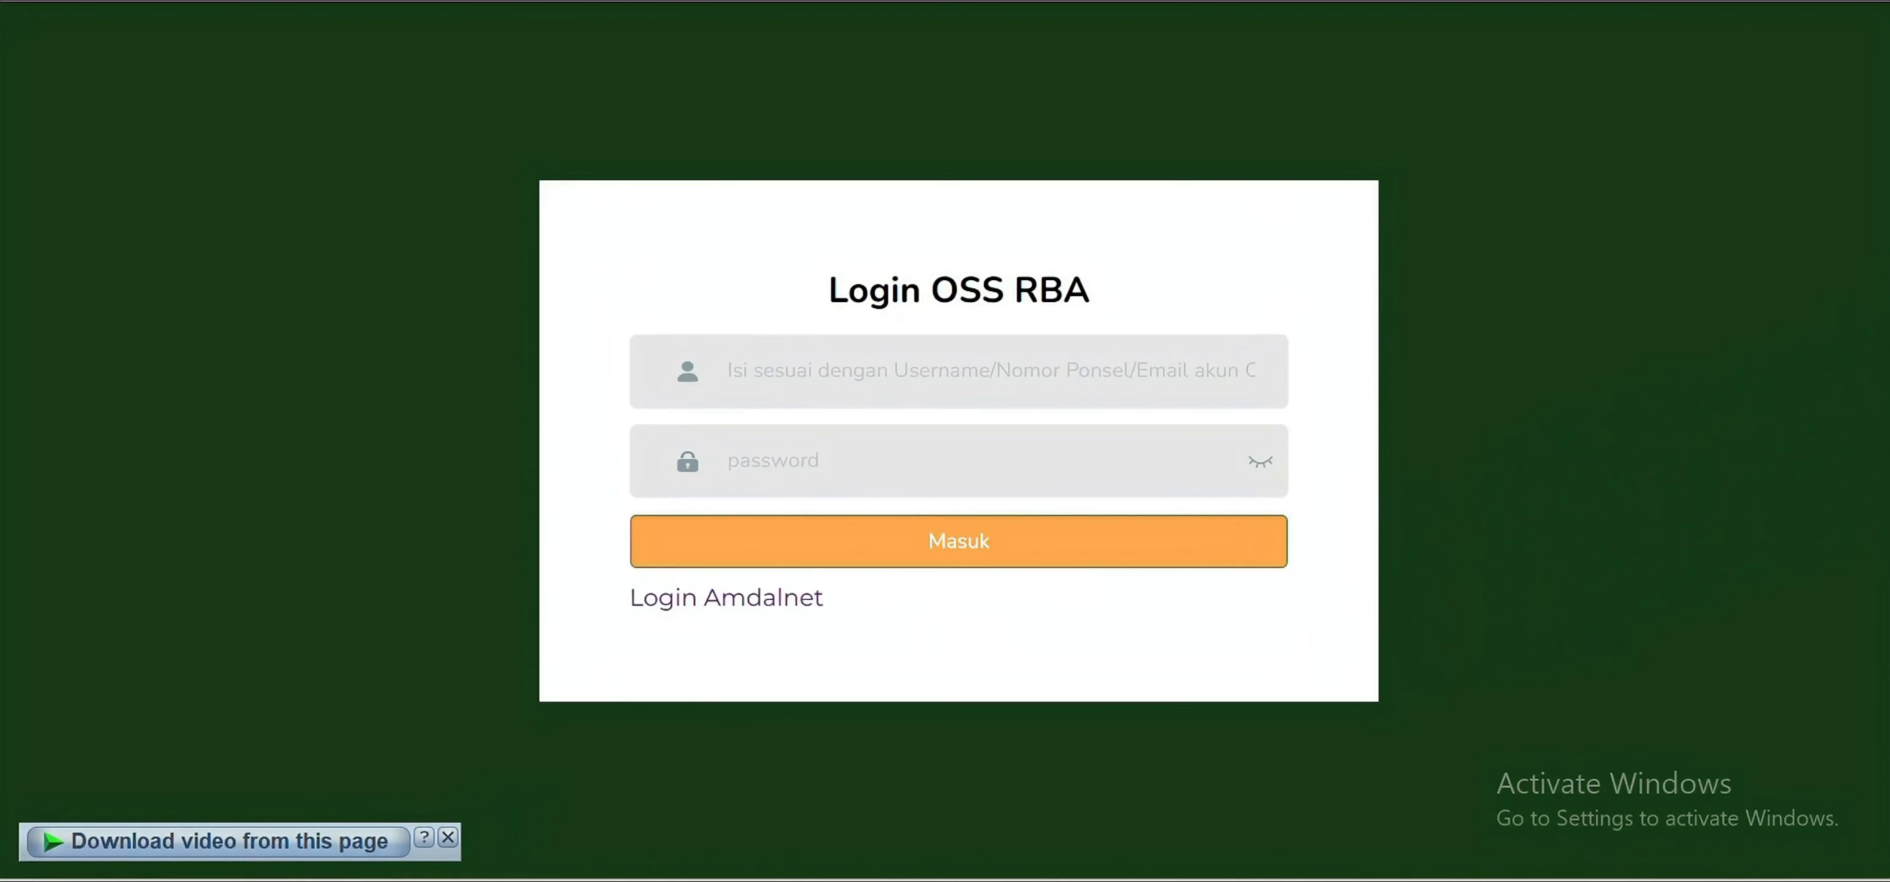
click(949, 375)
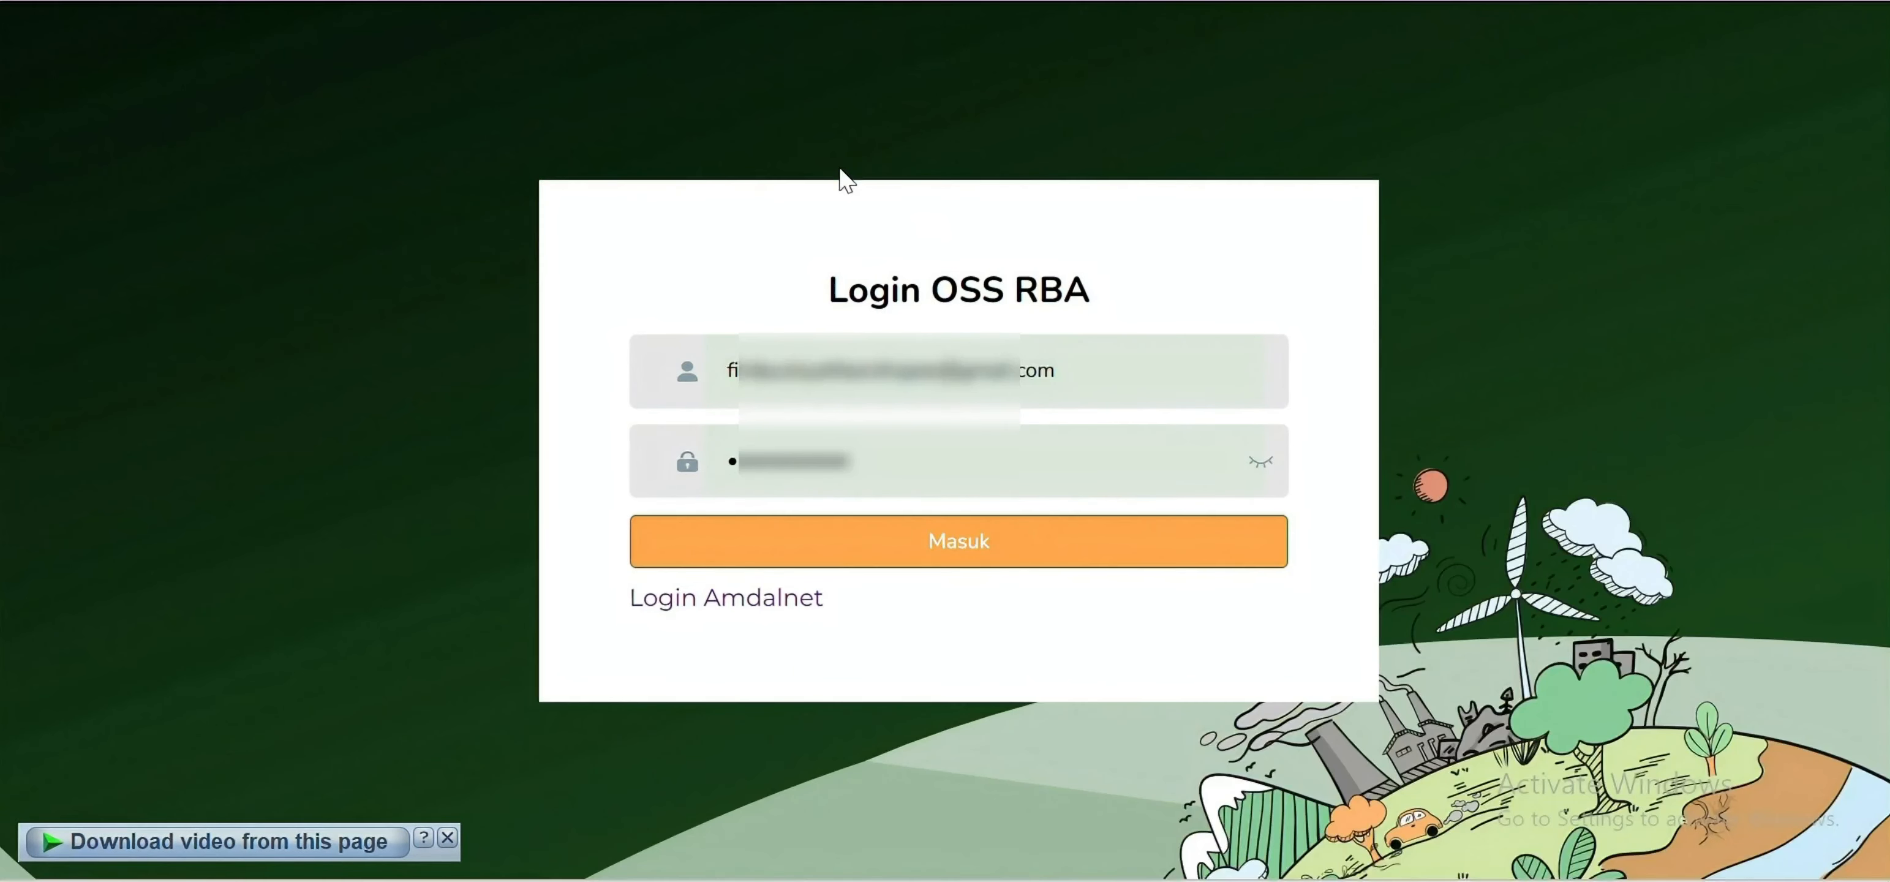
click(857, 553)
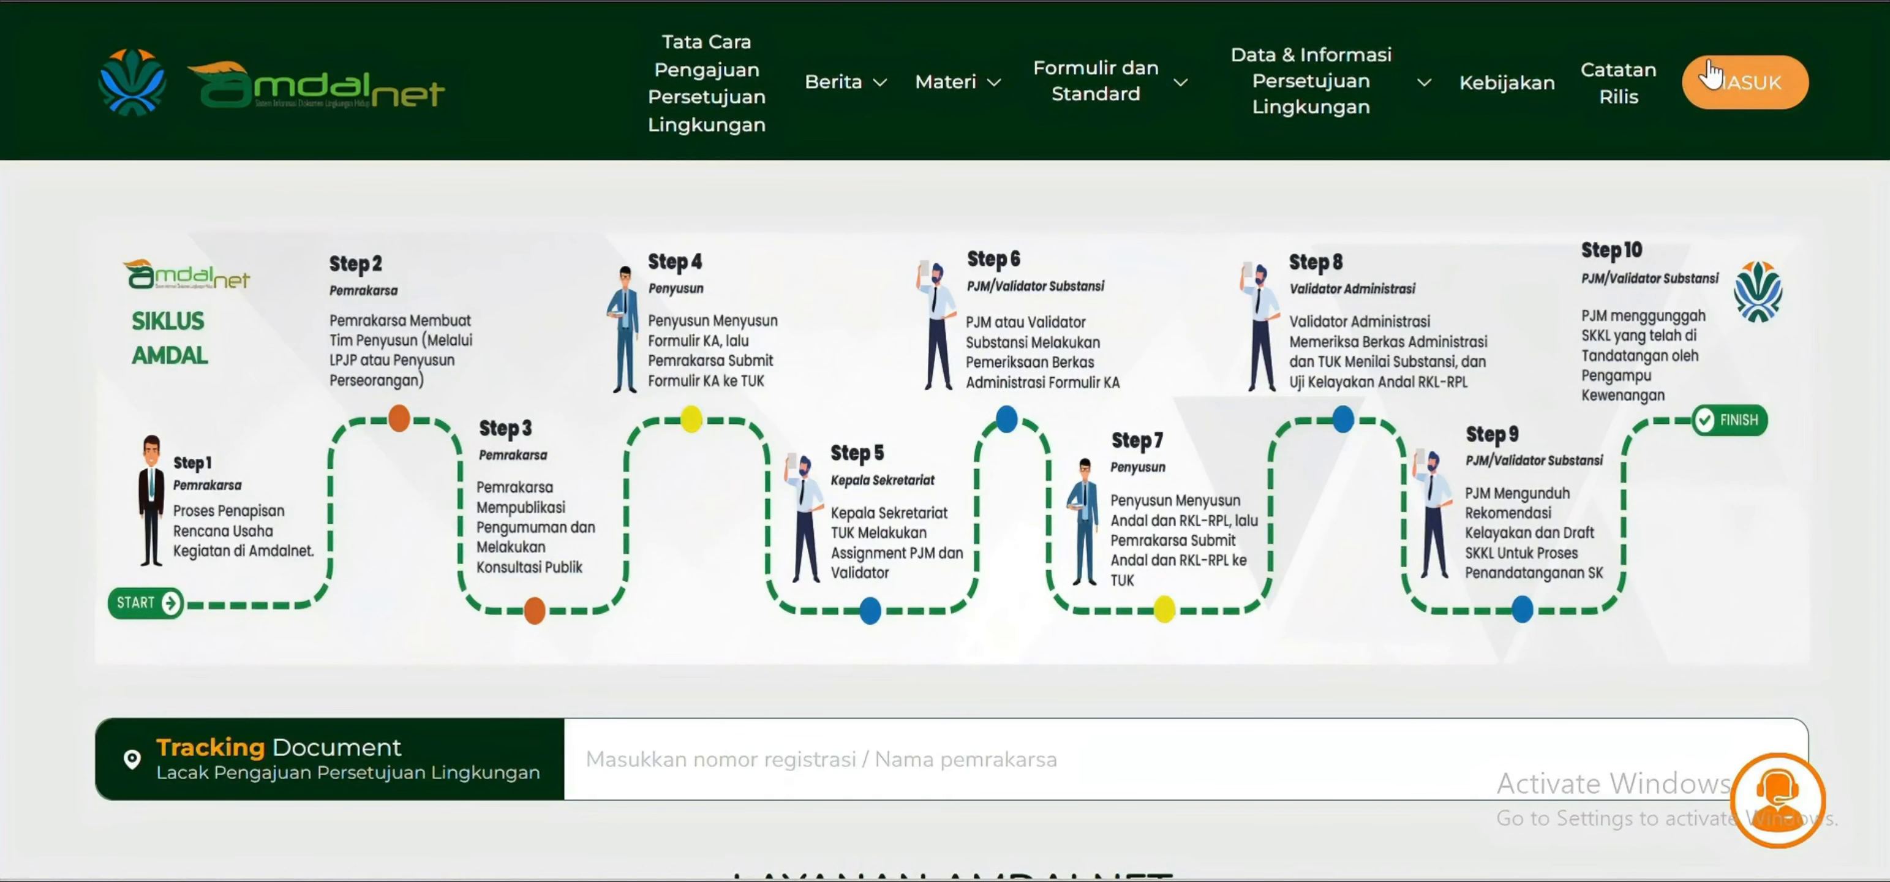
click(1724, 75)
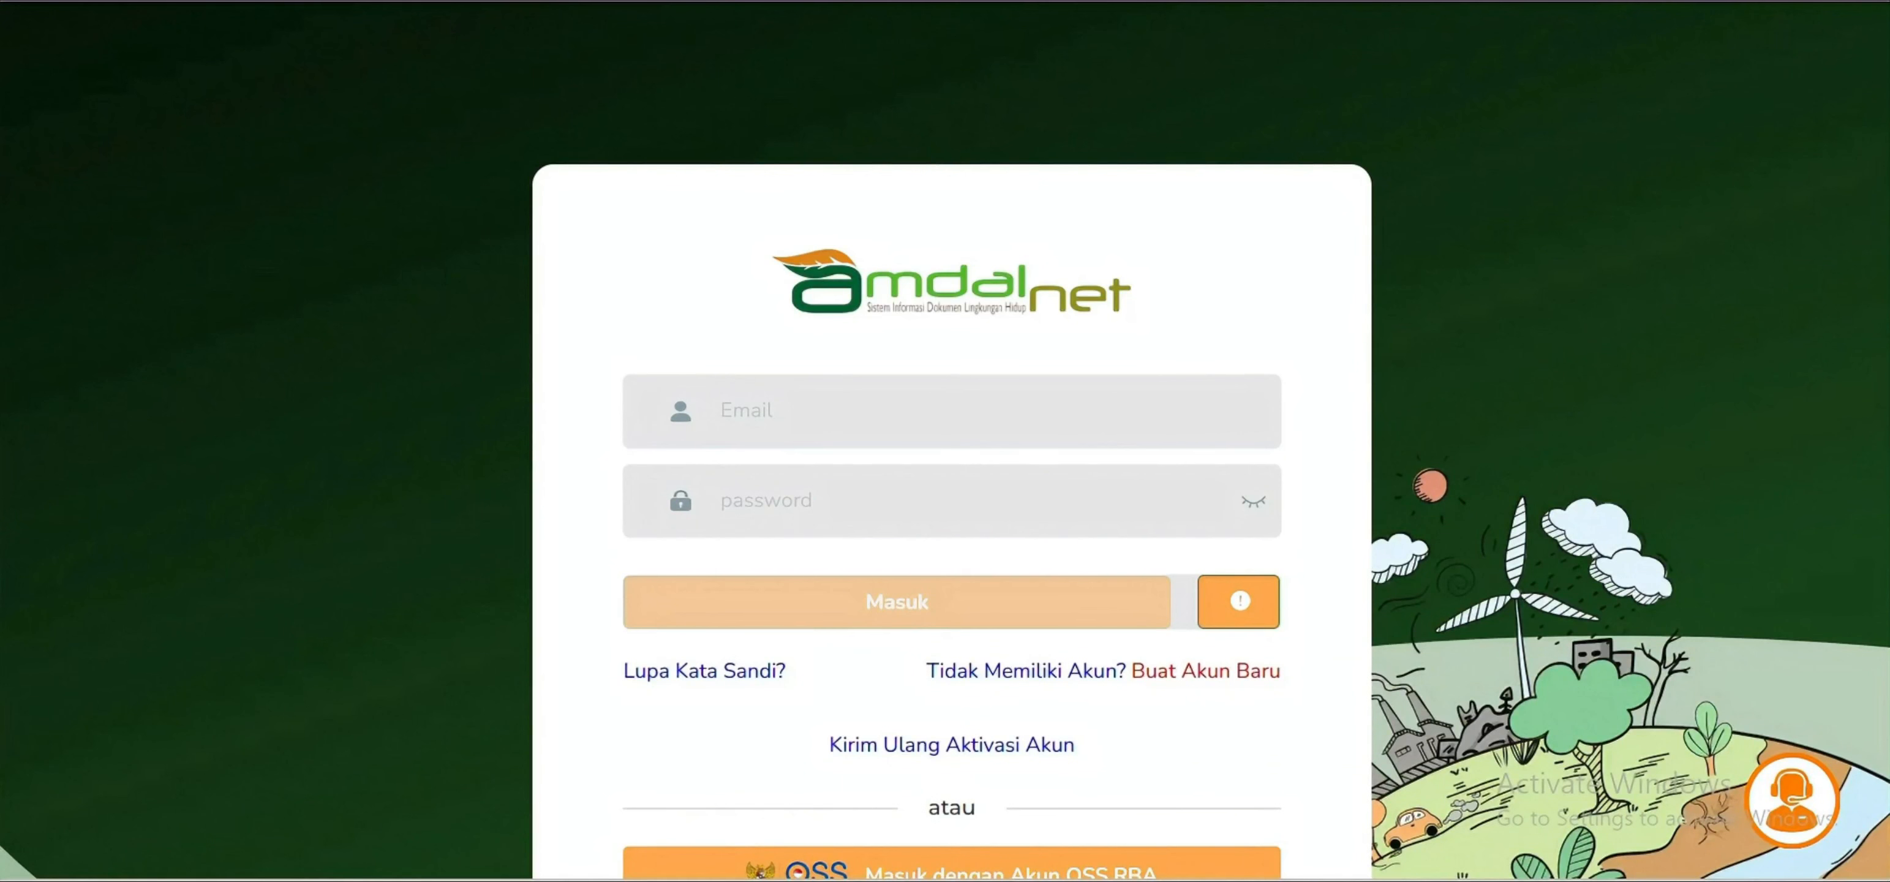
scroll(952, 477, down, 2)
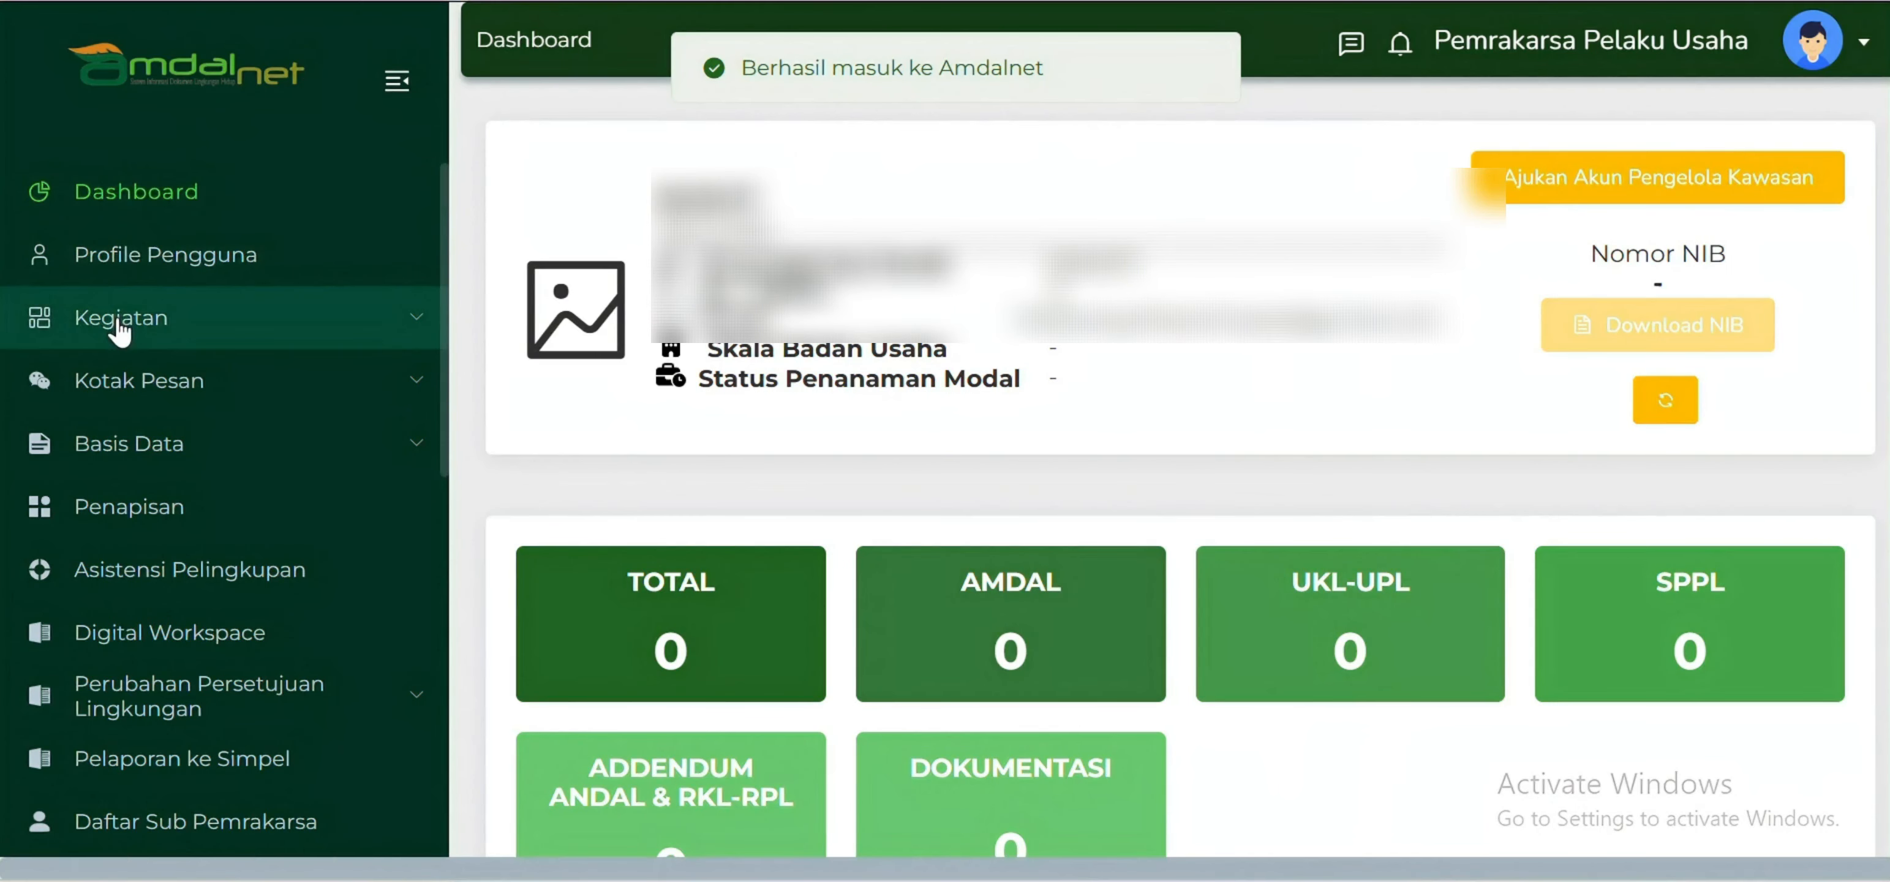
Open Daftar Kegiatan under Kegiatan and start a new activity with Kegiatan Baru.
click(119, 323)
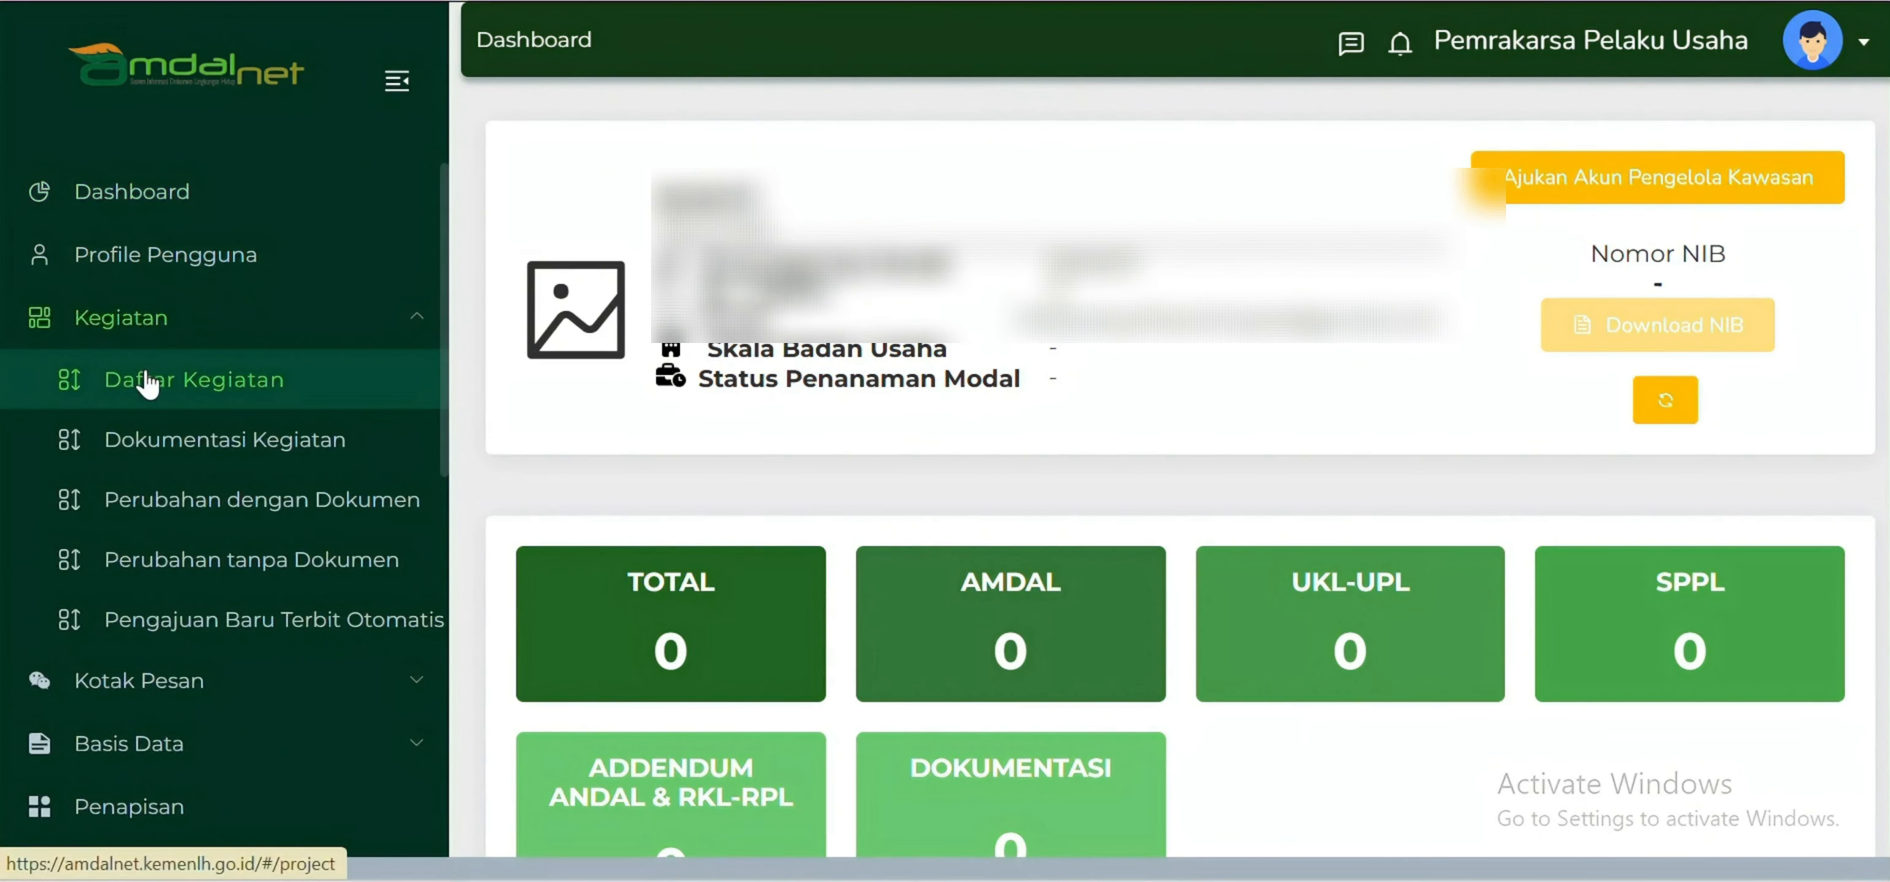
click(178, 389)
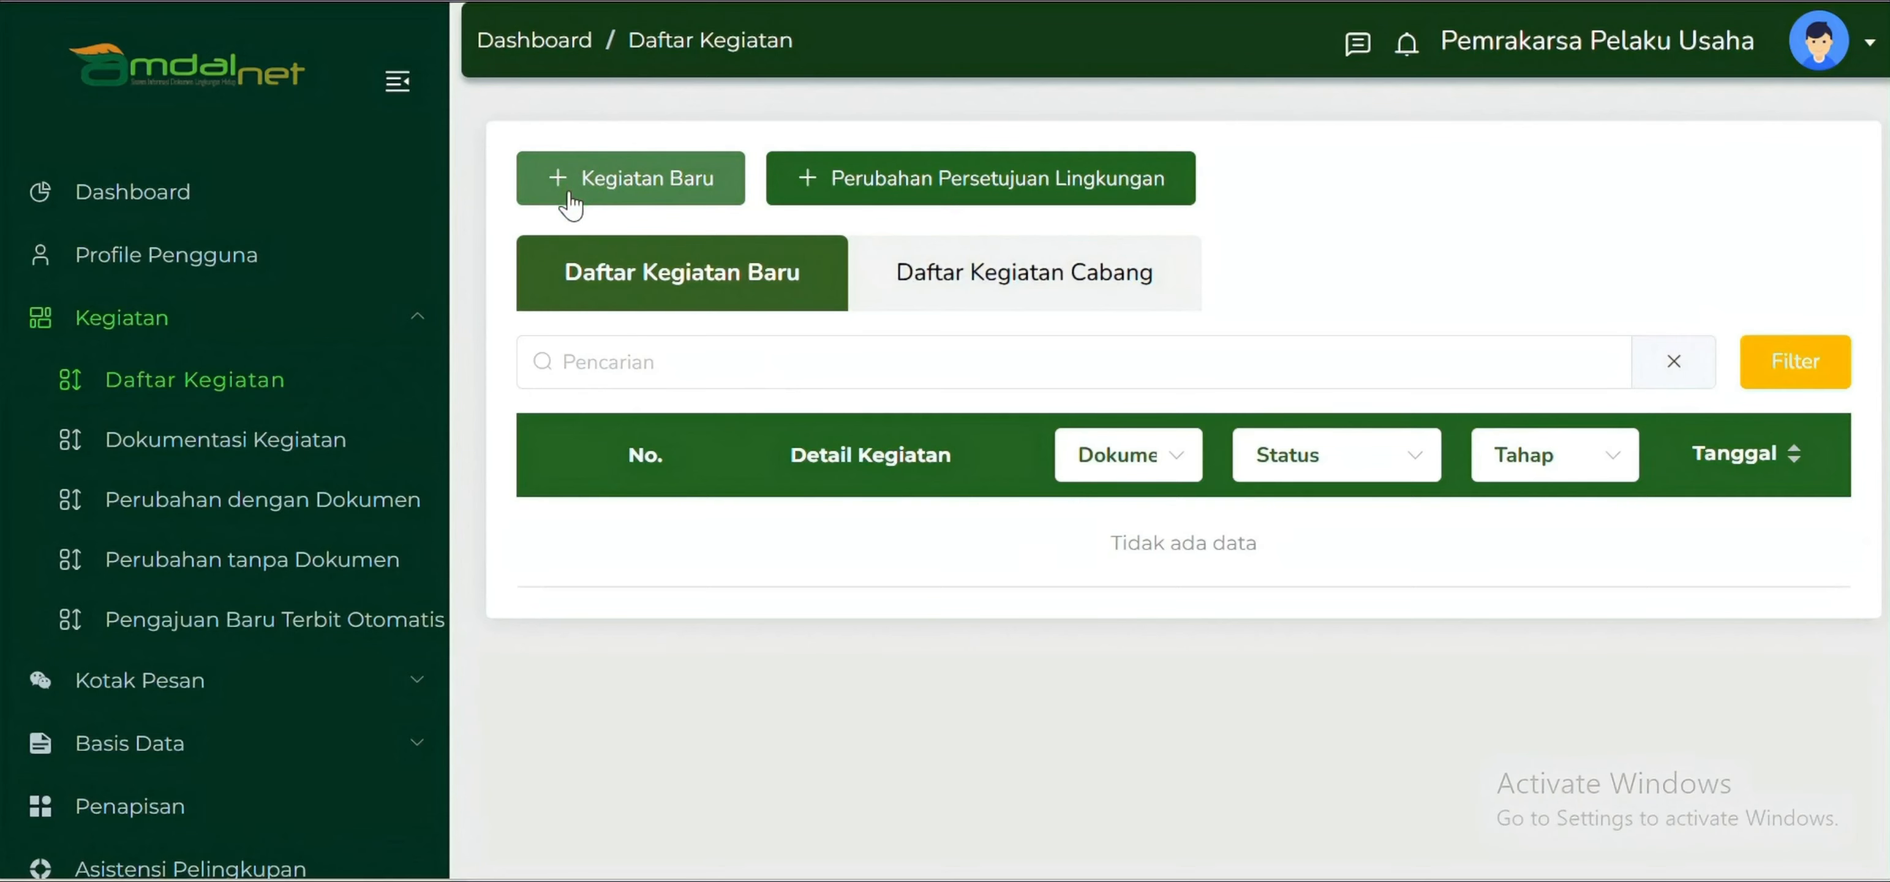
click(603, 207)
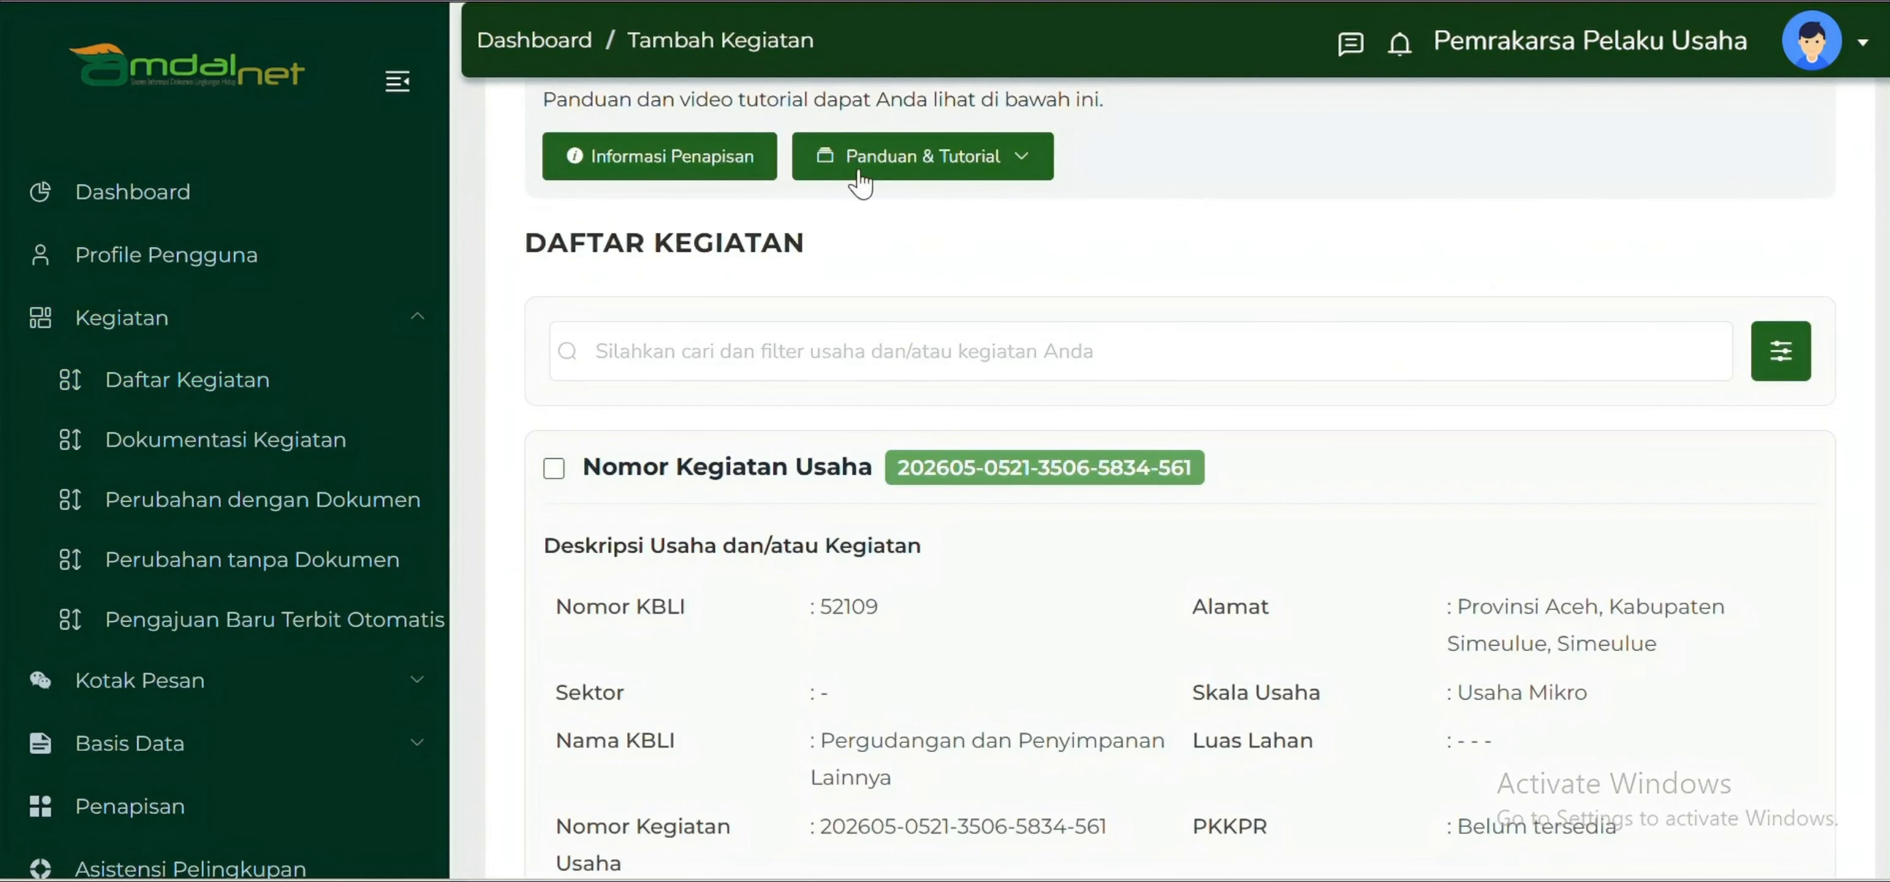
Review the listed business activity and select the one with KBLI 52109, Pergudangan dan Penyimpanan Lainnya.
scroll(1030, 293, down, 3)
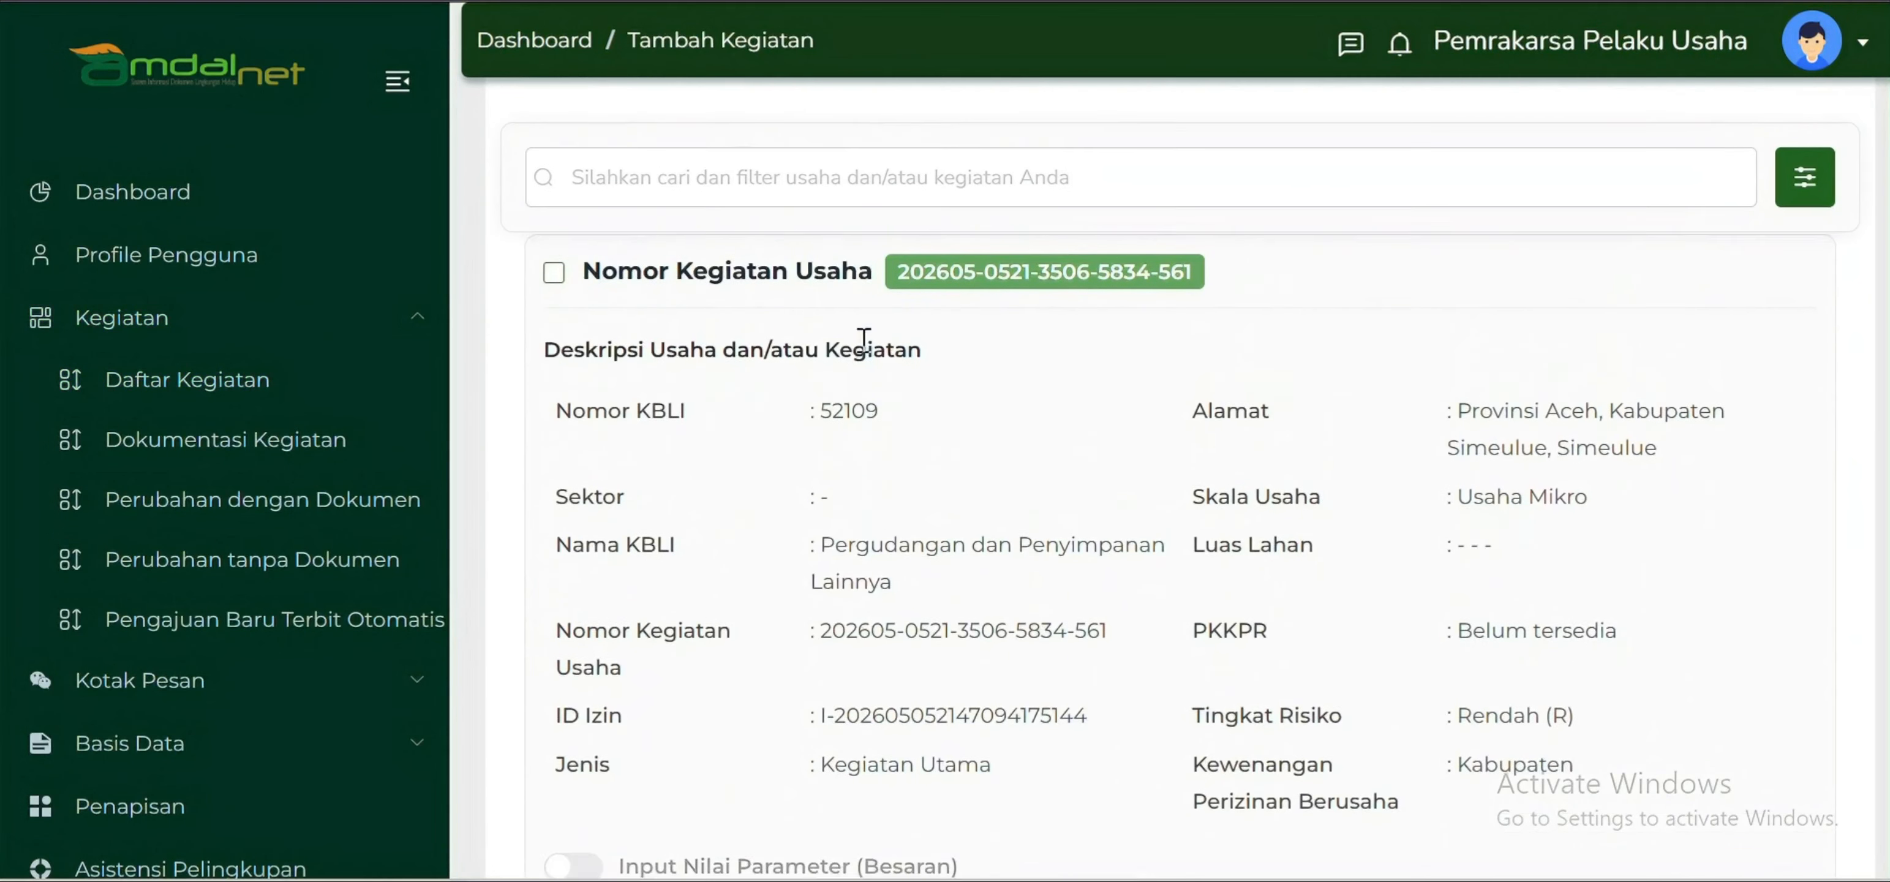
scroll(953, 353, up, 1)
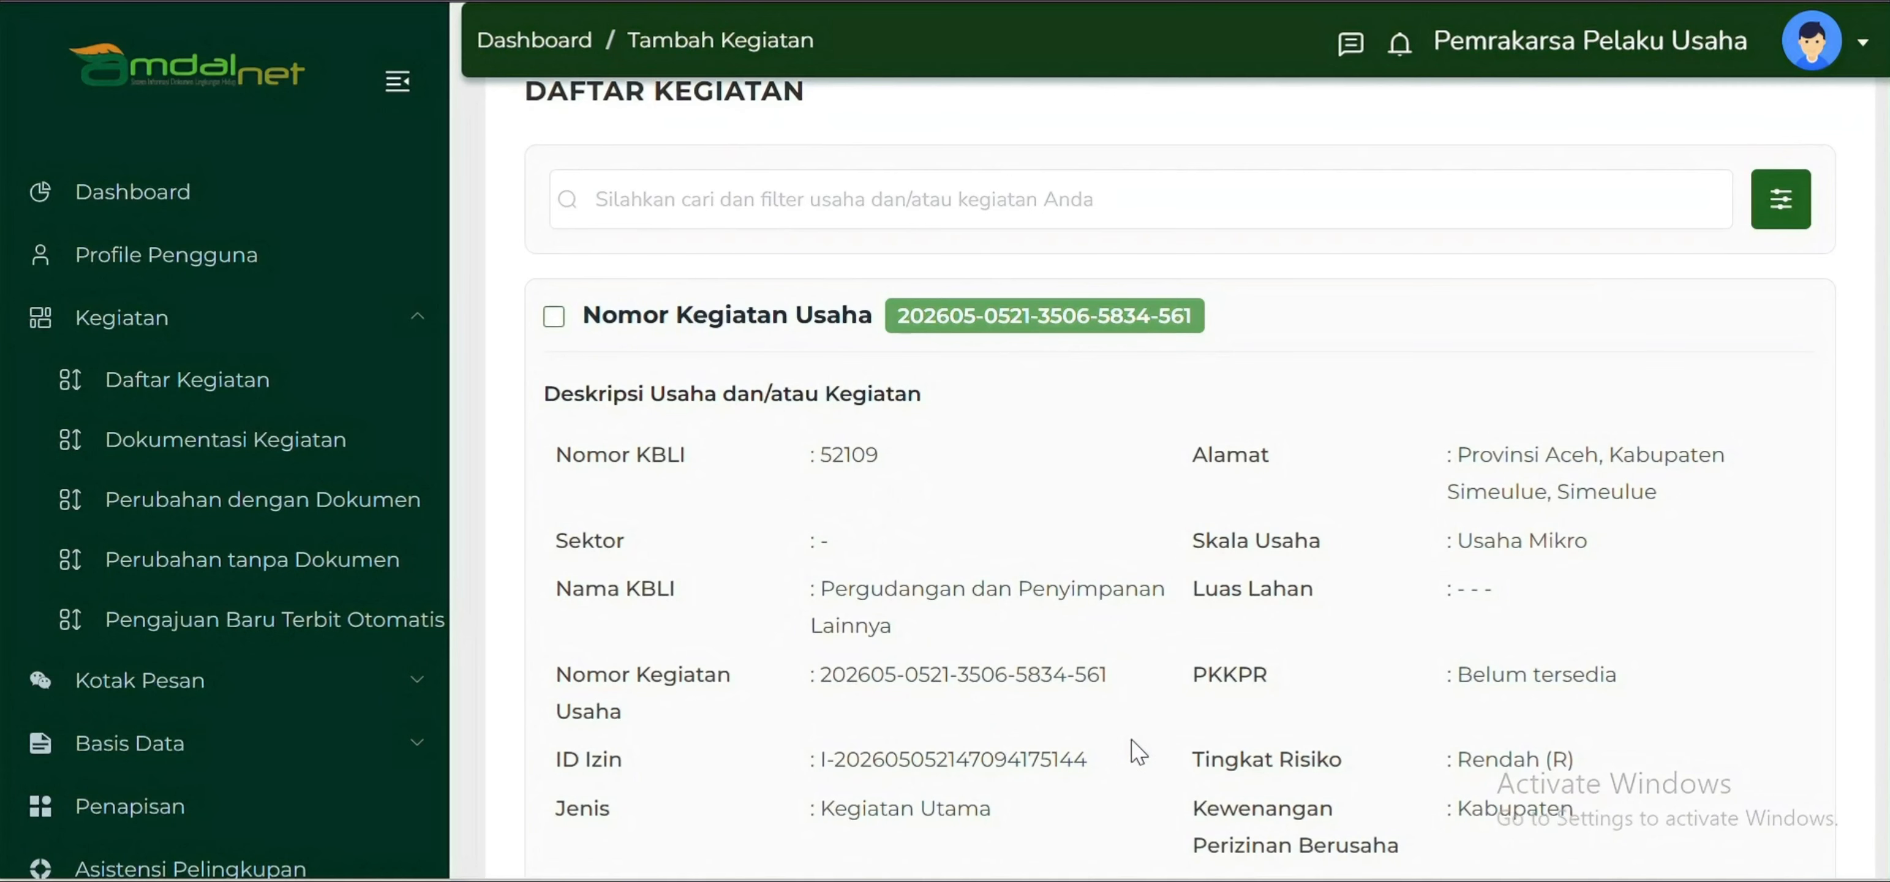
scroll(623, 363, up, 2)
click(555, 470)
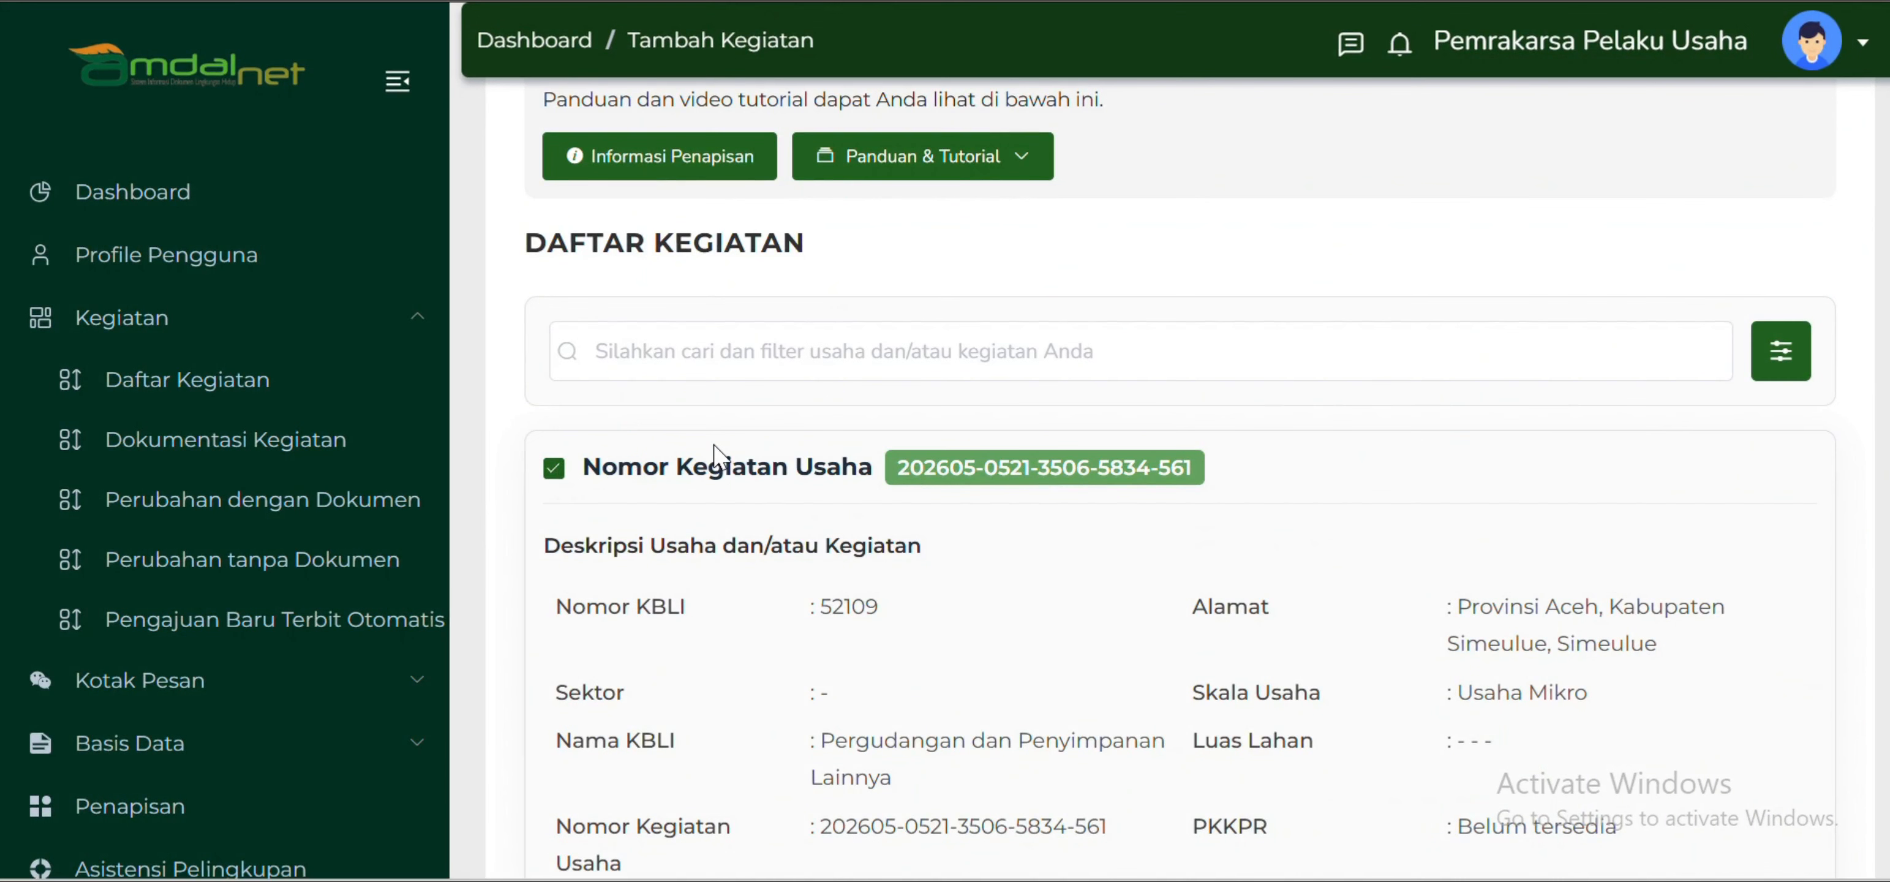
Set both Sektor and Jenis Usaha dan/atau Kegiatan to Multisektor for the selected activity.
scroll(802, 583, down, 10)
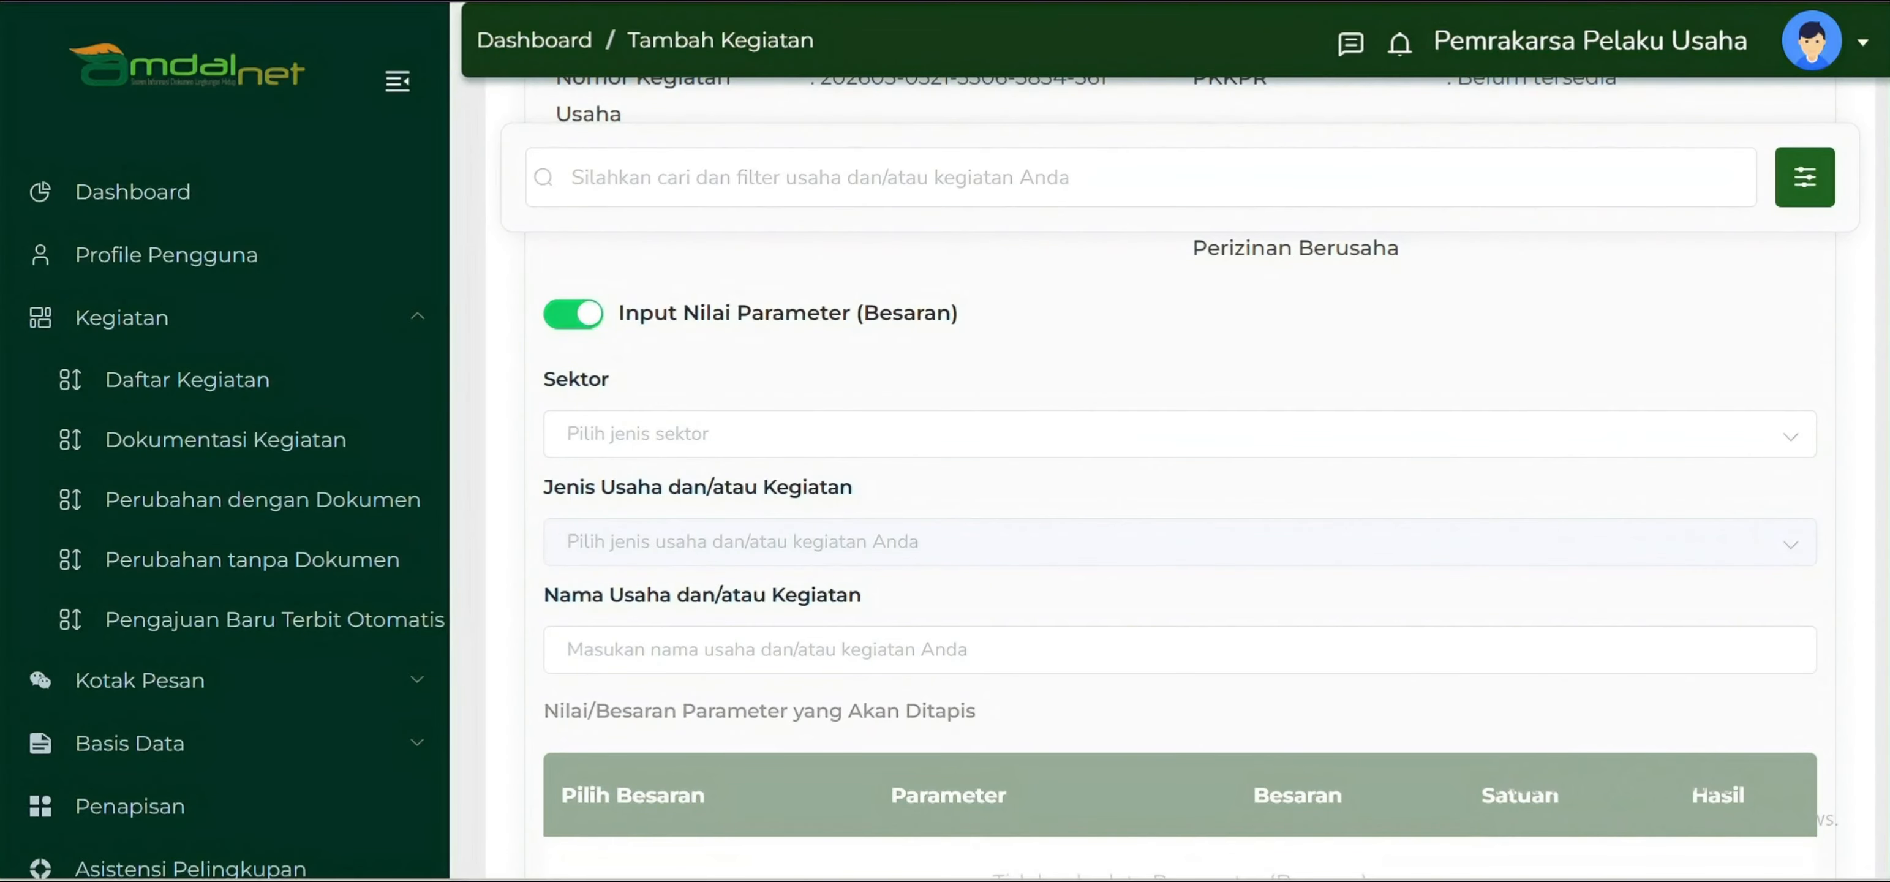
click(699, 436)
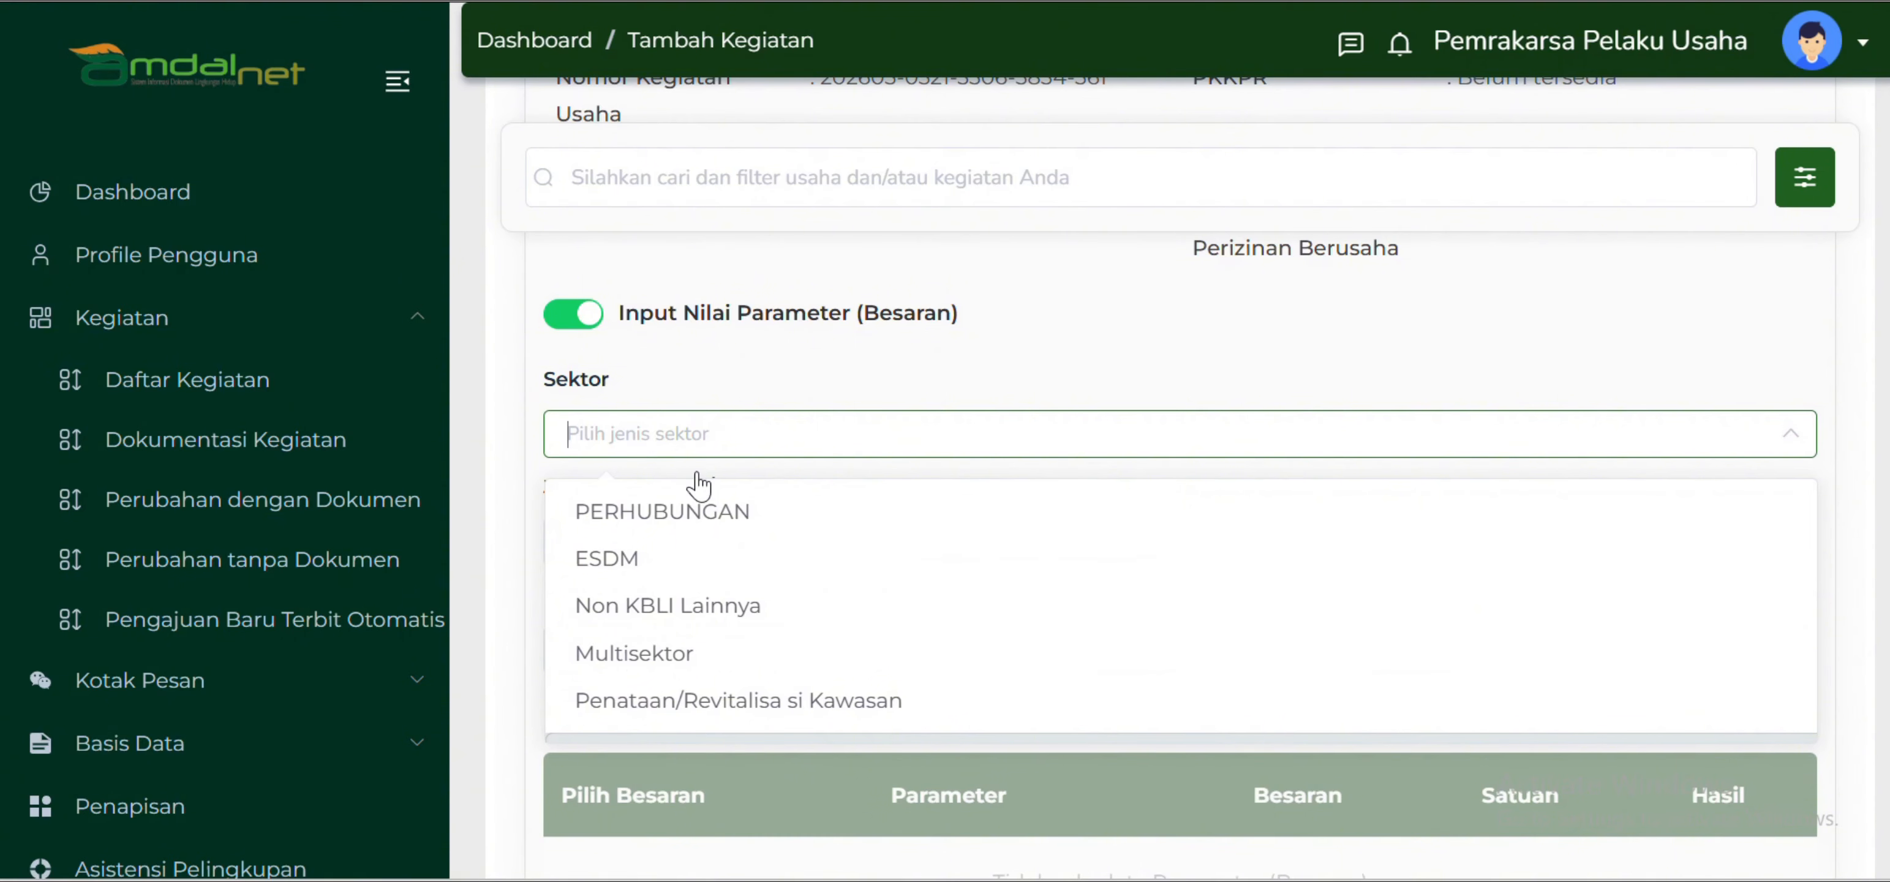
click(674, 655)
scroll(807, 514, down, 2)
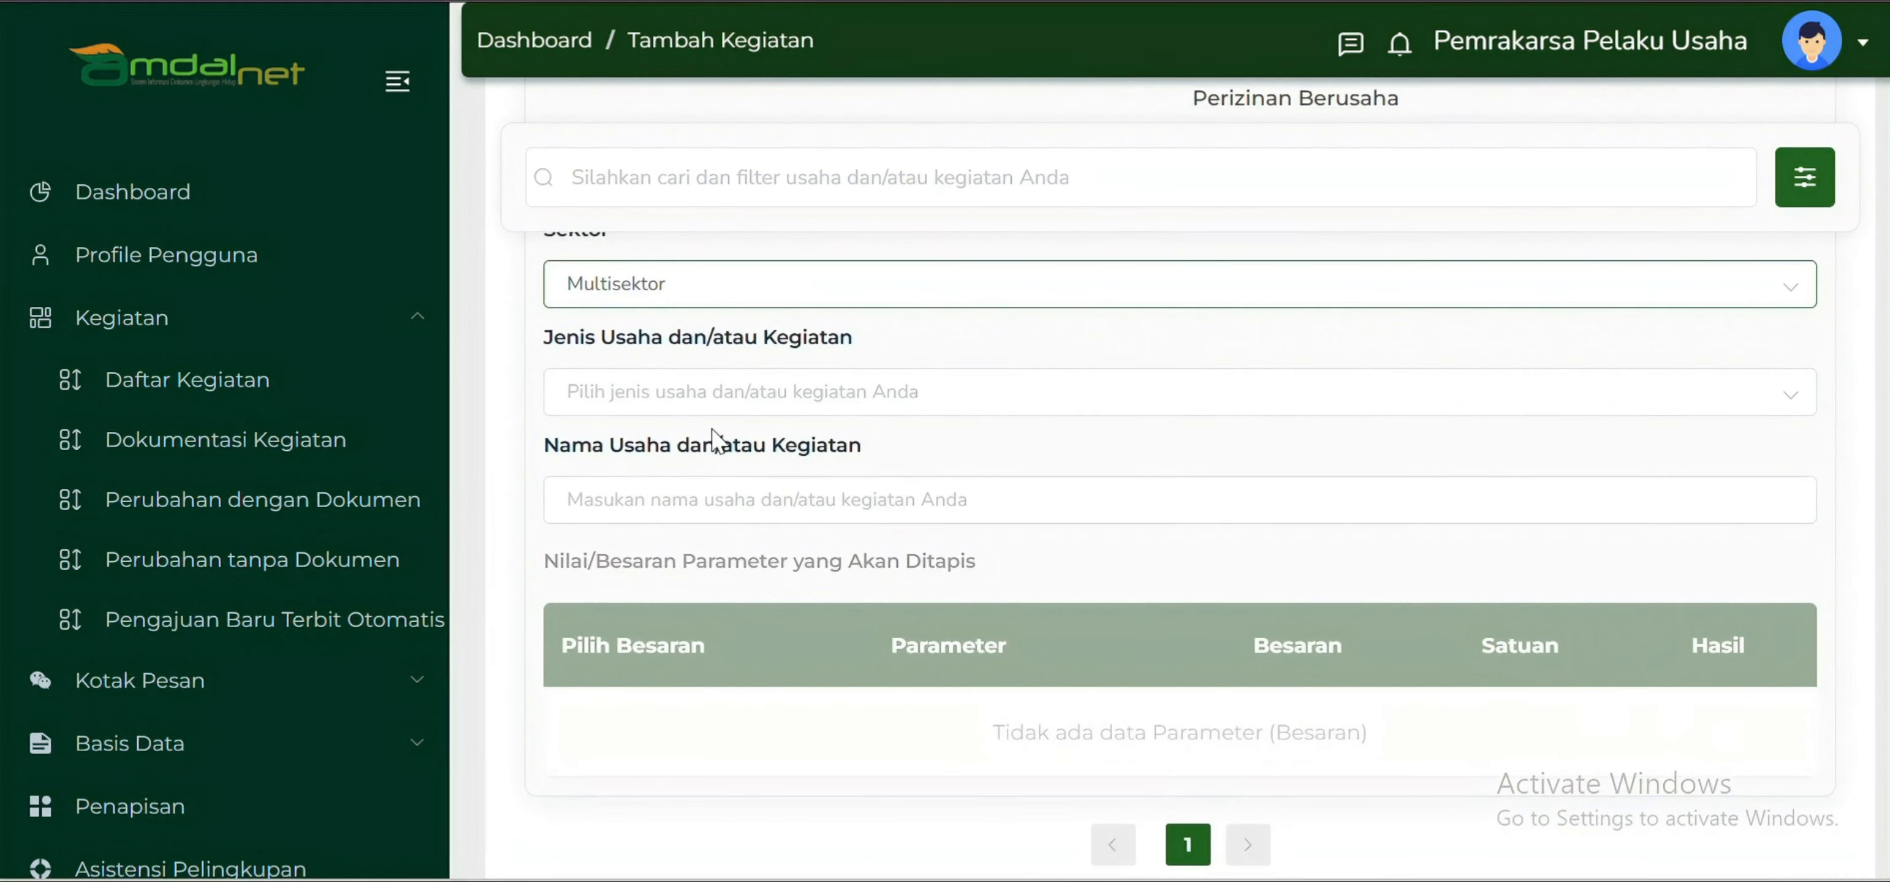
click(701, 391)
click(664, 568)
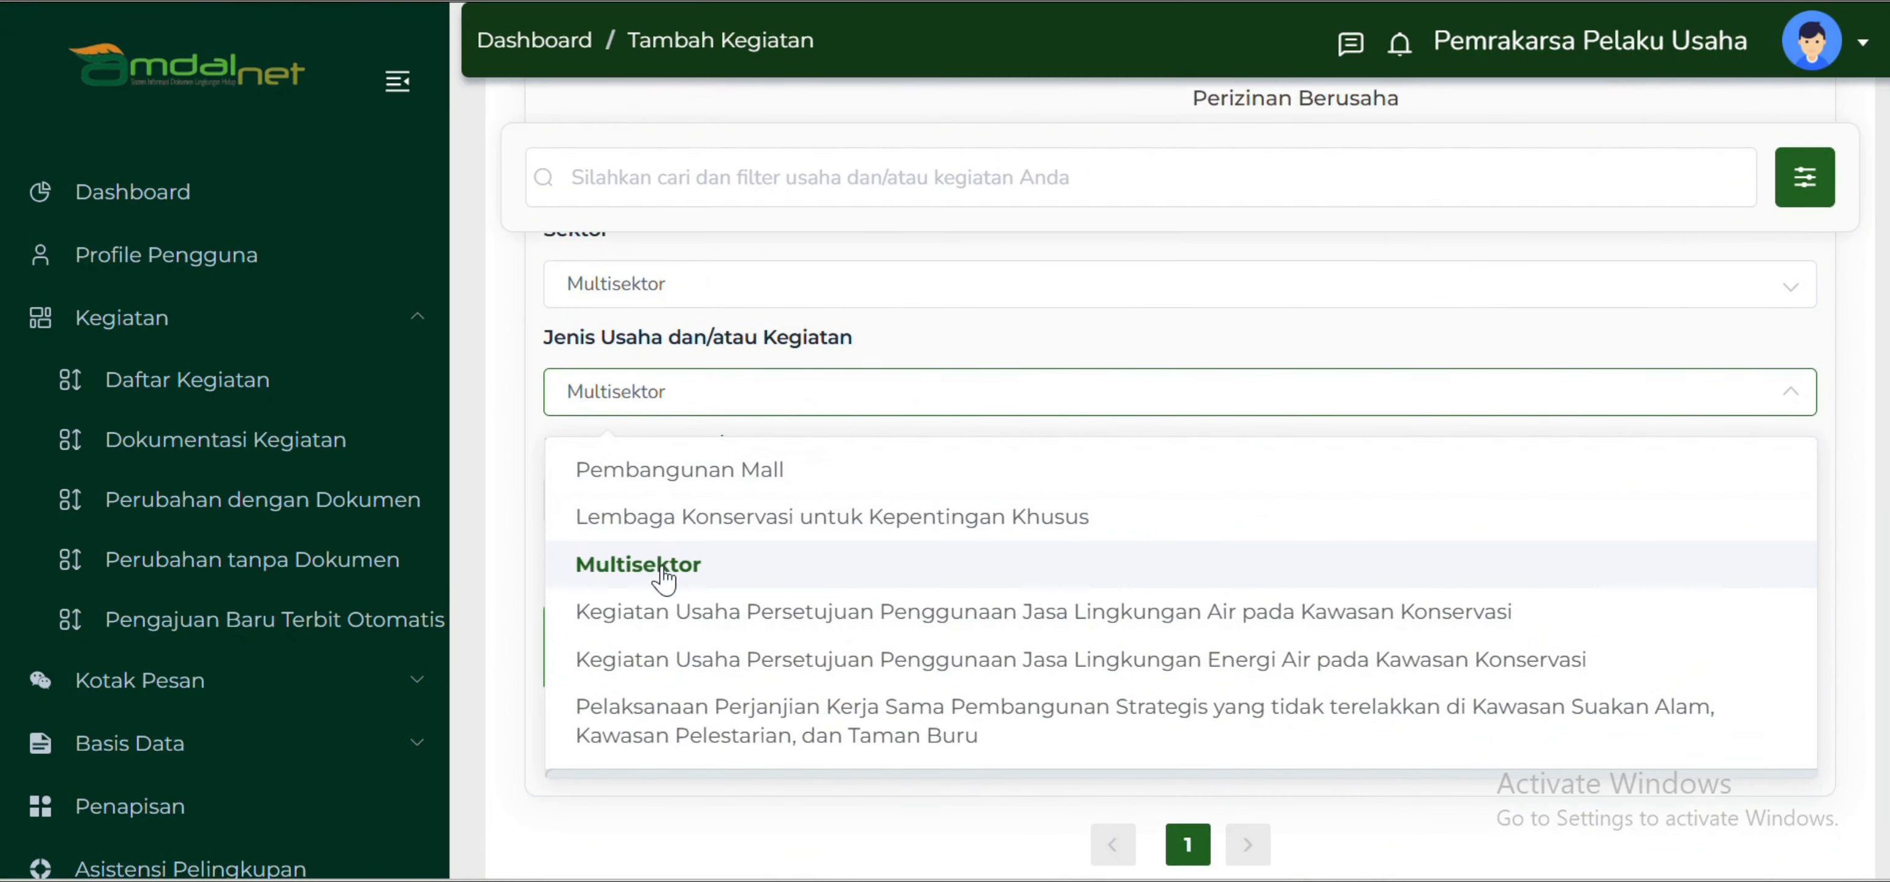
click(664, 578)
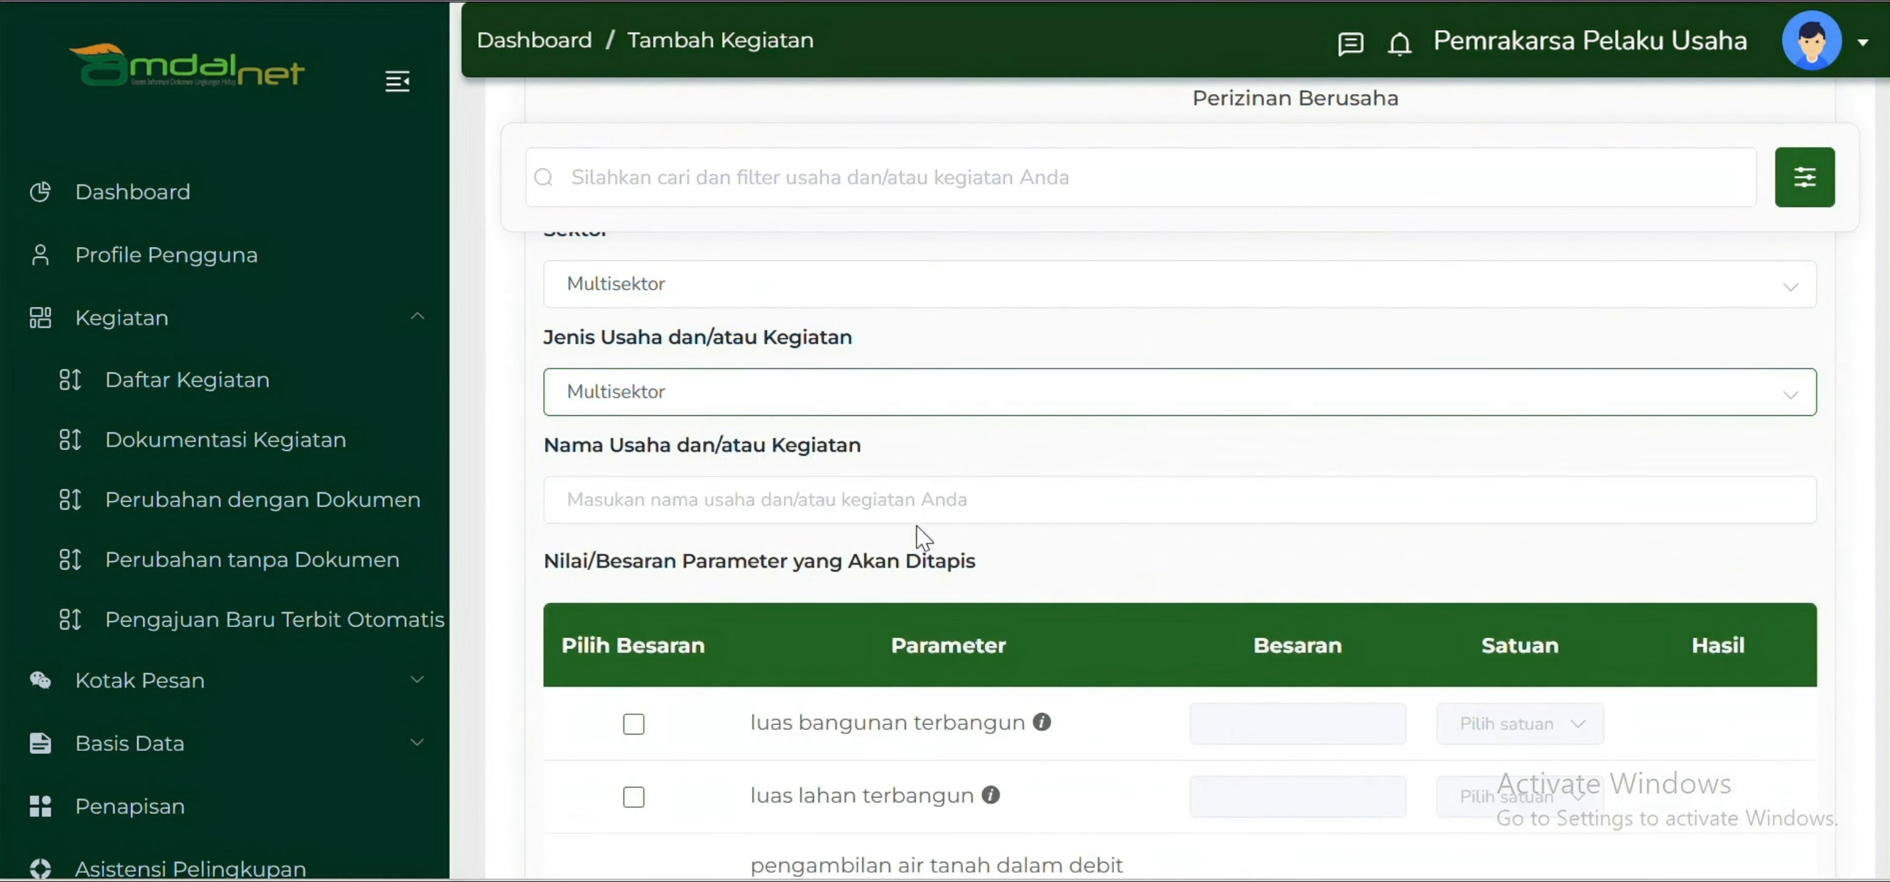
Enter "Pergudangan dan Penyimpanan" as the Nama Usaha dan/atau Kegiatan.
click(747, 497)
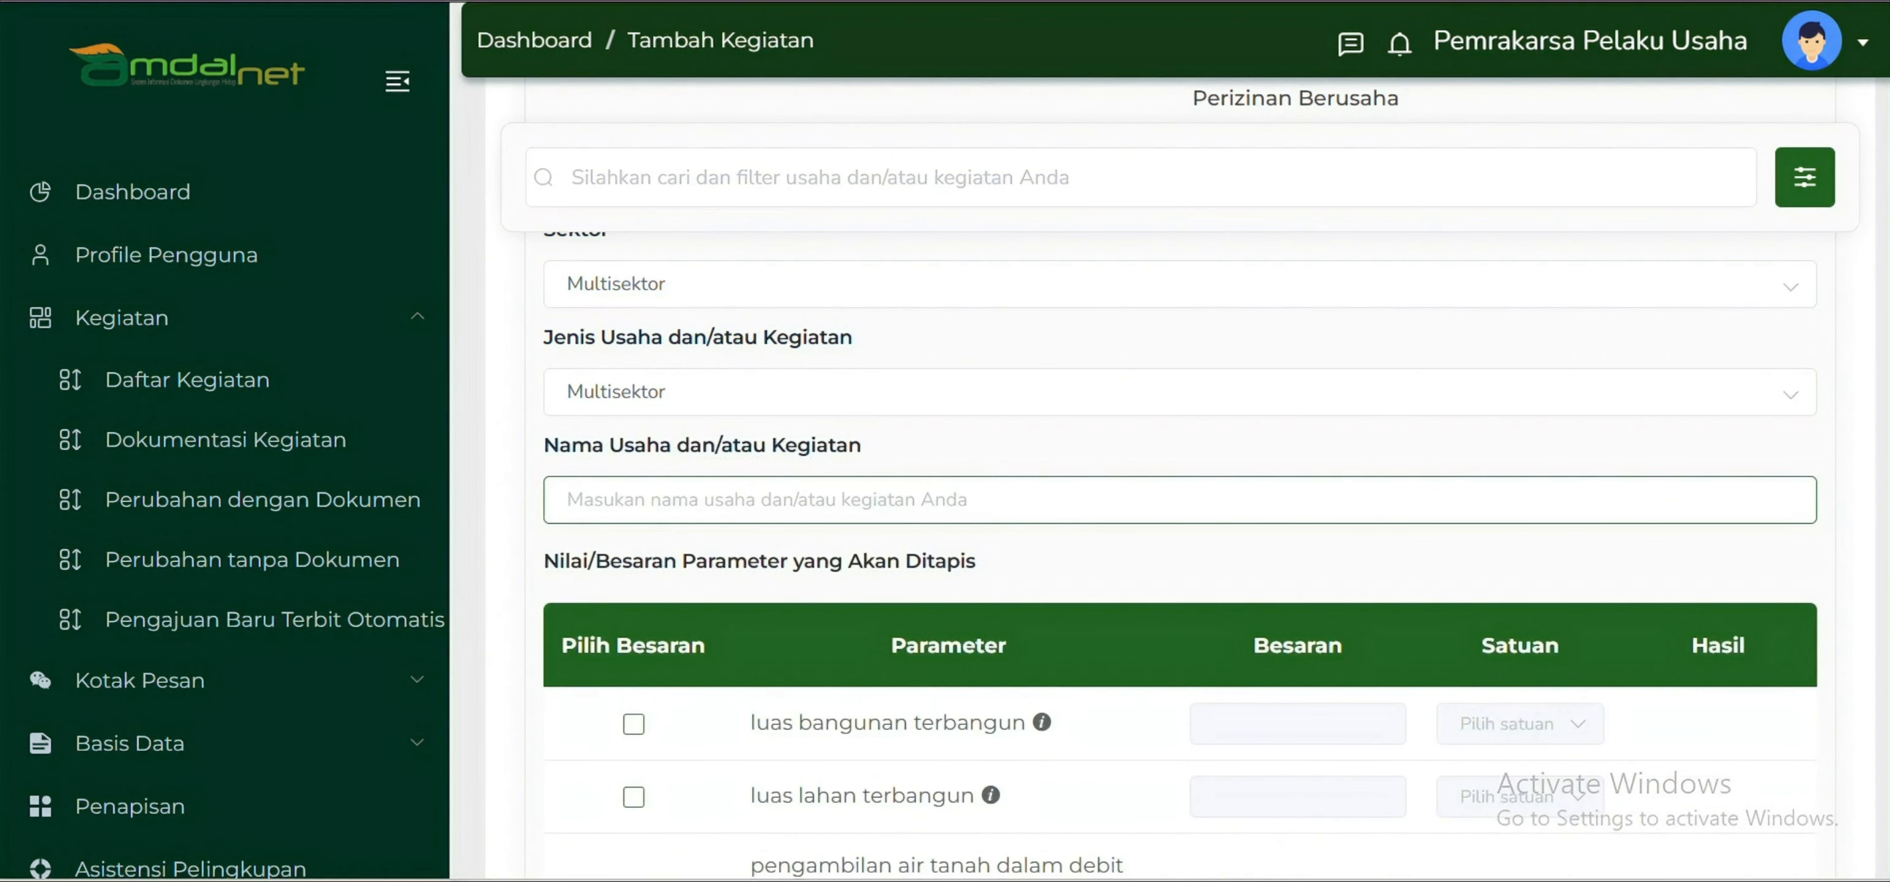
click(816, 1)
click(863, 493)
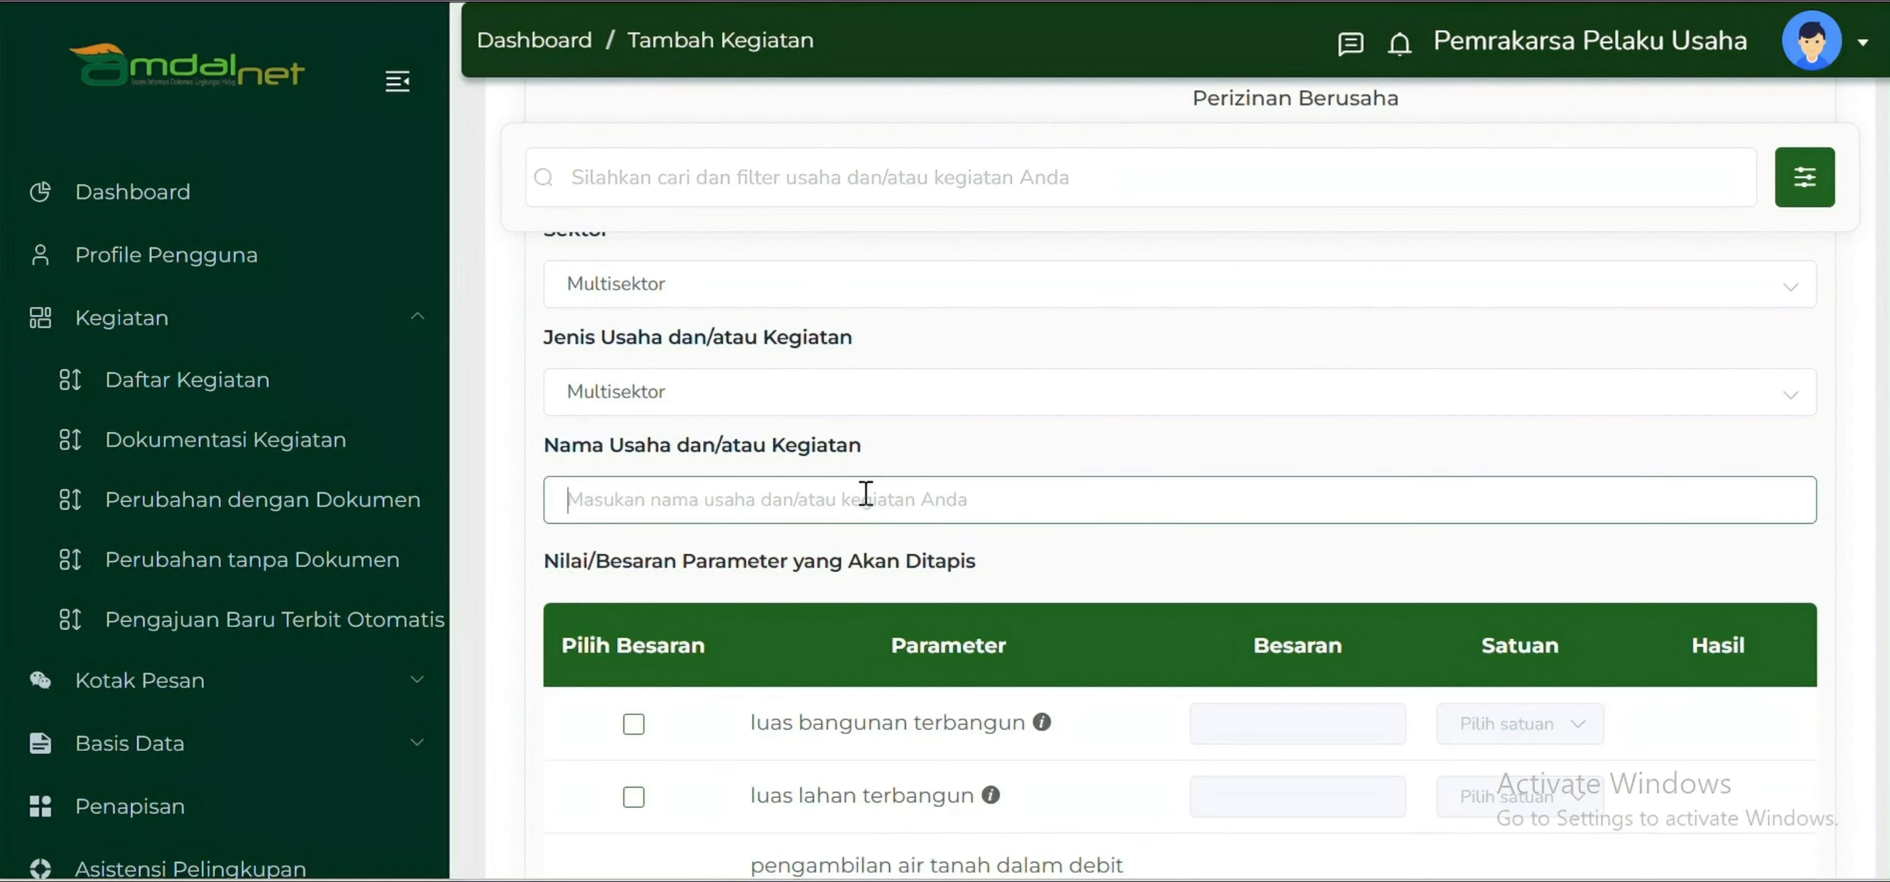
text(Pergudangan dan Penyimpanan)
Include the parameter luas bangunan terbangun and set its size to 300 m2.
scroll(693, 444, down, 4)
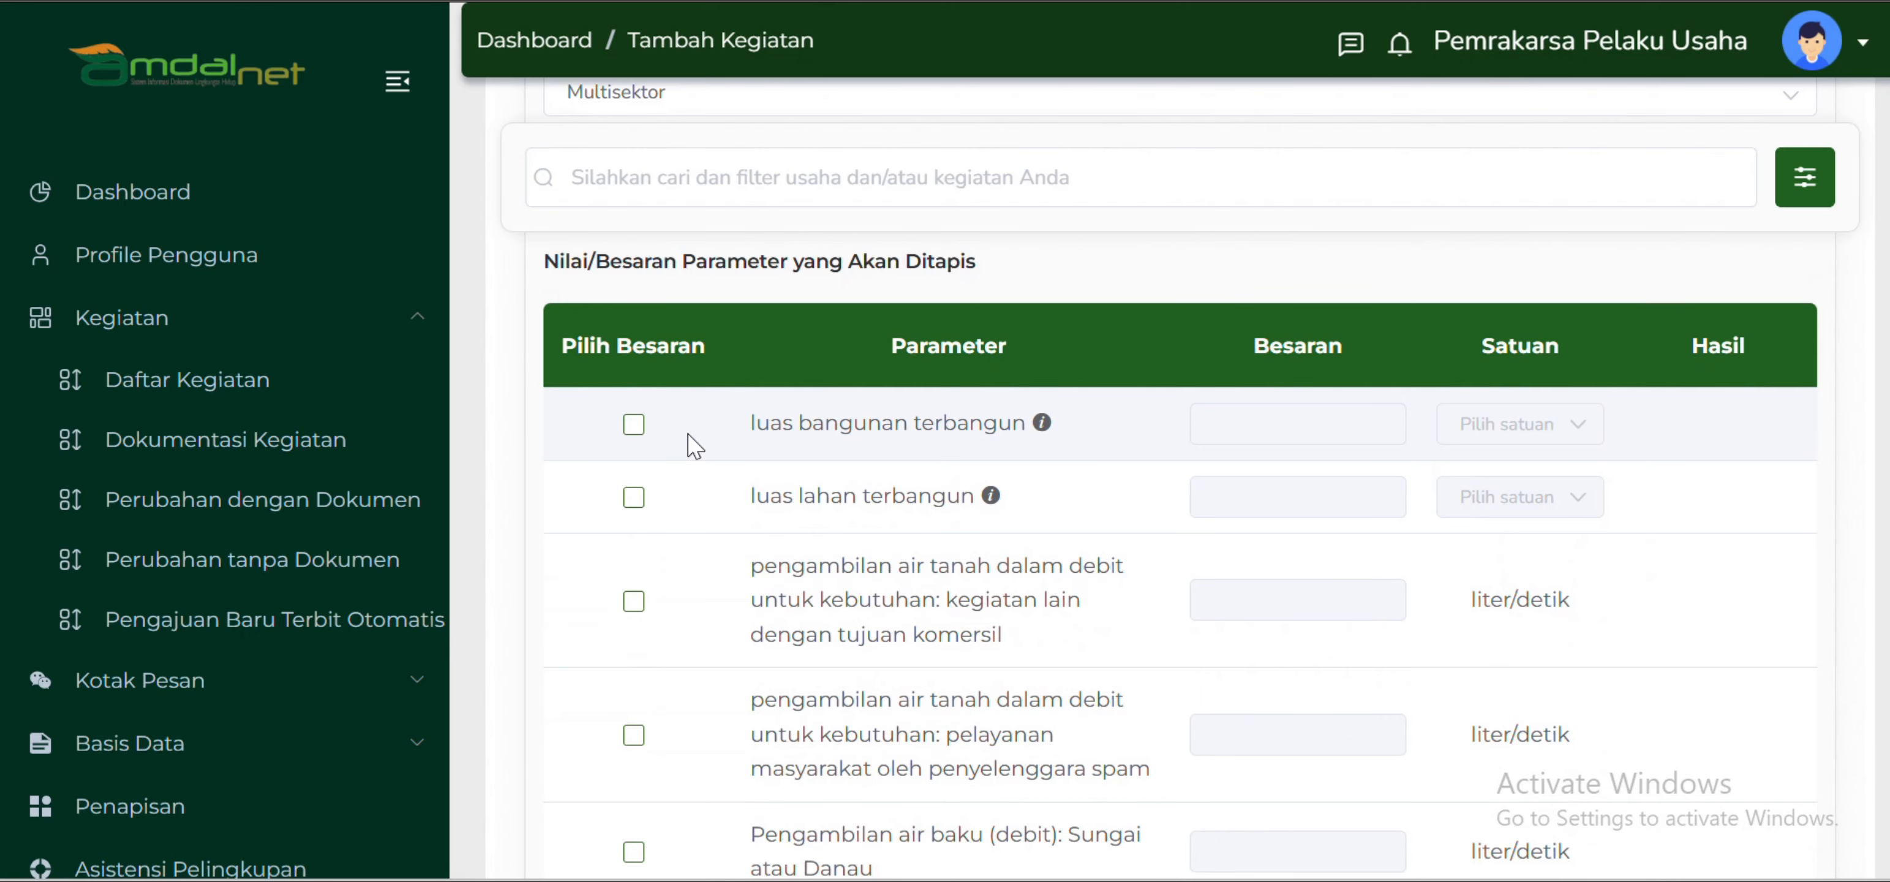
click(634, 424)
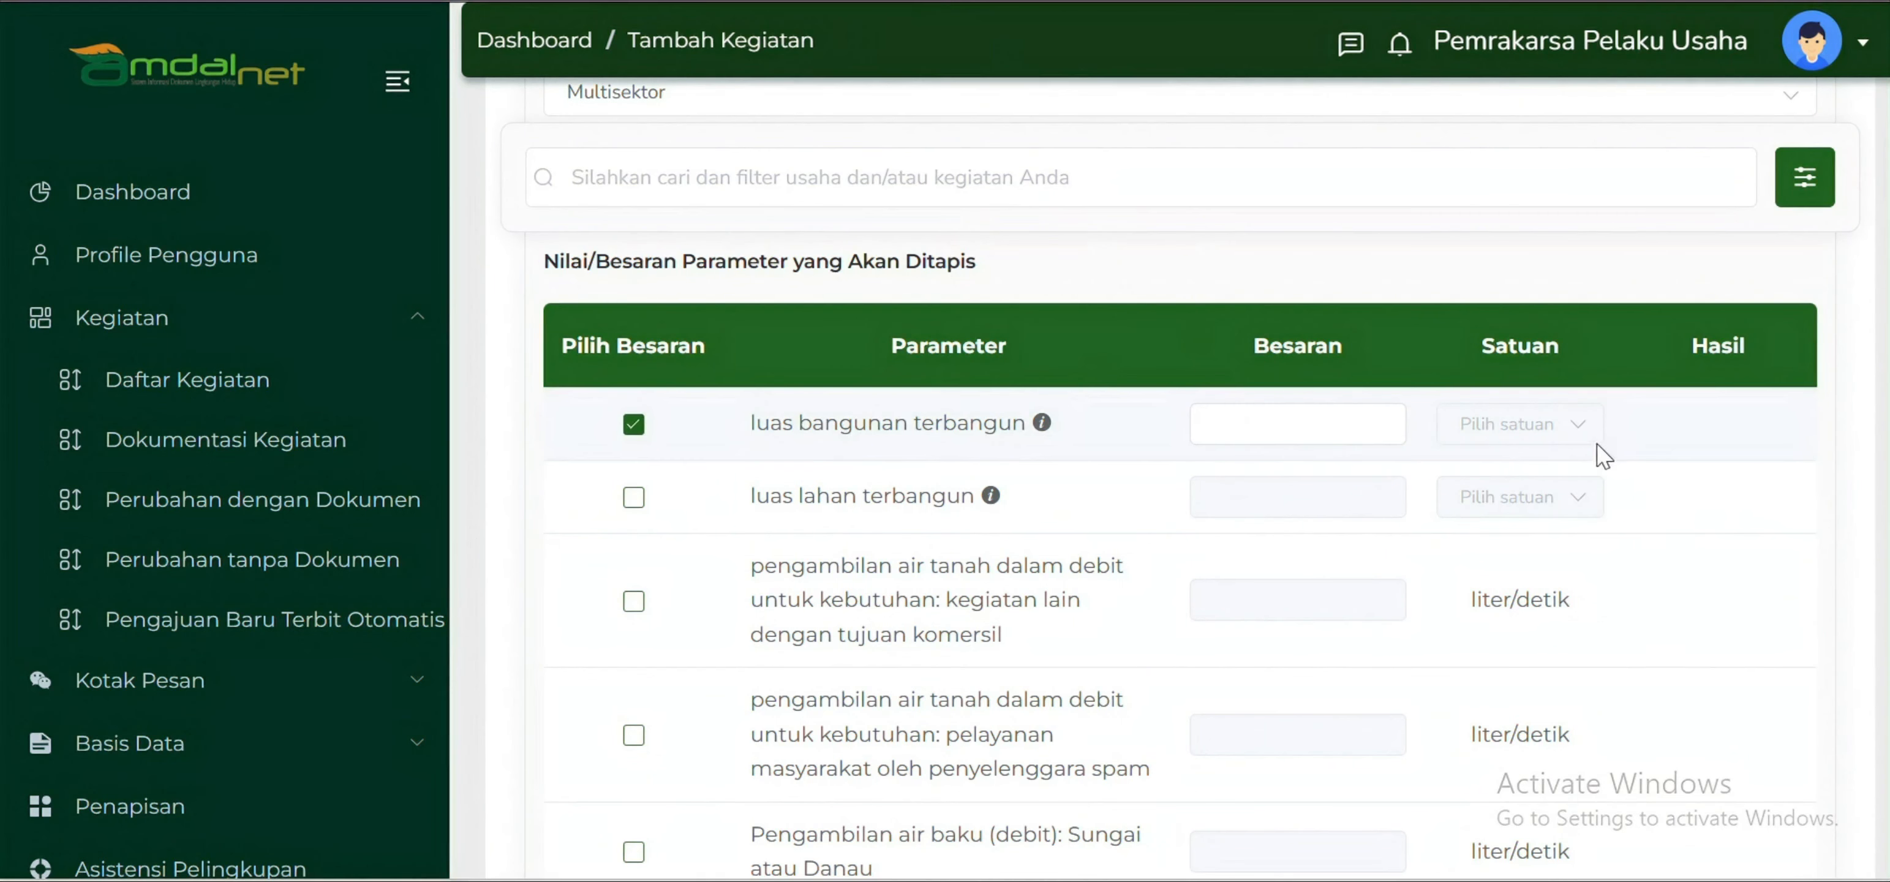
click(1316, 422)
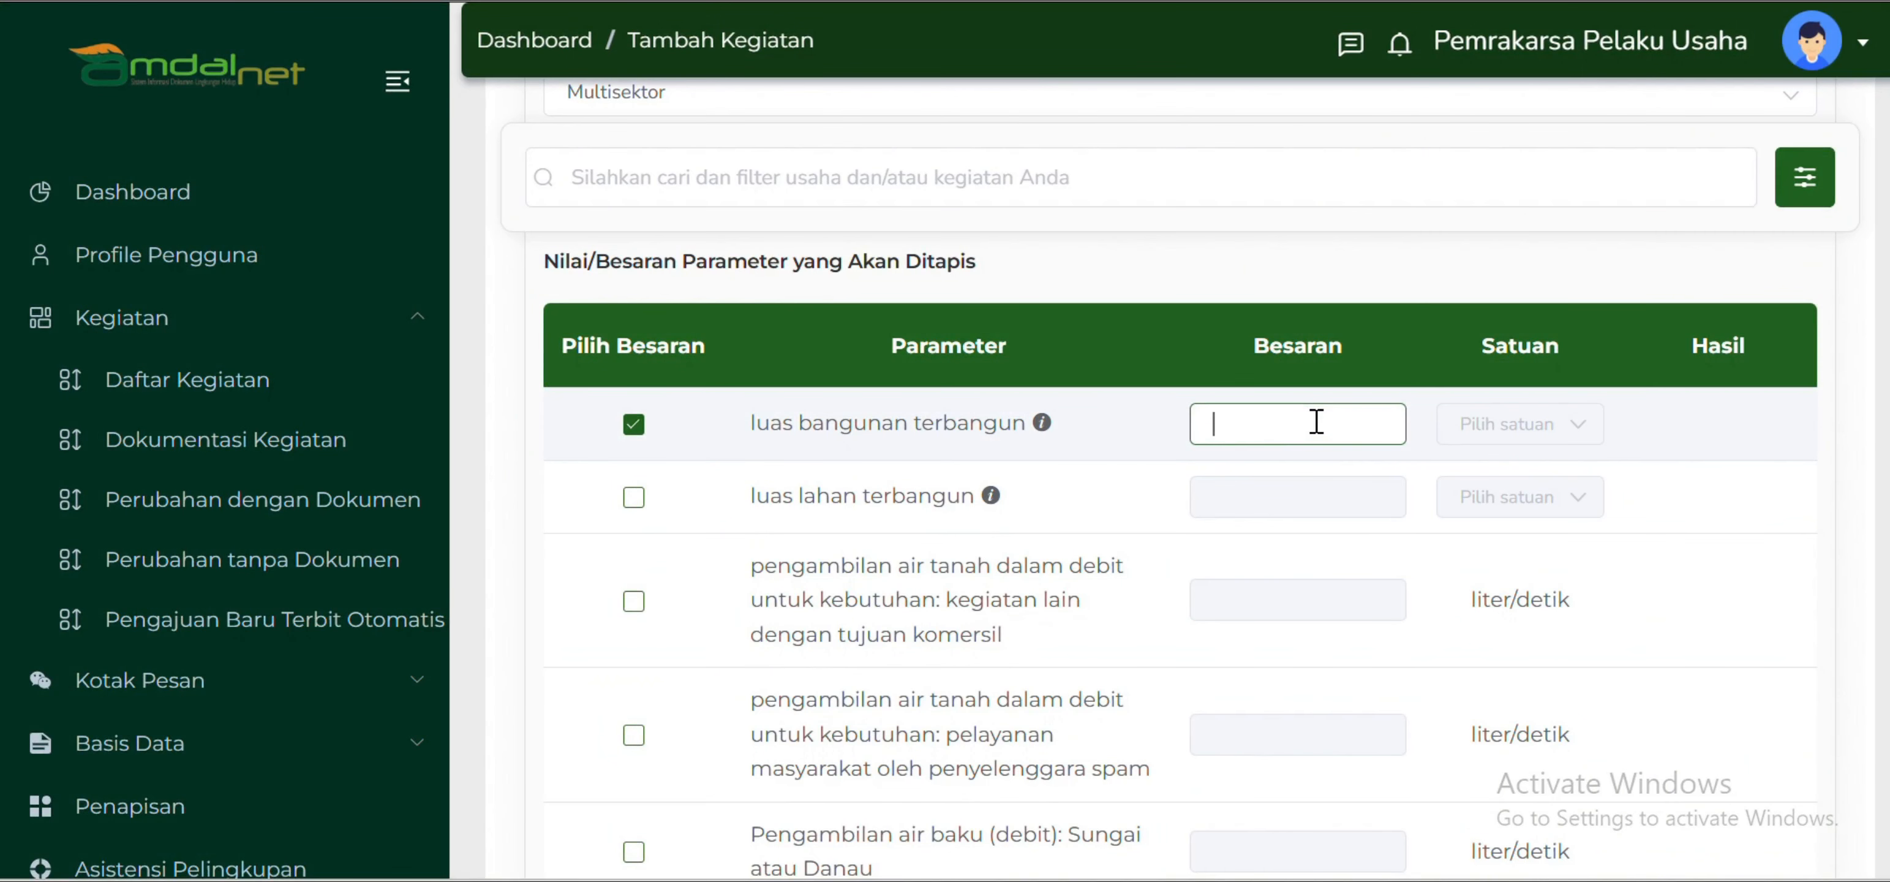
text(300)
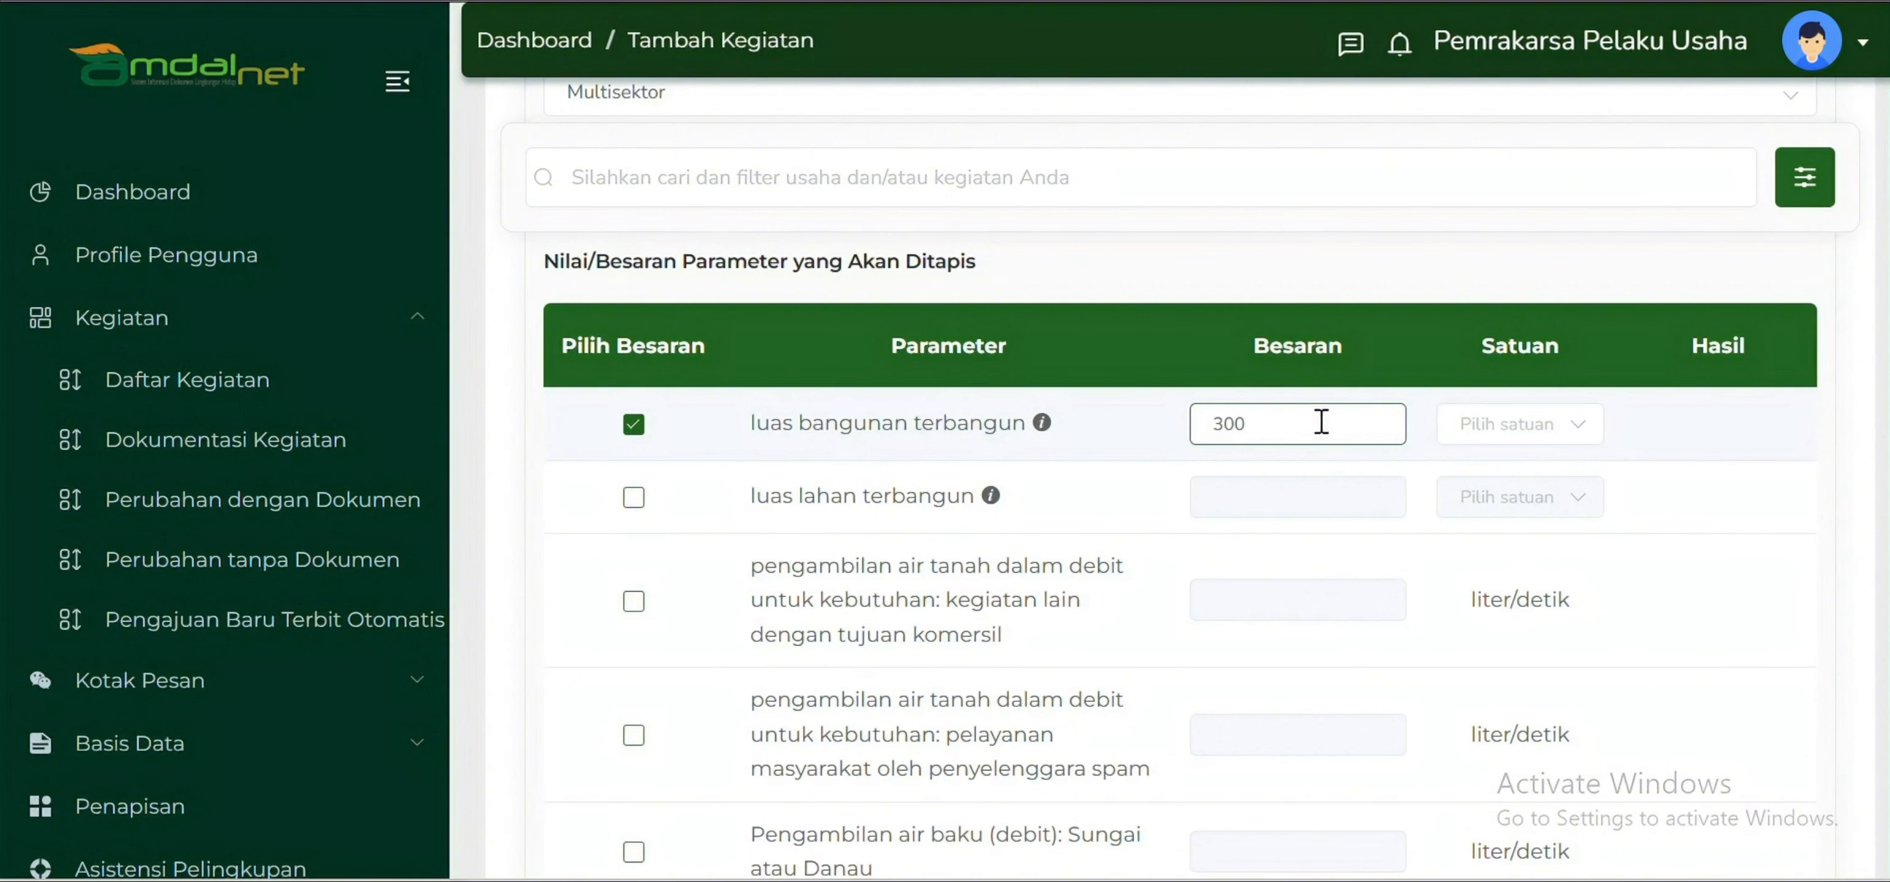
click(1485, 424)
click(1489, 500)
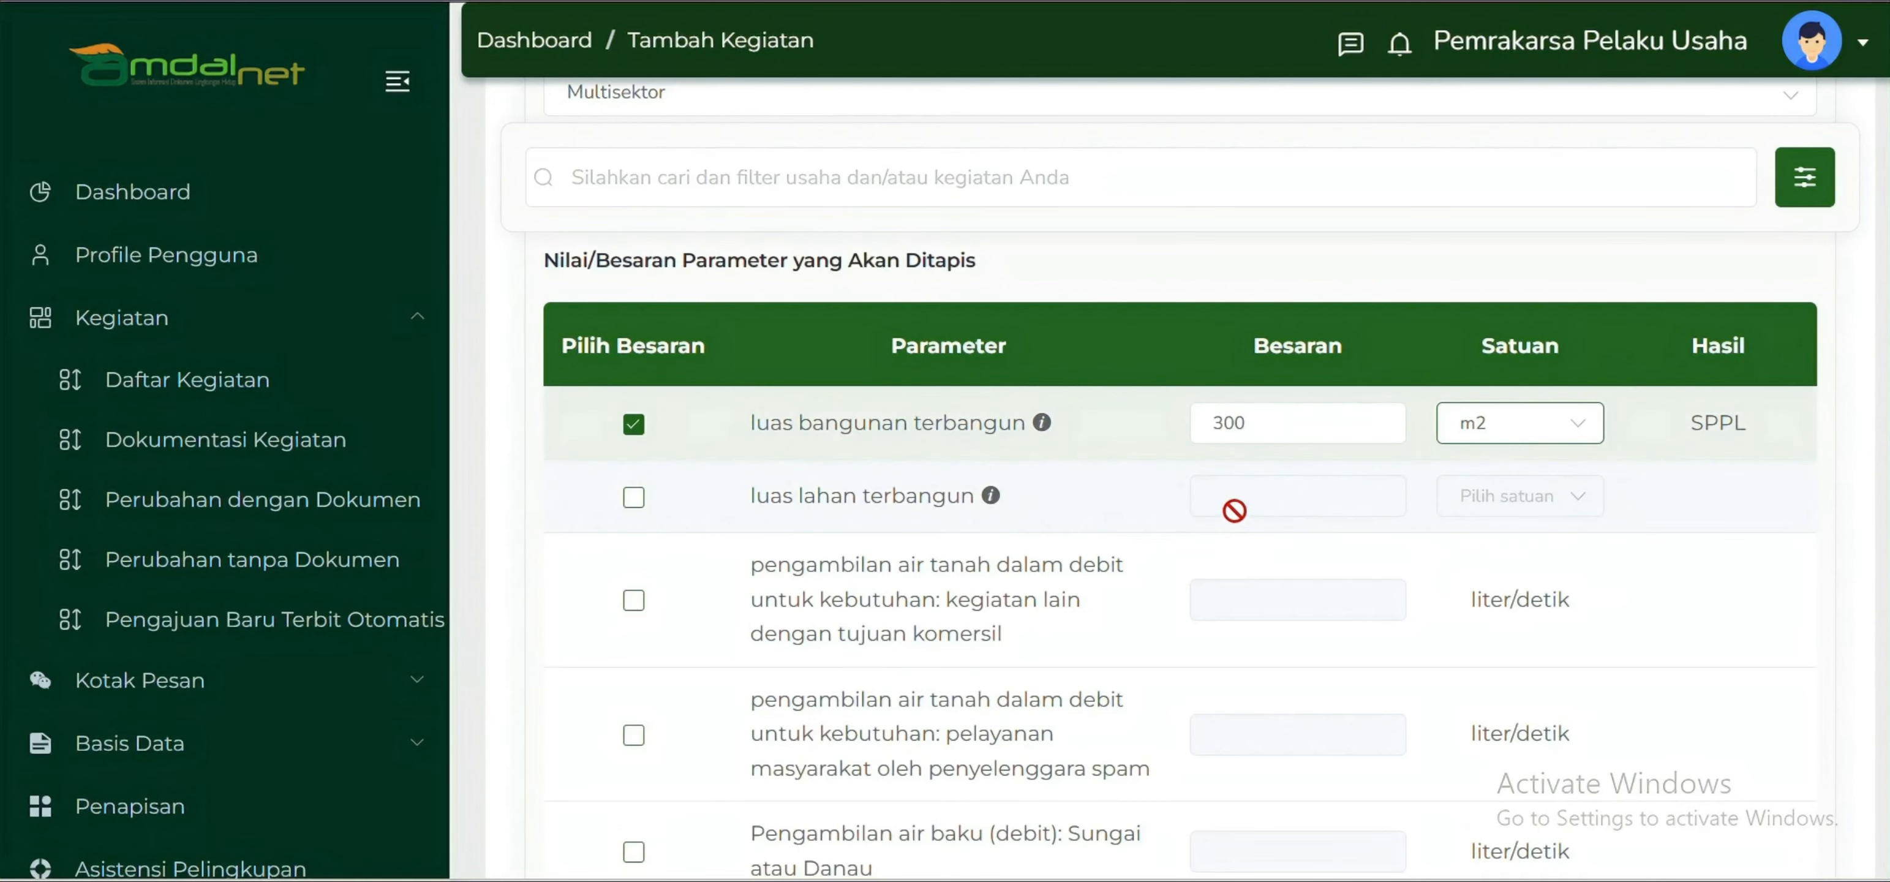
Include the parameter luas lahan terbangun and set its size to 400 m2.
click(633, 497)
text(4)
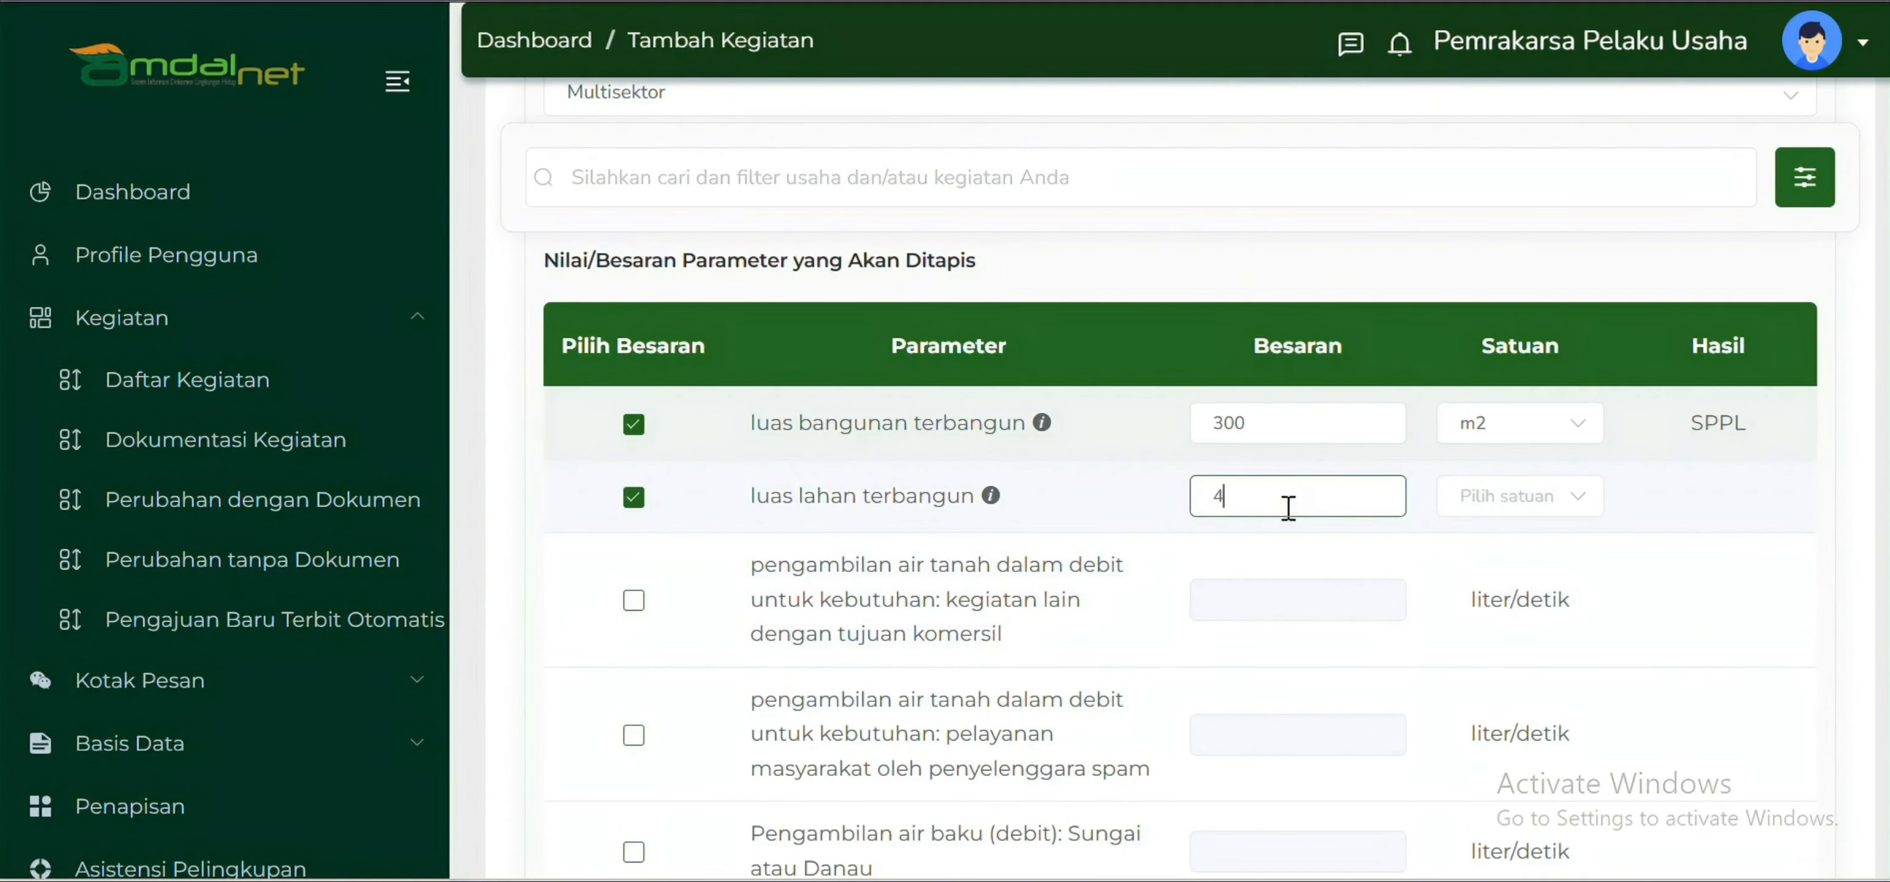
text(00)
click(1510, 496)
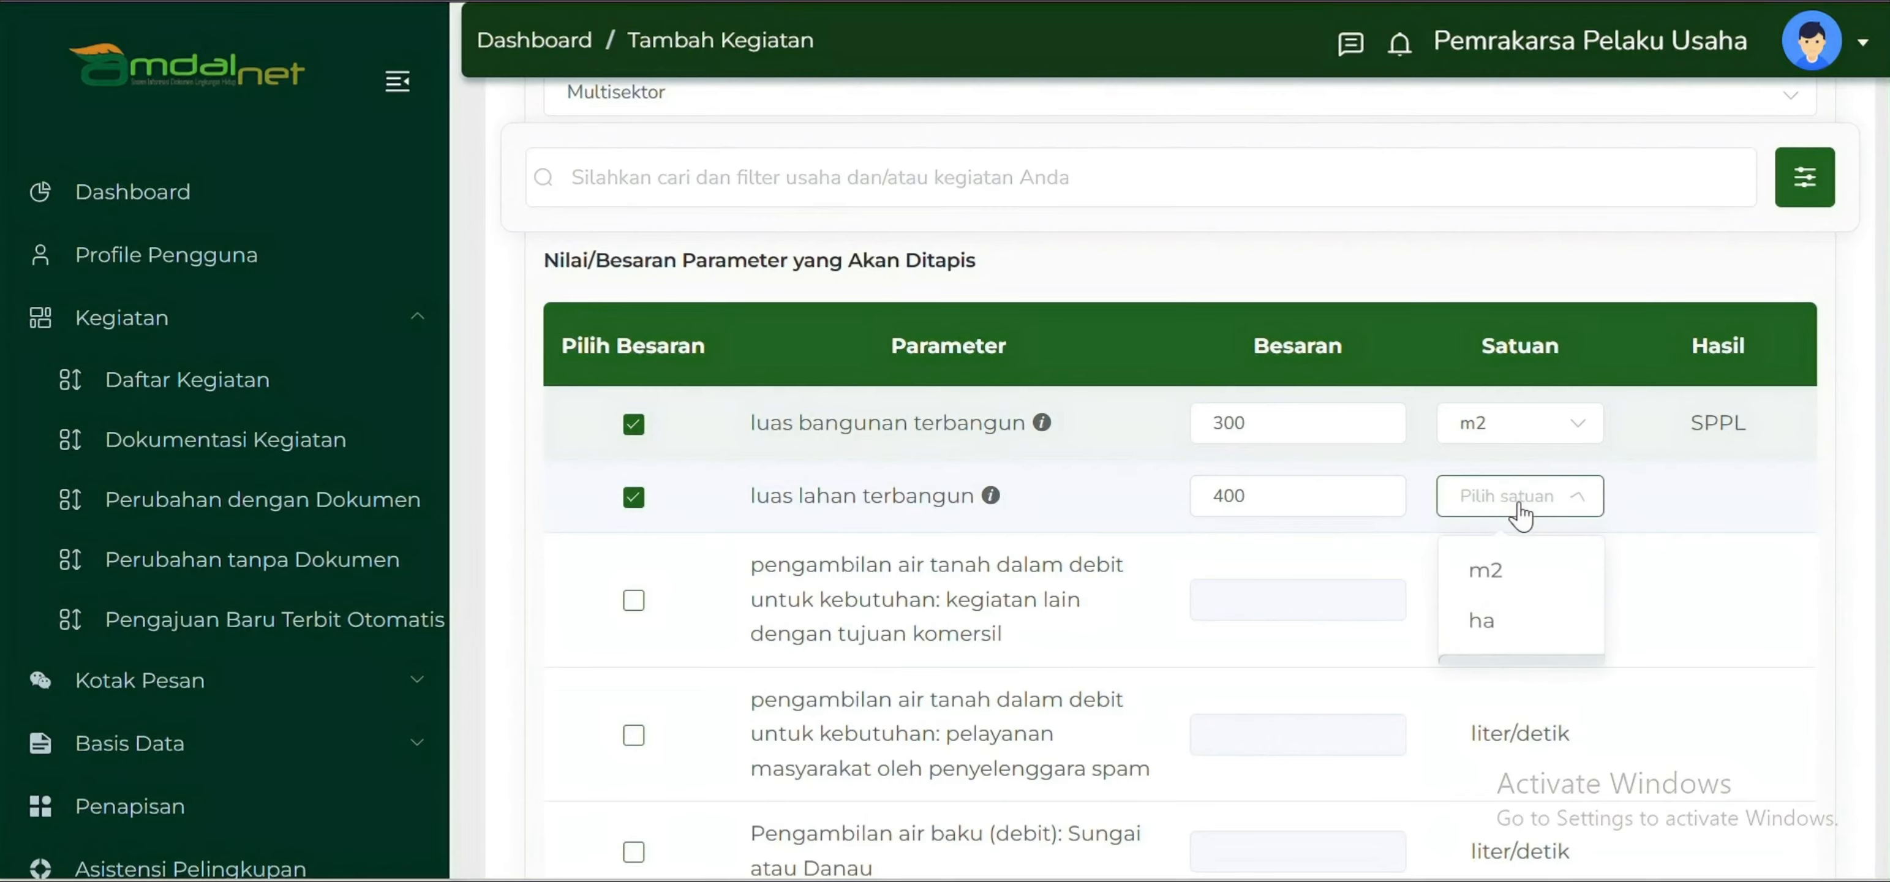
click(1475, 566)
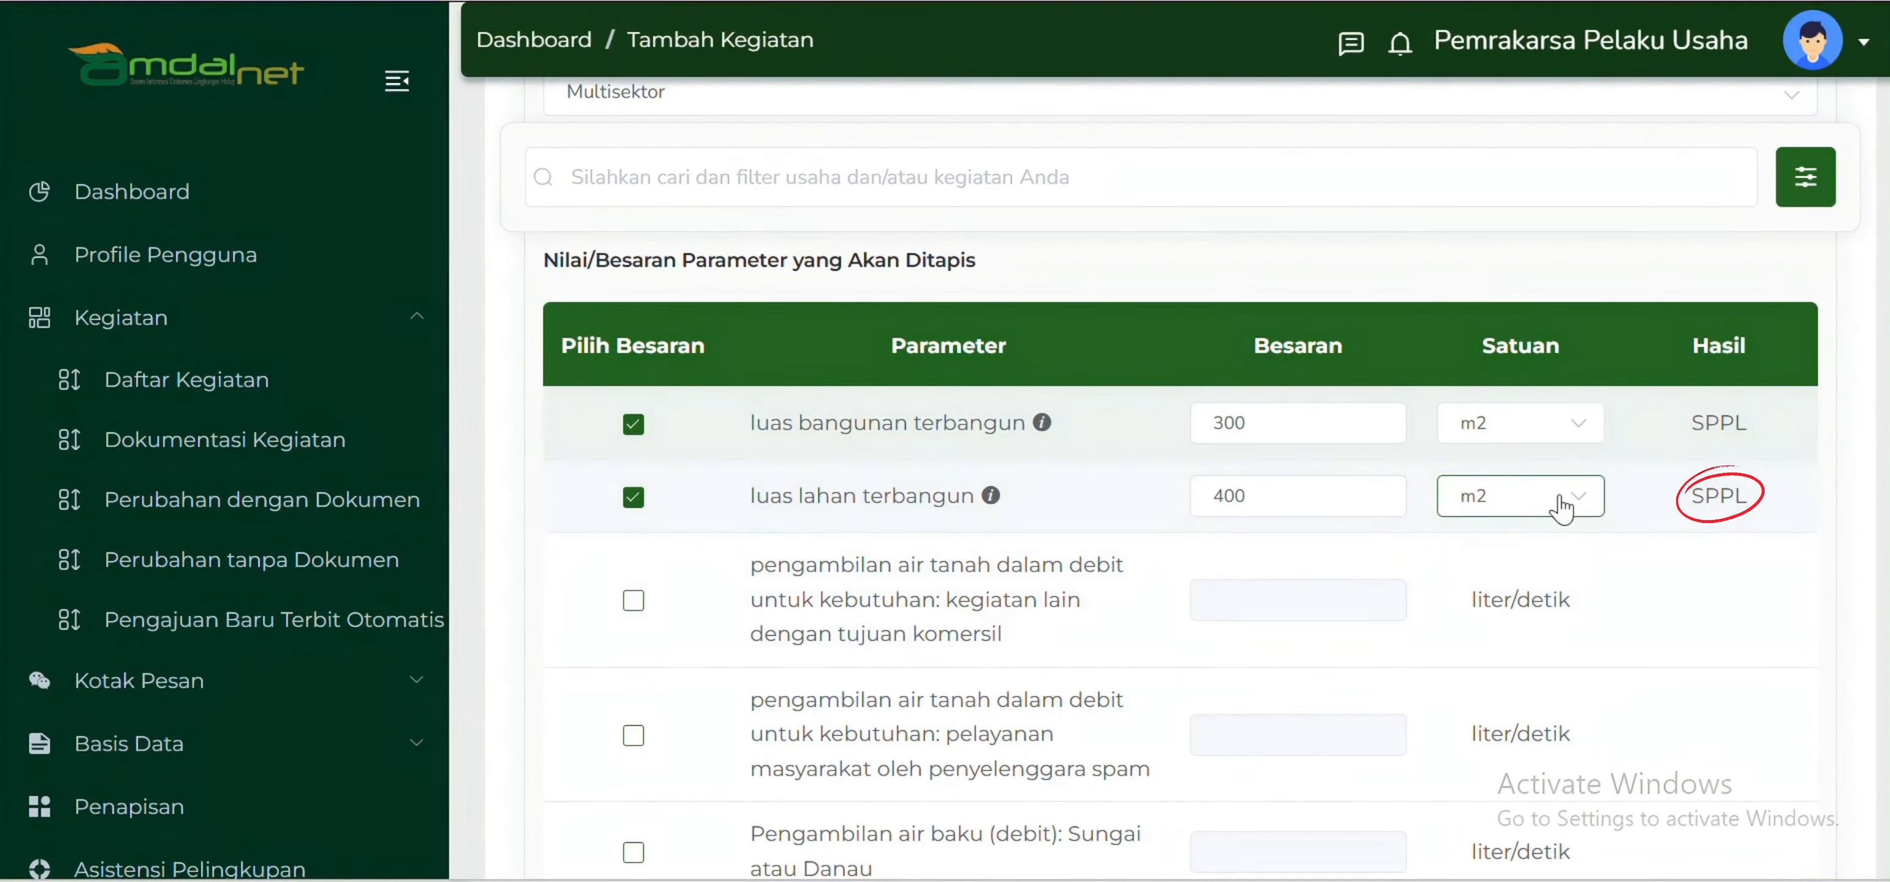
Include groundwater extraction for other commercial activities (kegiatan lain dengan tujuan komersil) and set its debit to 0,5 liter/detik.
click(632, 601)
scroll(1237, 451, down, 2)
click(1241, 455)
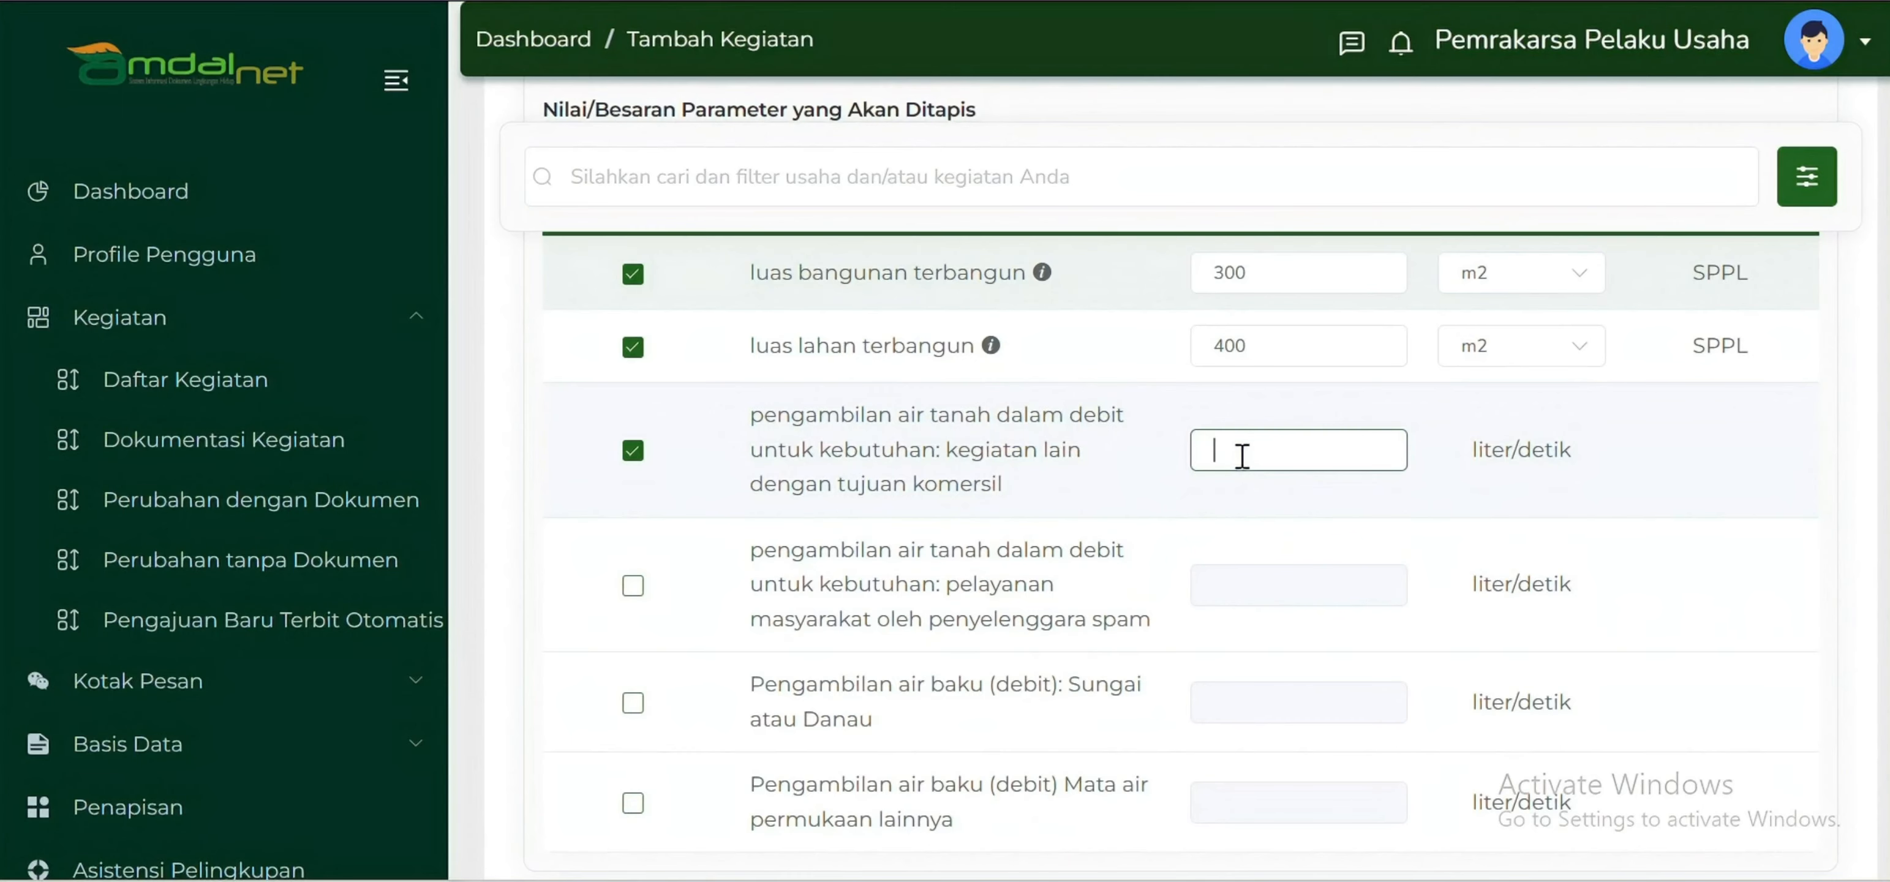
text(0,5)
Check the entered activity name, parameter sizes and the screening result of each selected parameter.
scroll(1675, 529, up, 2)
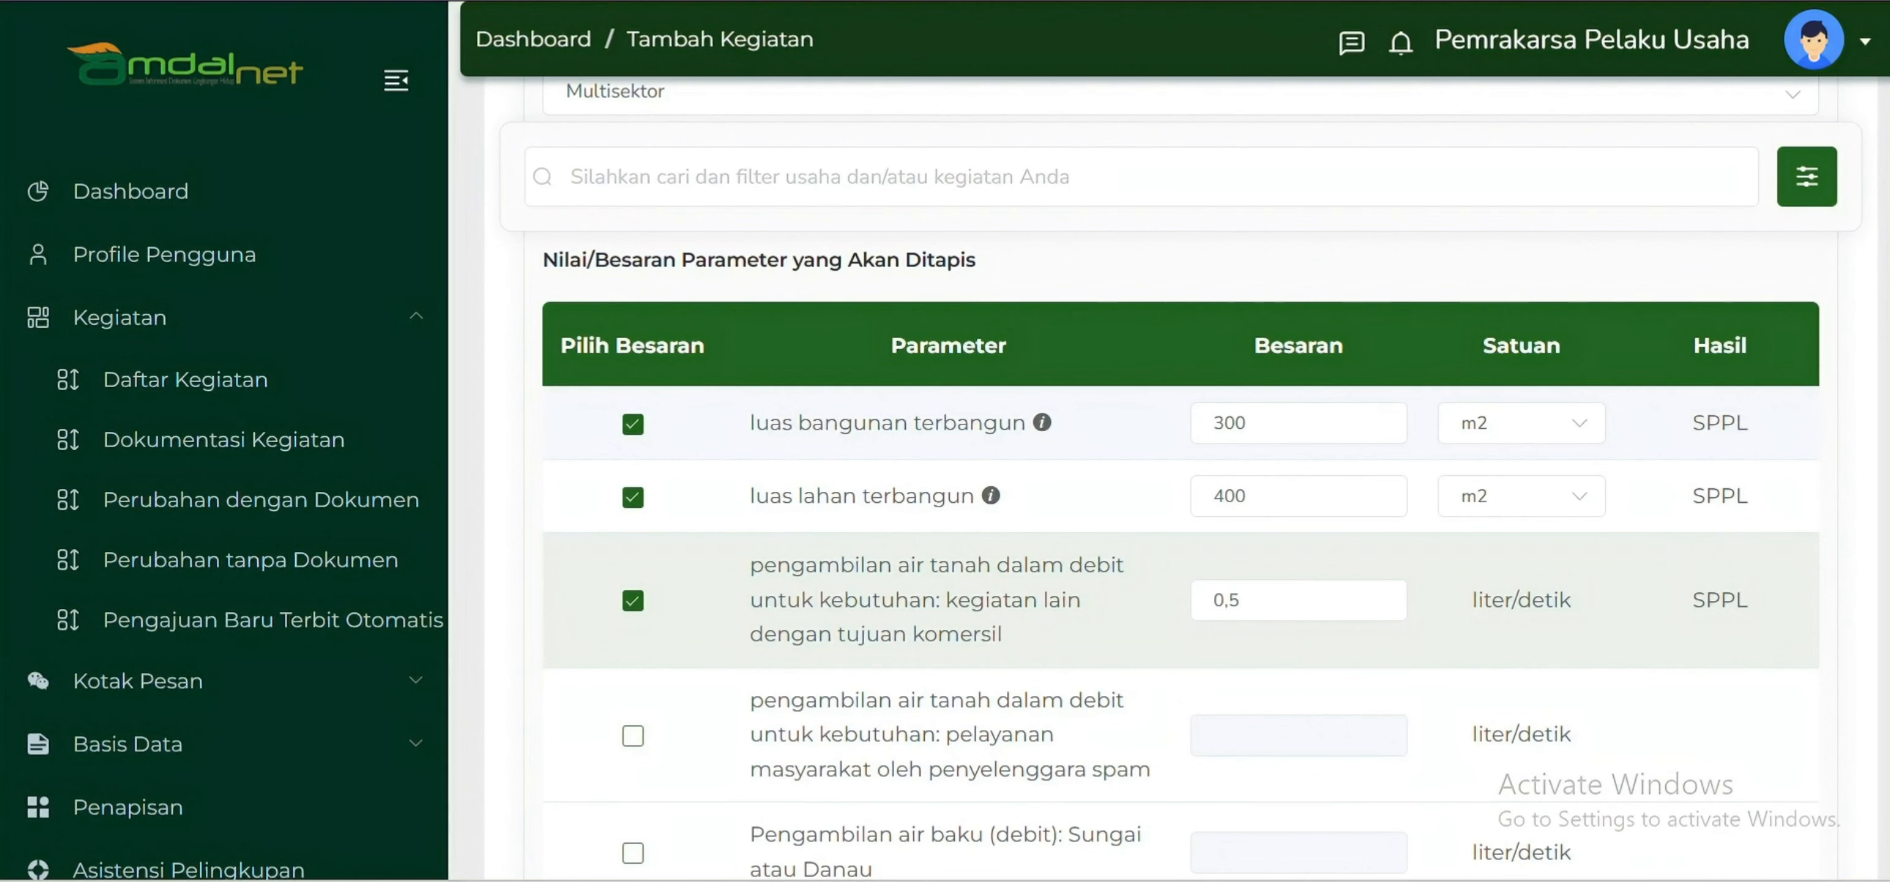
scroll(1452, 447, down, 2)
scroll(1687, 464, up, 2)
scroll(1761, 657, down, 2)
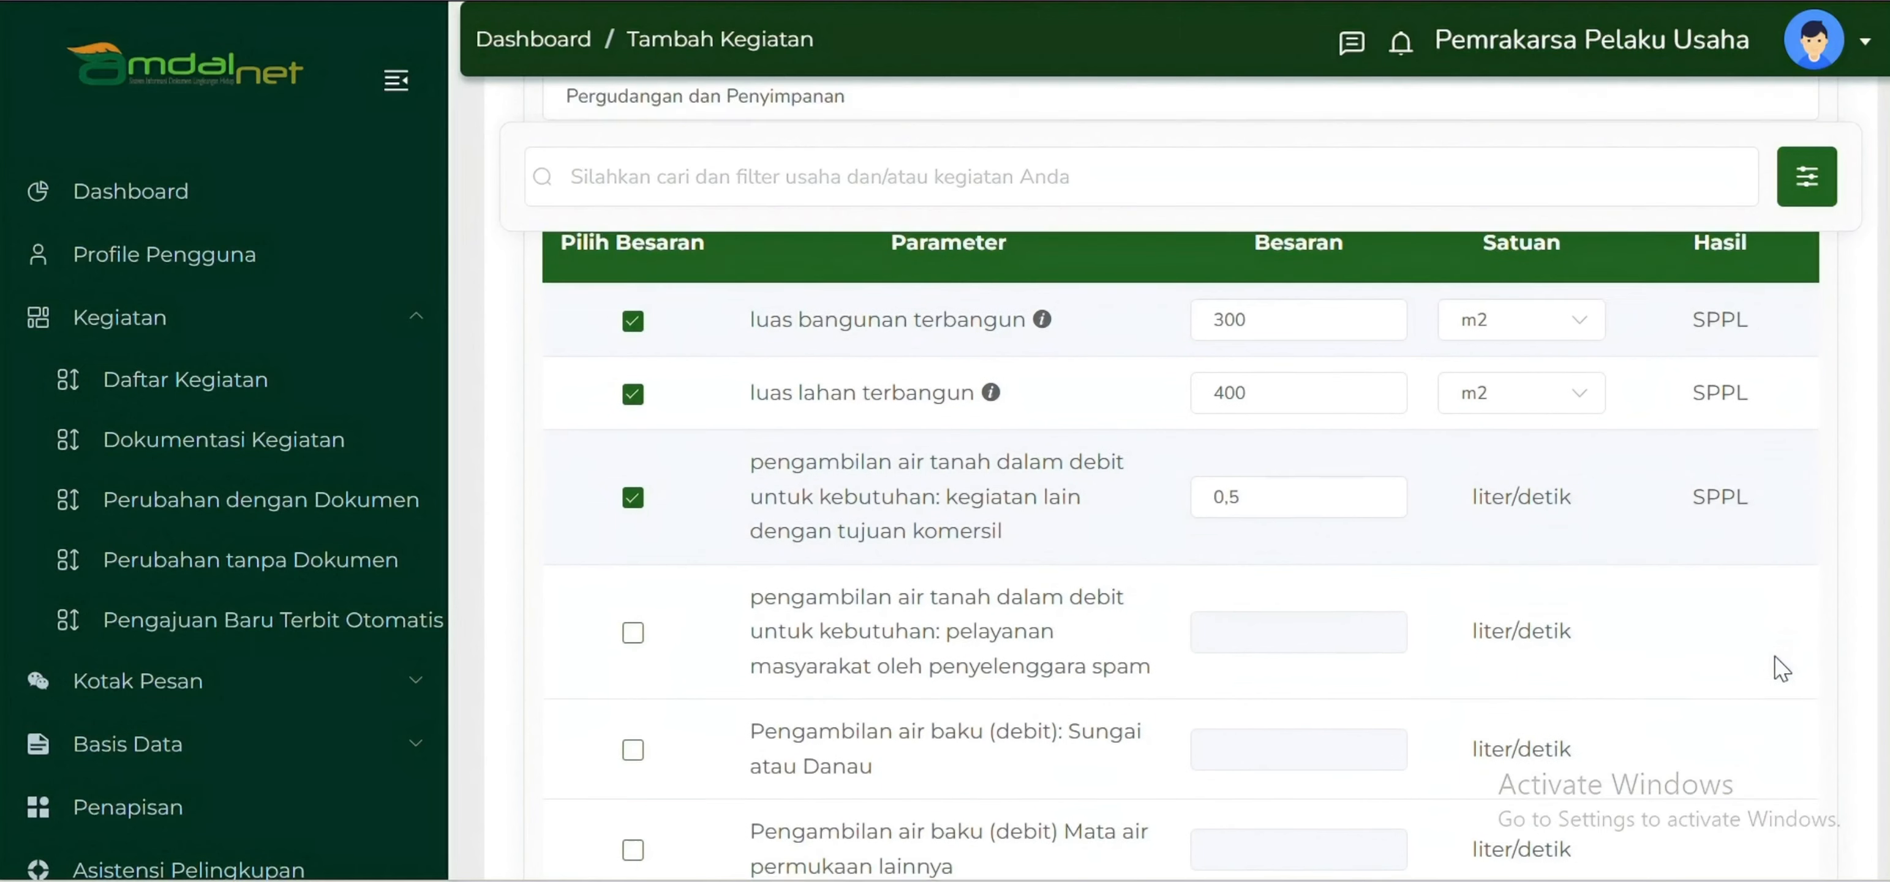
scroll(1772, 666, down, 1)
scroll(1223, 494, up, 2)
scroll(1194, 632, down, 4)
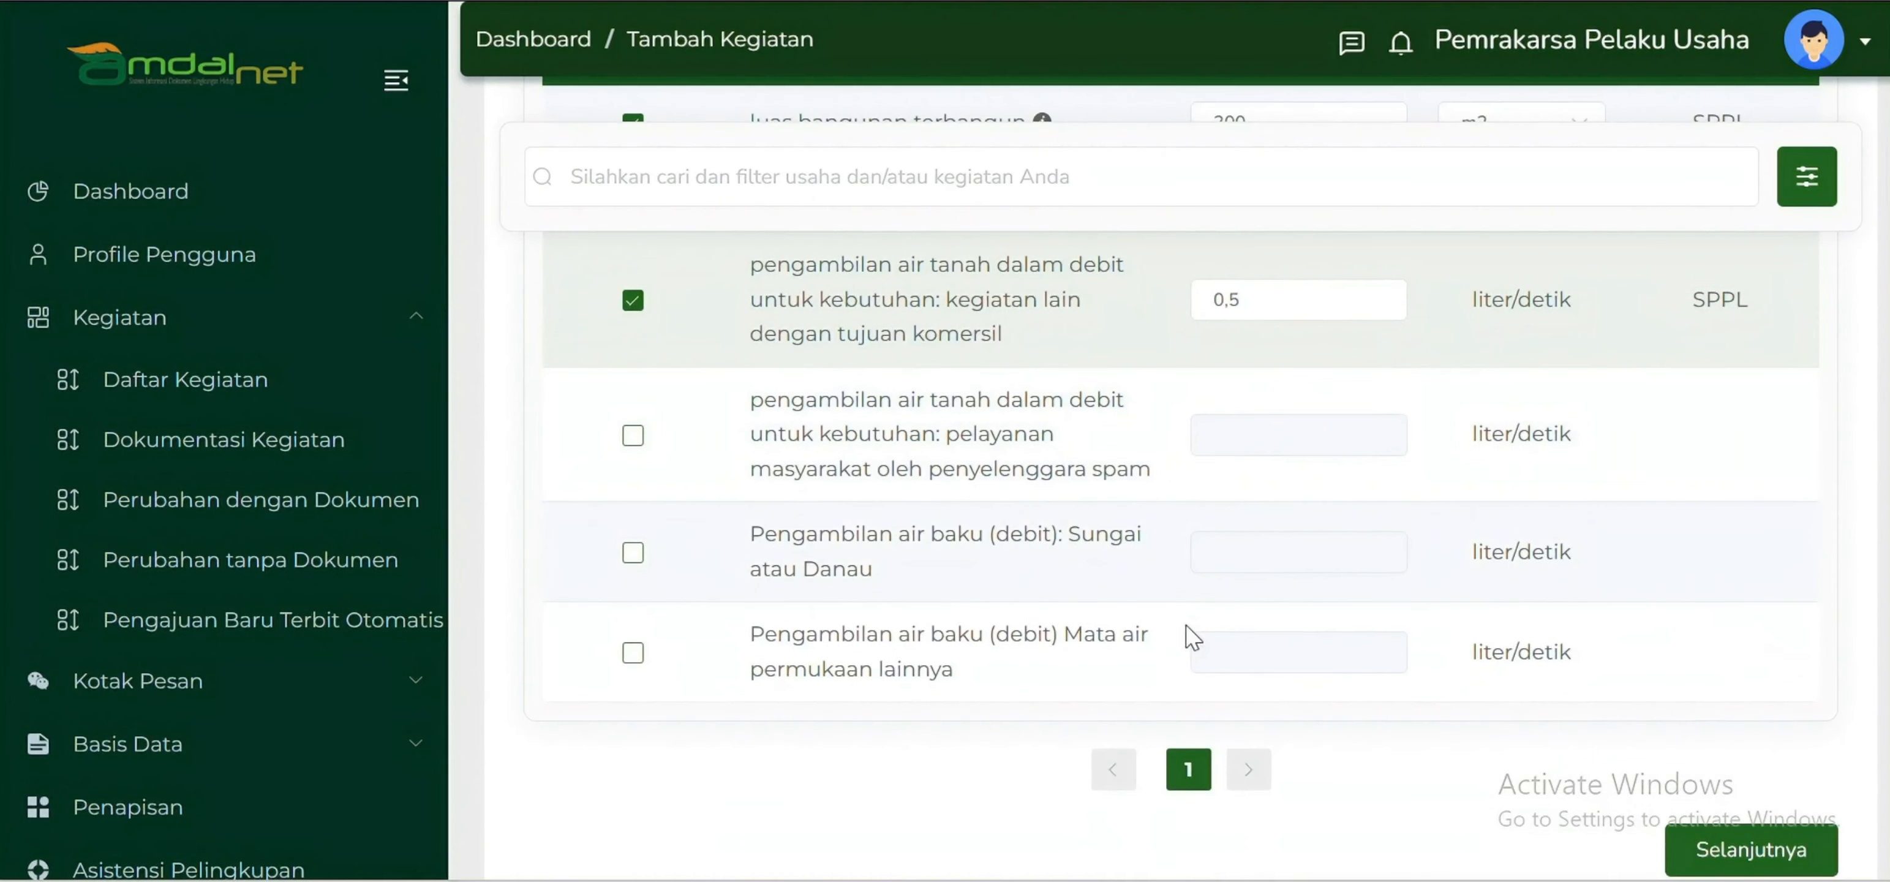
scroll(1190, 637, up, 7)
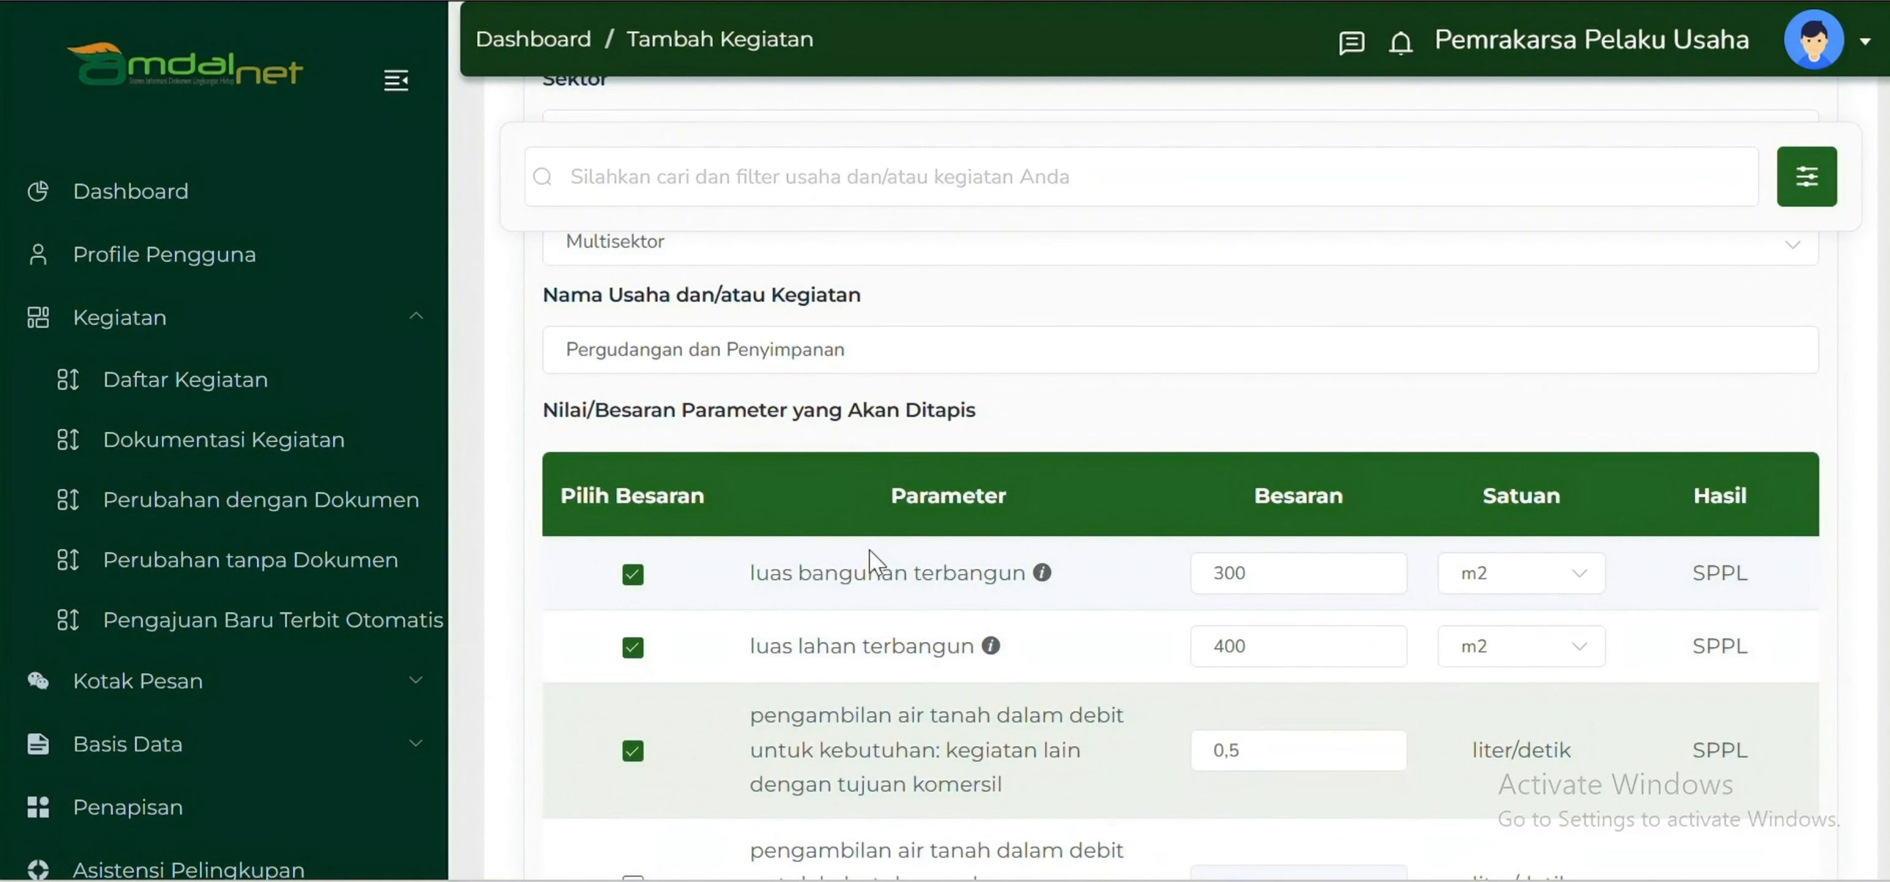
scroll(870, 550, down, 10)
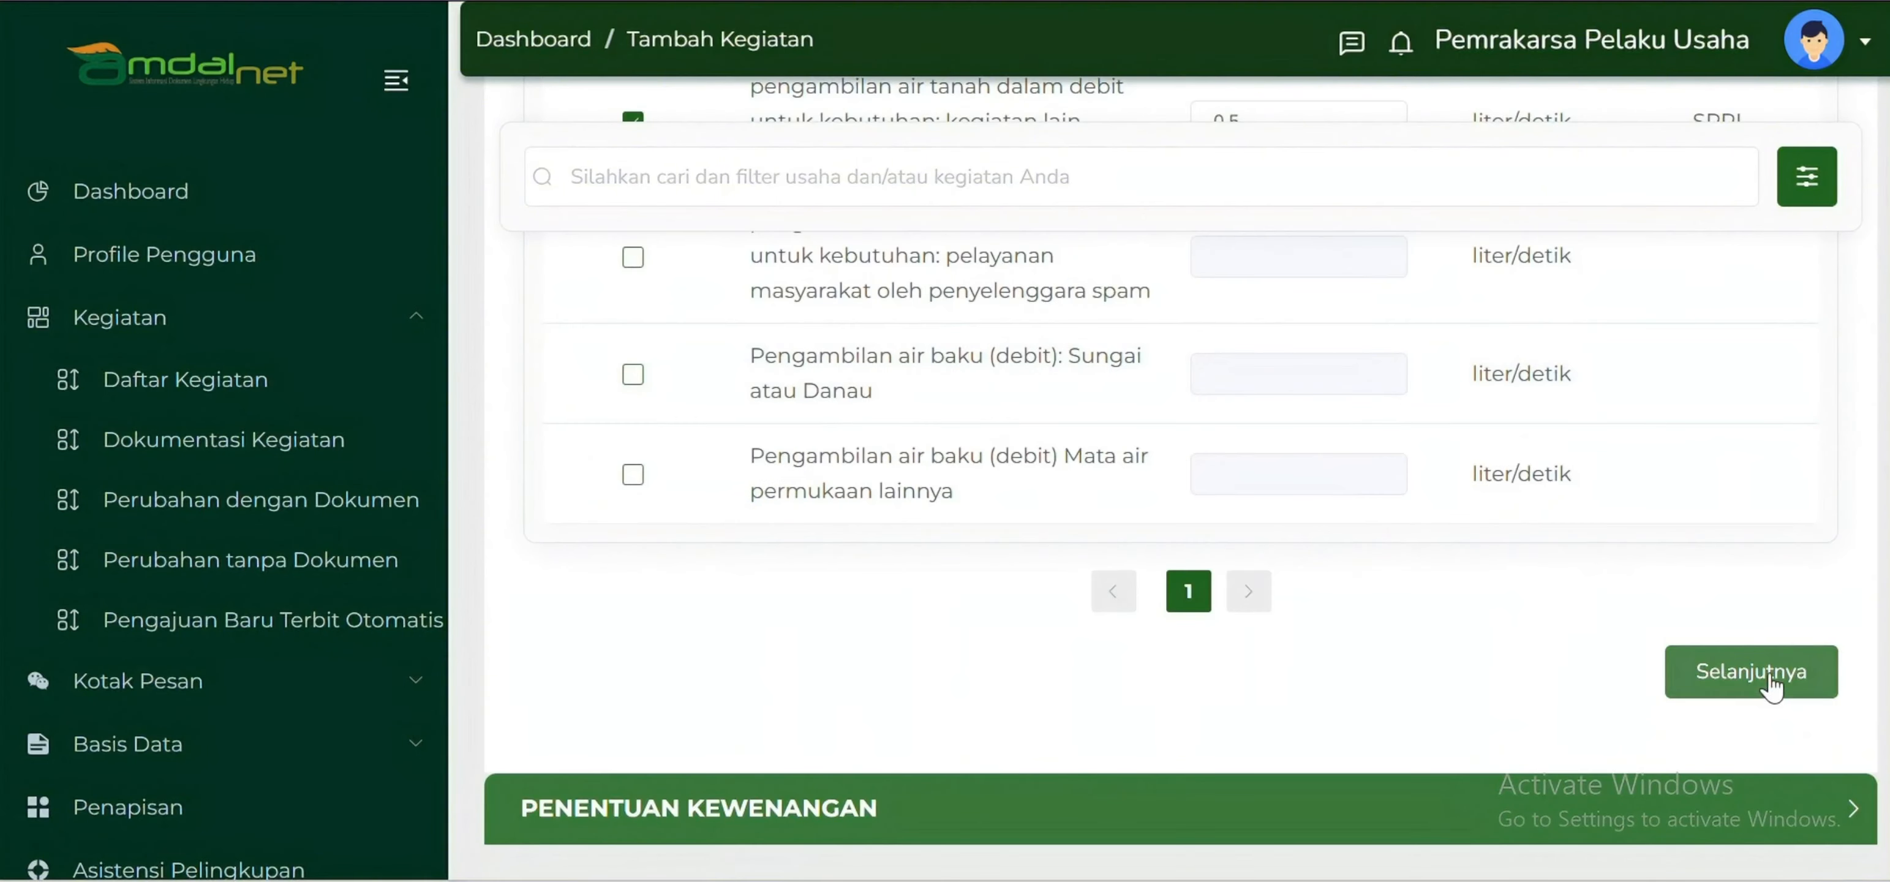
Continue to Penentuan Kewenangan and answer Ya to whether the activity is located on land (daratan).
click(1771, 679)
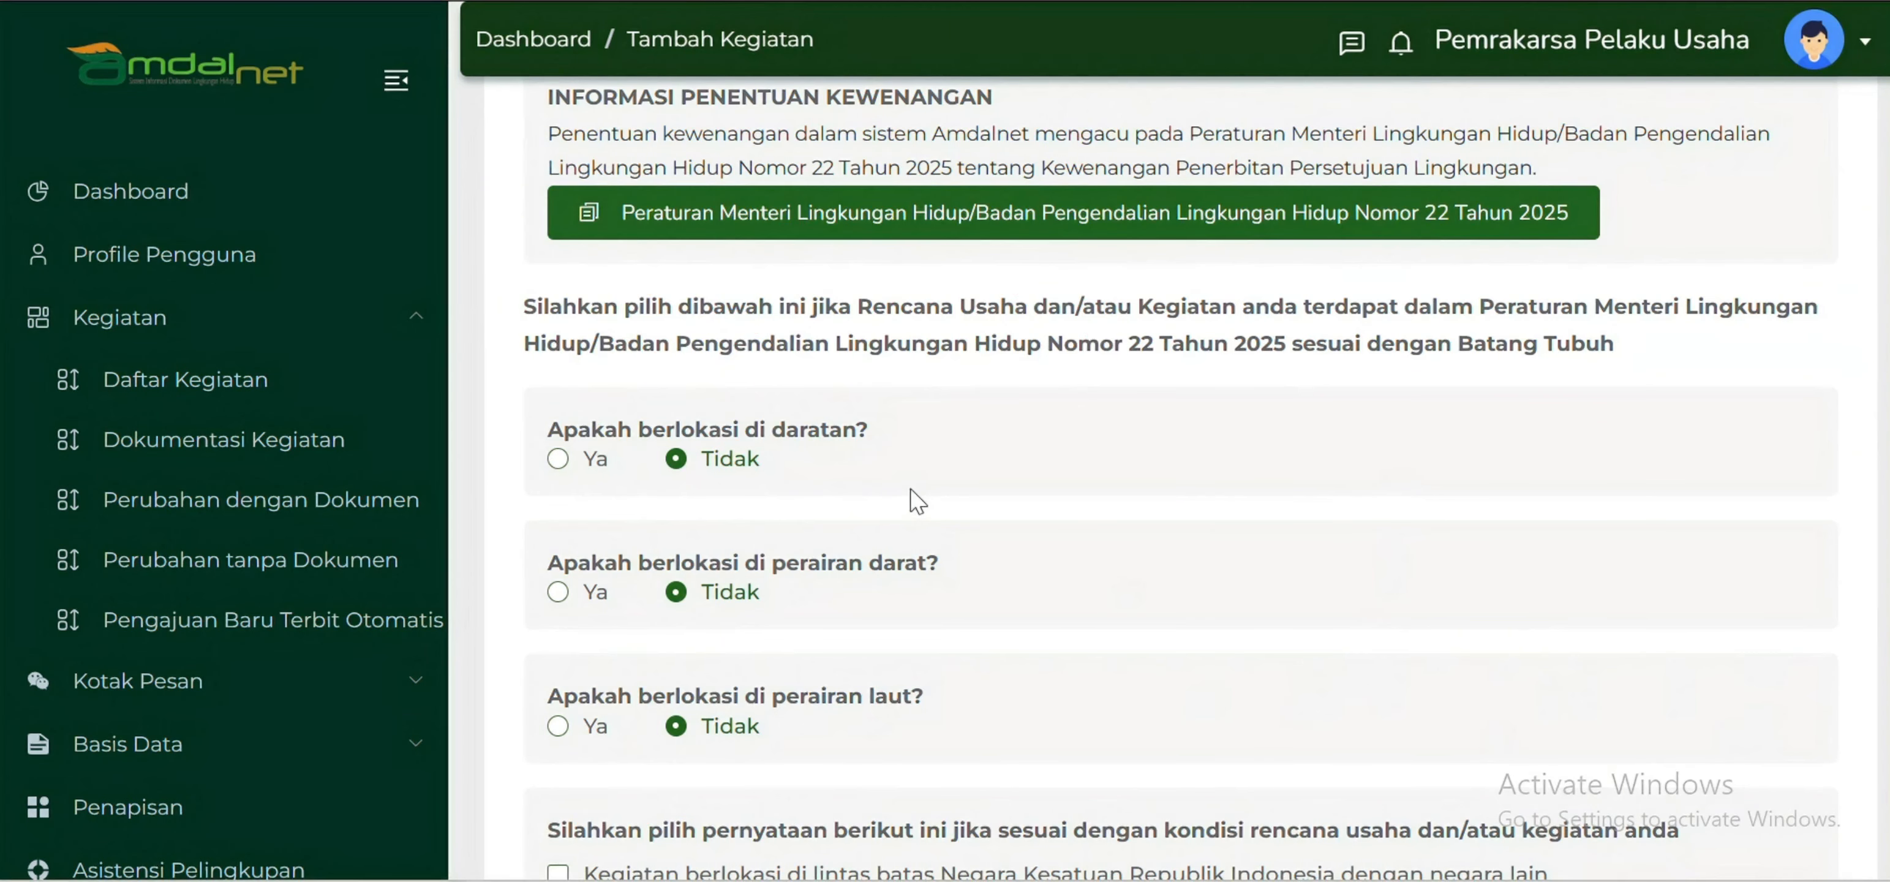
click(559, 460)
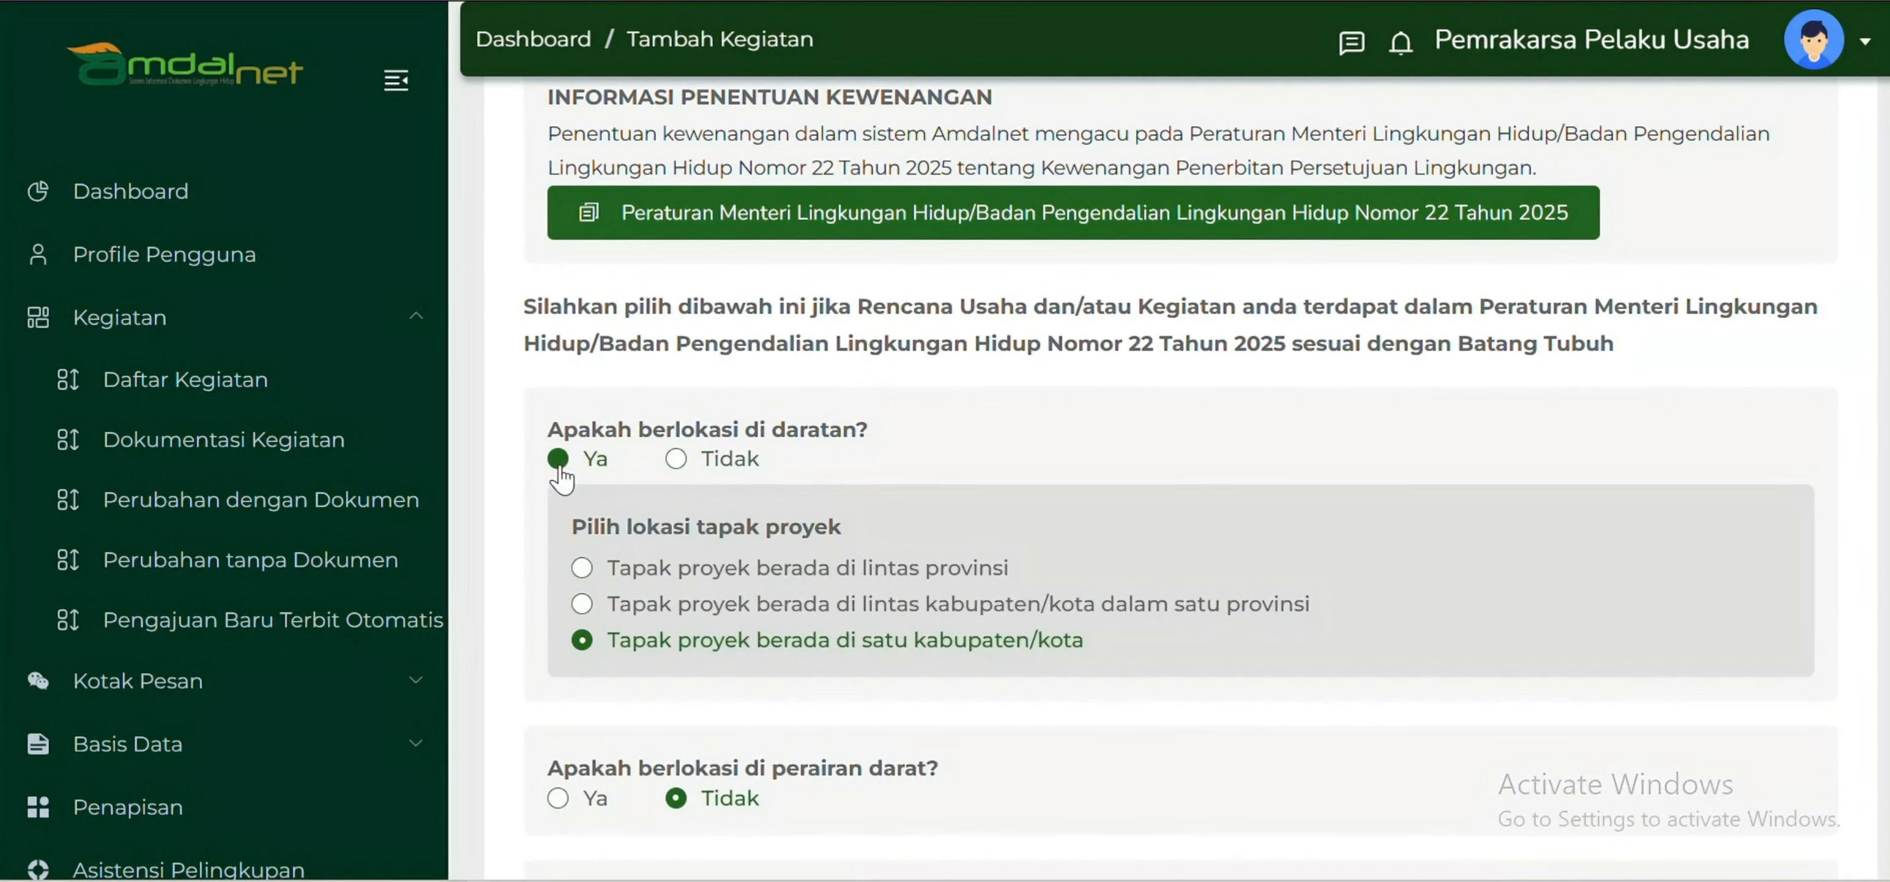
Try the three river and lake site options under Ya for perairan darat and return the answer to Tidak.
scroll(807, 474, down, 2)
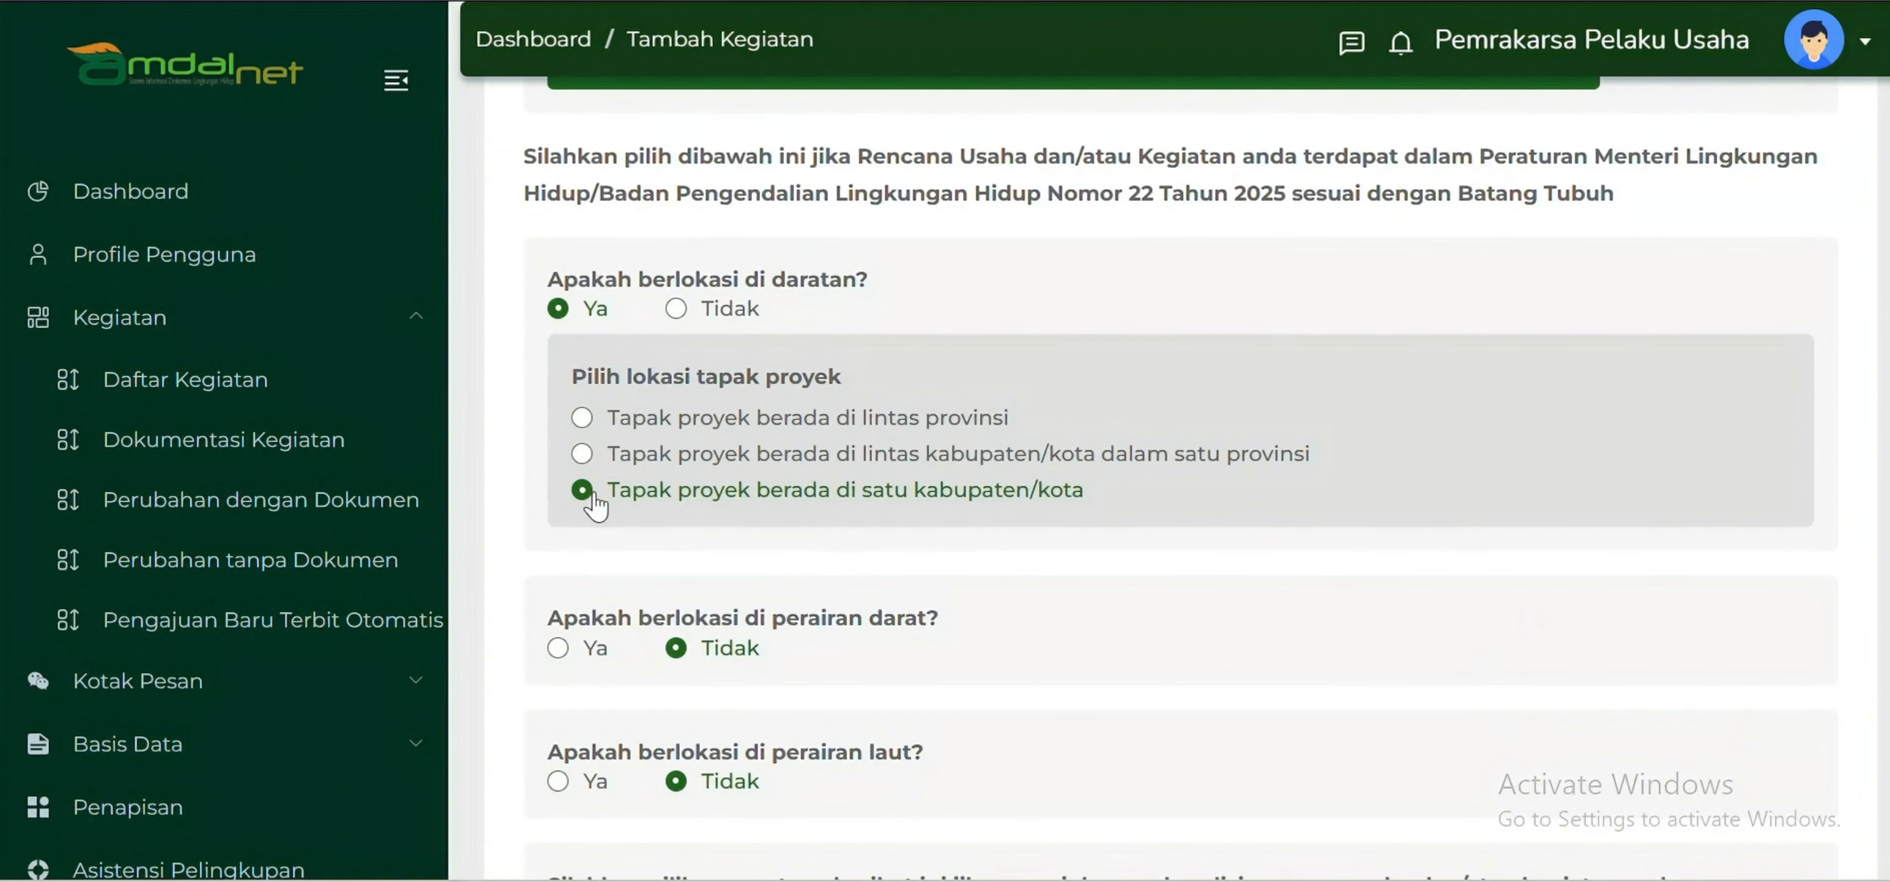
scroll(938, 489, up, 5)
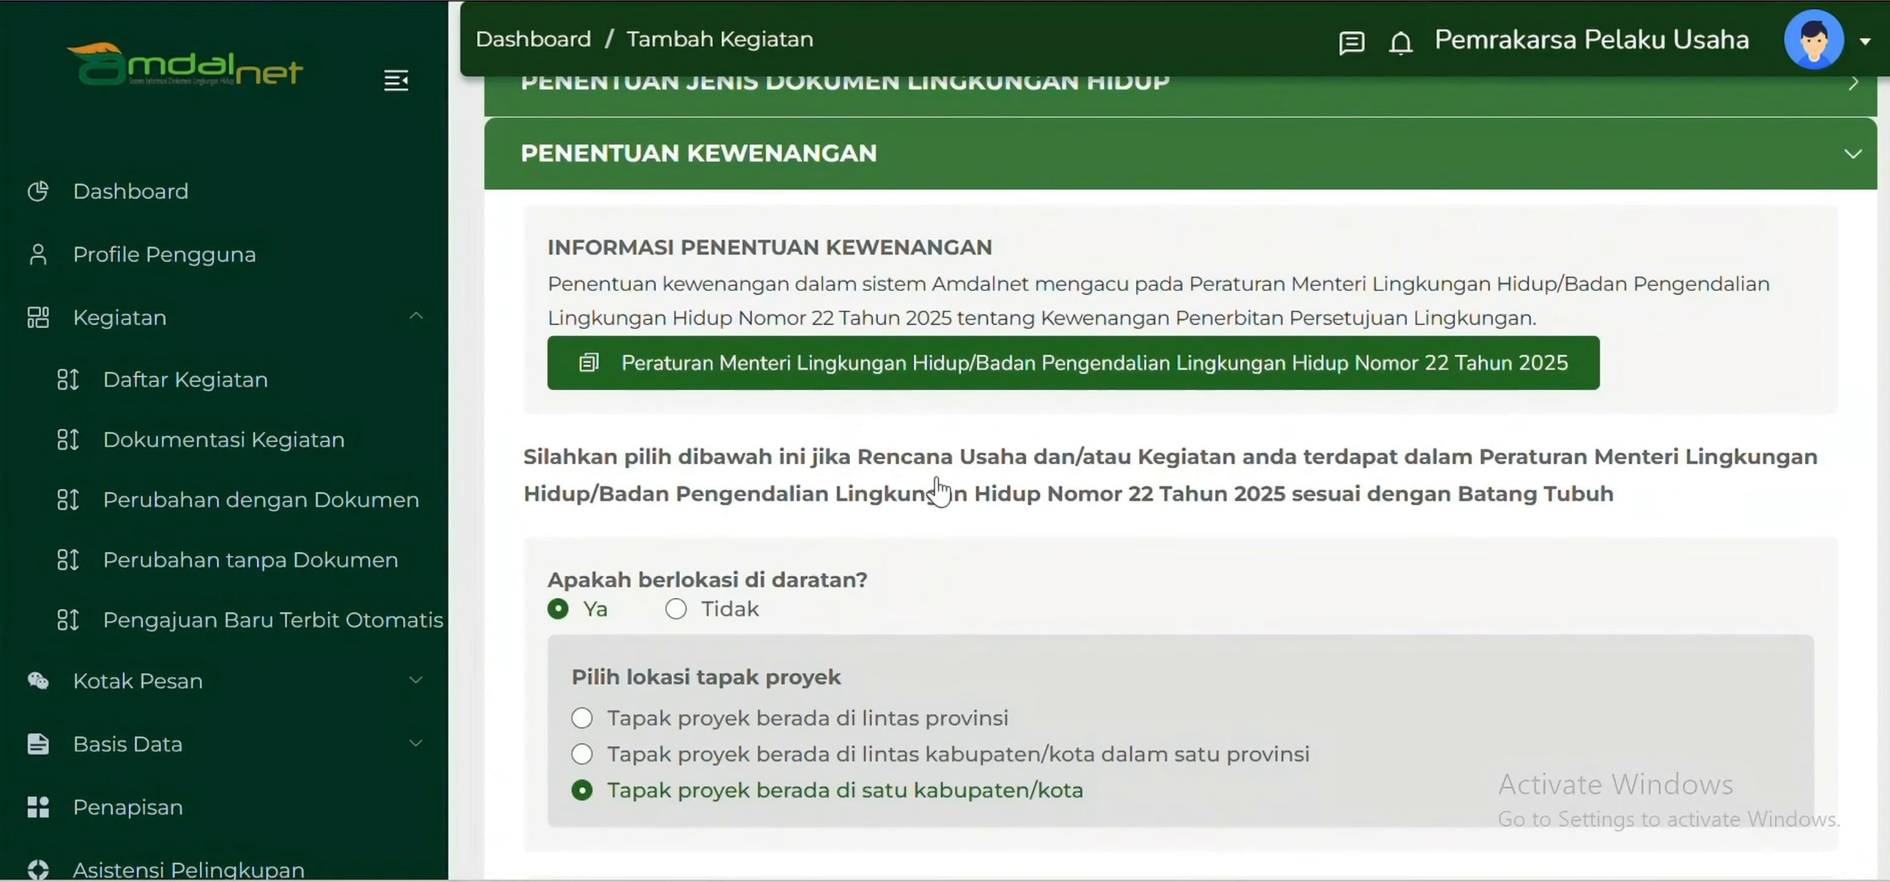
scroll(938, 490, down, 8)
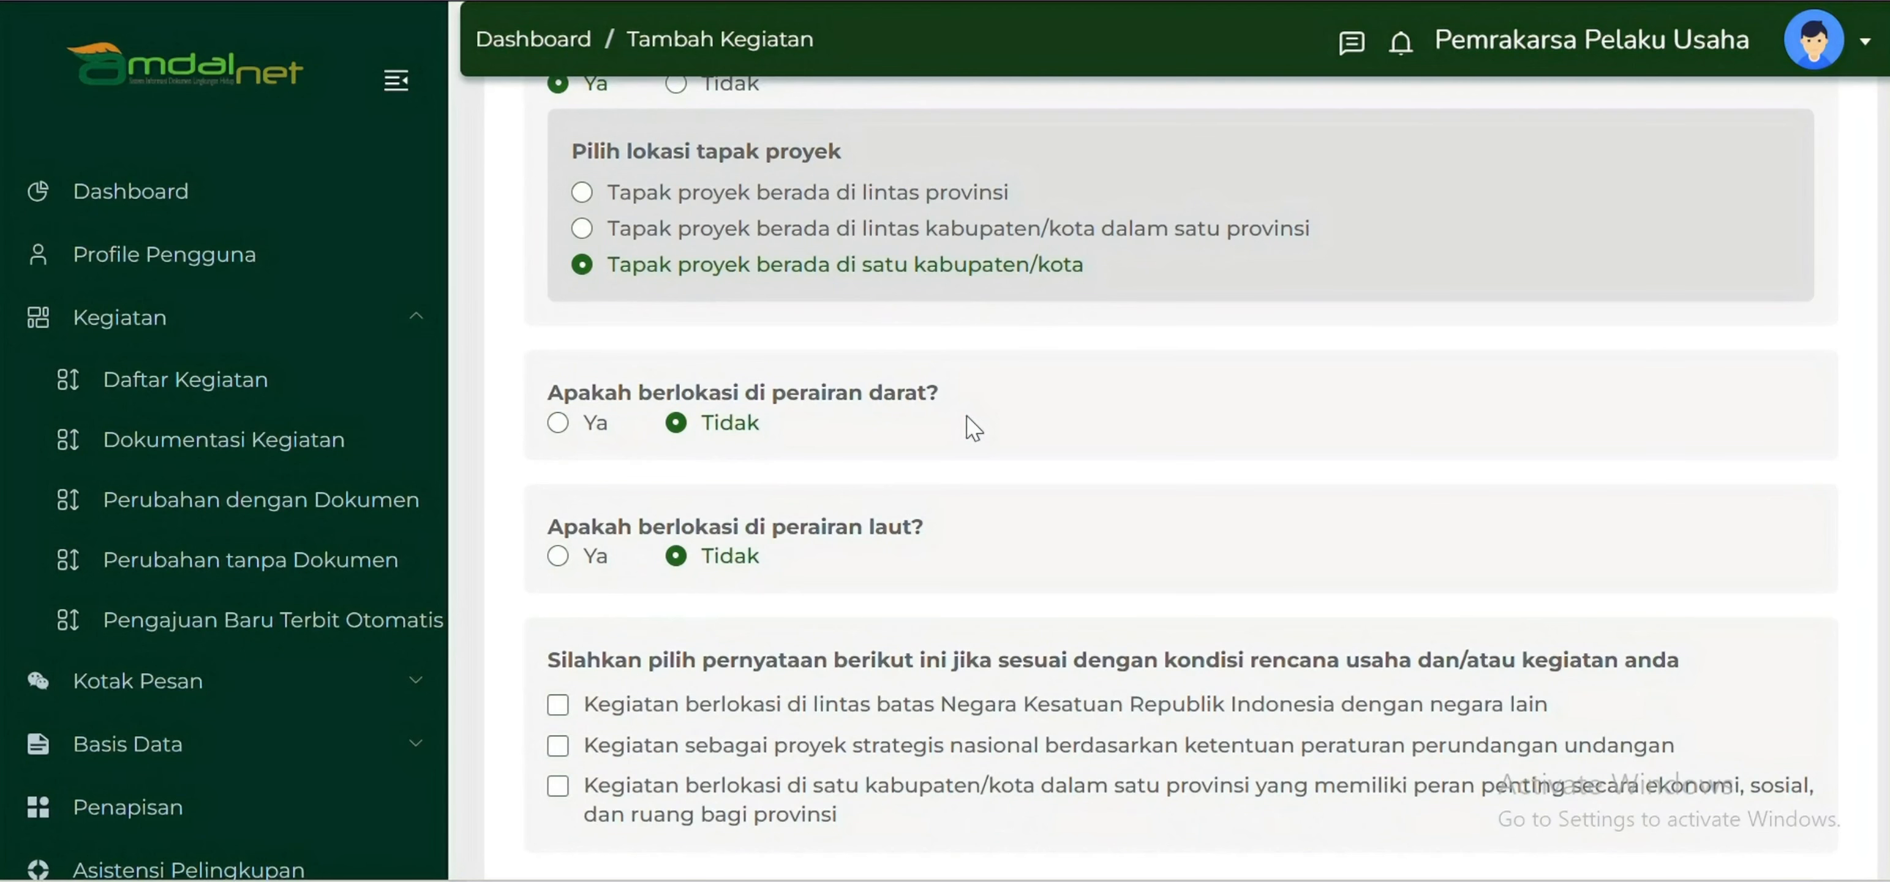
click(557, 424)
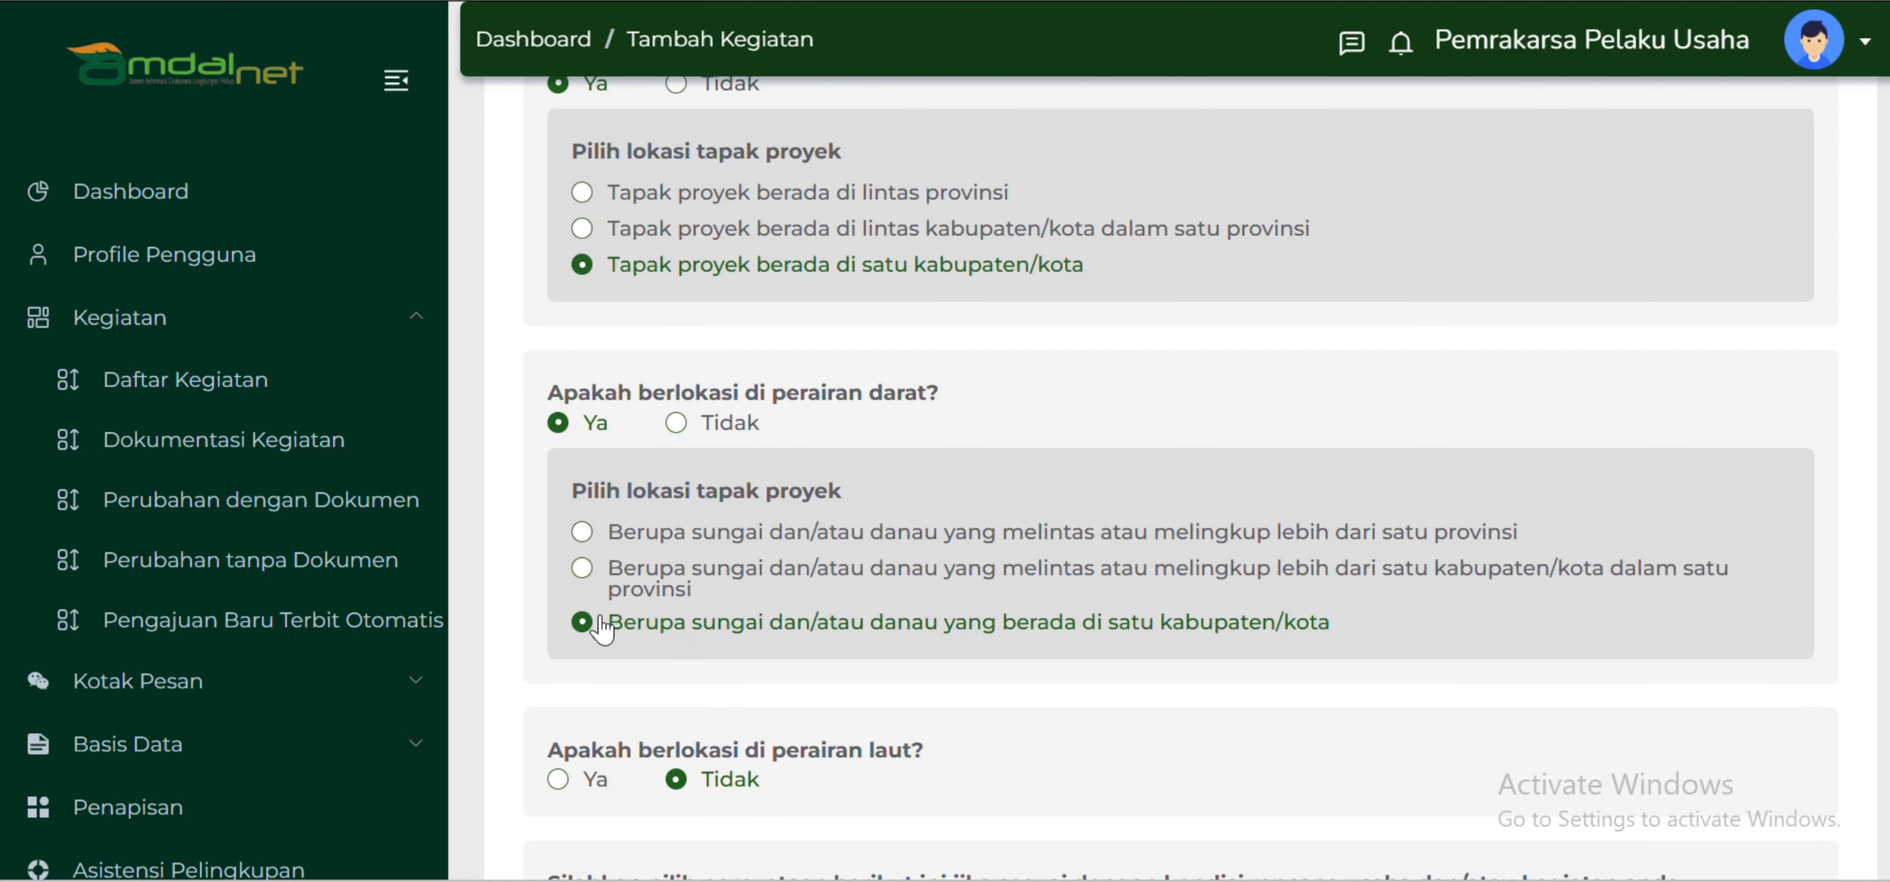
click(580, 570)
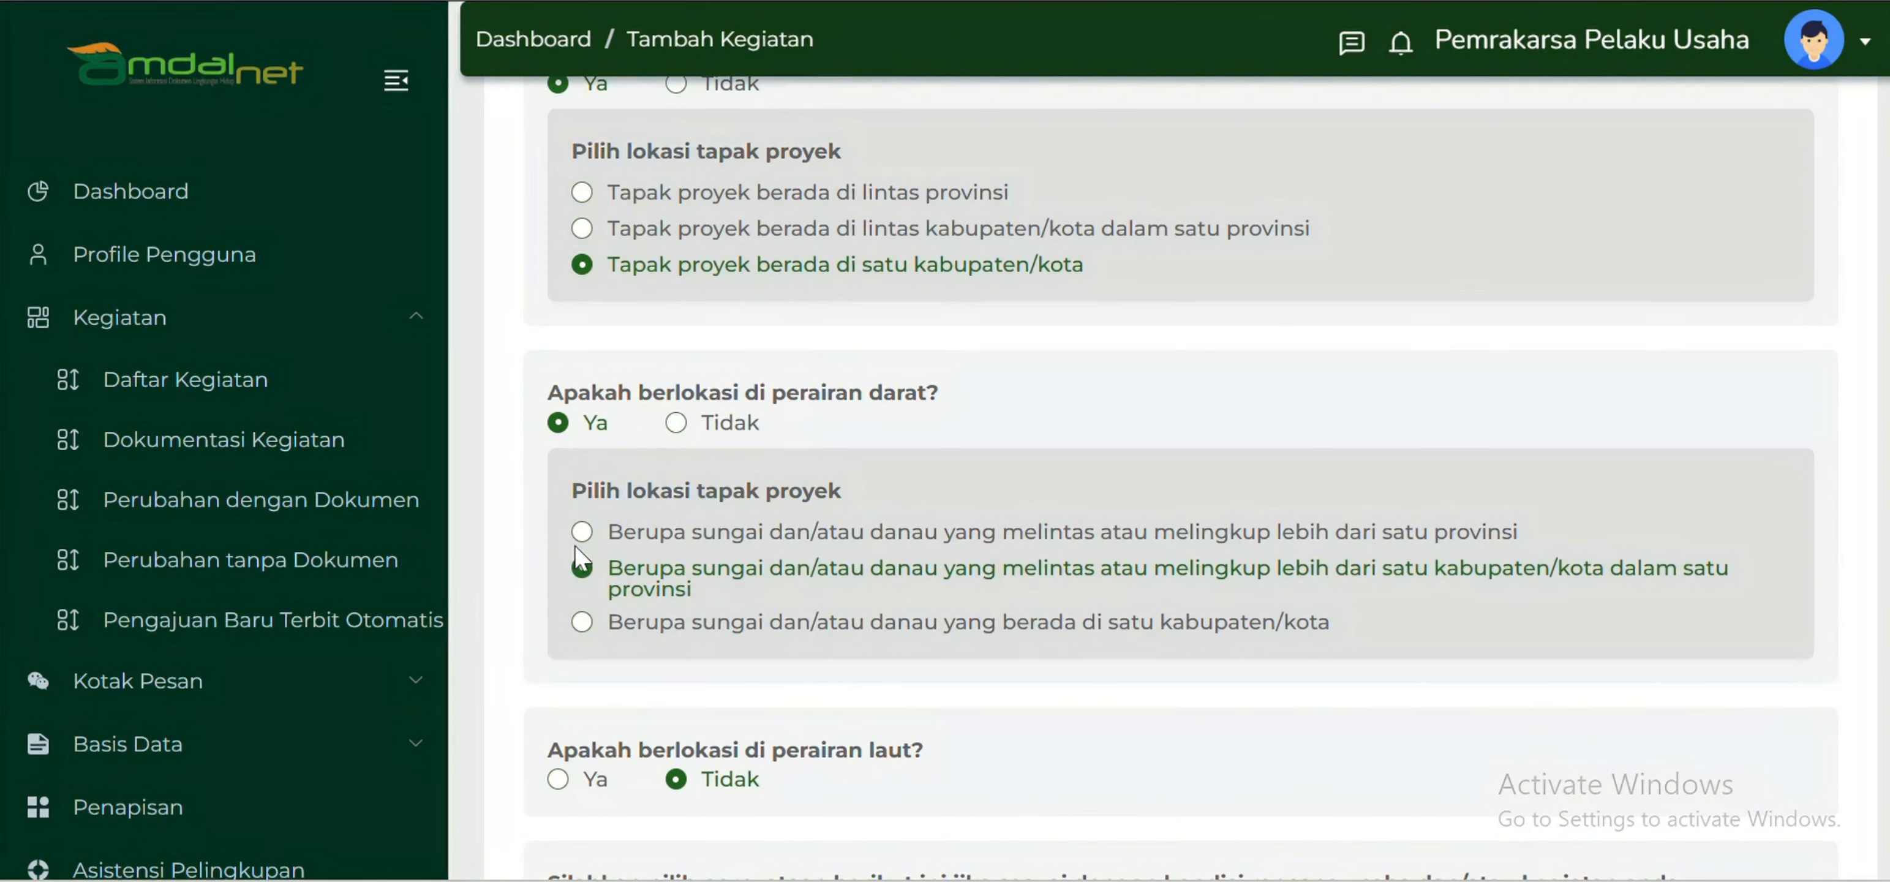
click(581, 531)
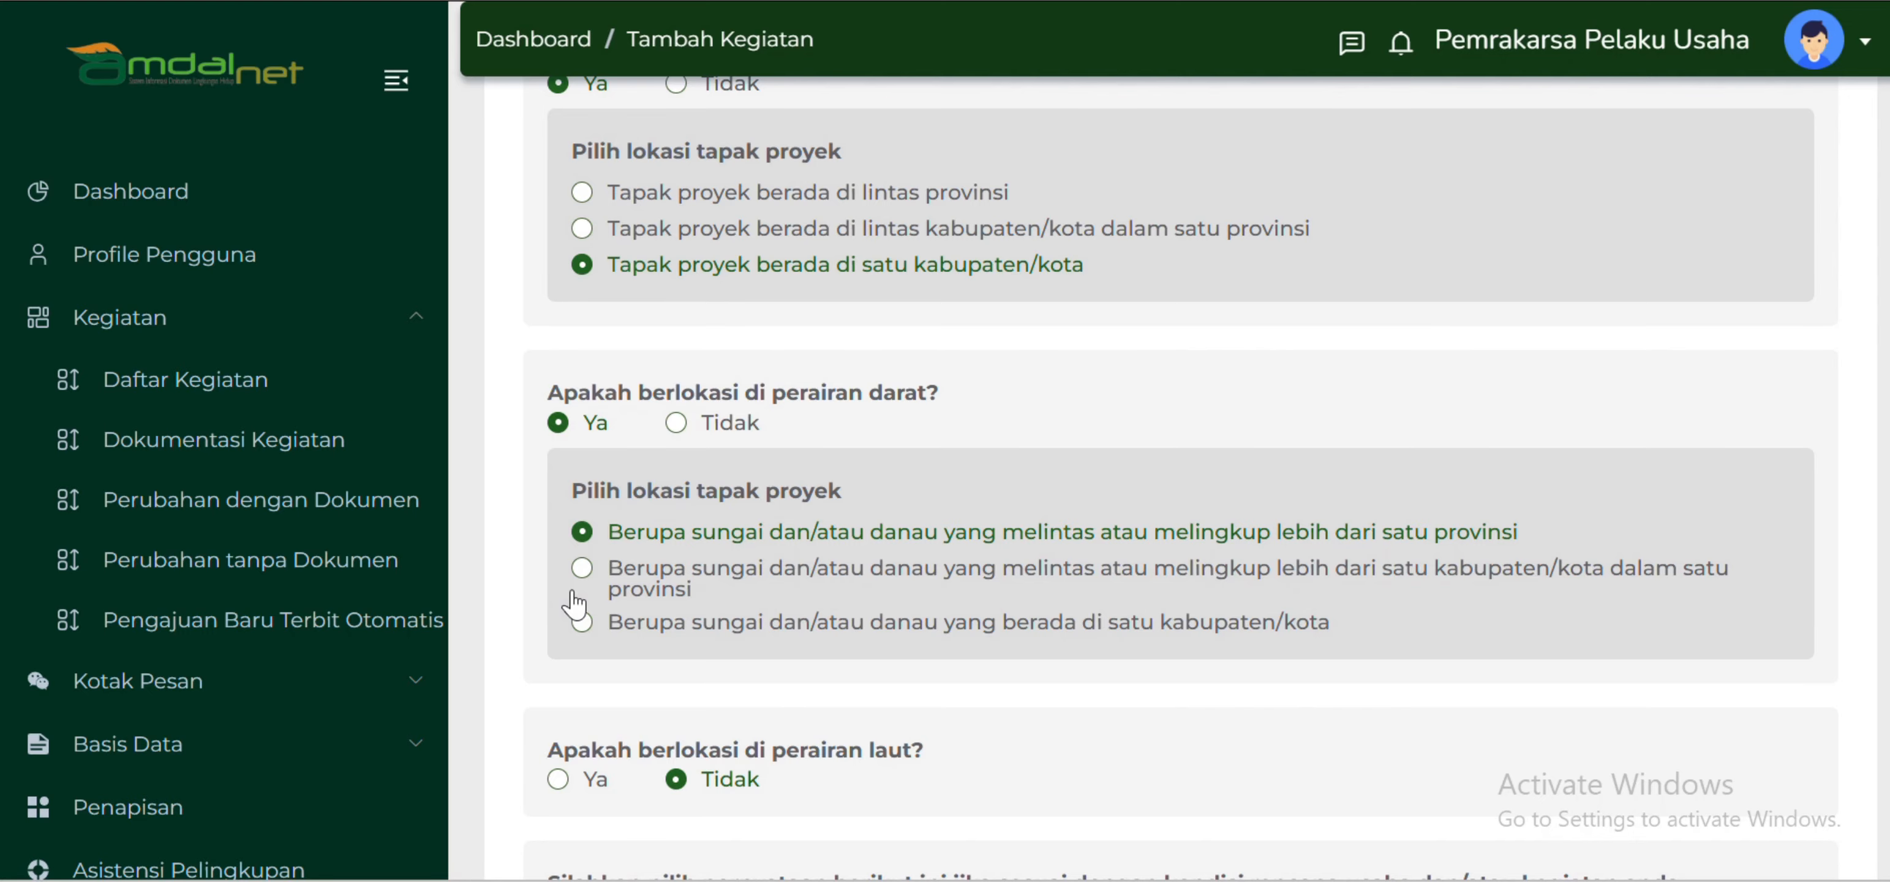
click(675, 423)
Try answering Ya for perairan laut with the project site less than 12 mil laut from the coastline.
scroll(776, 447, down, 2)
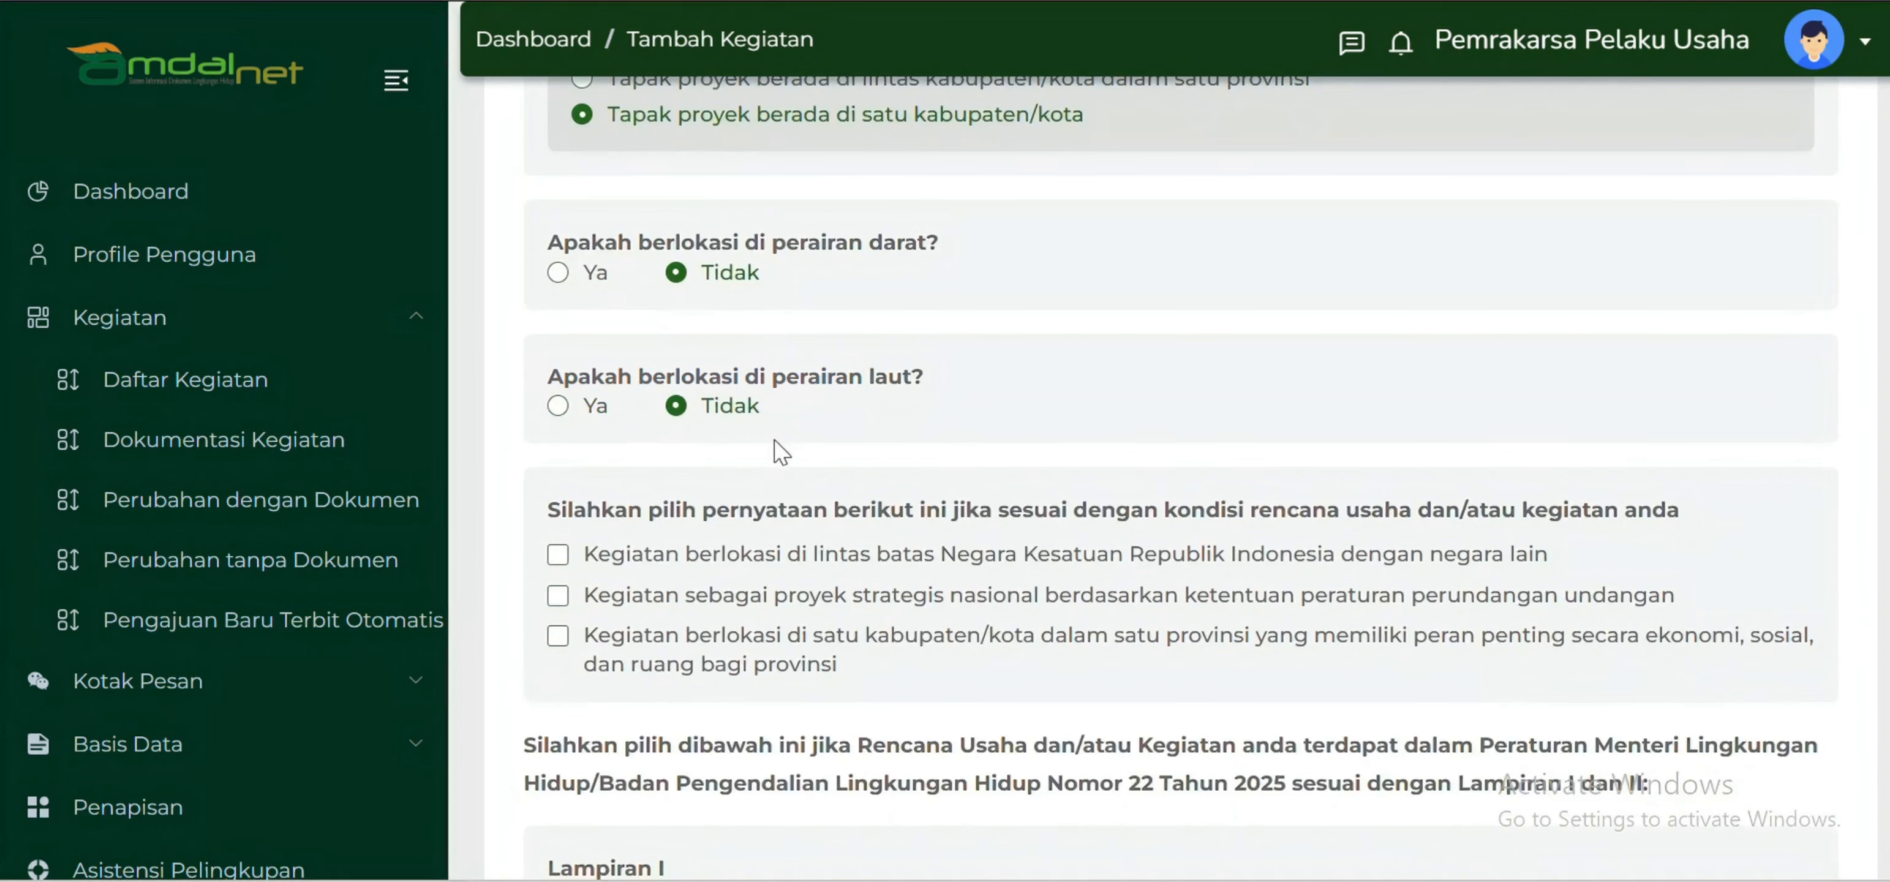
click(558, 406)
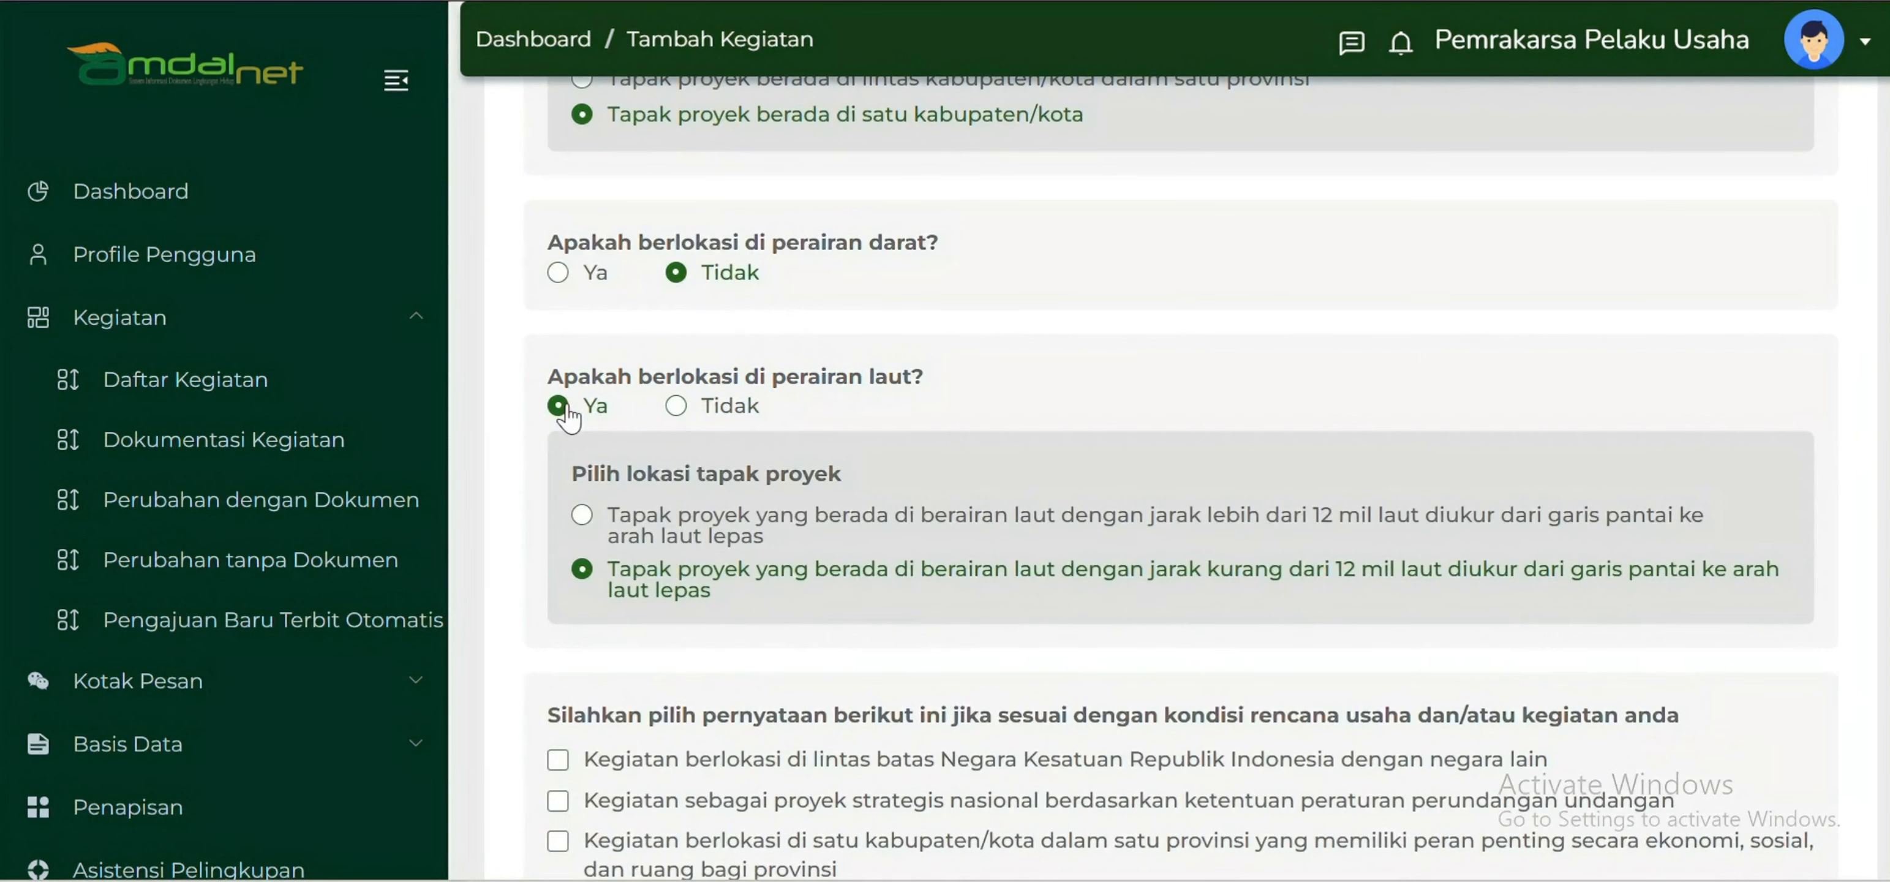
click(582, 570)
Leave the additional statements and the Lampiran I and II options unselected and proceed to the screening result.
scroll(840, 411, down, 8)
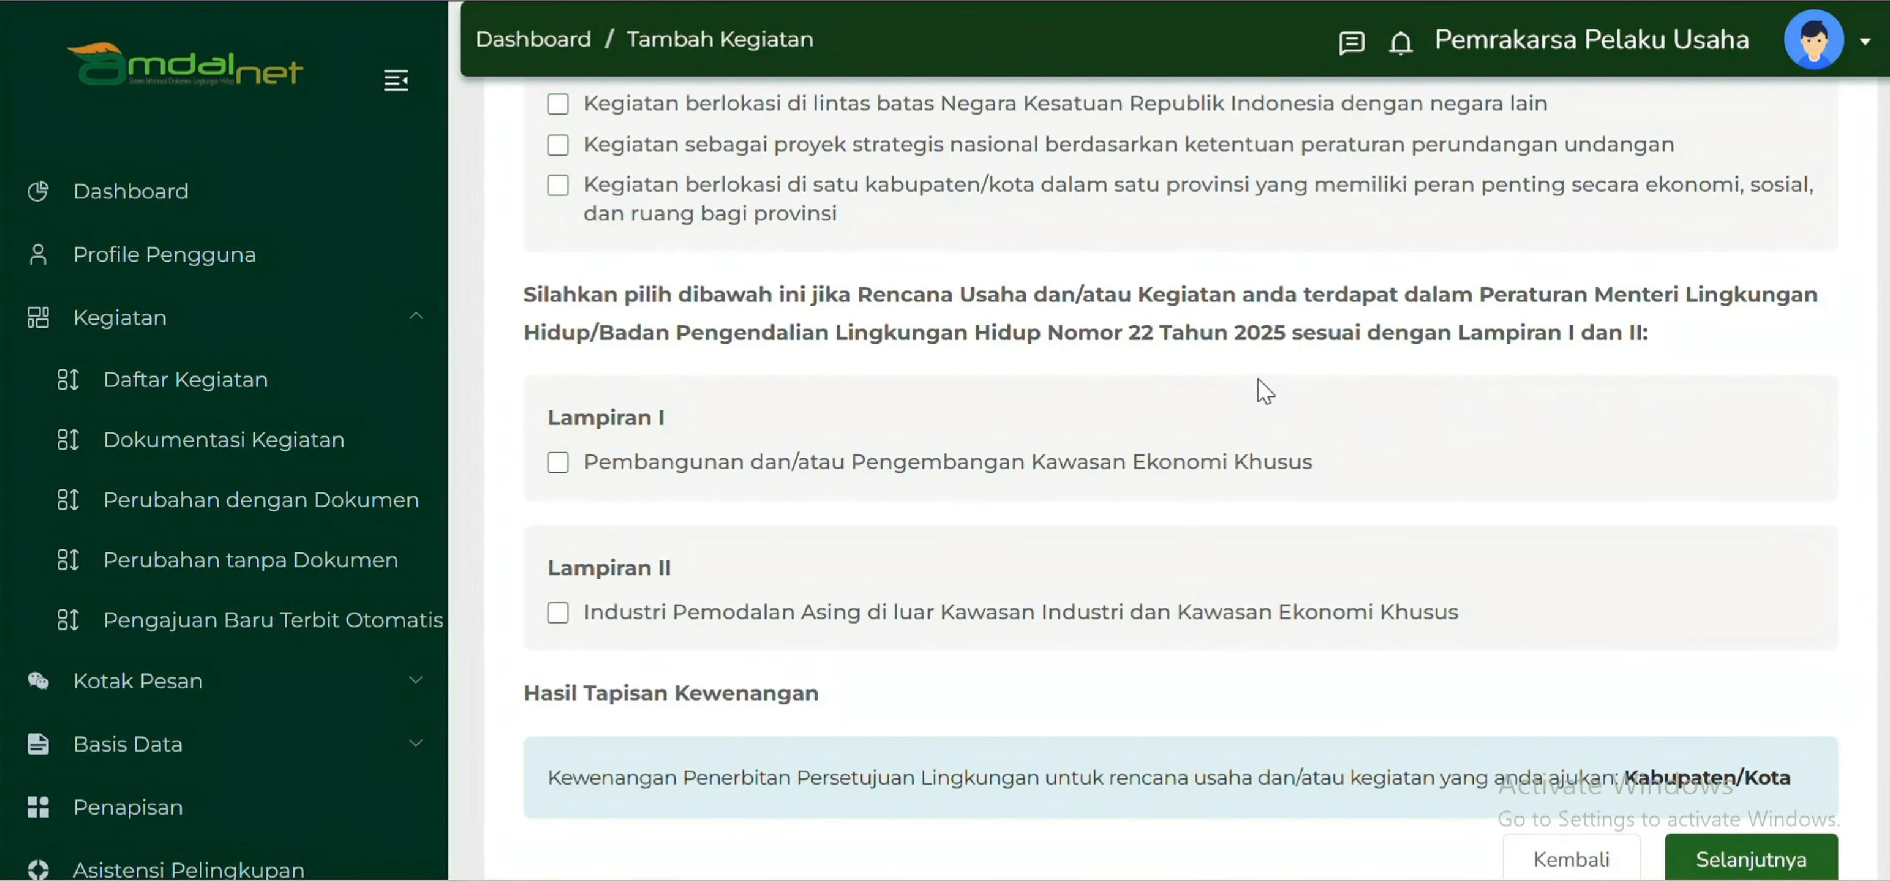
scroll(1255, 396, down, 1)
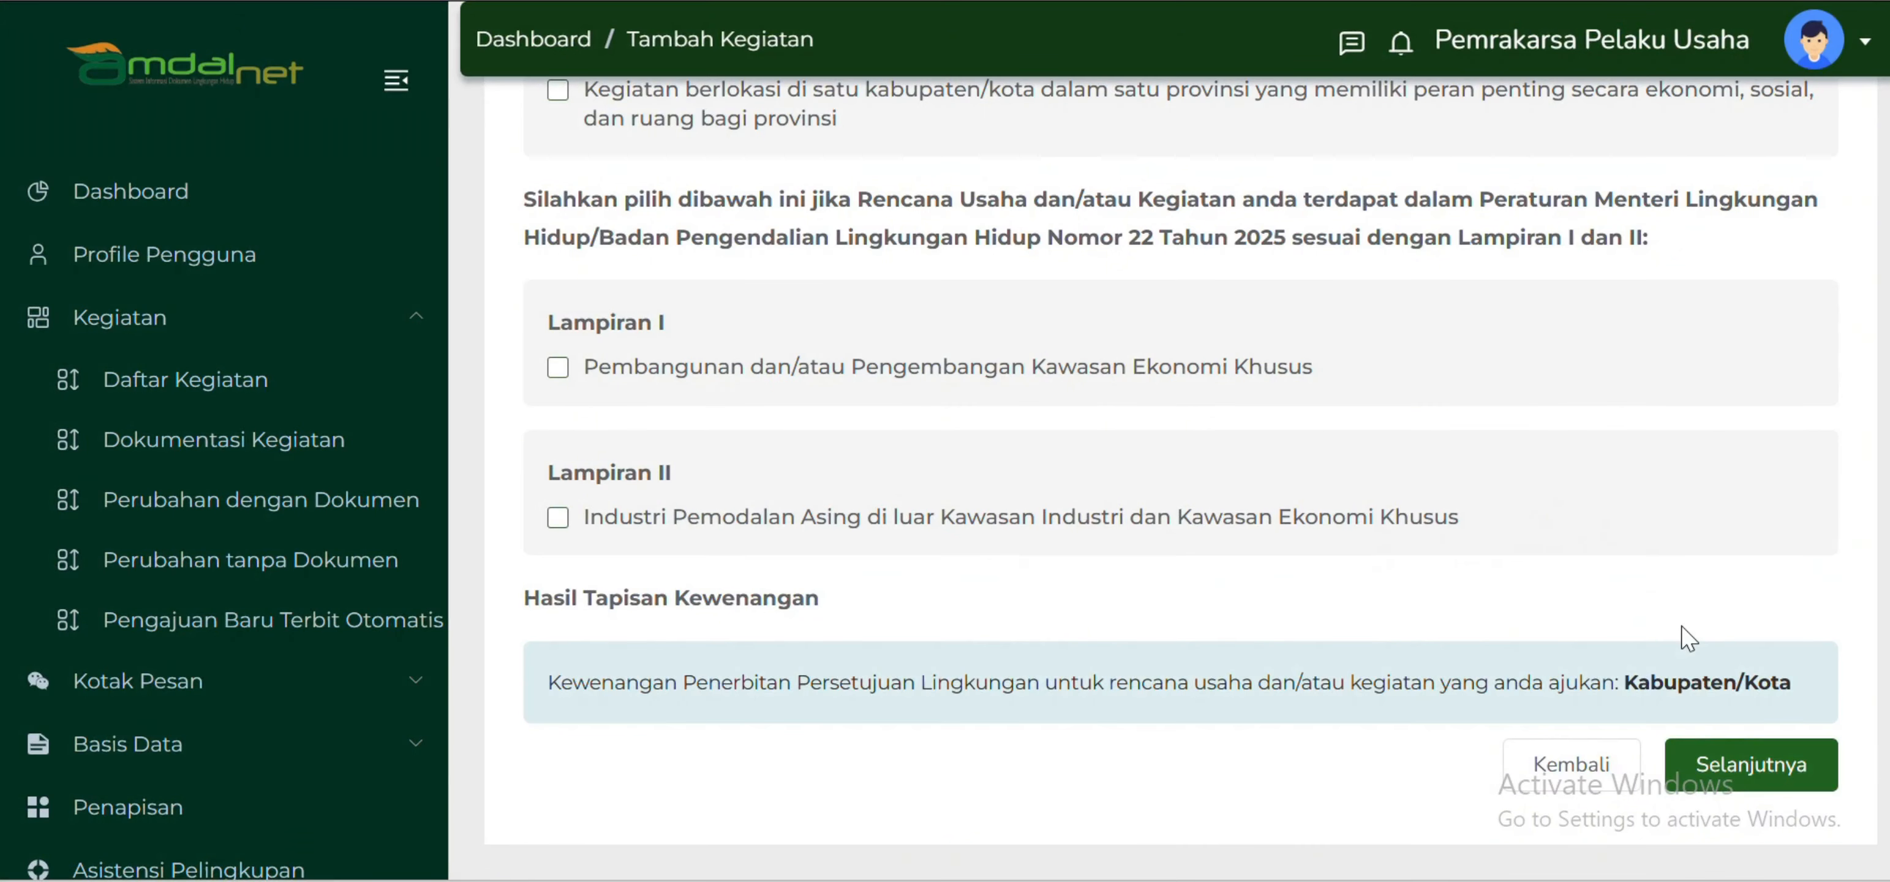
click(1764, 770)
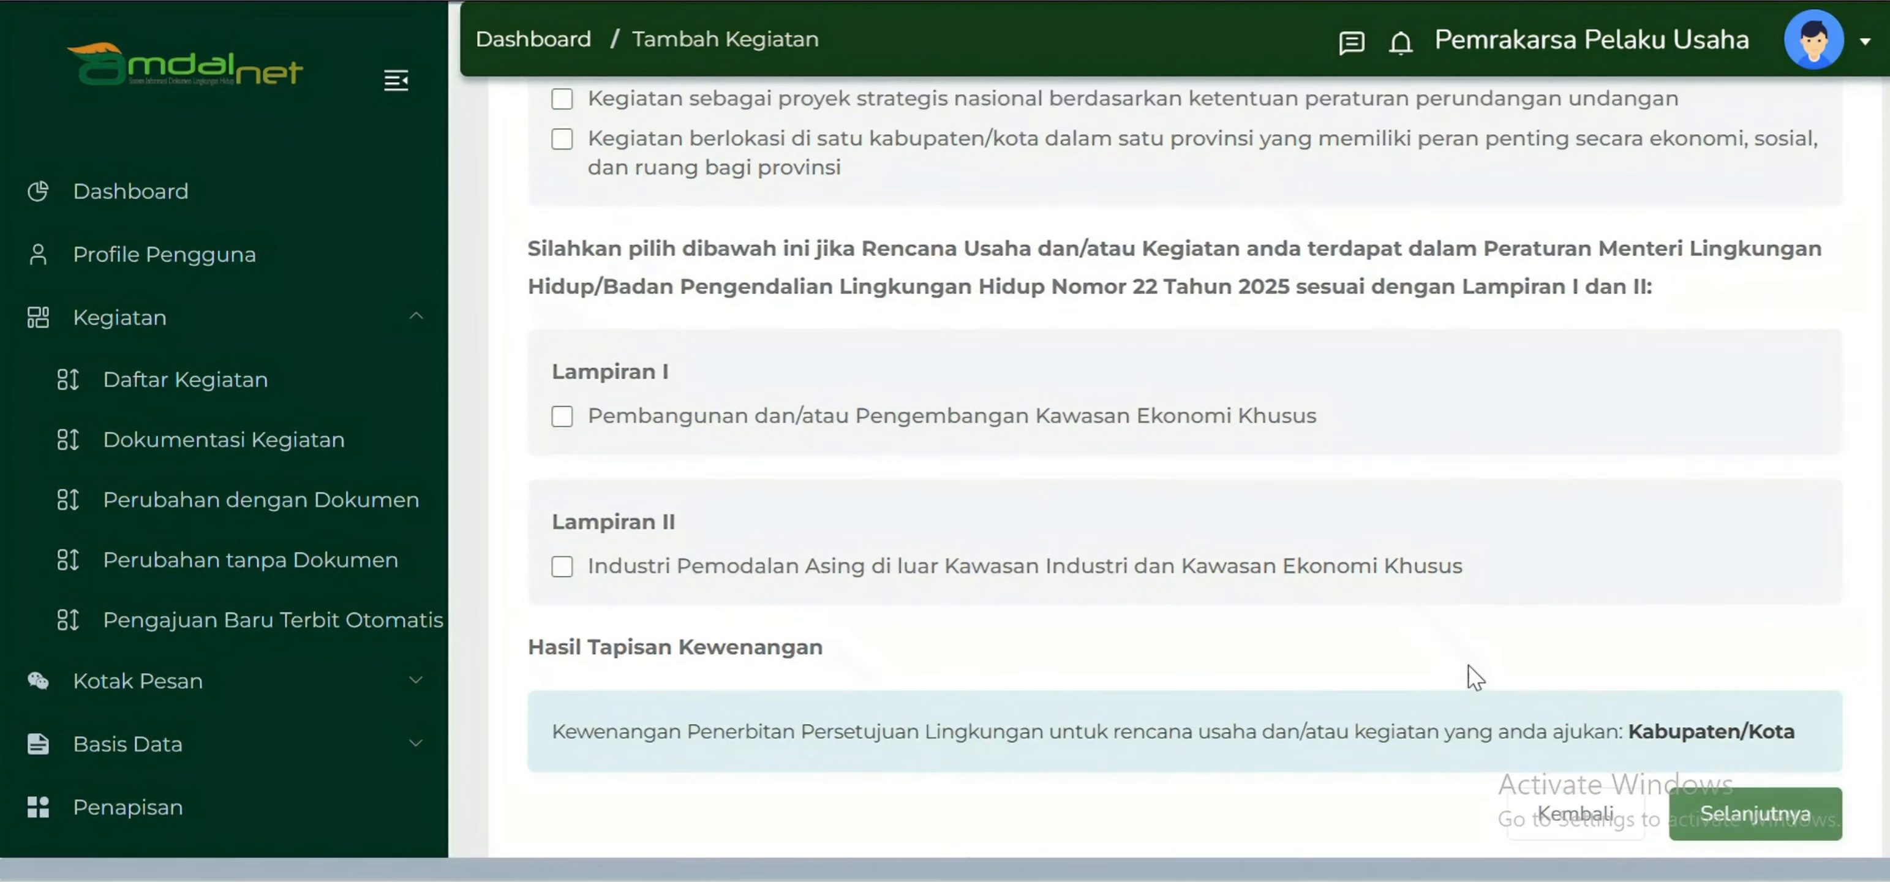
Review the screening result's document type, risk level, authority and activity information.
scroll(1442, 613, down, 1)
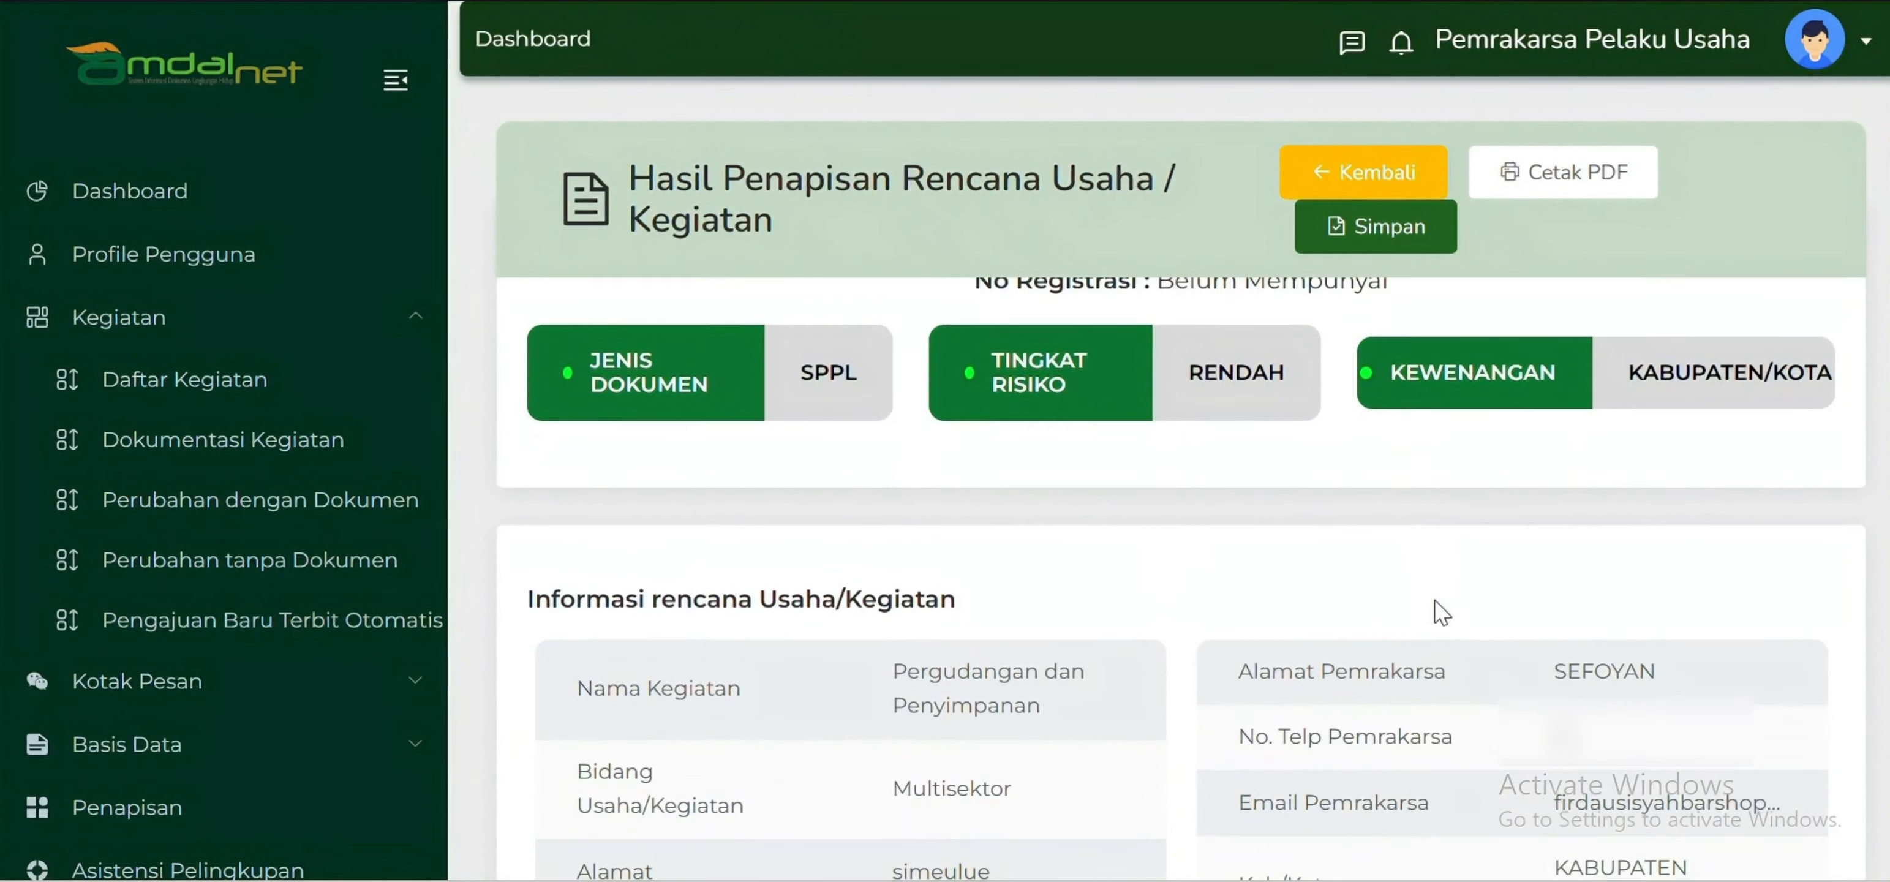
scroll(1442, 613, up, 1)
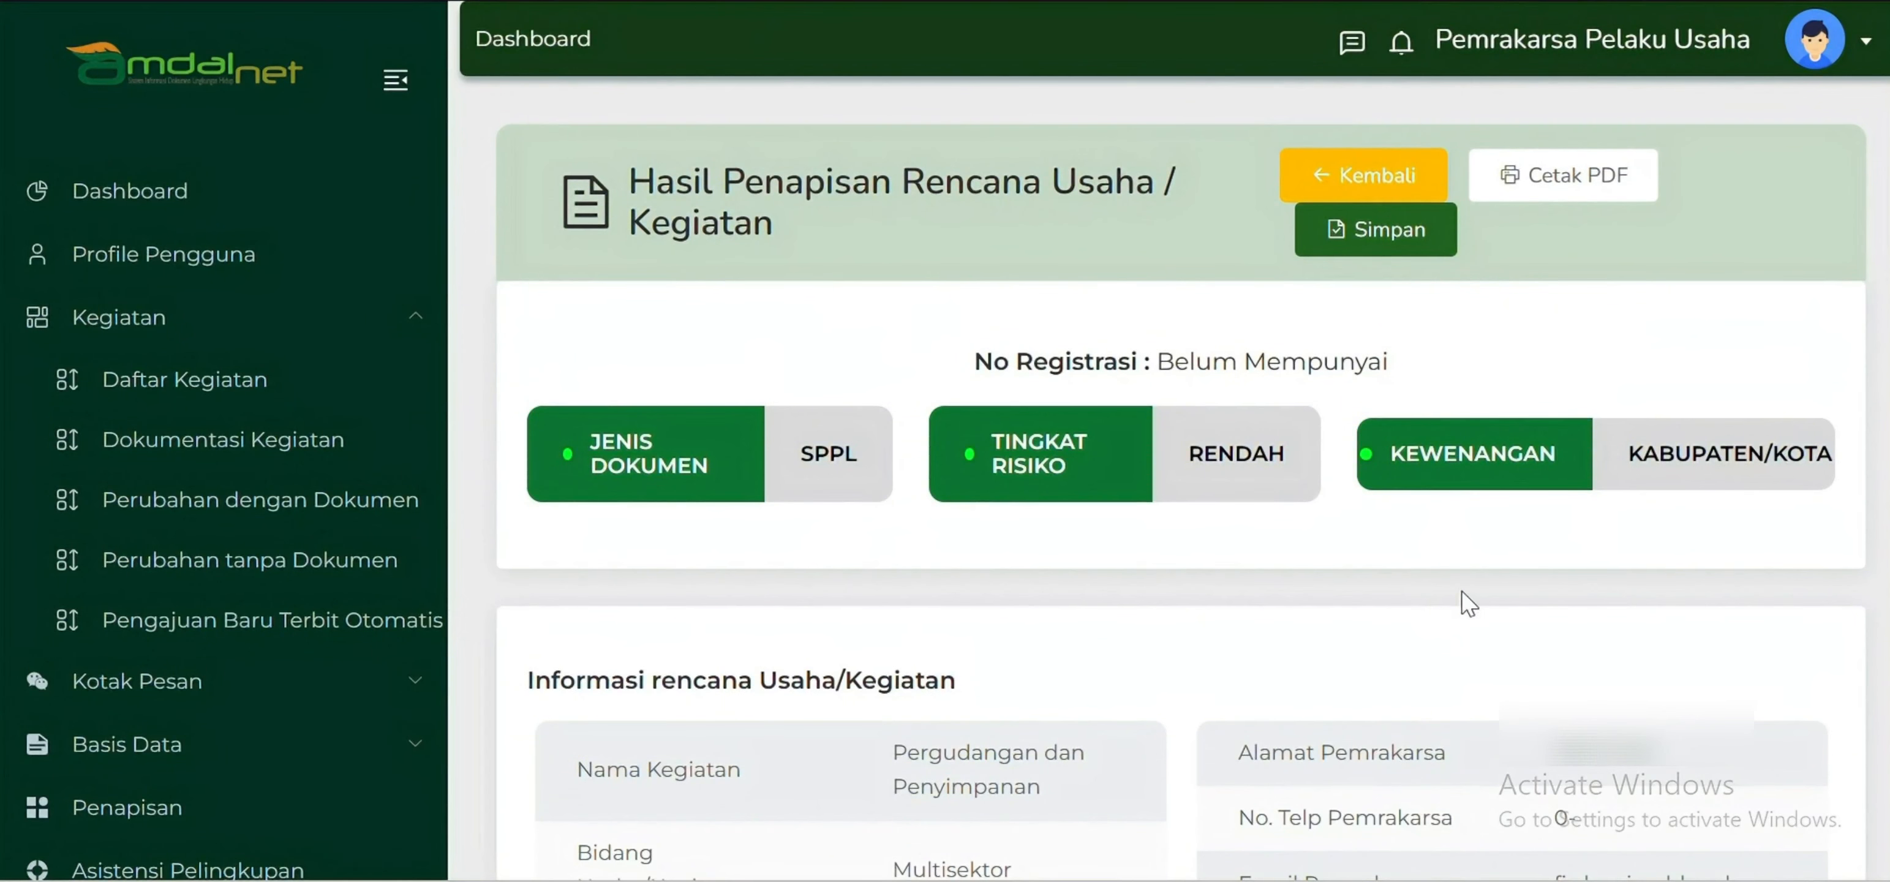
scroll(1126, 531, down, 4)
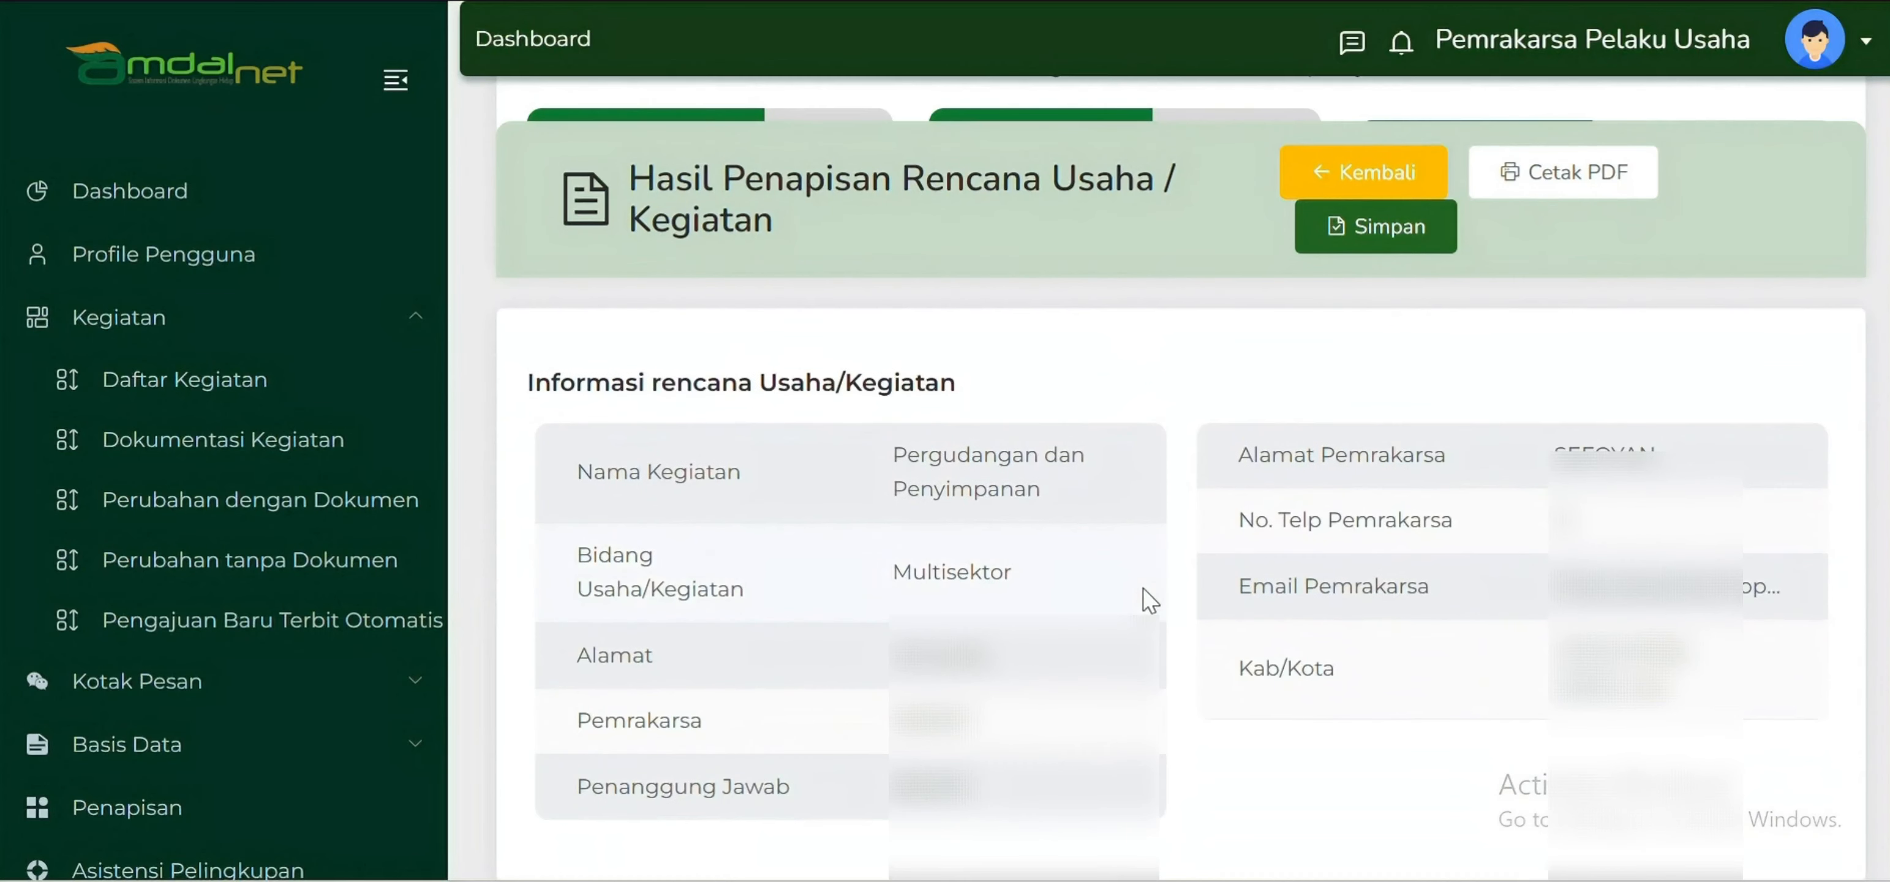
scroll(1150, 603, up, 4)
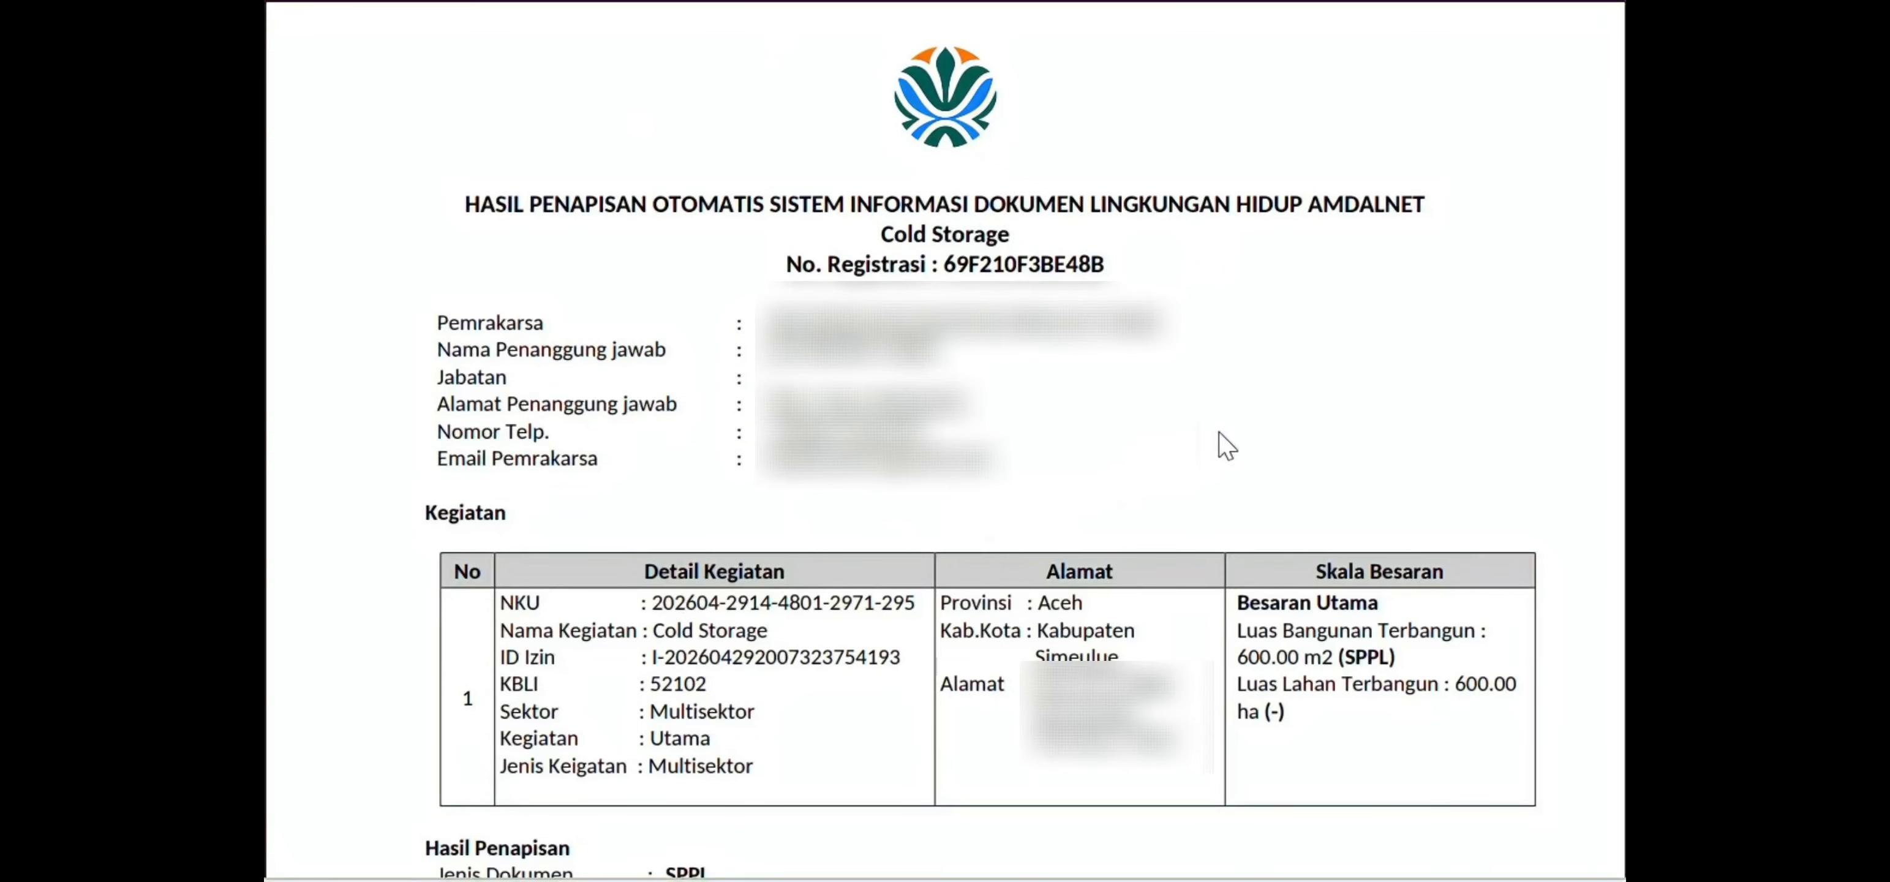
Read through the printed screening document for Cold Storage, including its activity details, Hasil Penapisan section and closing notes.
scroll(1219, 433, down, 5)
scroll(857, 392, down, 3)
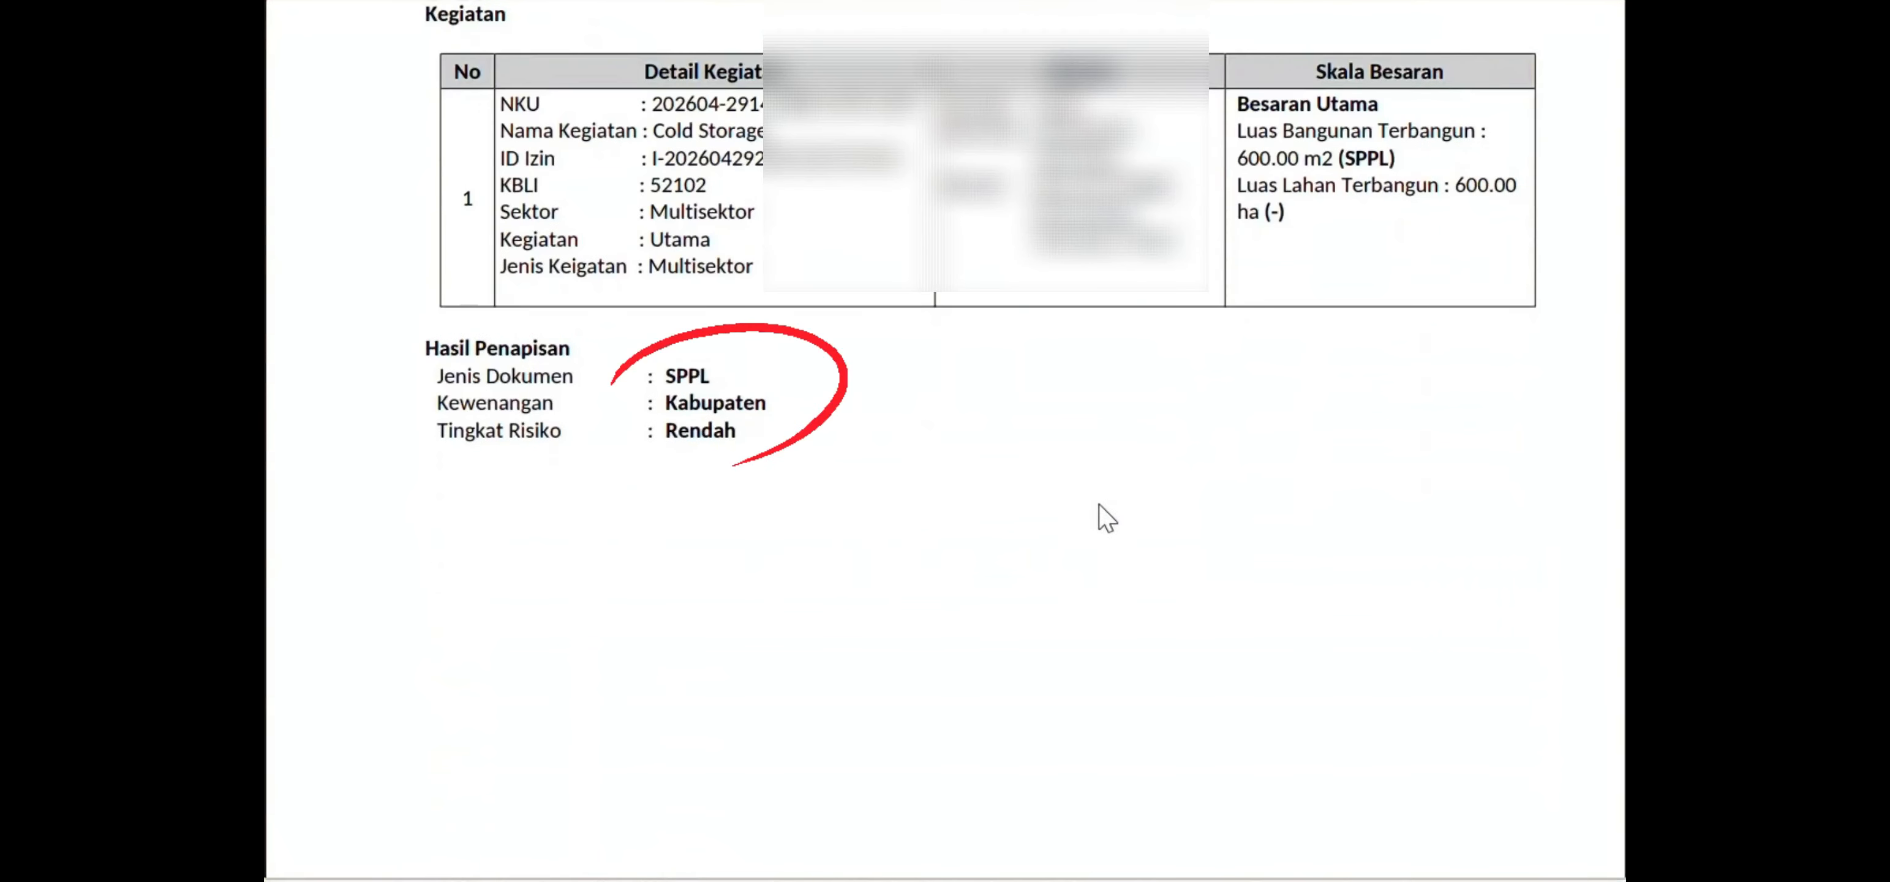
scroll(772, 389, down, 5)
scroll(915, 489, down, 1)
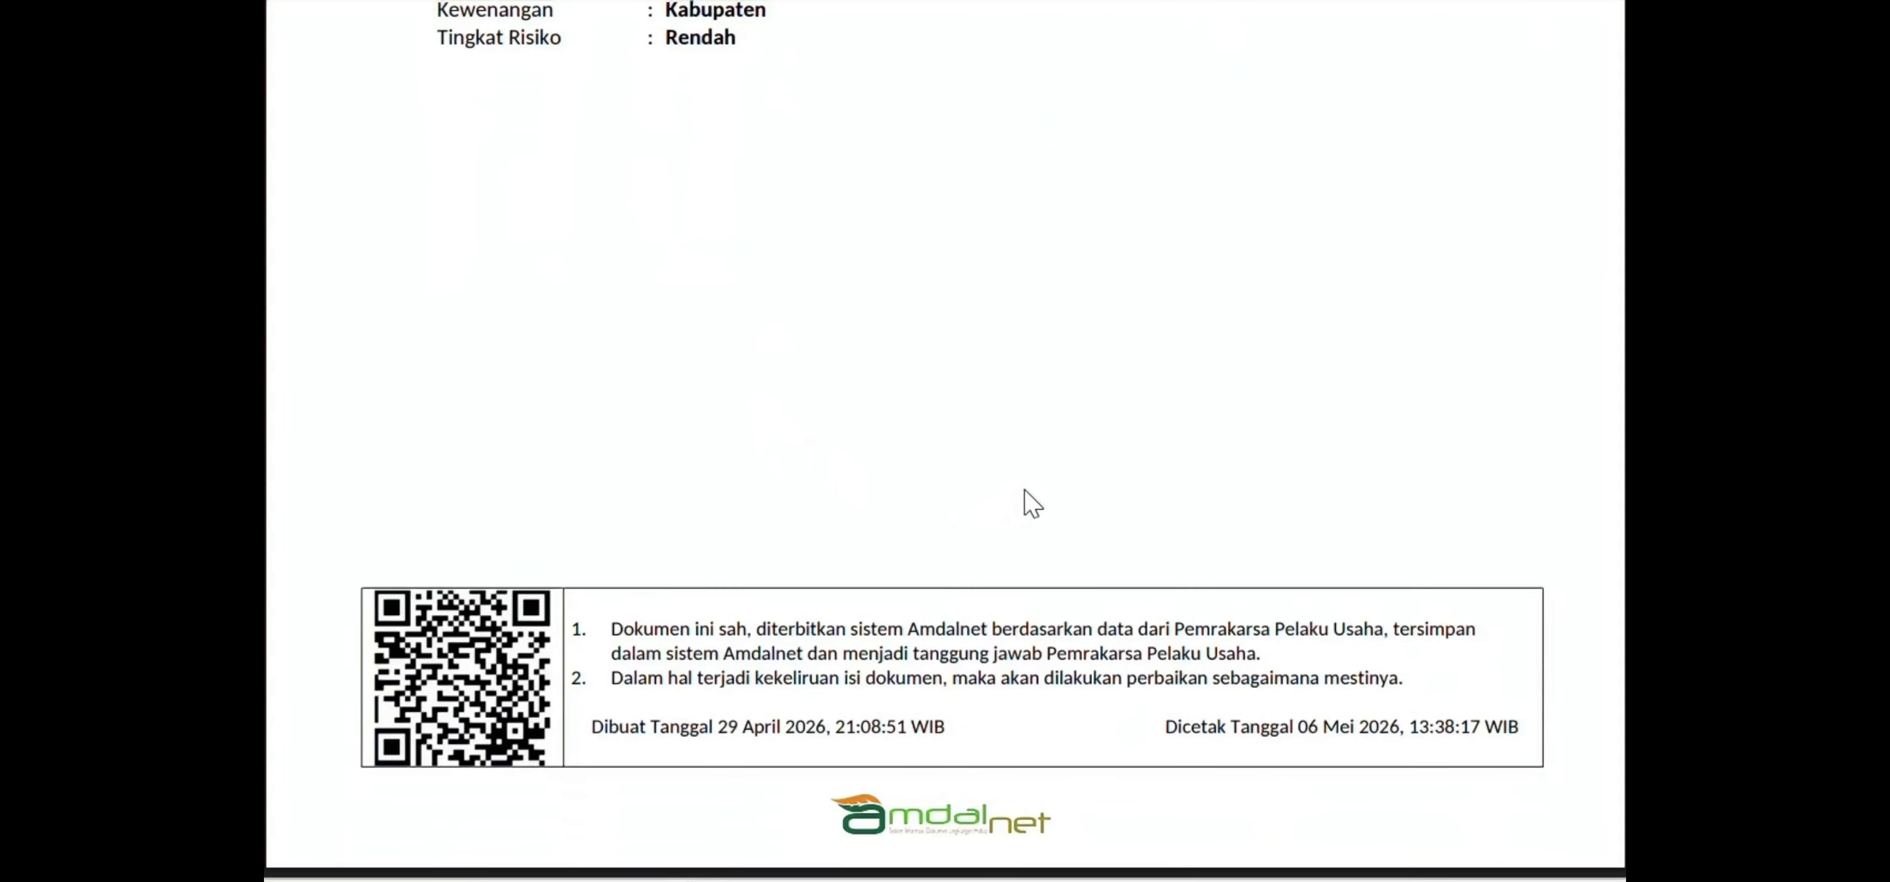
scroll(978, 549, up, 13)
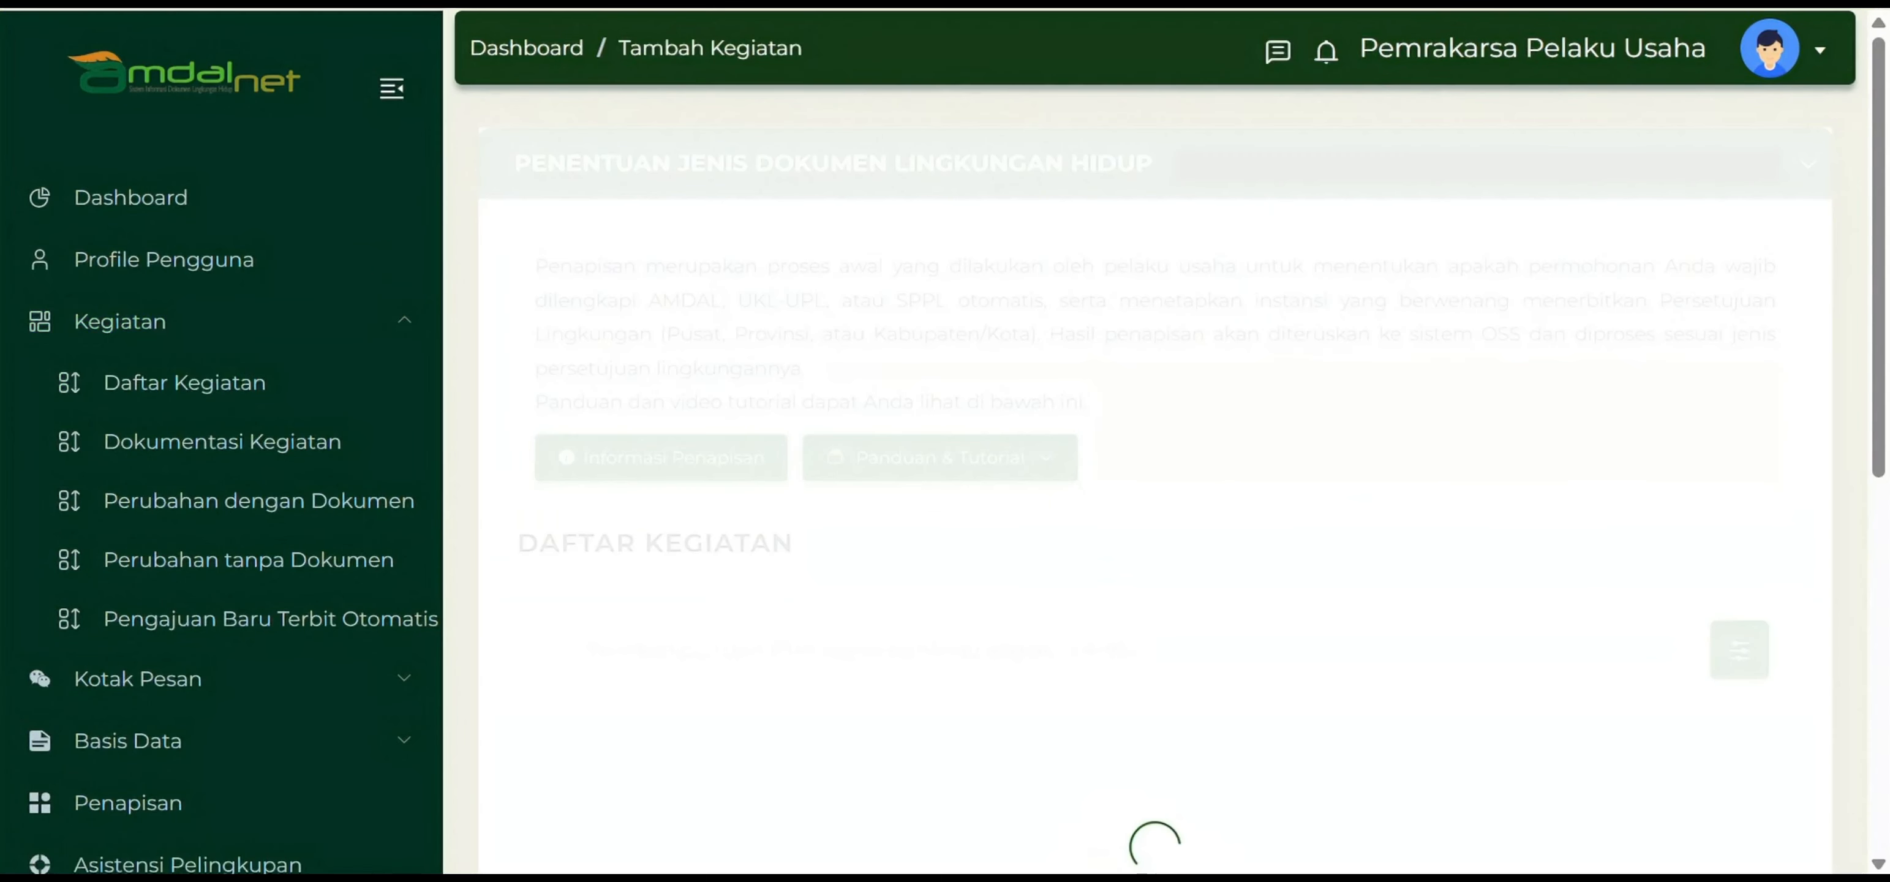
Select the Konstruksi Gedung Hunian activity with KBLI 41011 from the activity list for screening.
scroll(860, 154, down, 8)
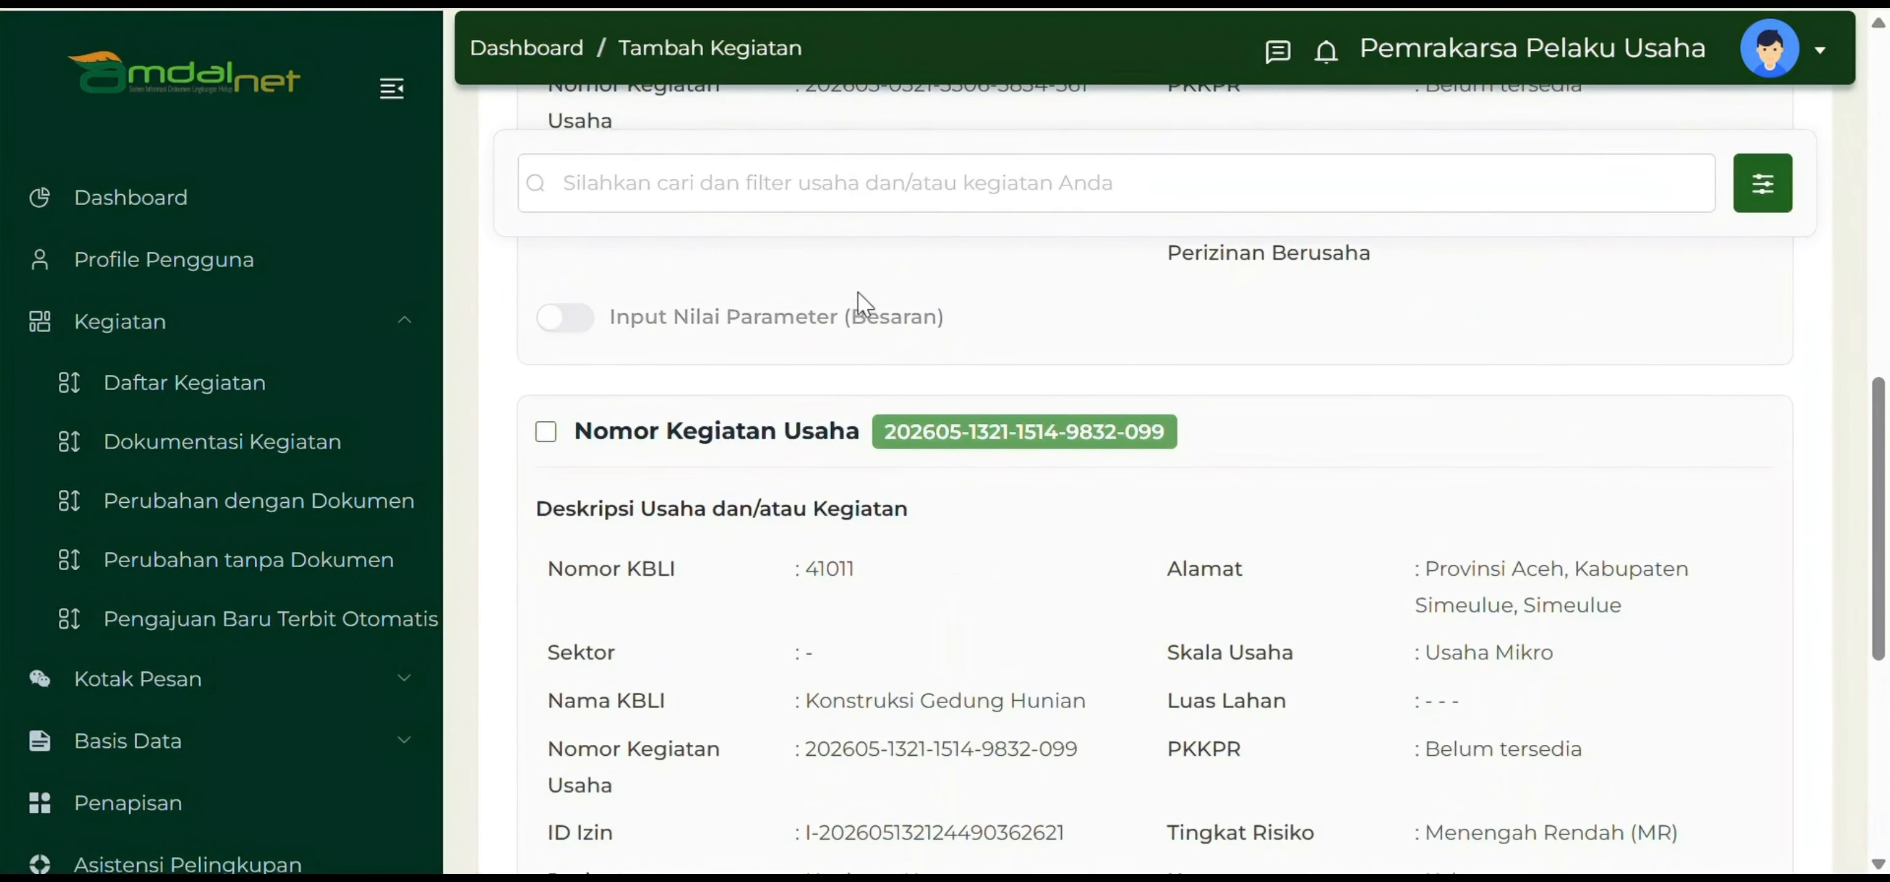
scroll(860, 303, down, 2)
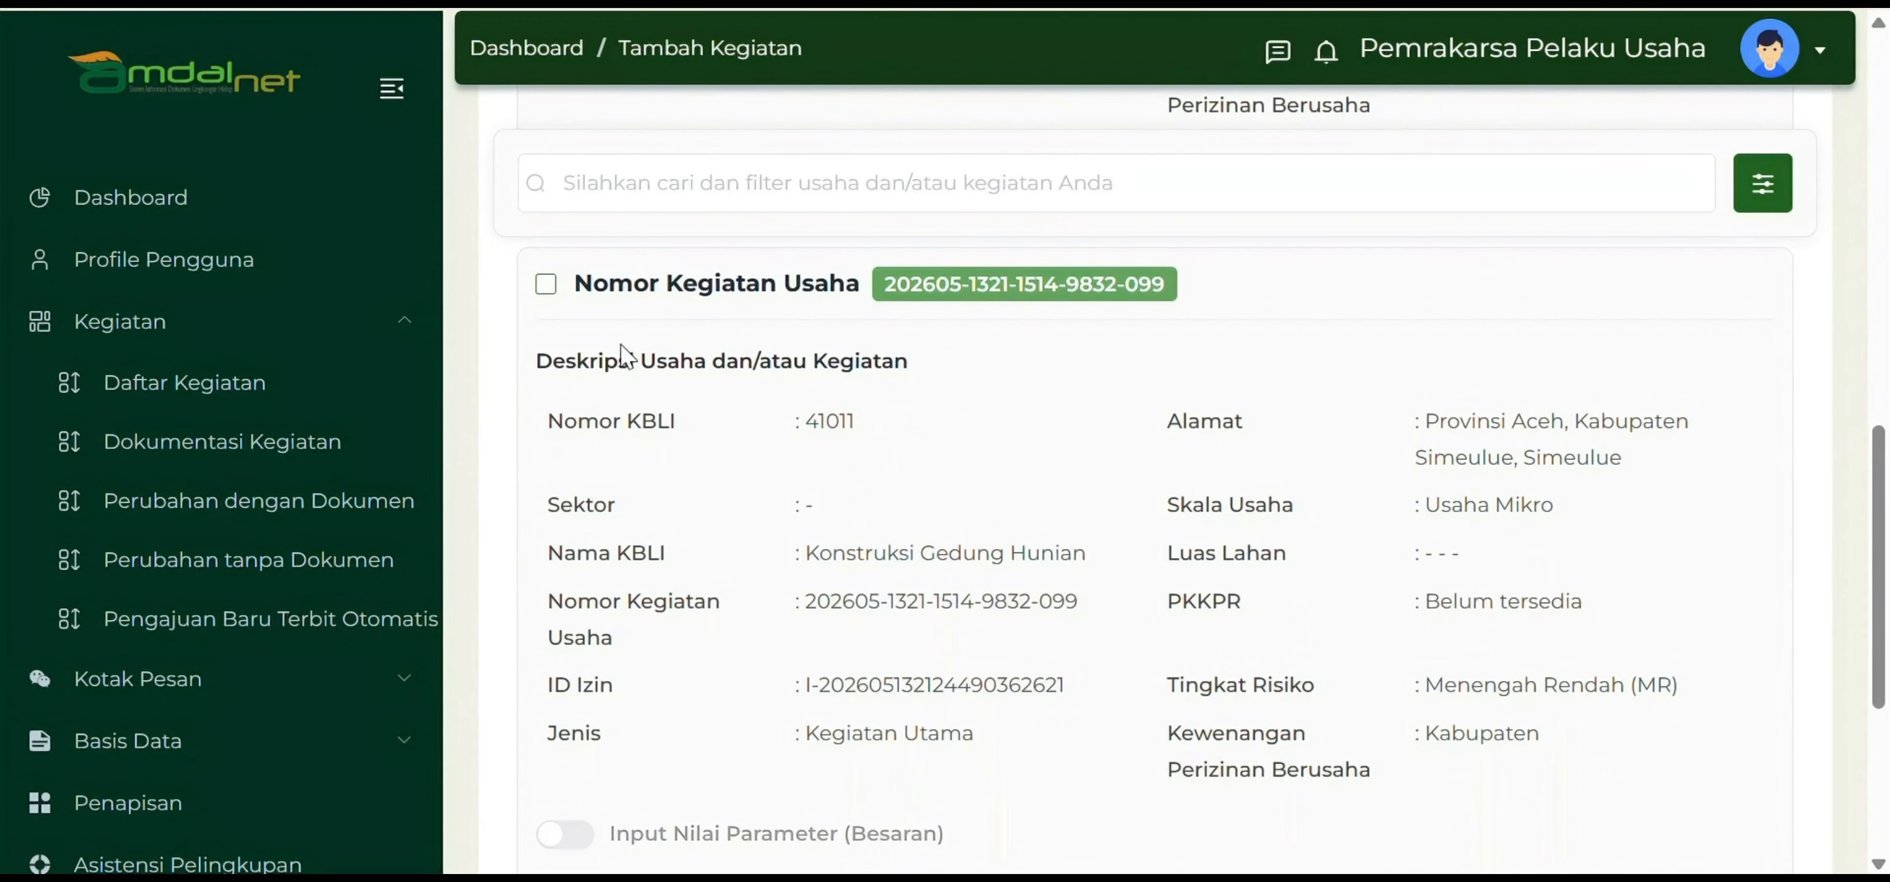
click(546, 285)
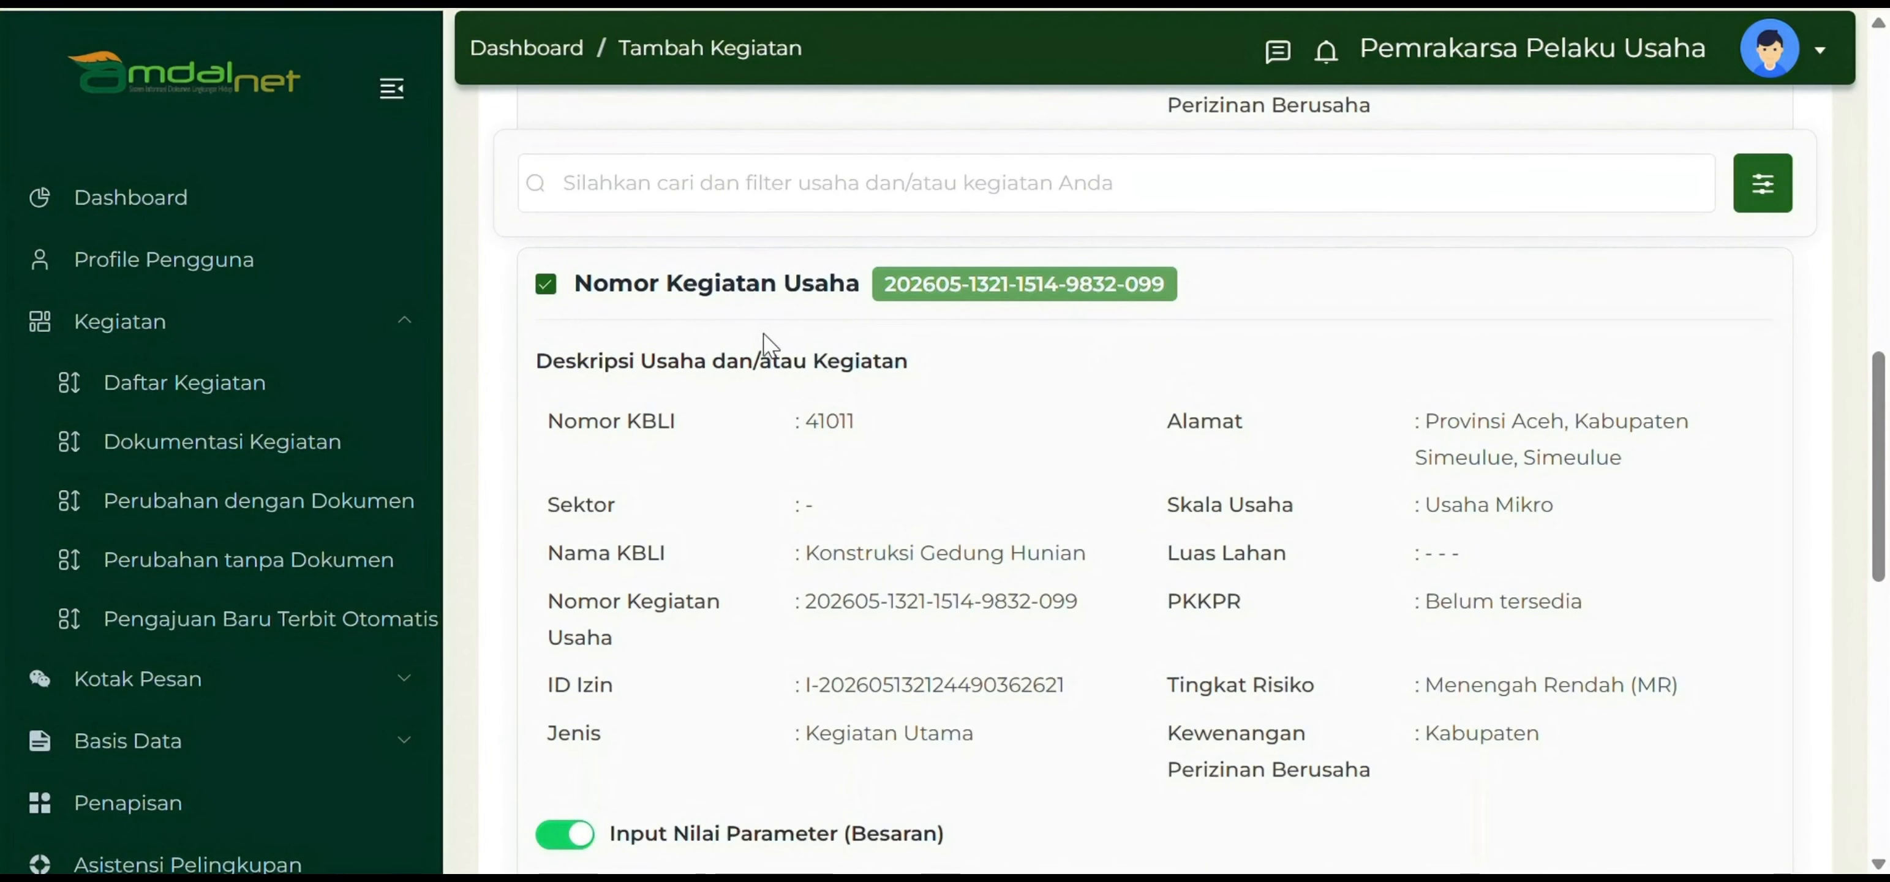
Set the activity's sector to PUPR and its business type to Konstruksi Gedung Hunian.
scroll(782, 352, down, 8)
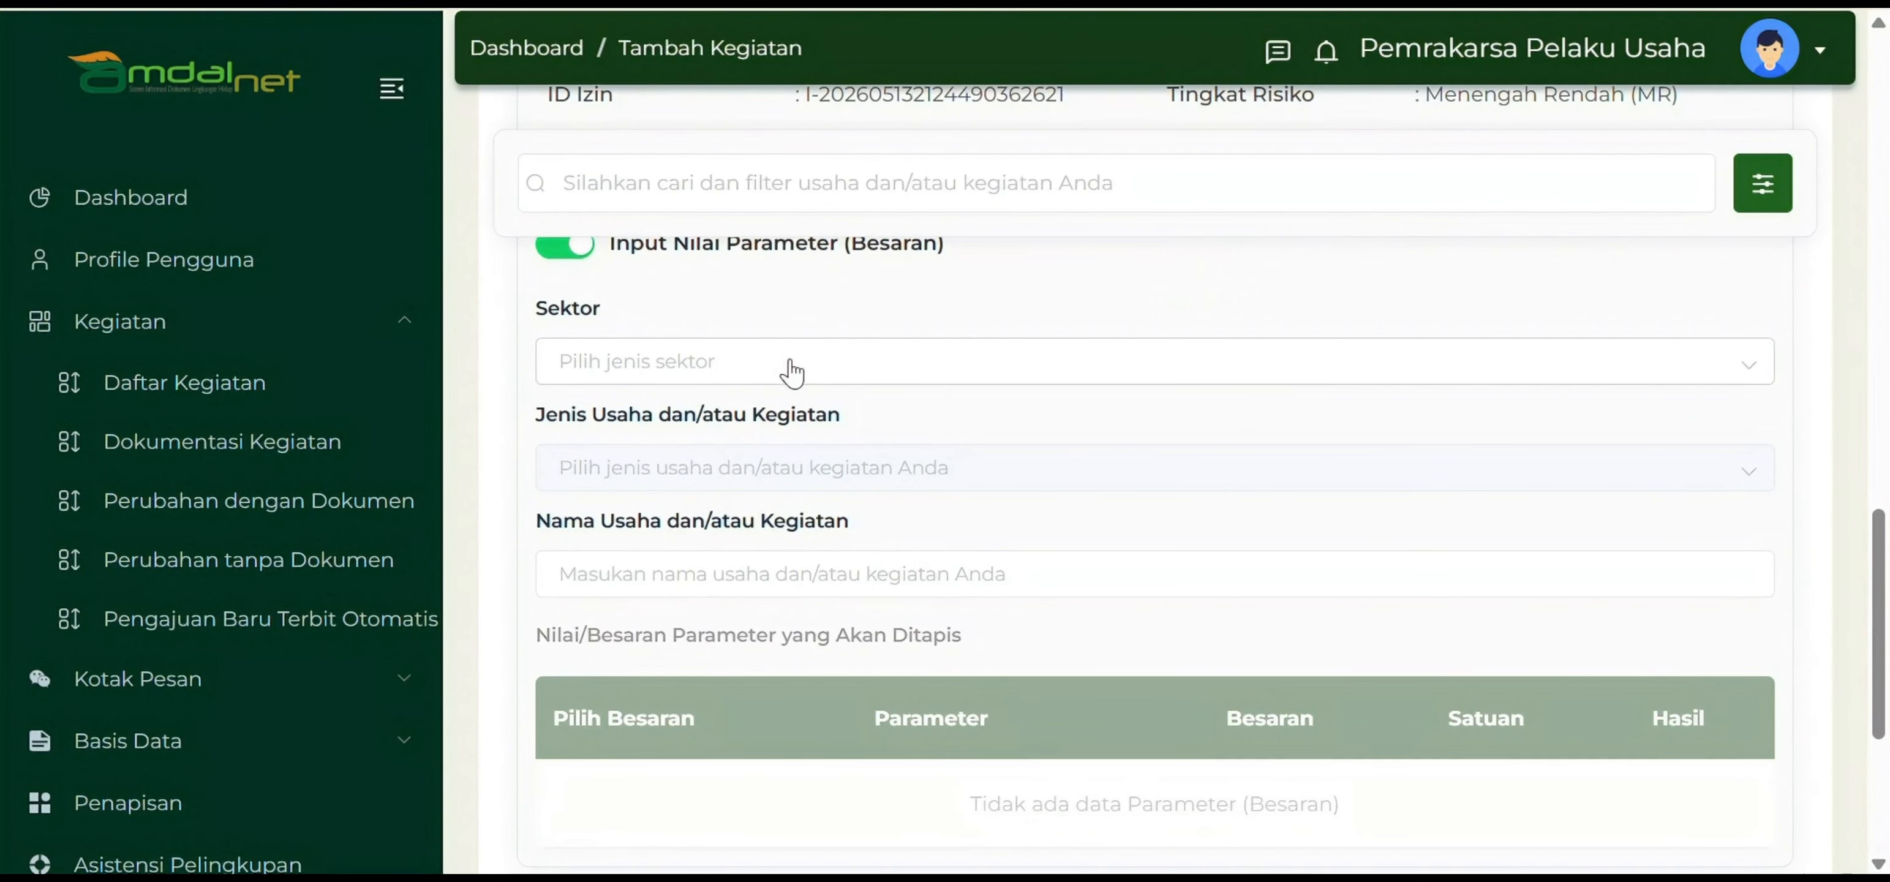
click(752, 376)
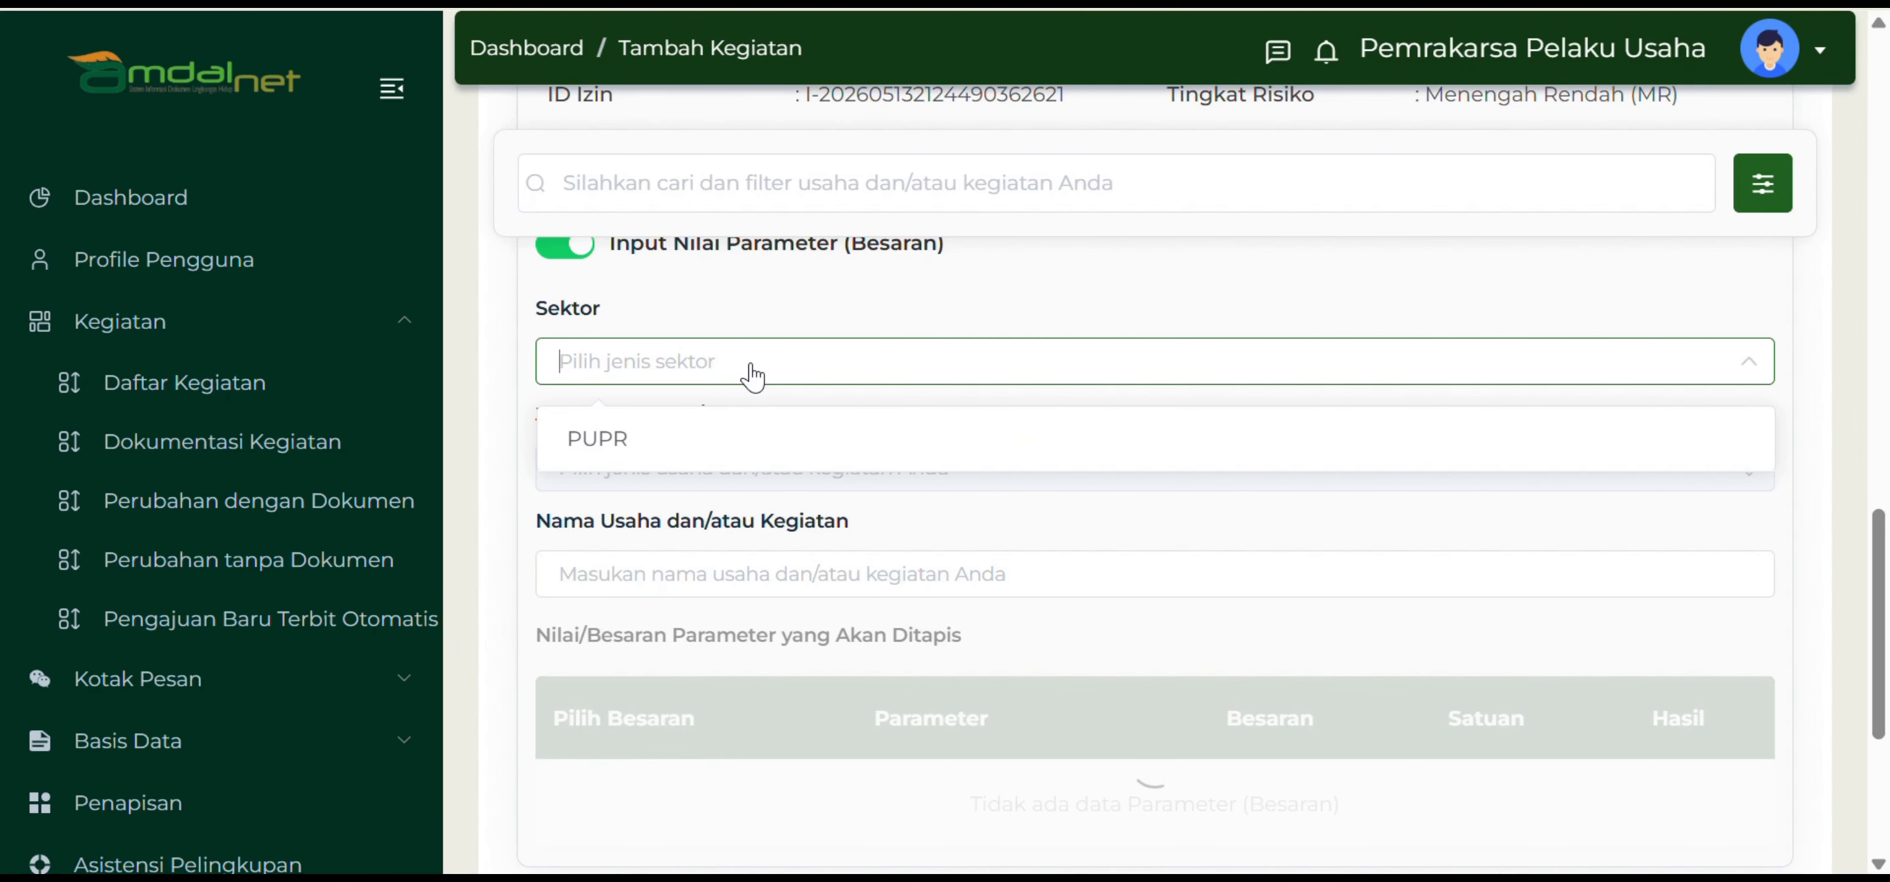
click(723, 442)
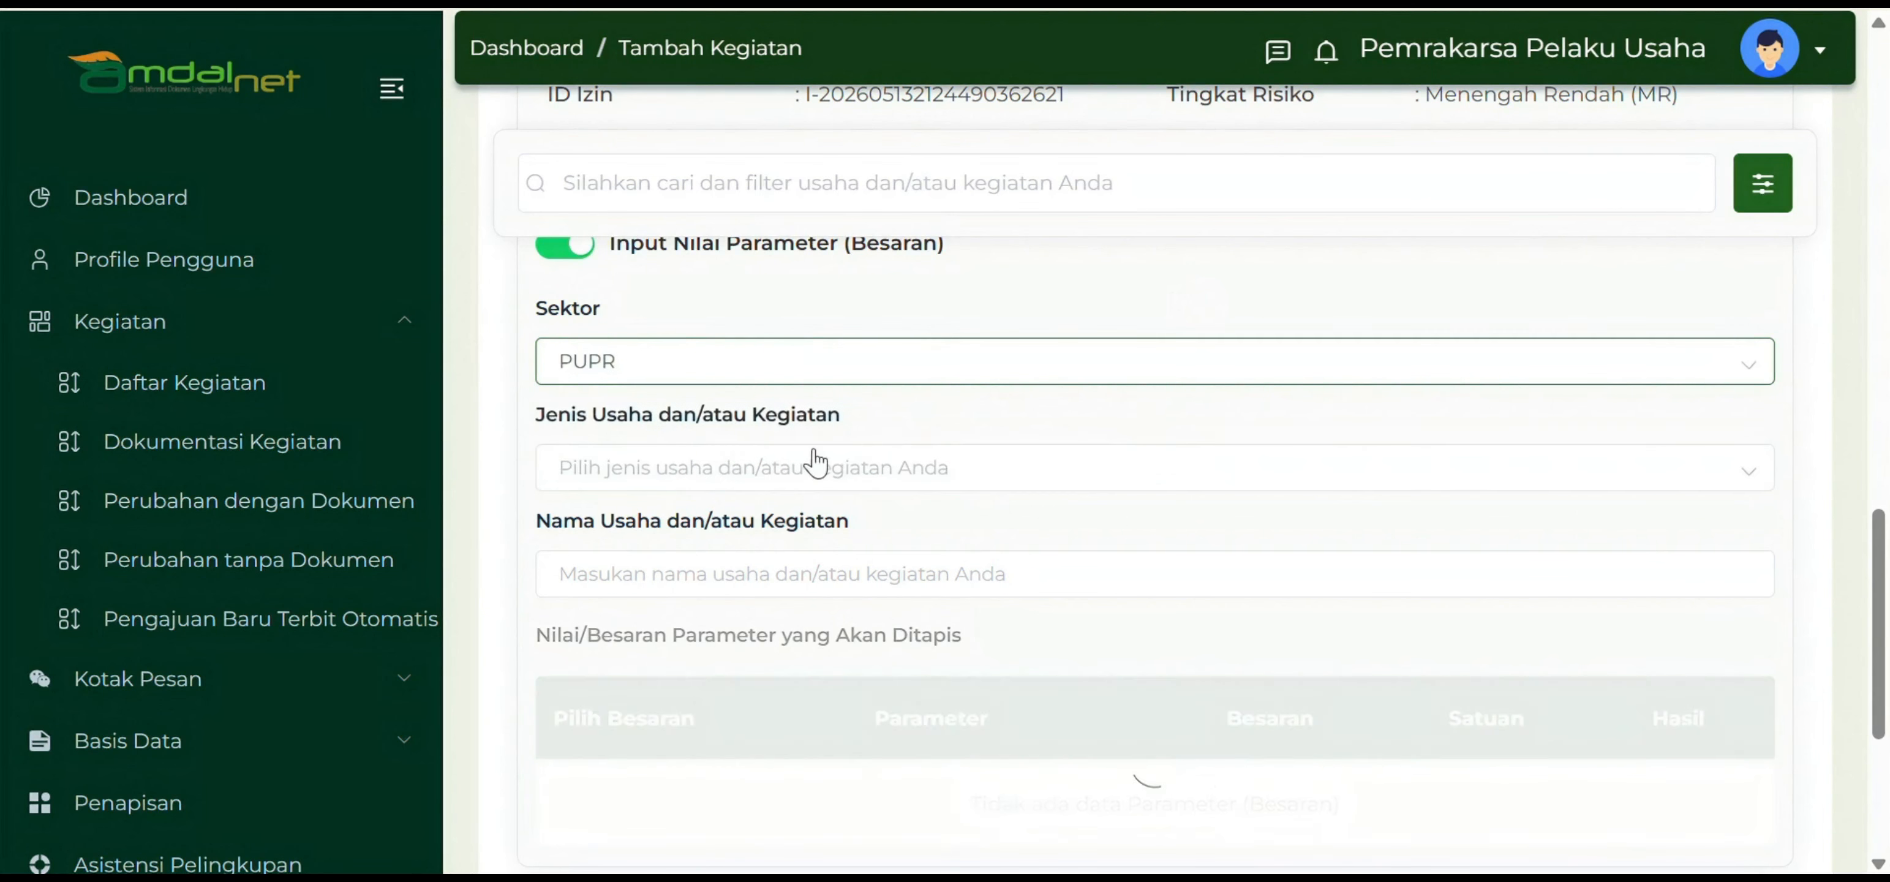
click(713, 482)
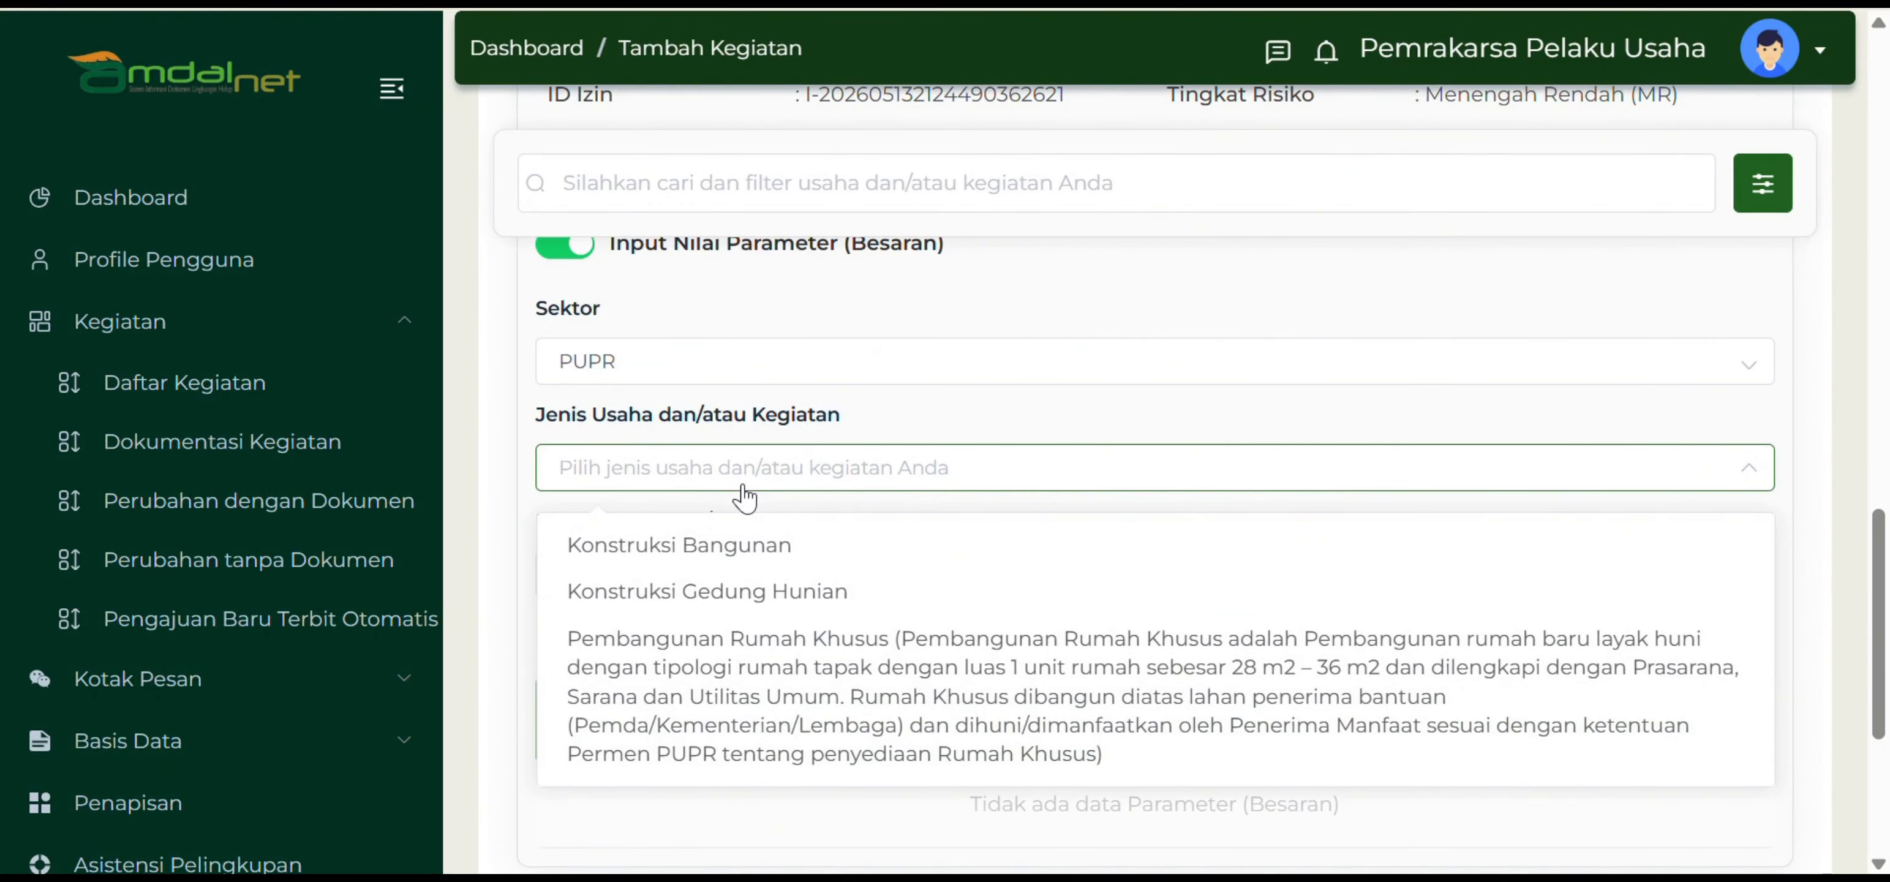
click(839, 612)
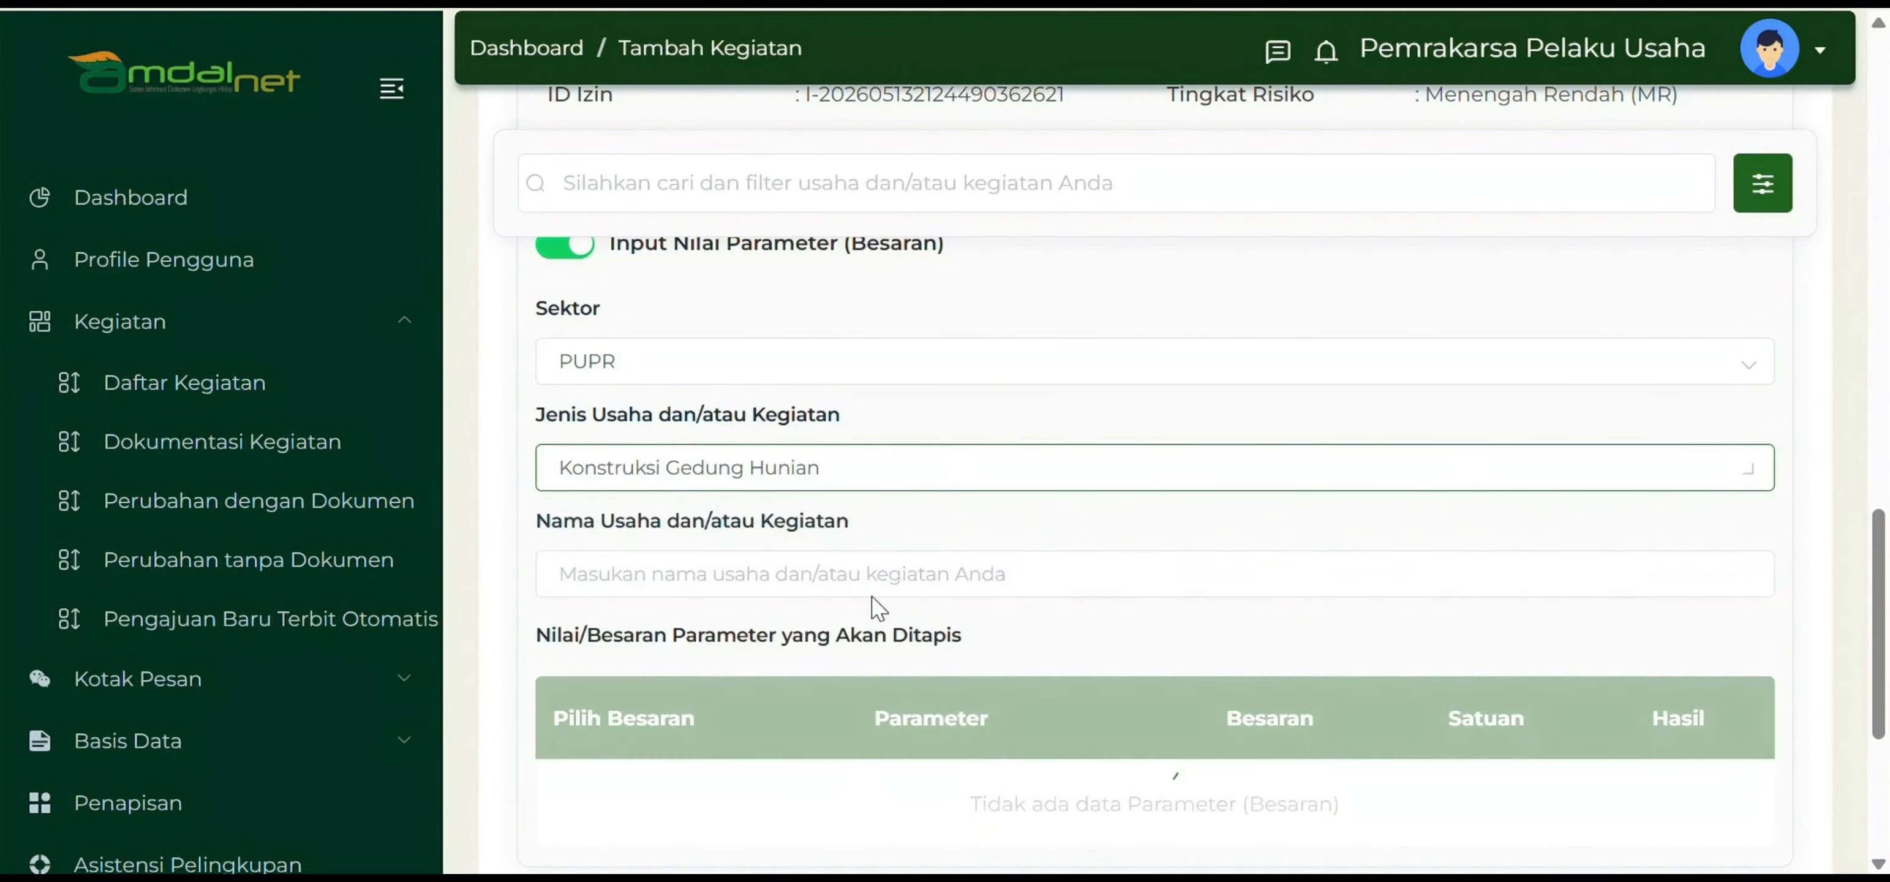
Enter HOTEL MAJU PESAT as the name of the Konstruksi Gedung Hunian activity.
scroll(1037, 511, down, 4)
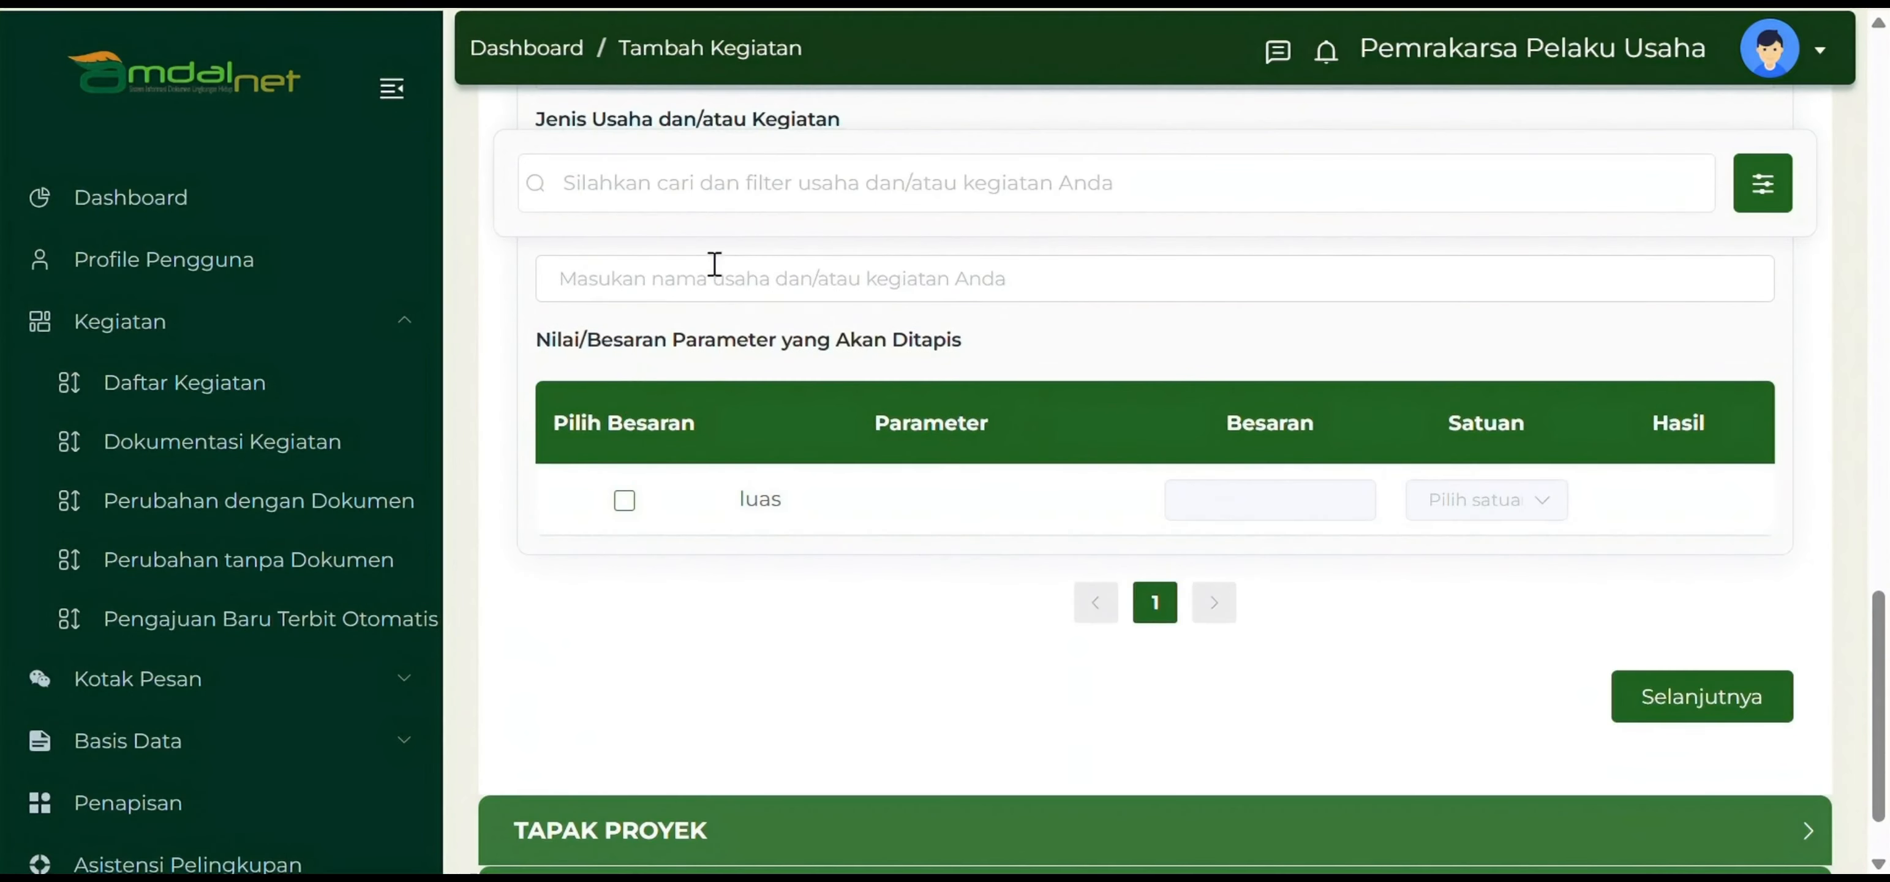
scroll(734, 404, up, 2)
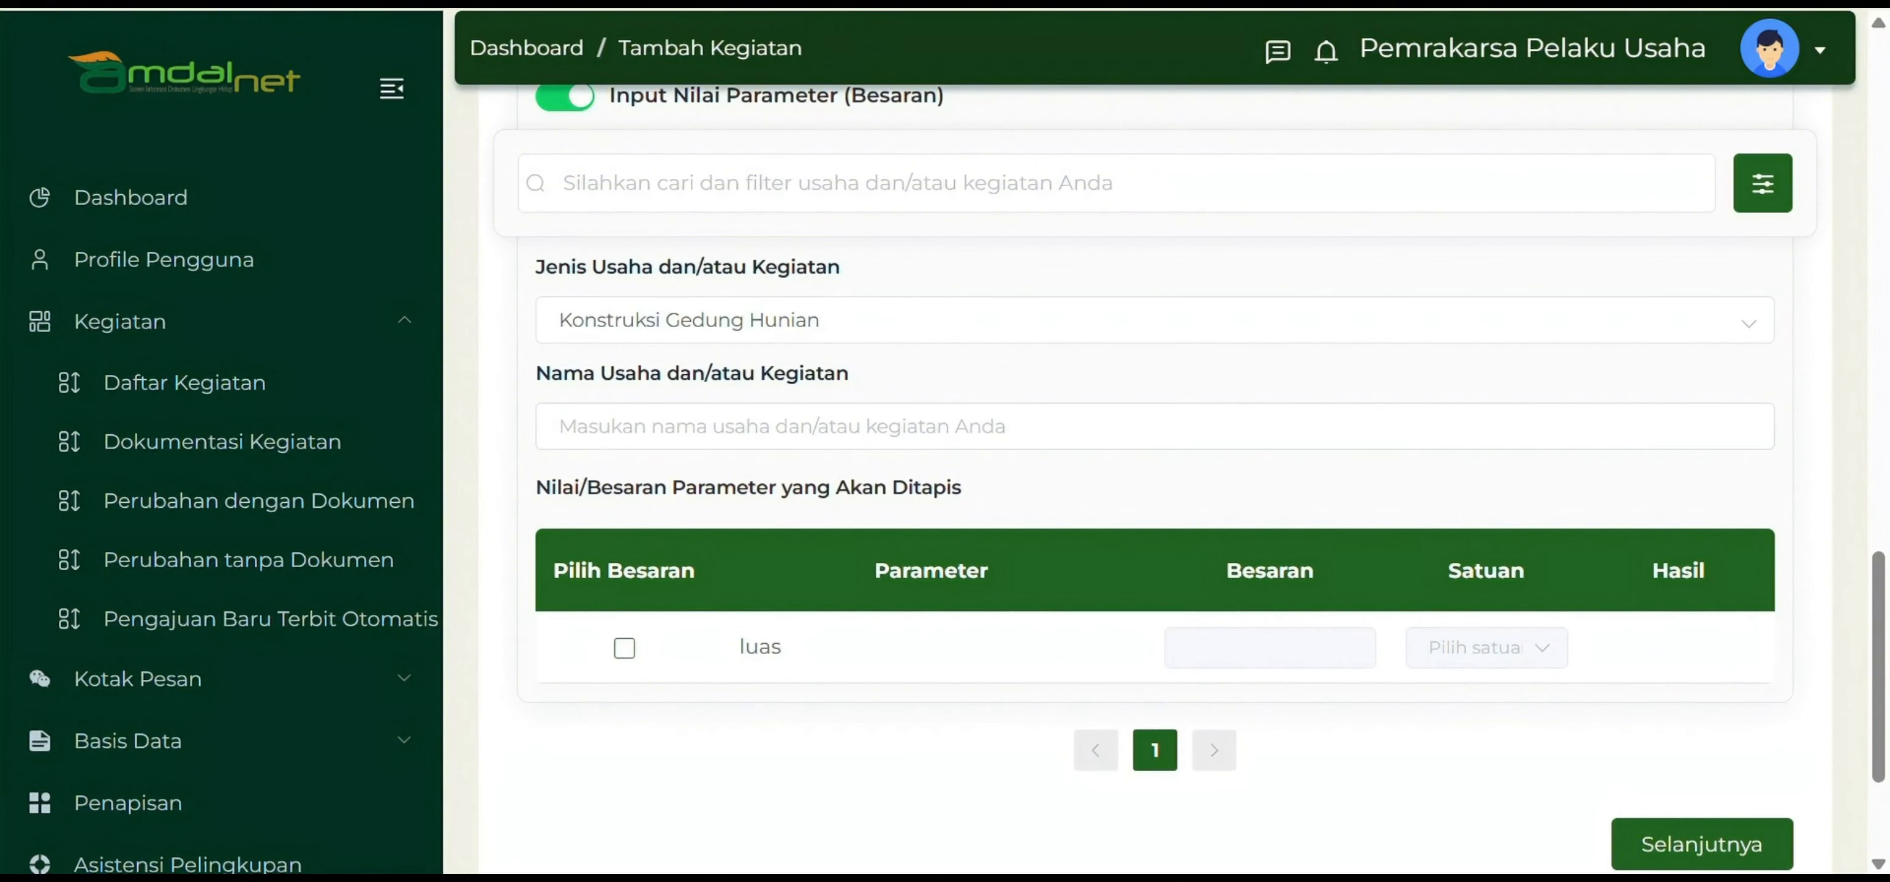
click(742, 442)
text(HOTEL MAJU PESAT)
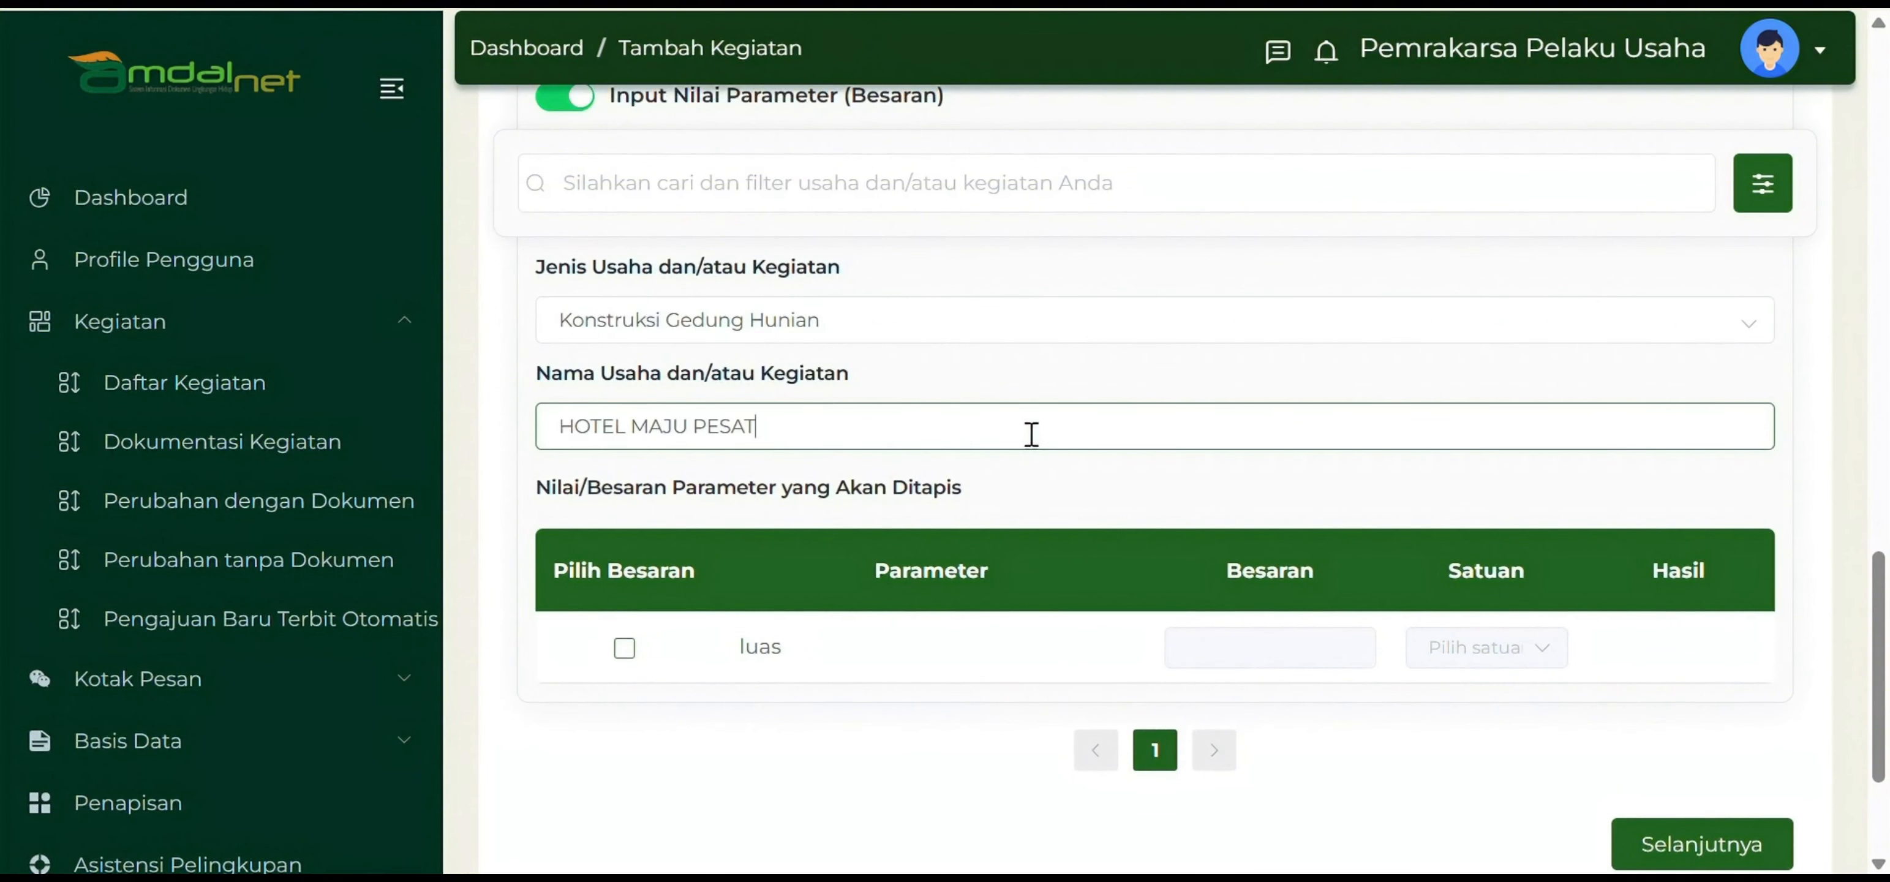
Enable the luas parameter for screening and set its value to 1.000 m2.
scroll(986, 514, down, 3)
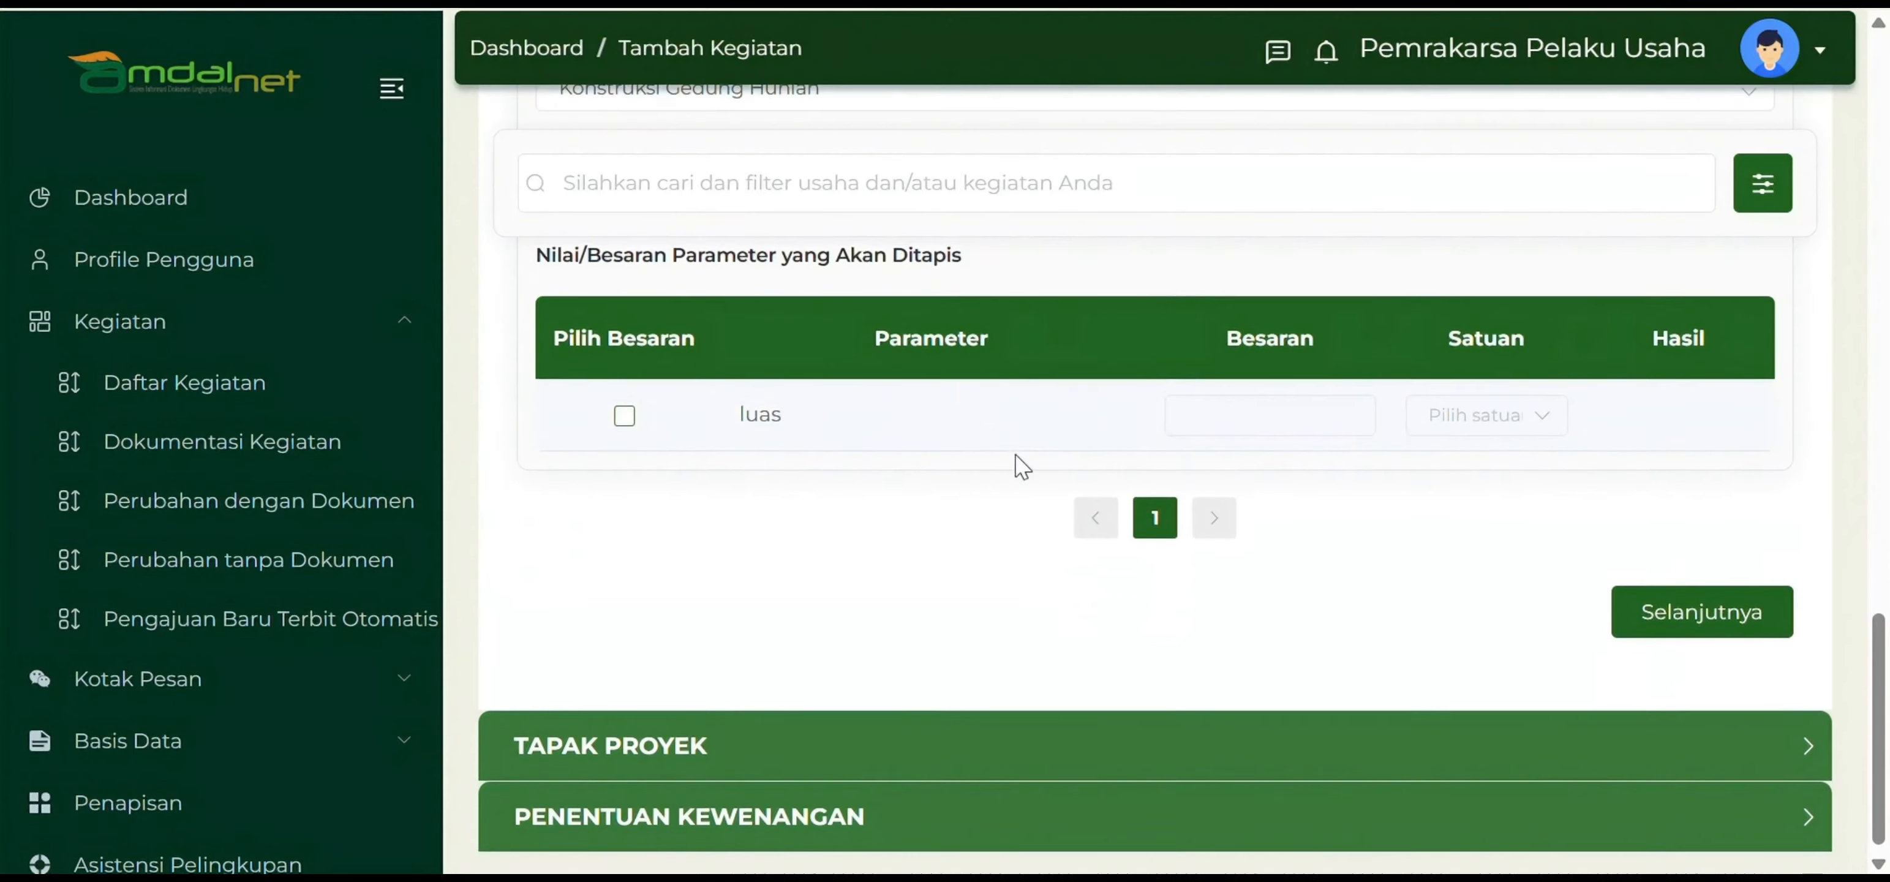
scroll(871, 455, up, 2)
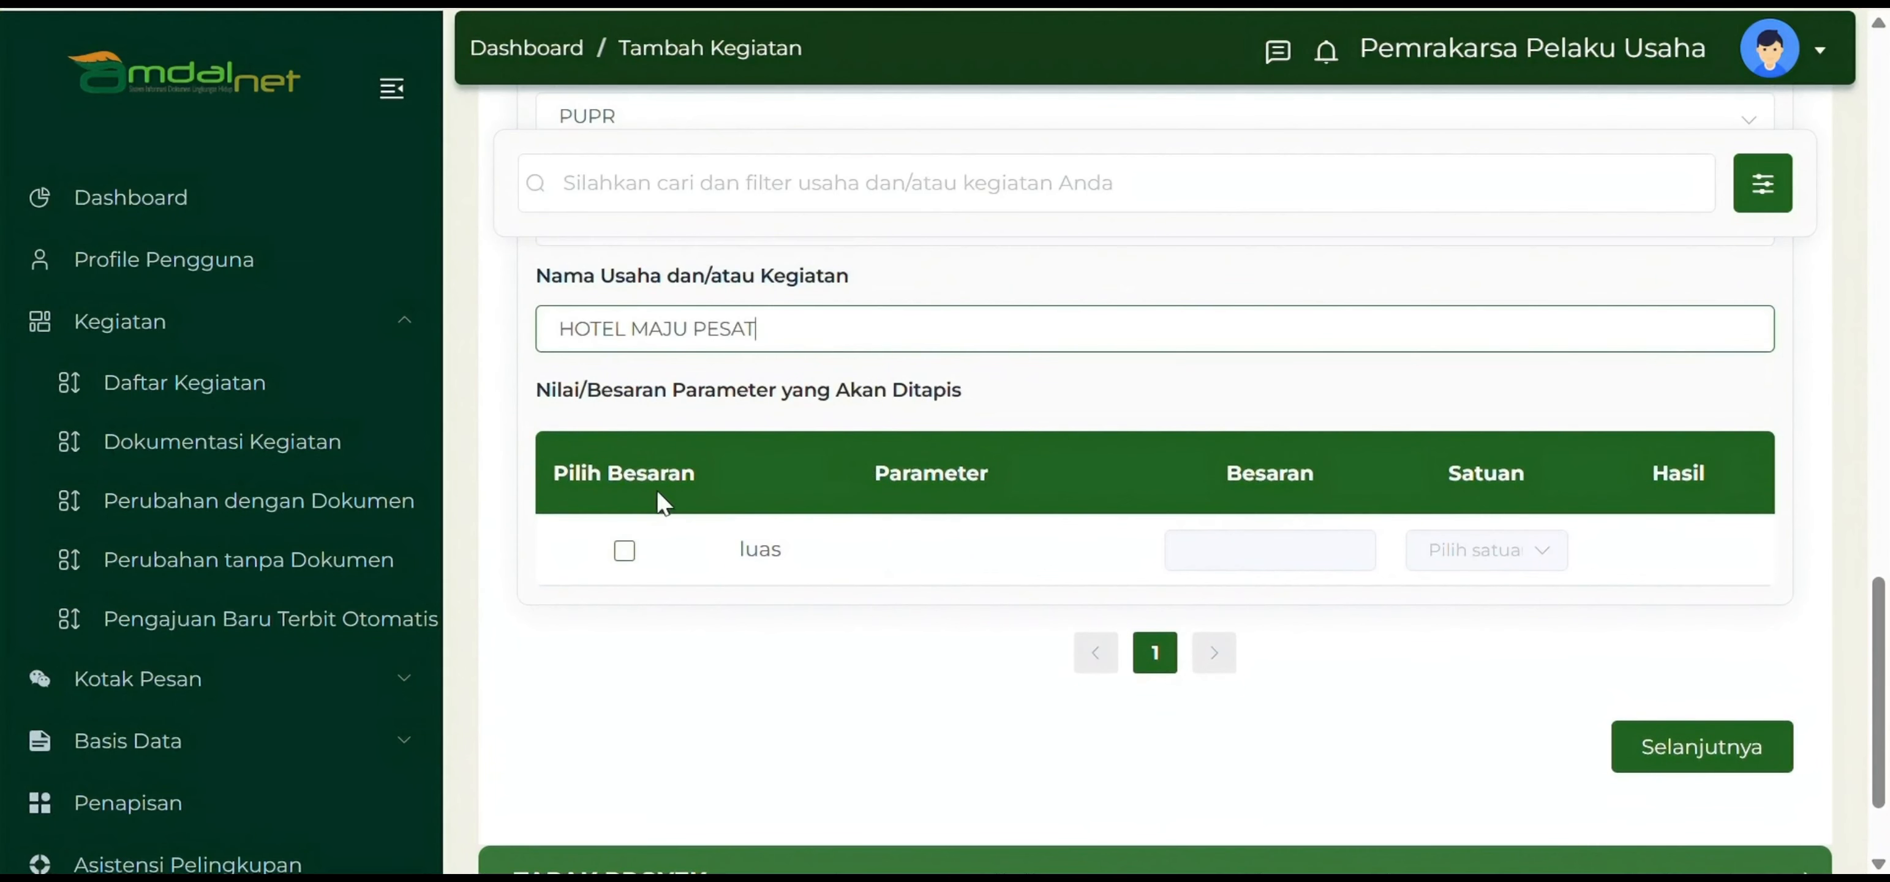
click(624, 551)
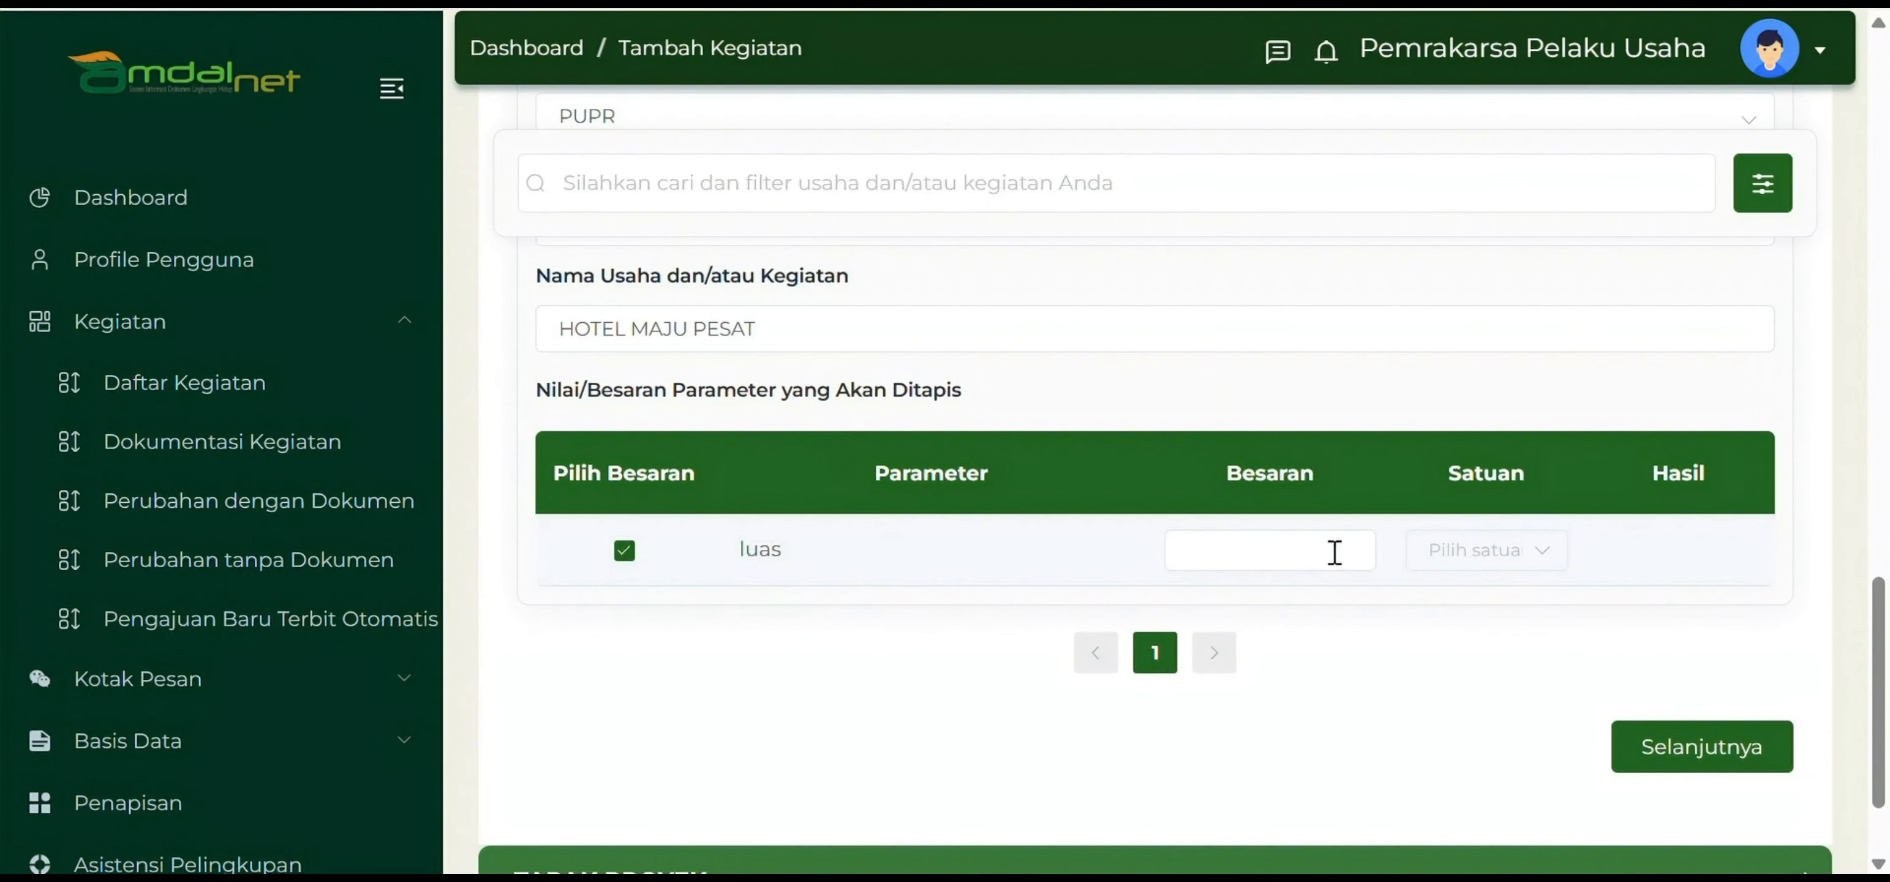
click(1238, 568)
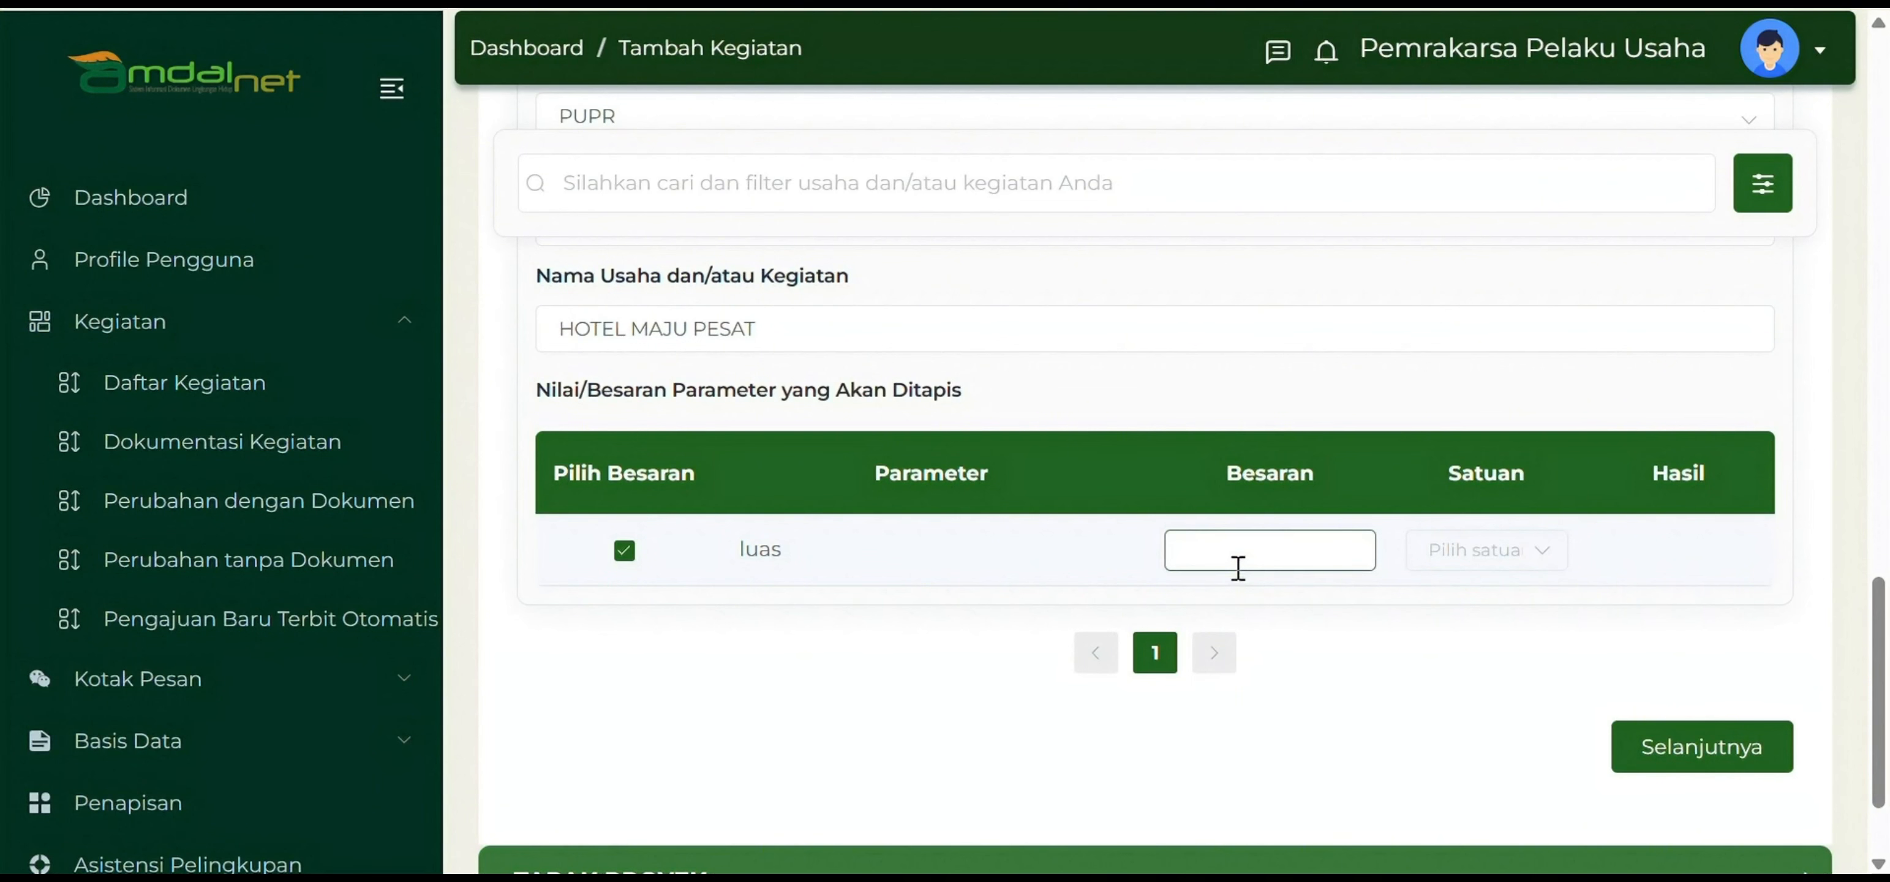
text(1.0)
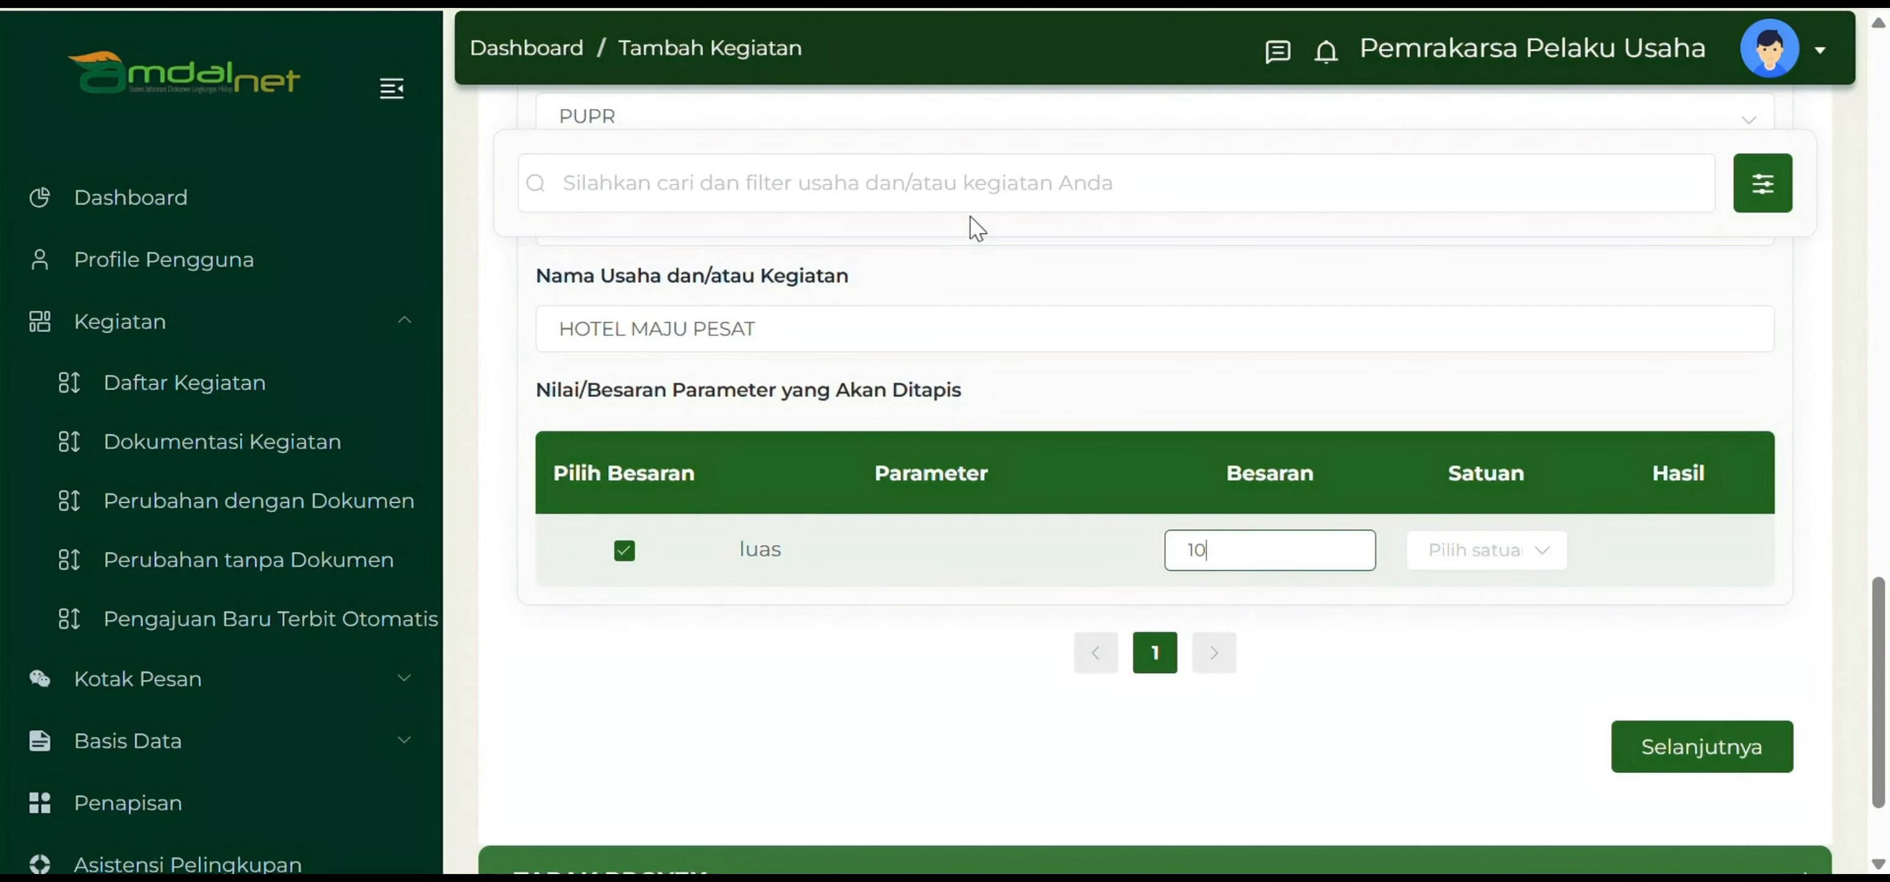
text(00)
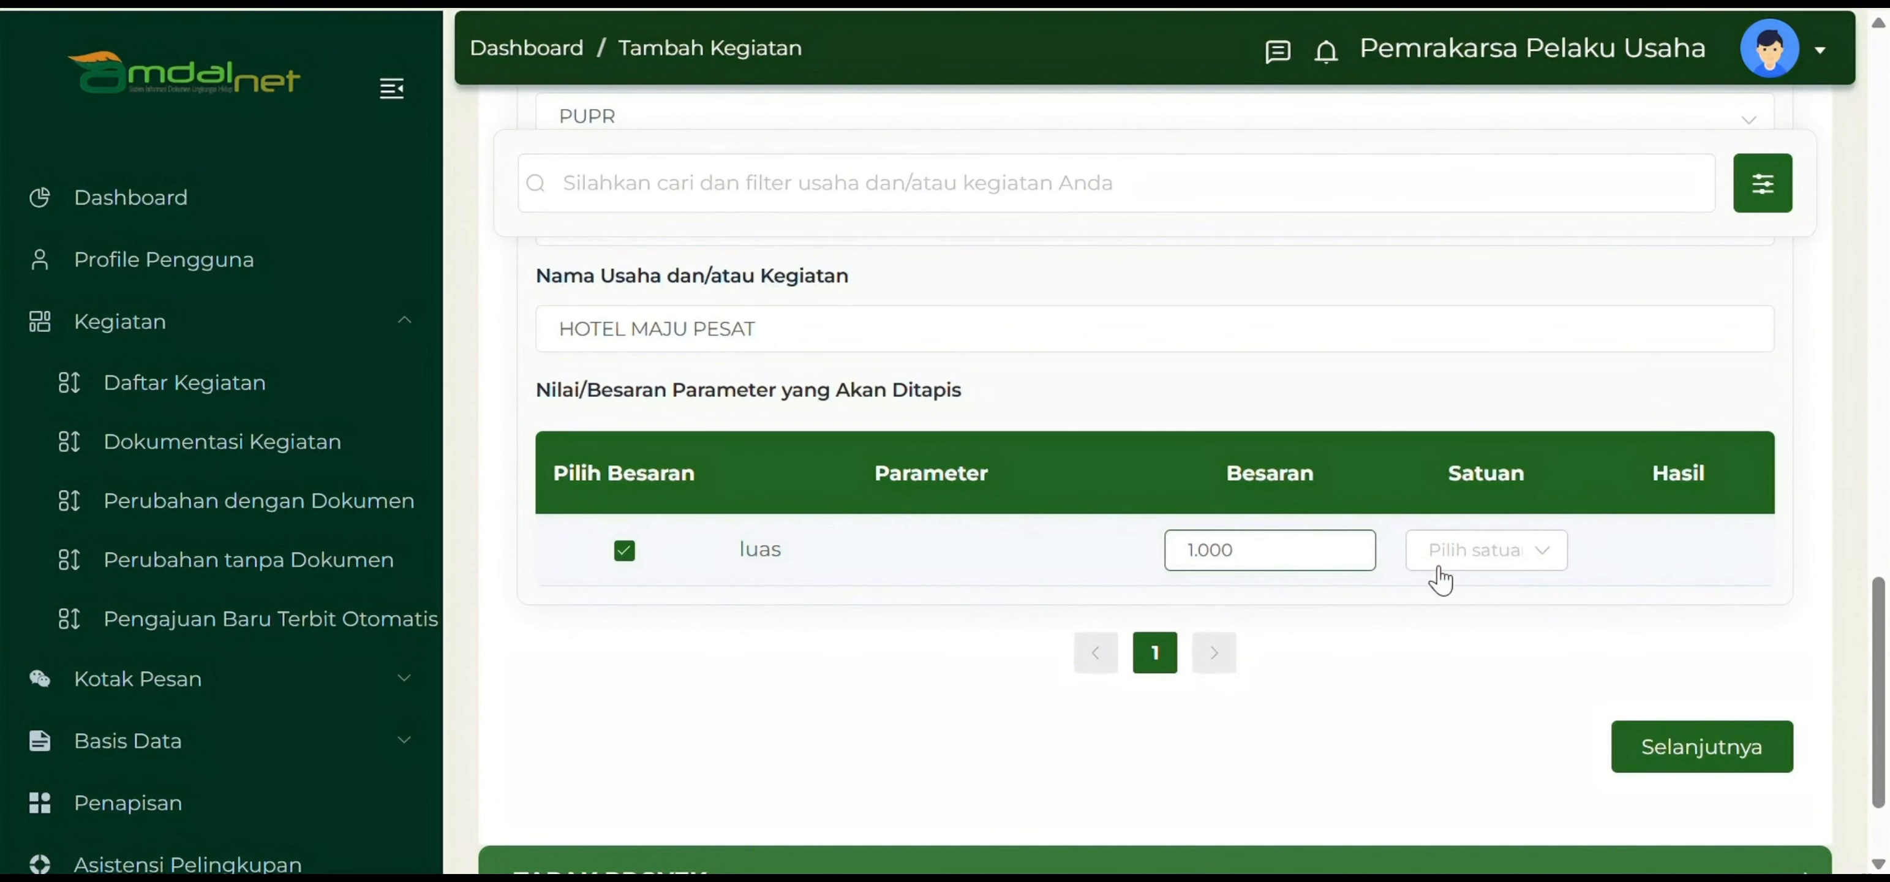
click(1476, 563)
click(1464, 622)
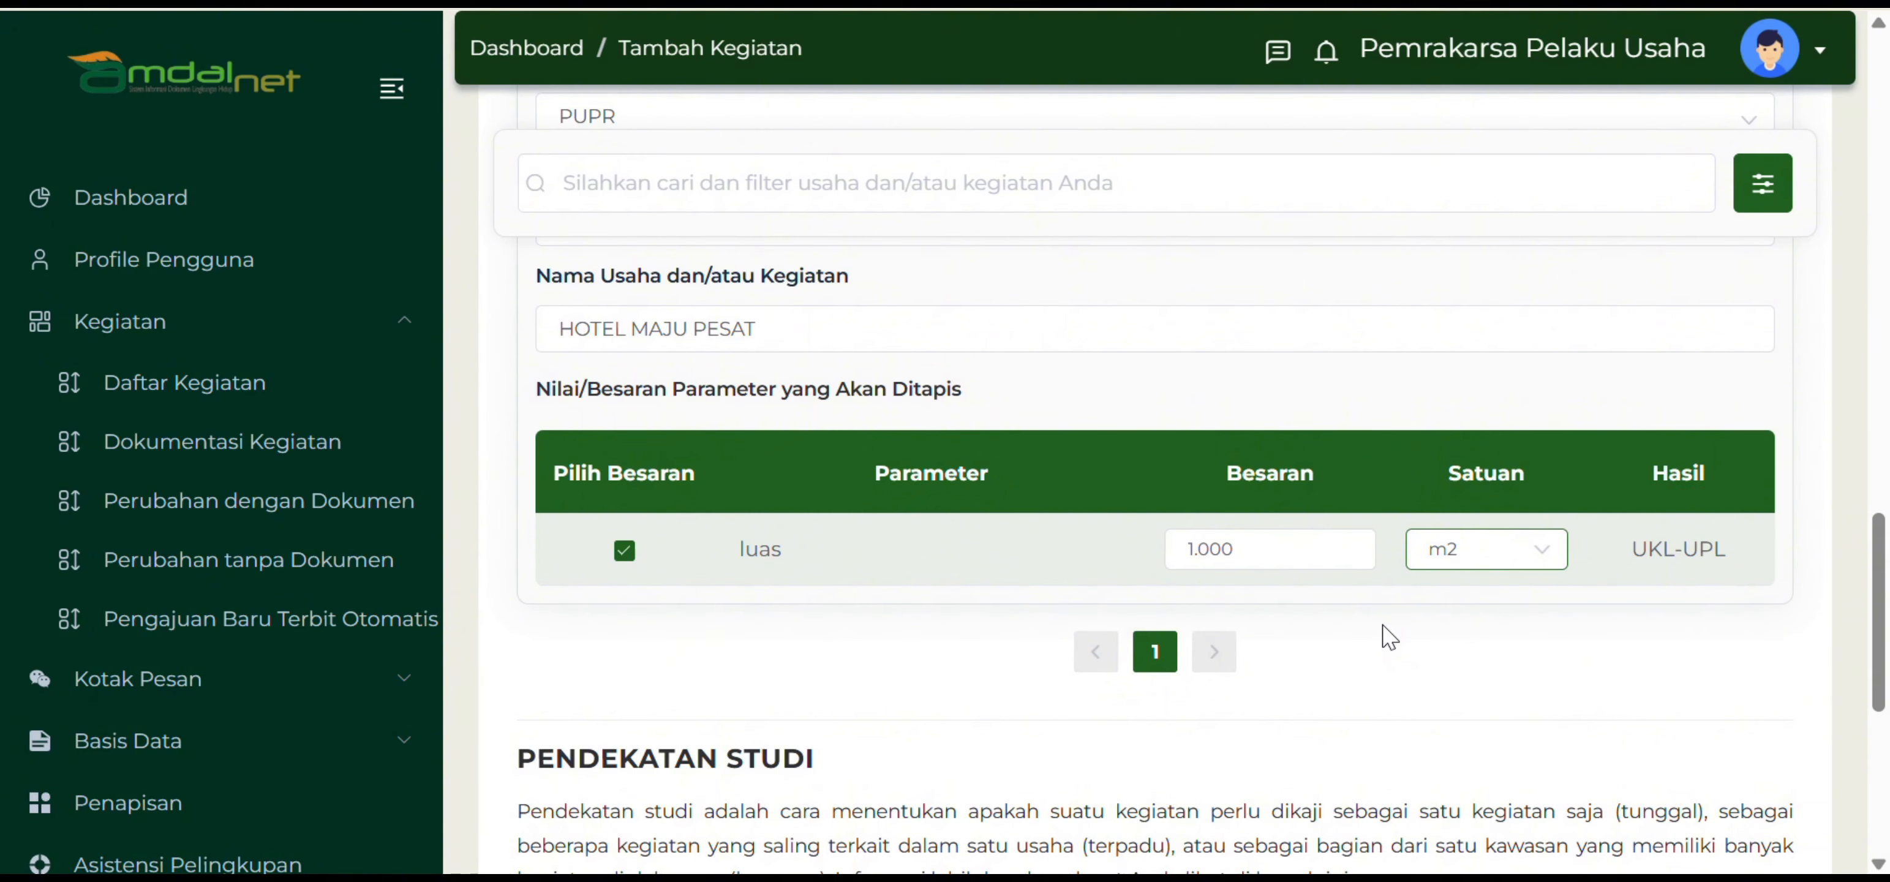
Continue to Tapak Proyek with the Tunggal study approach and paste the prepared Hotel Maju Pesat business description into Deskripsi Kegiatan.
scroll(1389, 637, down, 8)
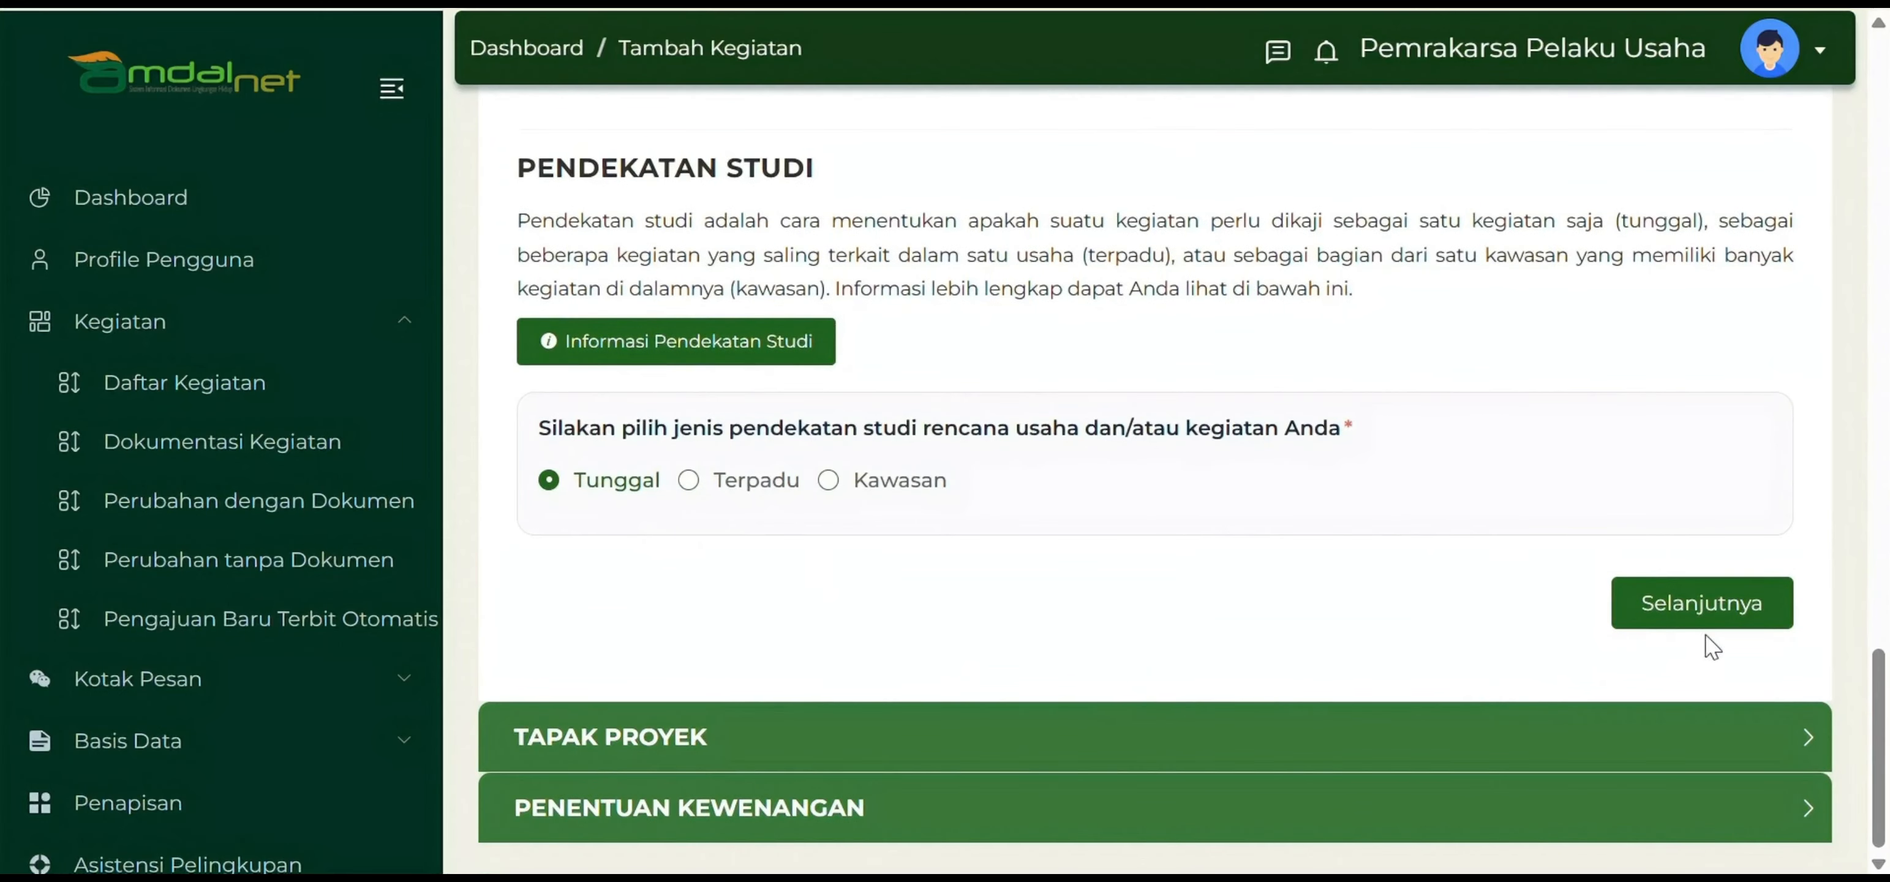
click(1709, 604)
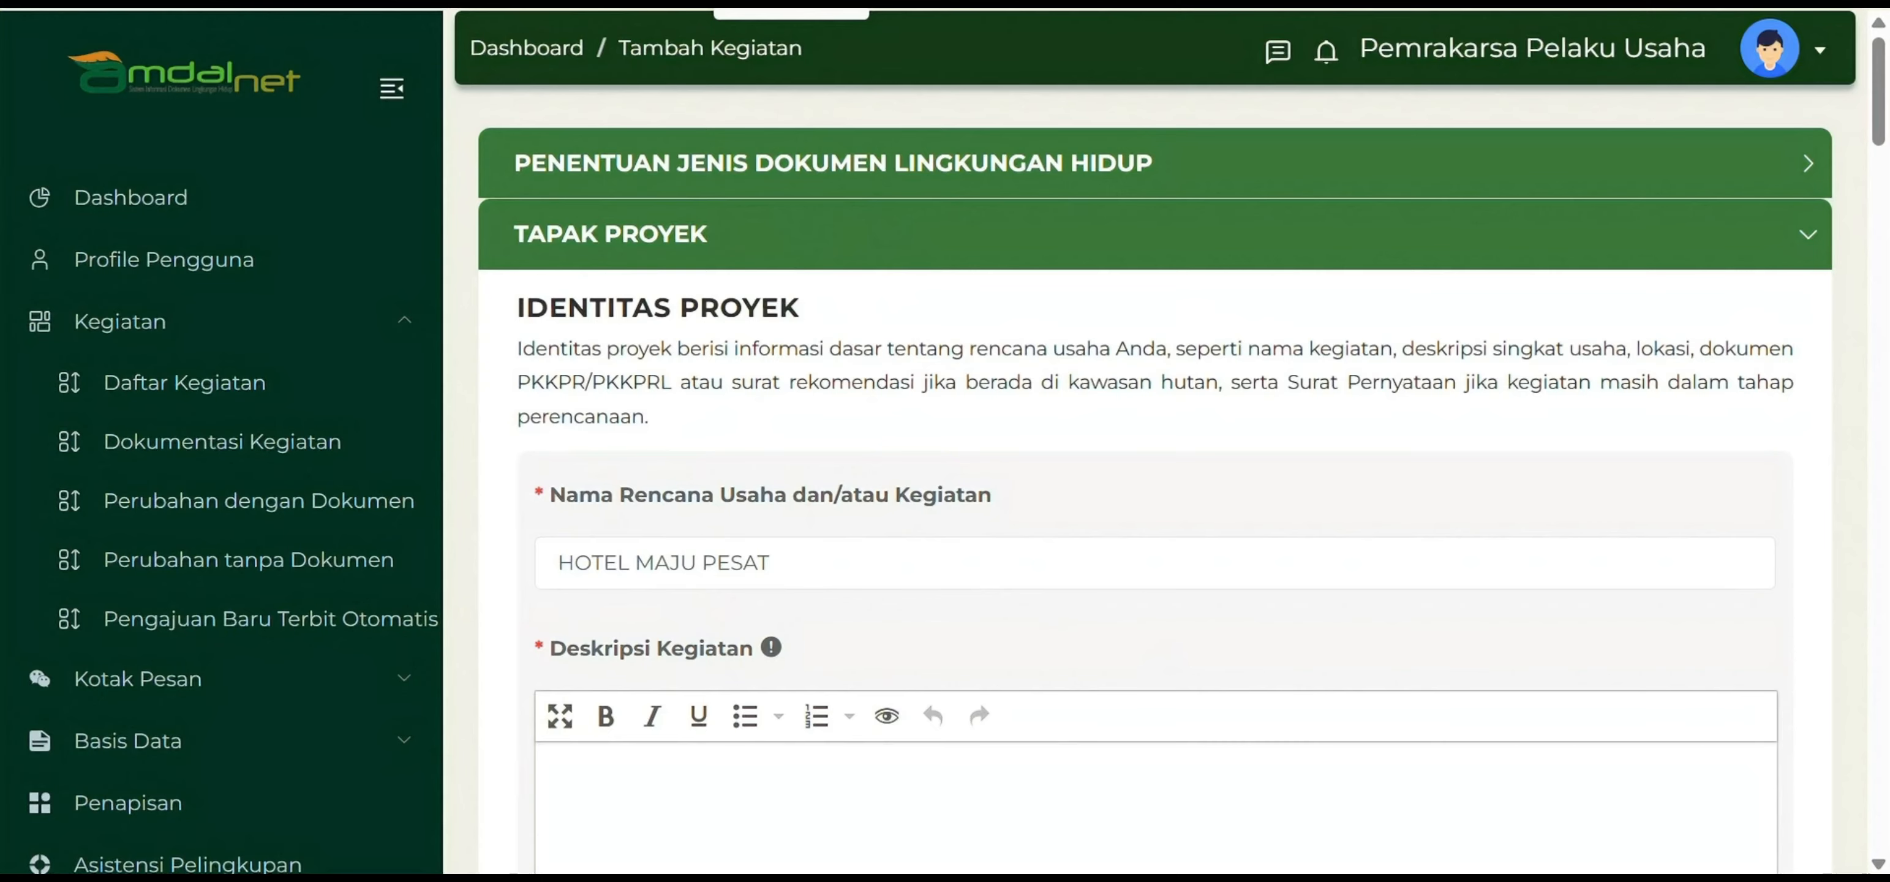
scroll(891, 455, down, 1)
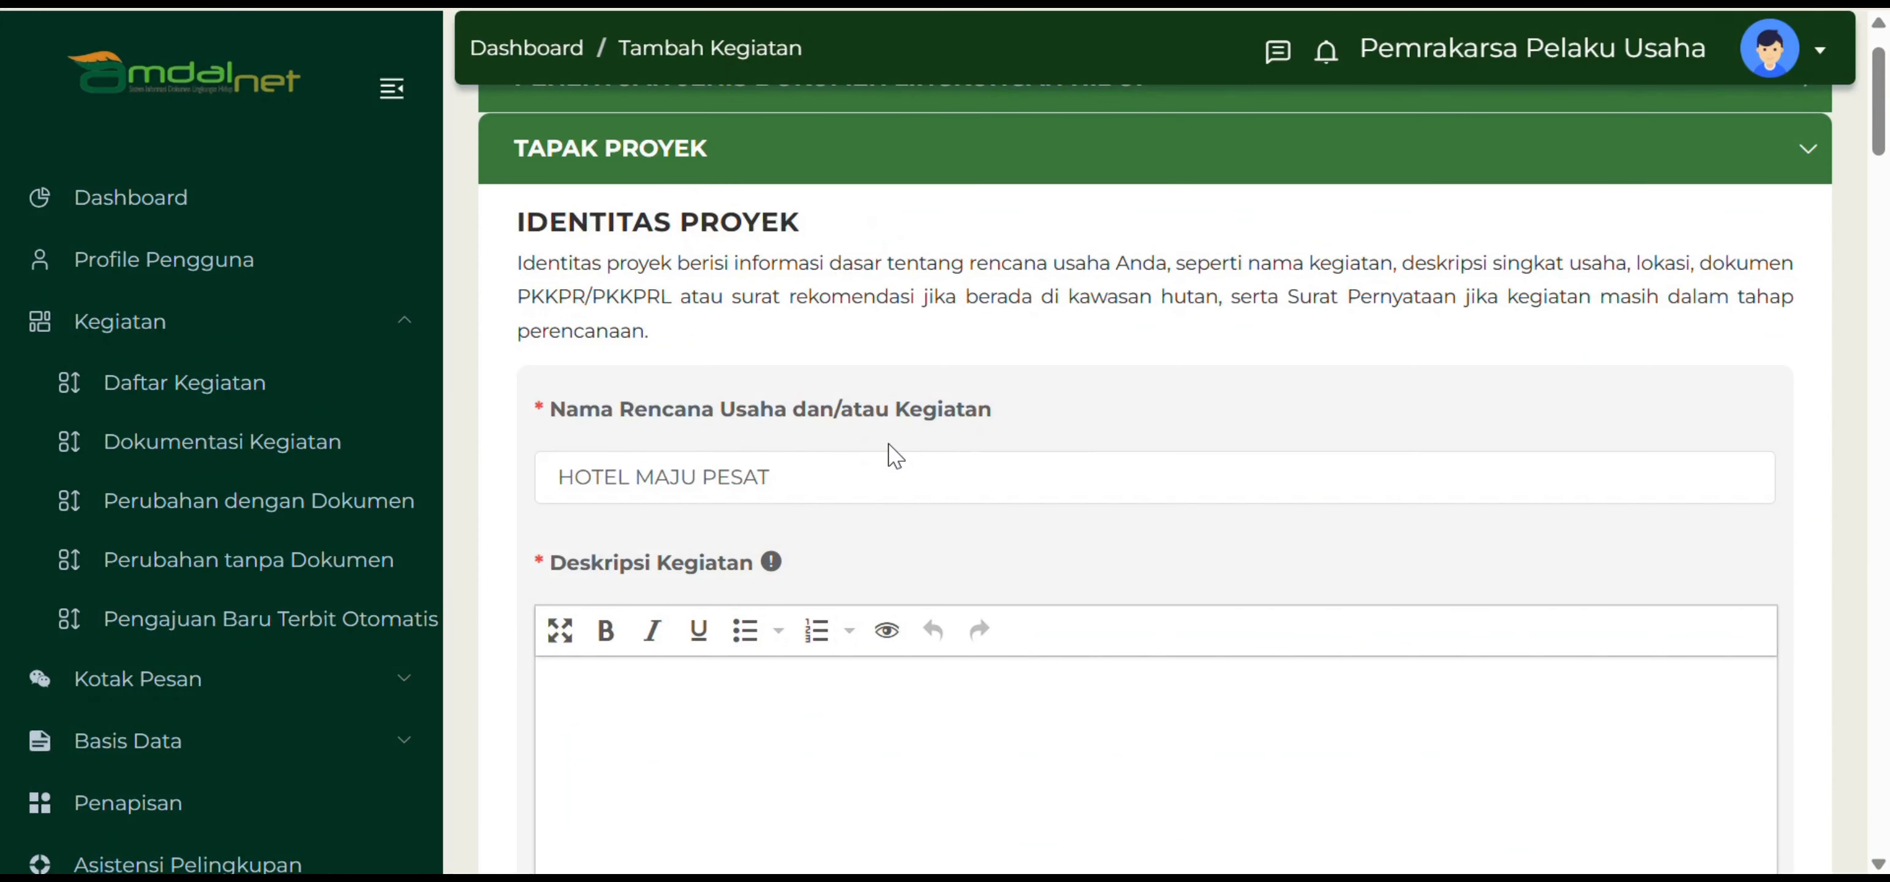
scroll(895, 455, down, 4)
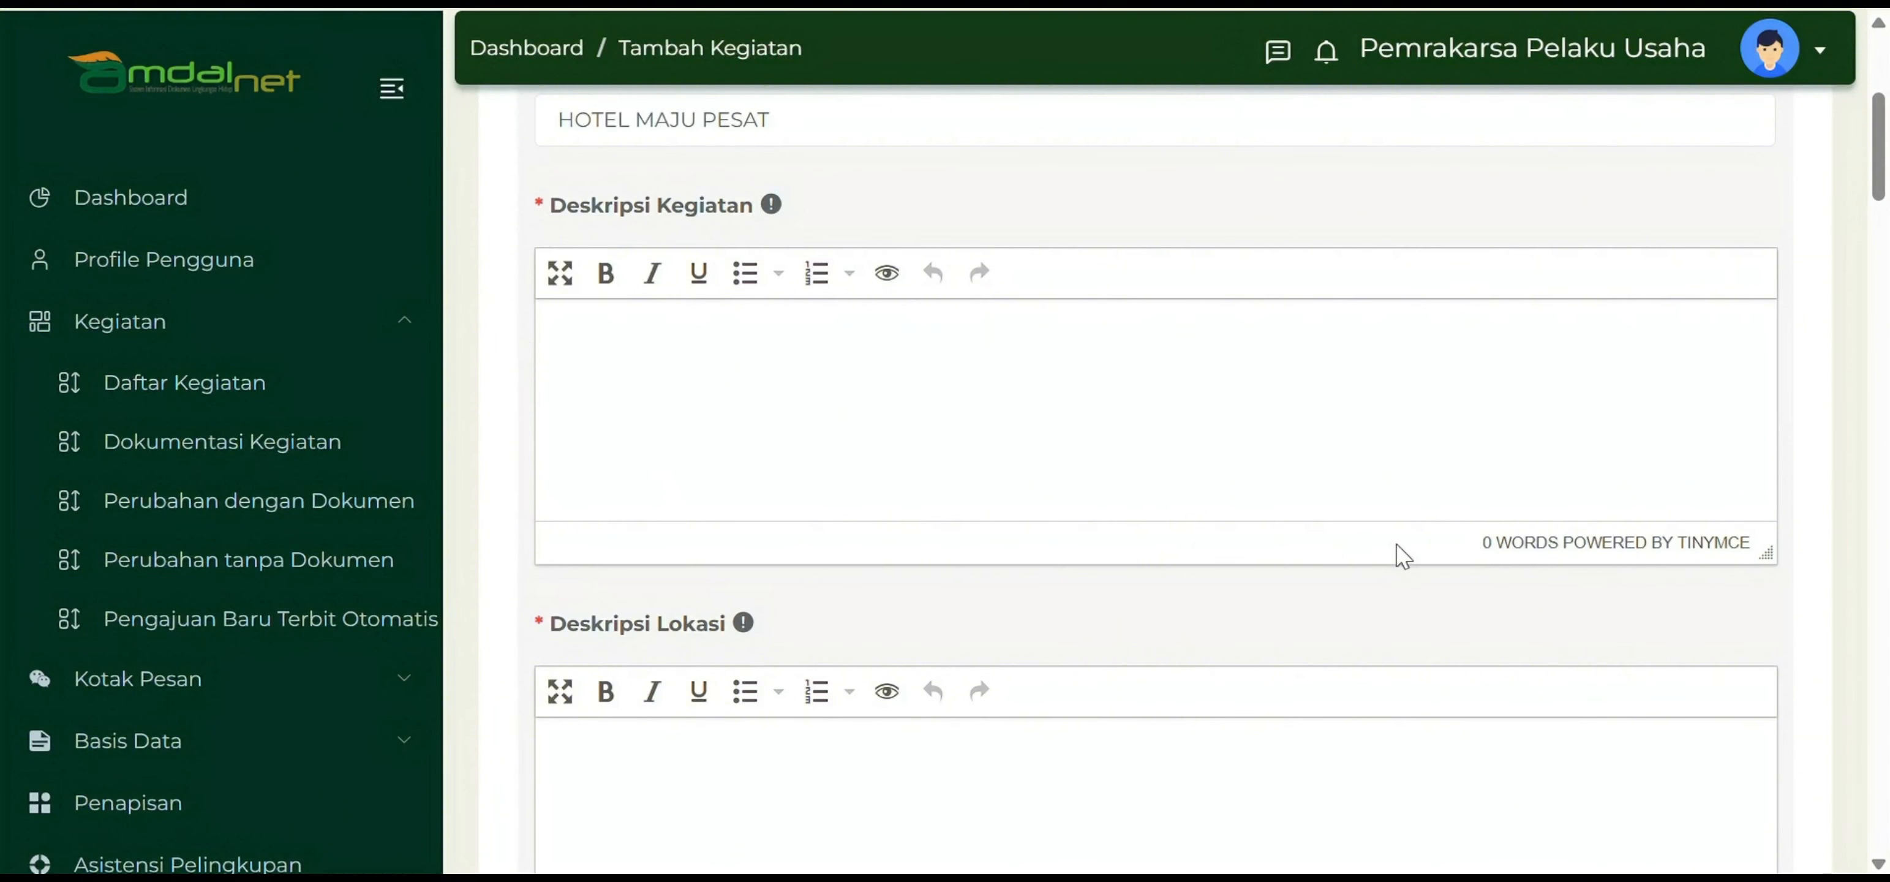
click(1709, 396)
key(ctrl+v)
scroll(776, 429, up, 2)
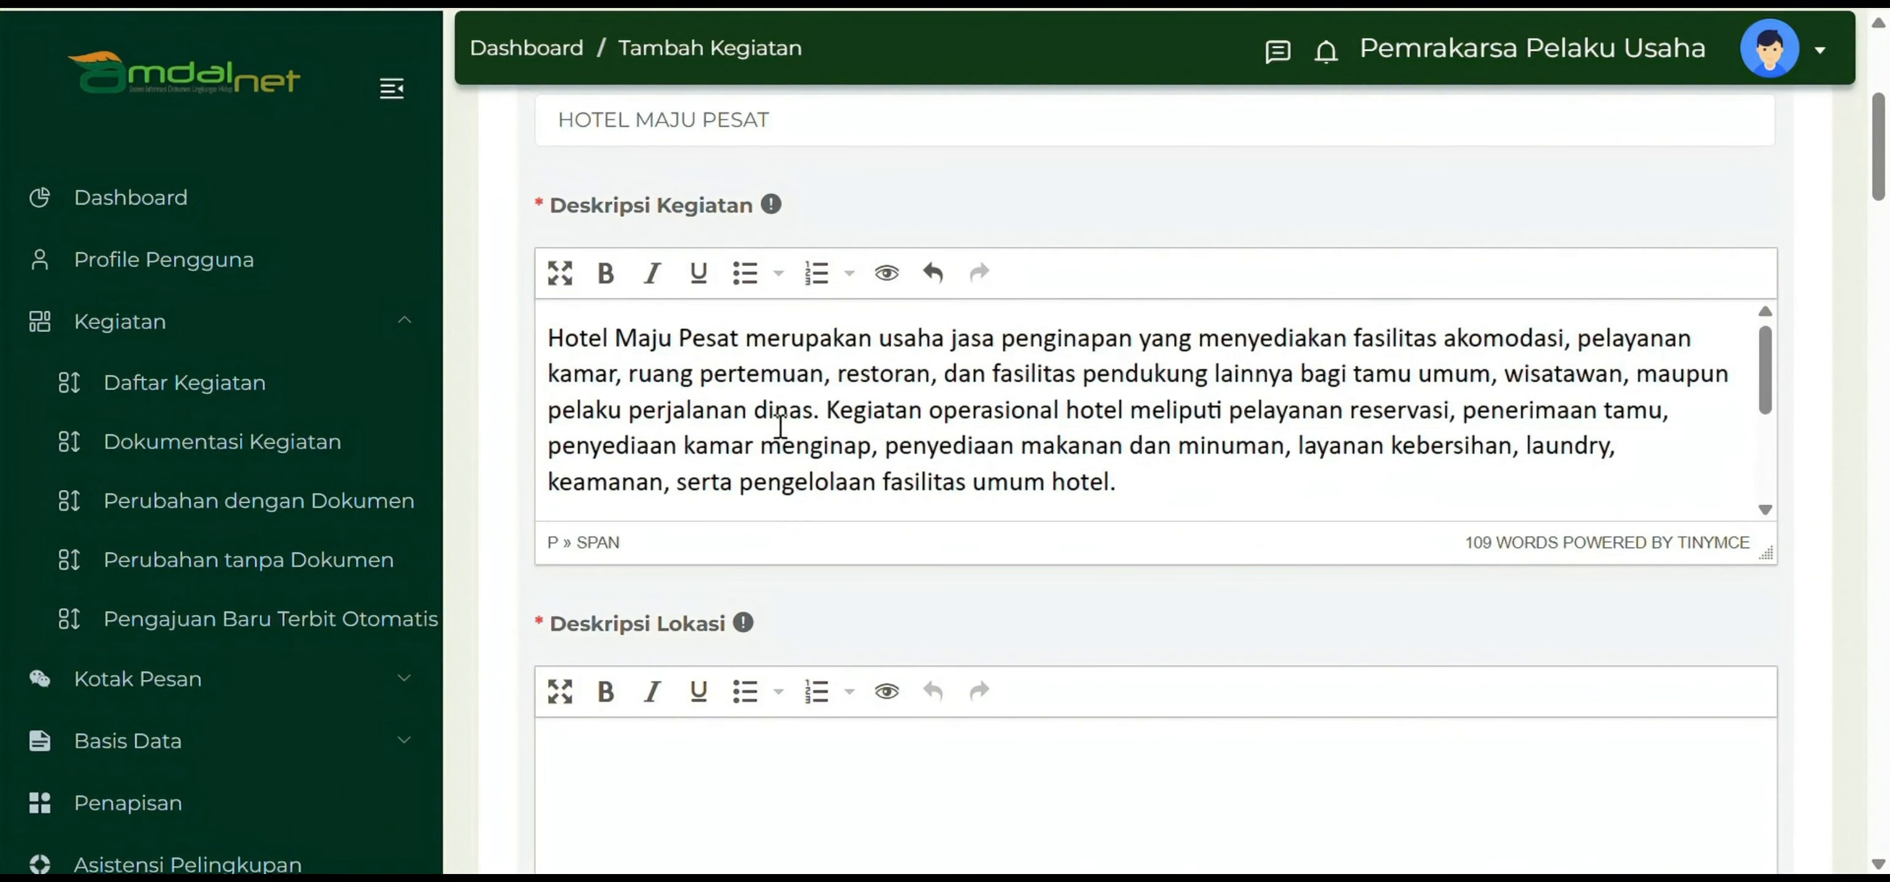
Fill in Deskripsi Lokasi with the text placing Hotel Maju Pesat in Desa Mekar, Kecamatan Anggrek, Kabupaten Merak.
scroll(844, 312, down, 5)
click(631, 323)
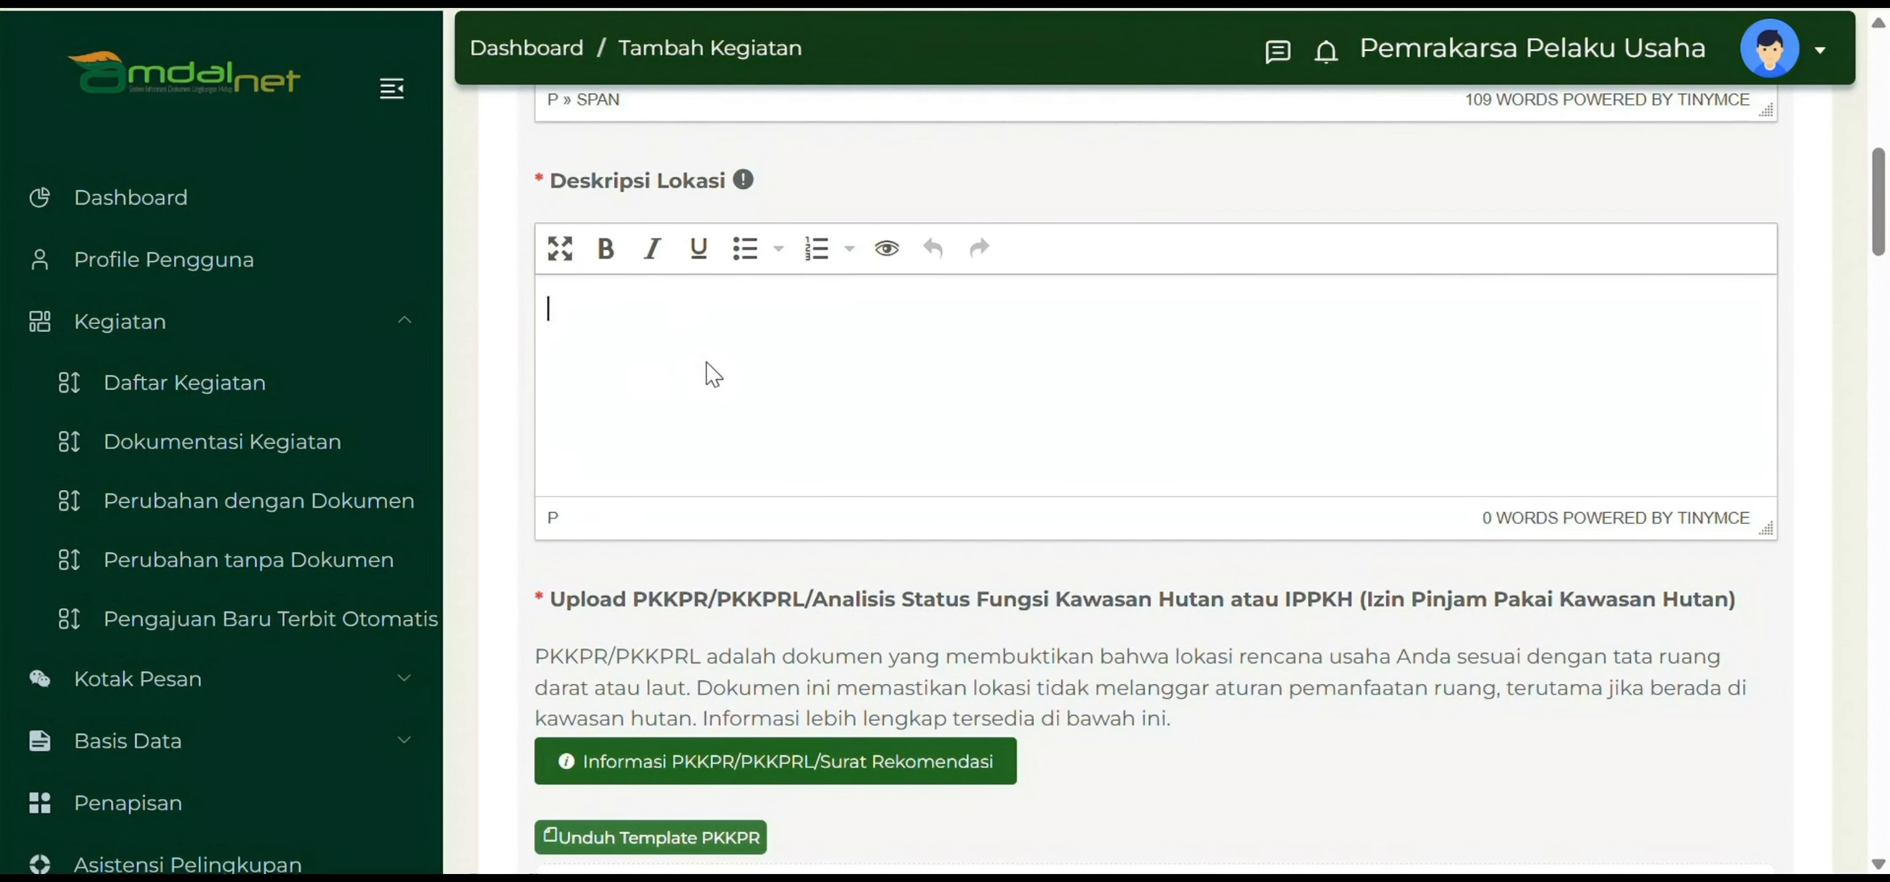
text(Hotel Maju Pesat terletak di Desa Mekar, Kecamatan Anggrek, Kabupaten Merak, pada lokasi yang strategis dan mudah dijangkau oleh masyarakat maupun pengunjung dari luar daerah. Lingkungan sekitar hotel didominasi kawasan permukiman dan aktivitas perdagangan masyarakat yang mendukung kenyamanan serta kemudahan akses bagi tamu. Lokasi hotel memiliki akses jalan yang cukup baik dan dapat dilalui kendaraan roda dua maupun roda empat. Selain itu, keberadaan fasilitas umum seperti pusat perbelanjaan, tempat ibadah, serta area pelayanan masyarakat di sekitar lokasi turut menunjang aktivitas pengunjung selama menginap. Dengan kondisi lingkungan yang relatif aman dan nyaman, Hotel Maju Pesat diharapkan dapat menjadi salah satu sarana akomodasi yang mendukung kegiatan masyarakat, perjalanan dinas, maupun kunjungan wisata di wilayah Kecamatan Anggrek dan sekitarnya.)
scroll(756, 372, up, 3)
Upload the PDF "Format Surat Kesesuaian Tata Ruang (Silahkan Unduh Mandiri) .docx" as the PKKPR/PKKPRL document.
scroll(770, 366, down, 6)
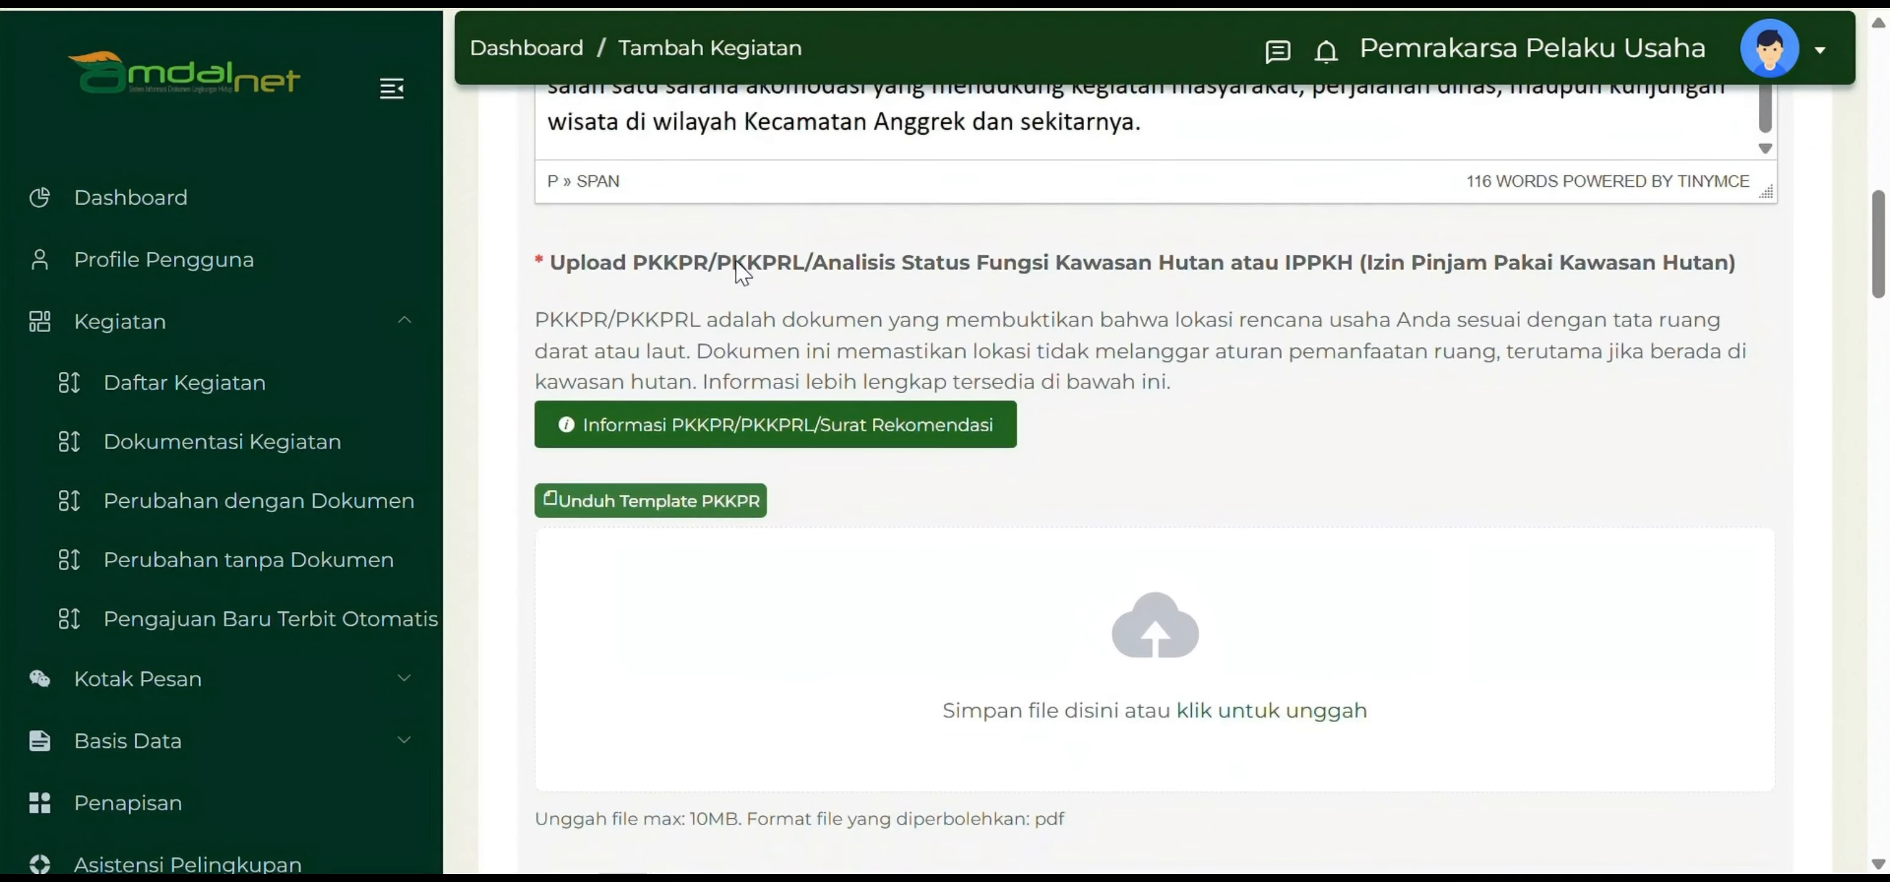
scroll(741, 273, down, 1)
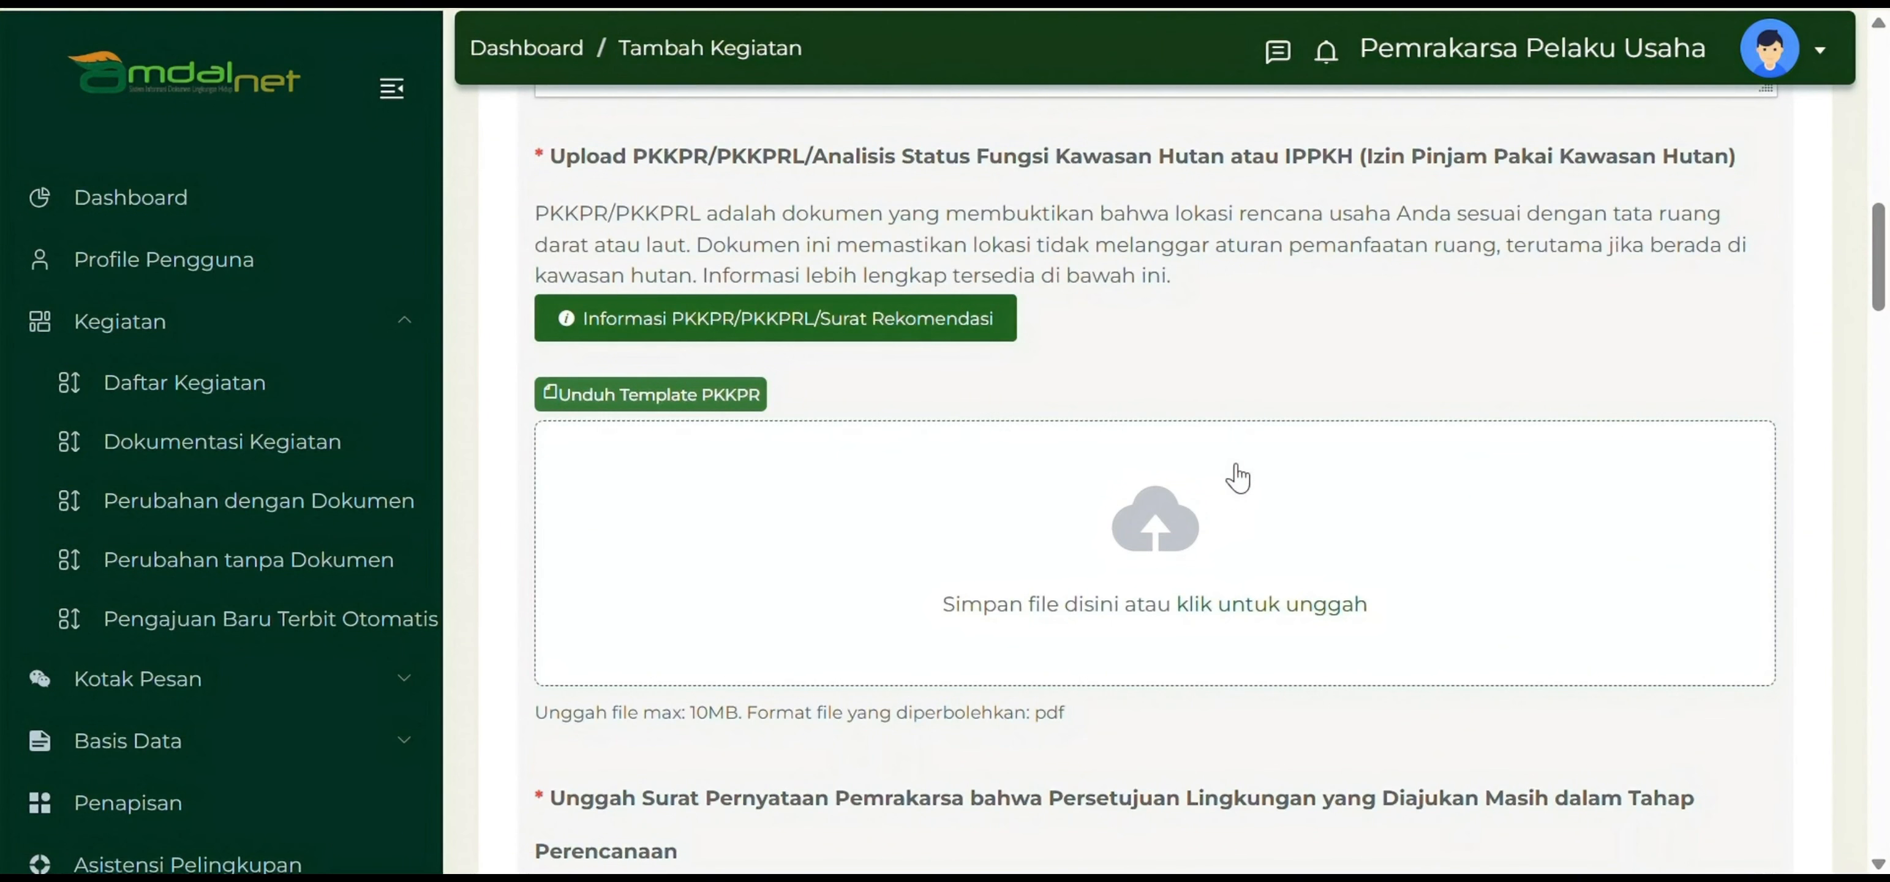
scroll(901, 591, down, 2)
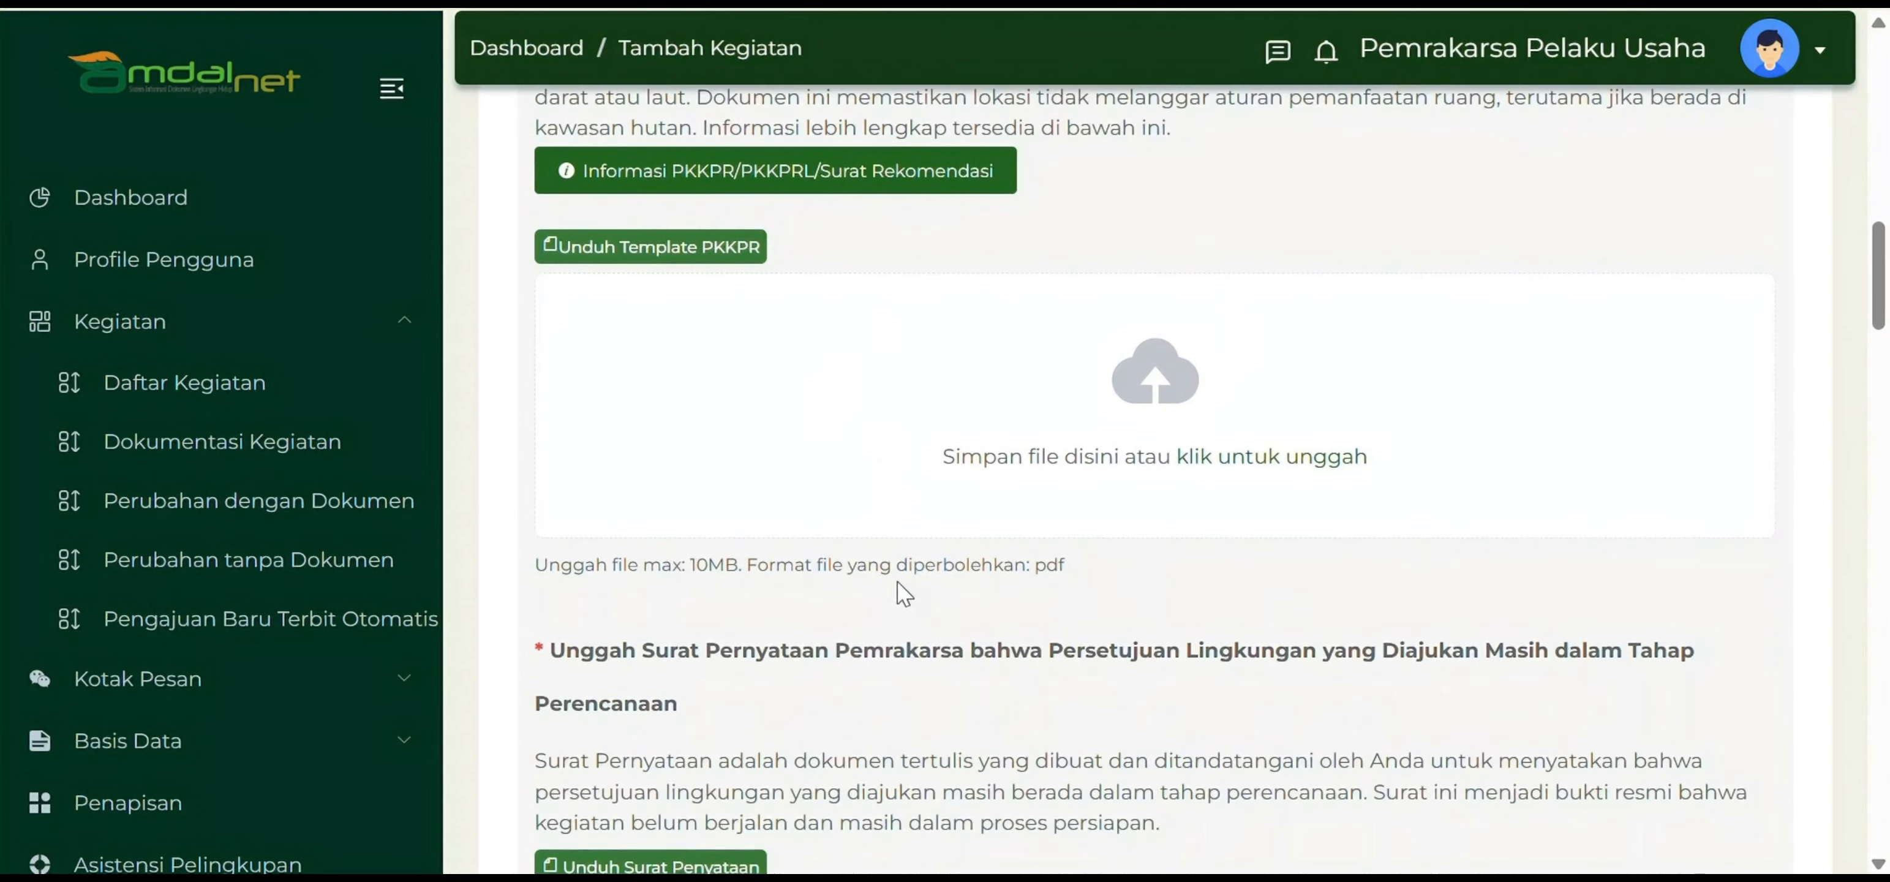
scroll(901, 590, up, 2)
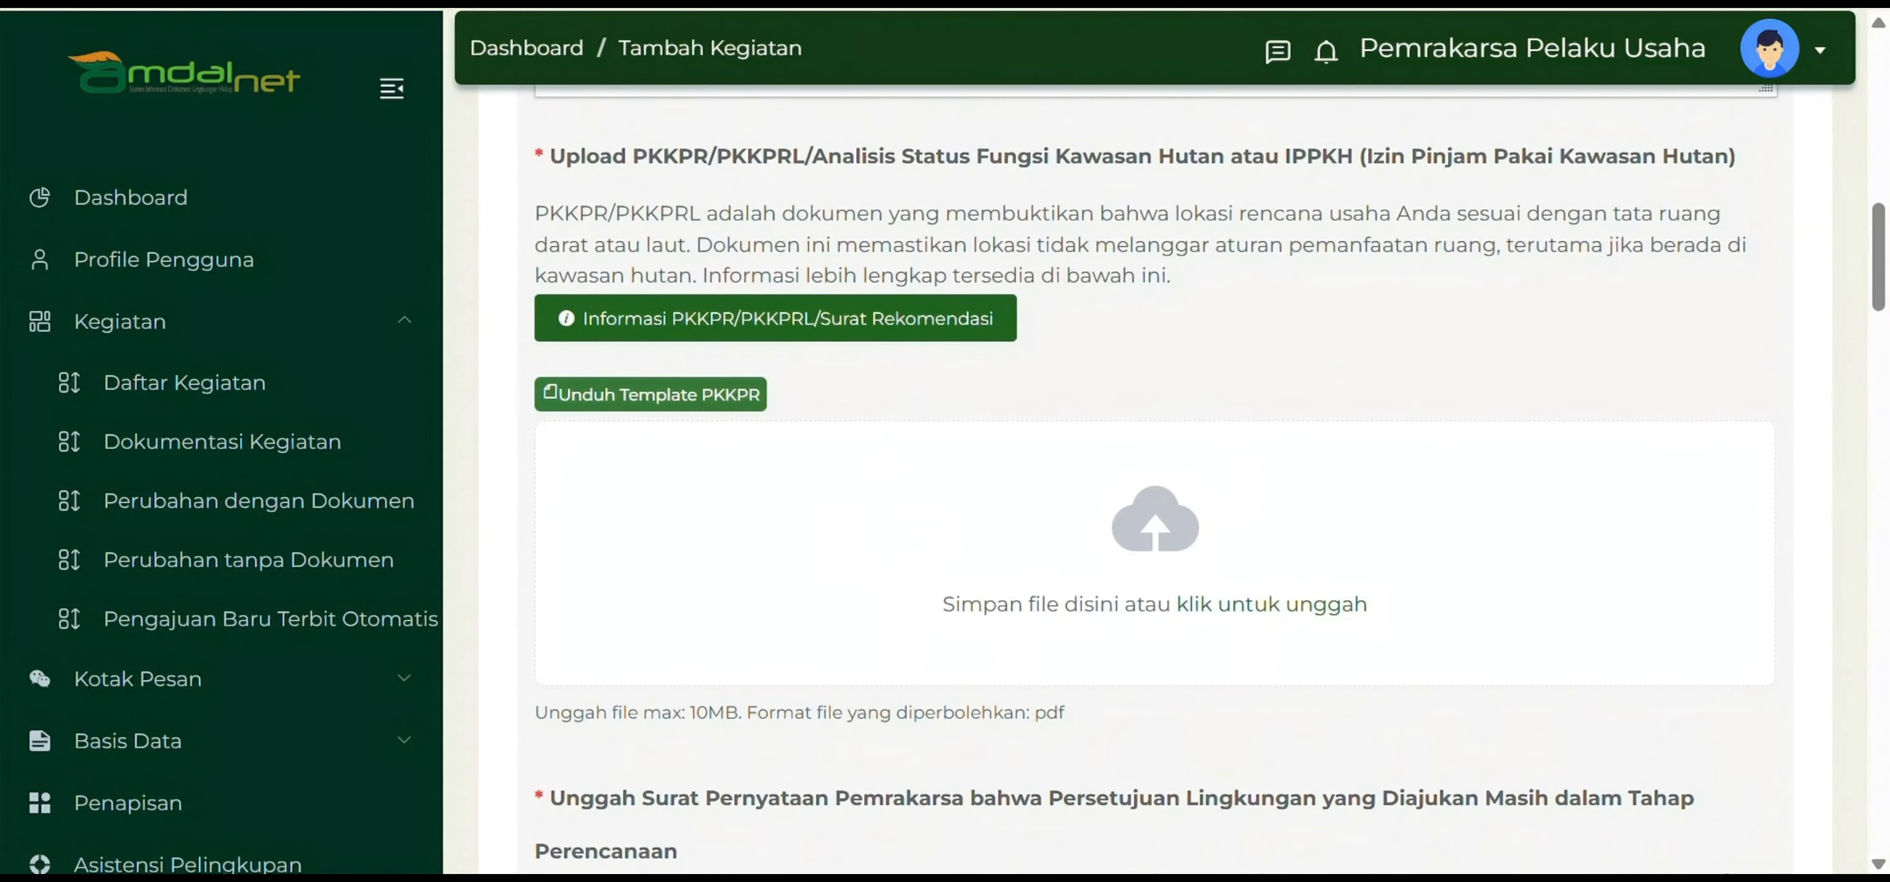
click(1211, 596)
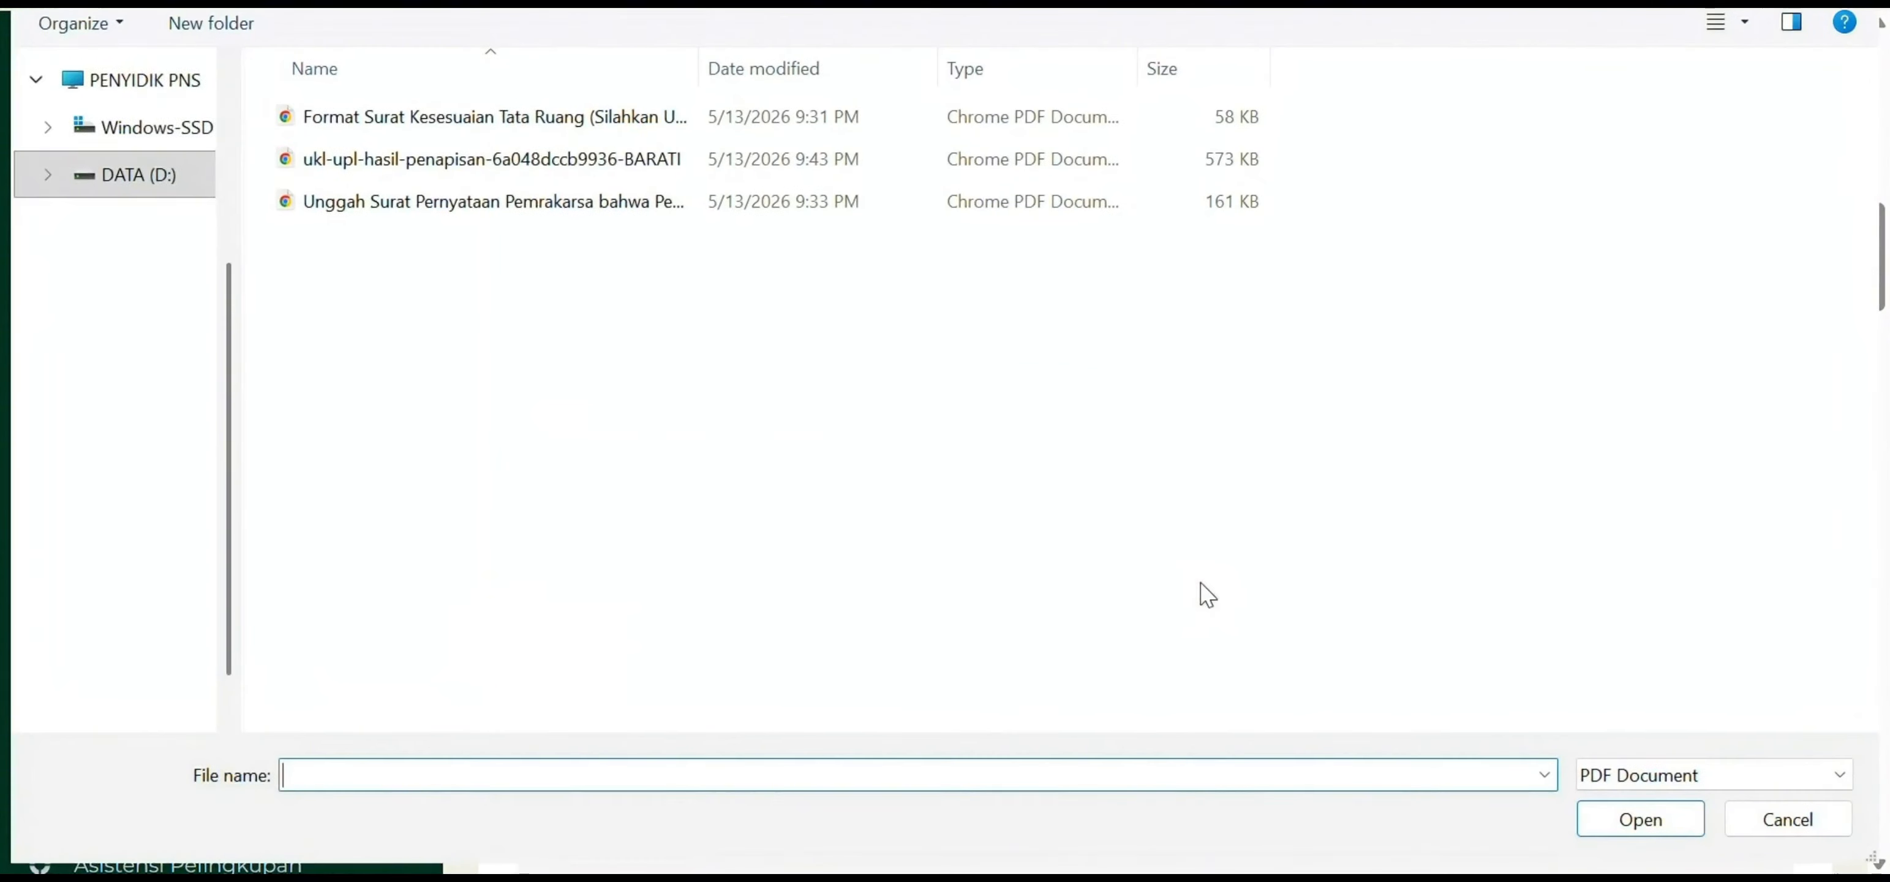
click(466, 126)
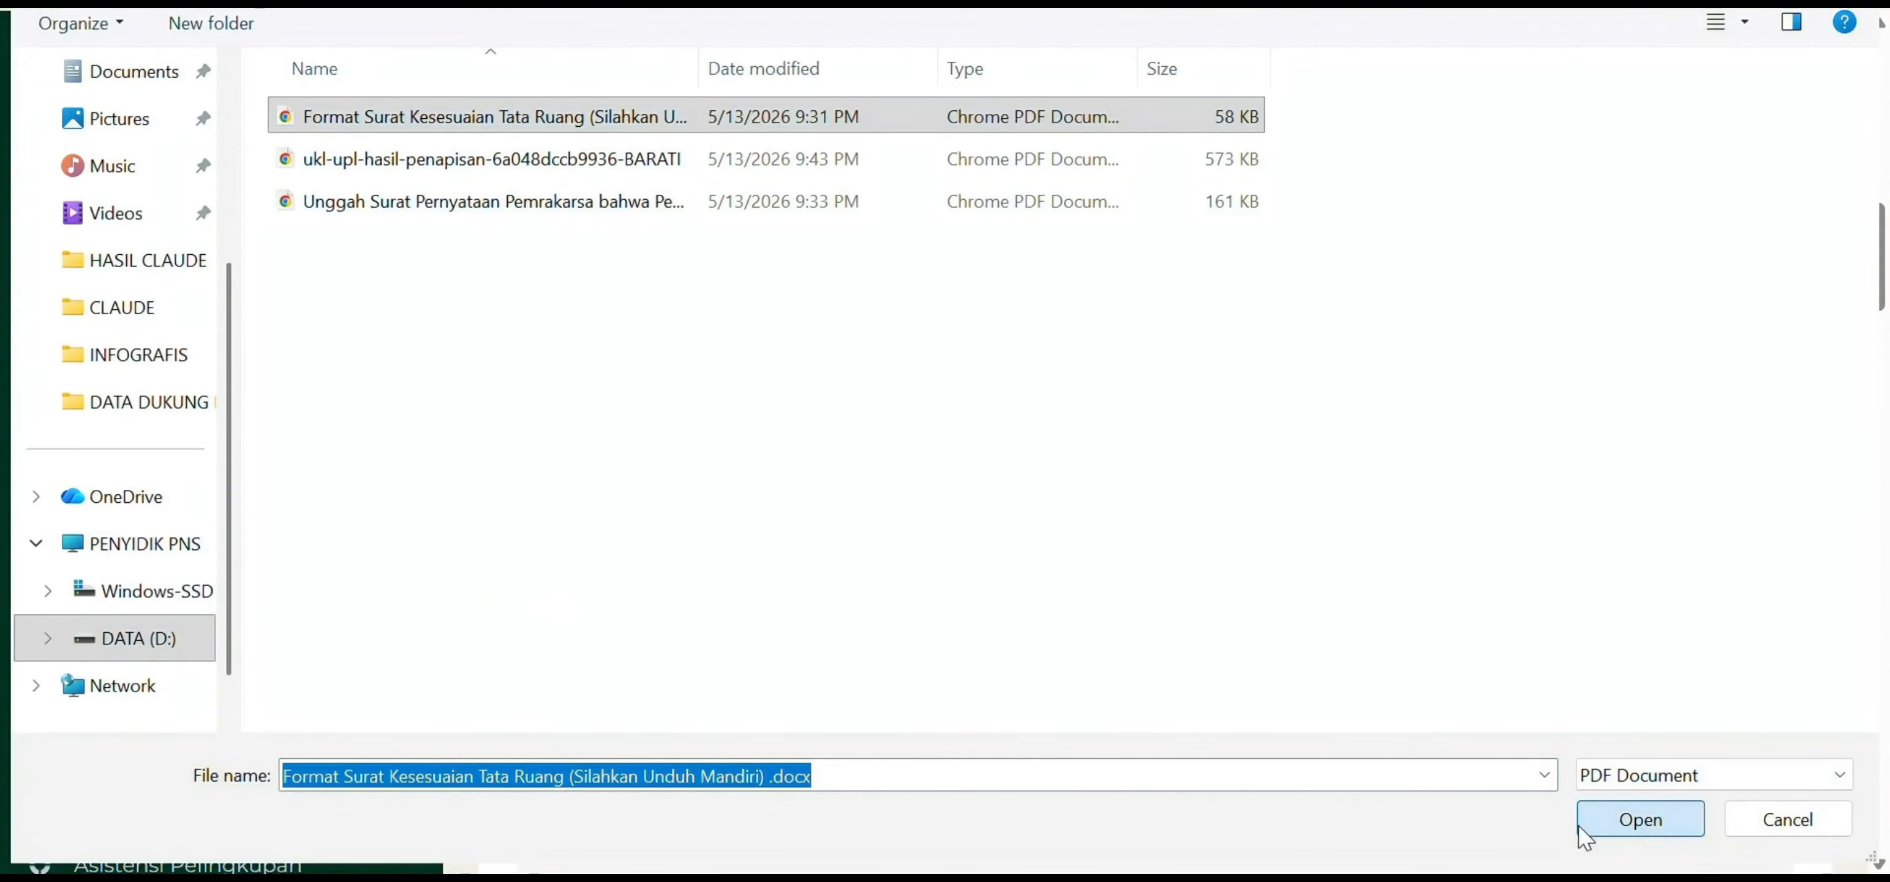
click(1639, 828)
Upload the PDF "Unggah Surat Pernyataan Pemrakarsa bahwa Persetujuan Lingkungan yang Diajukan Masih dalam Tahap Perencanaan" as the proponent's statement letter.
scroll(978, 459, down, 8)
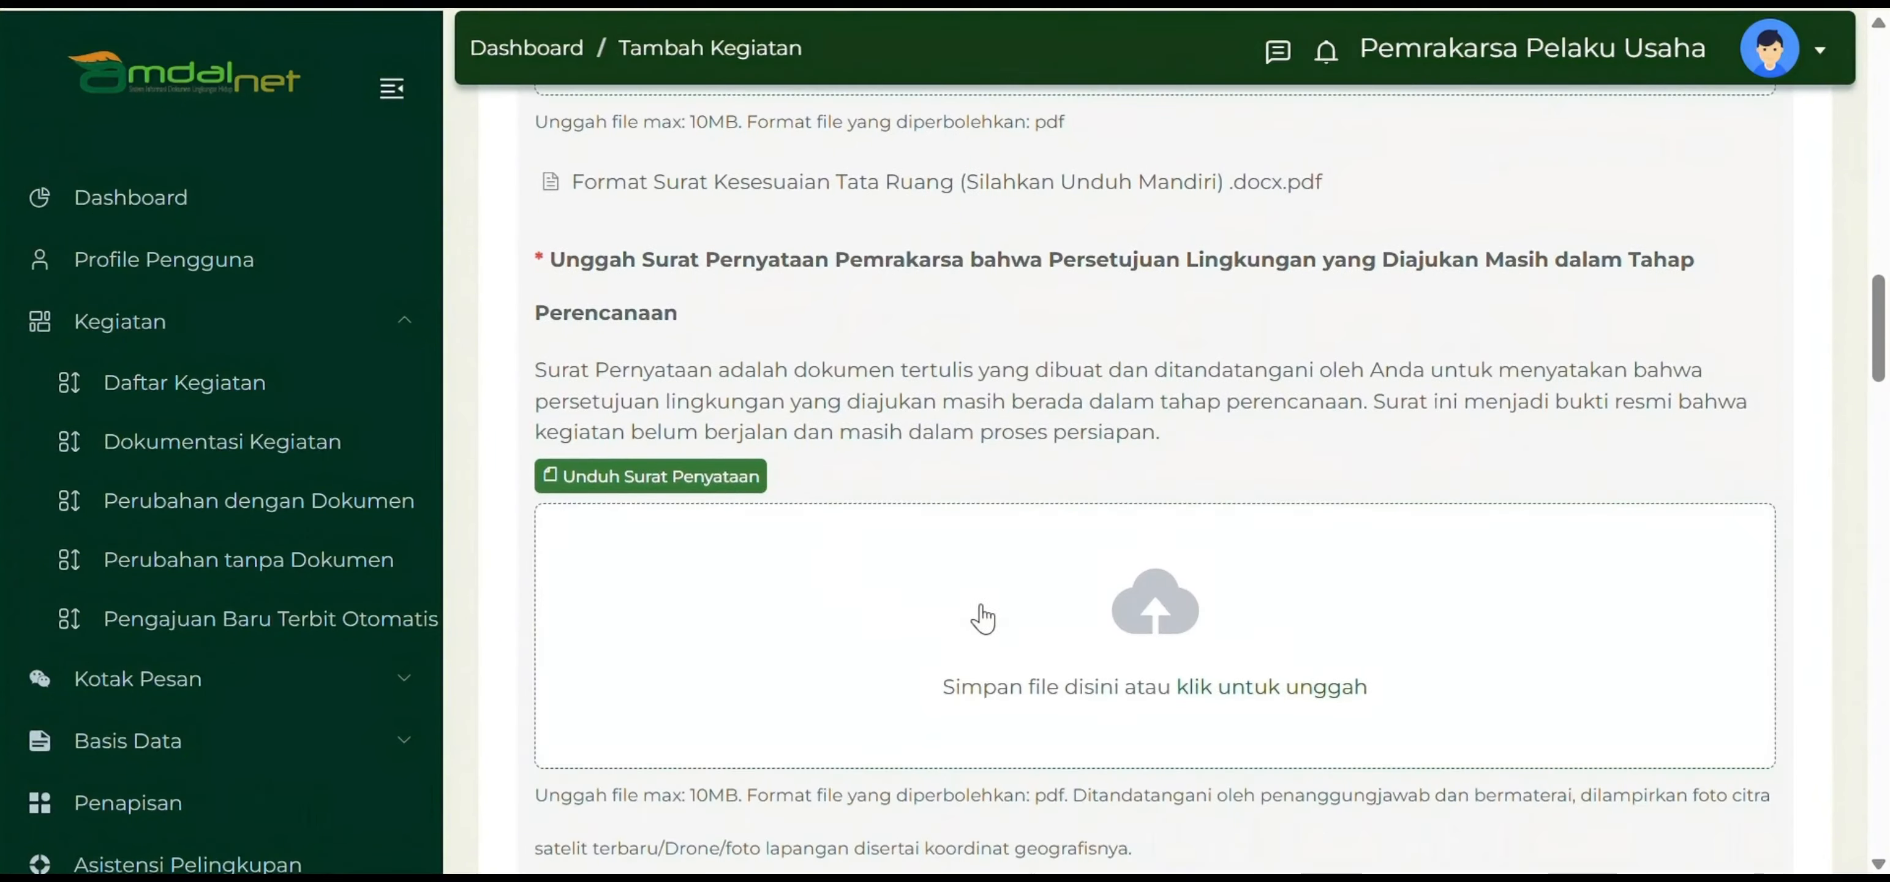
click(1041, 611)
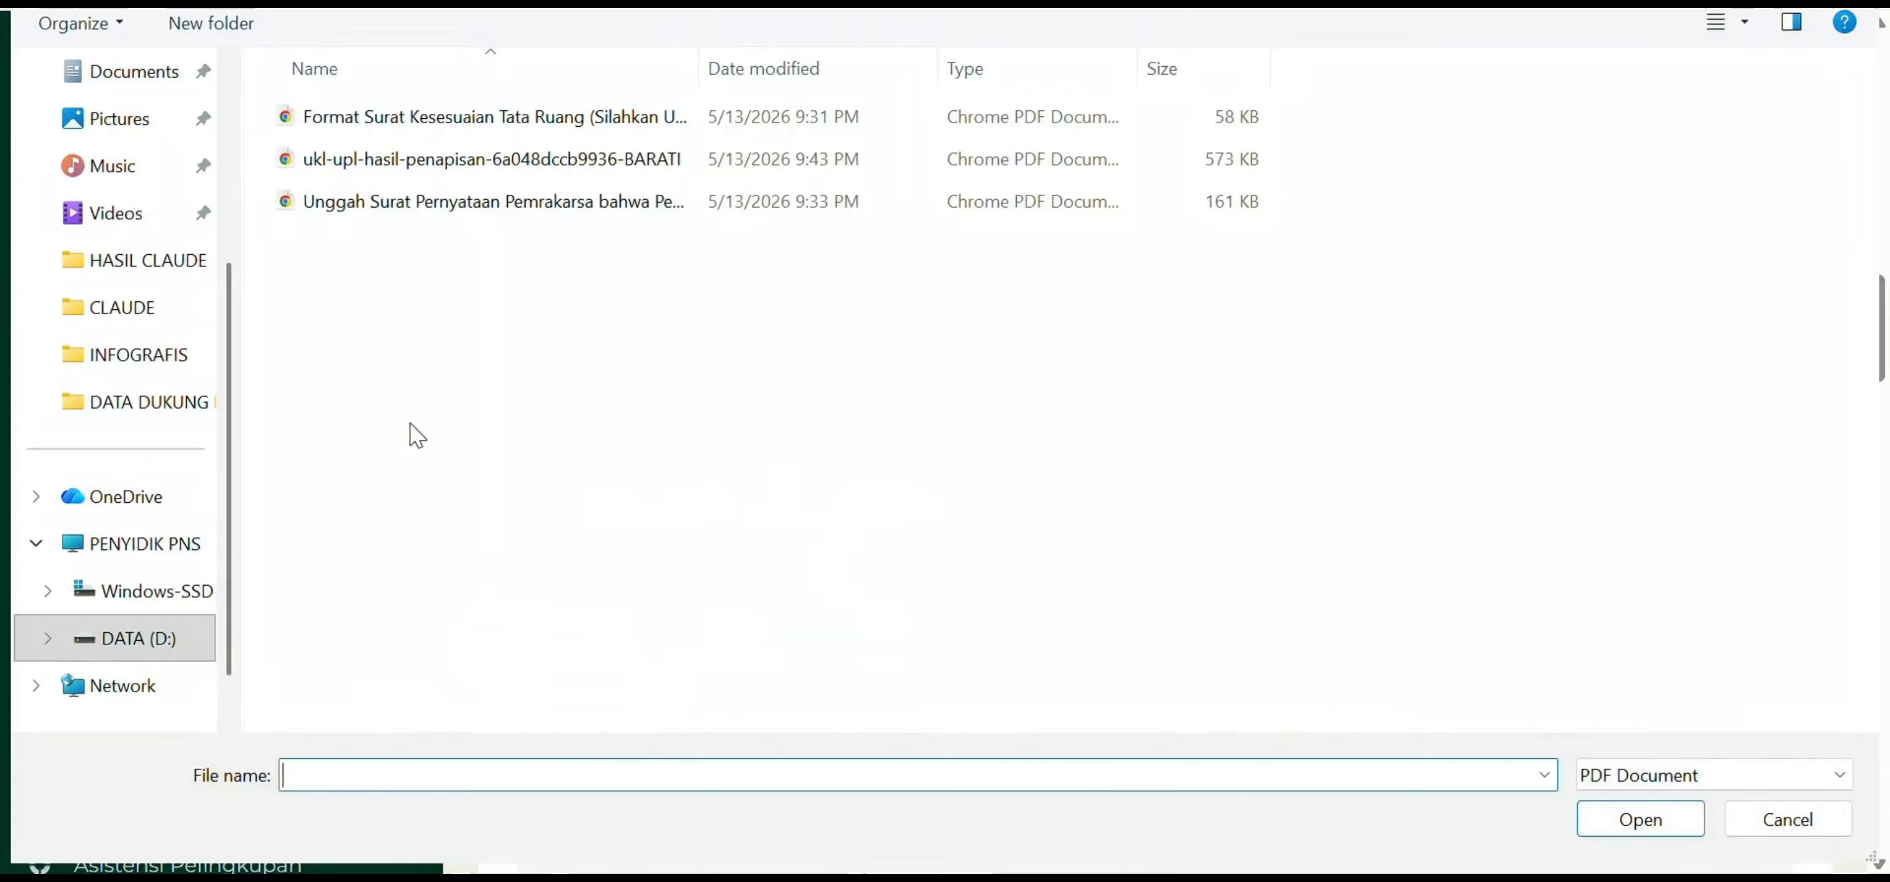
click(461, 205)
click(1641, 820)
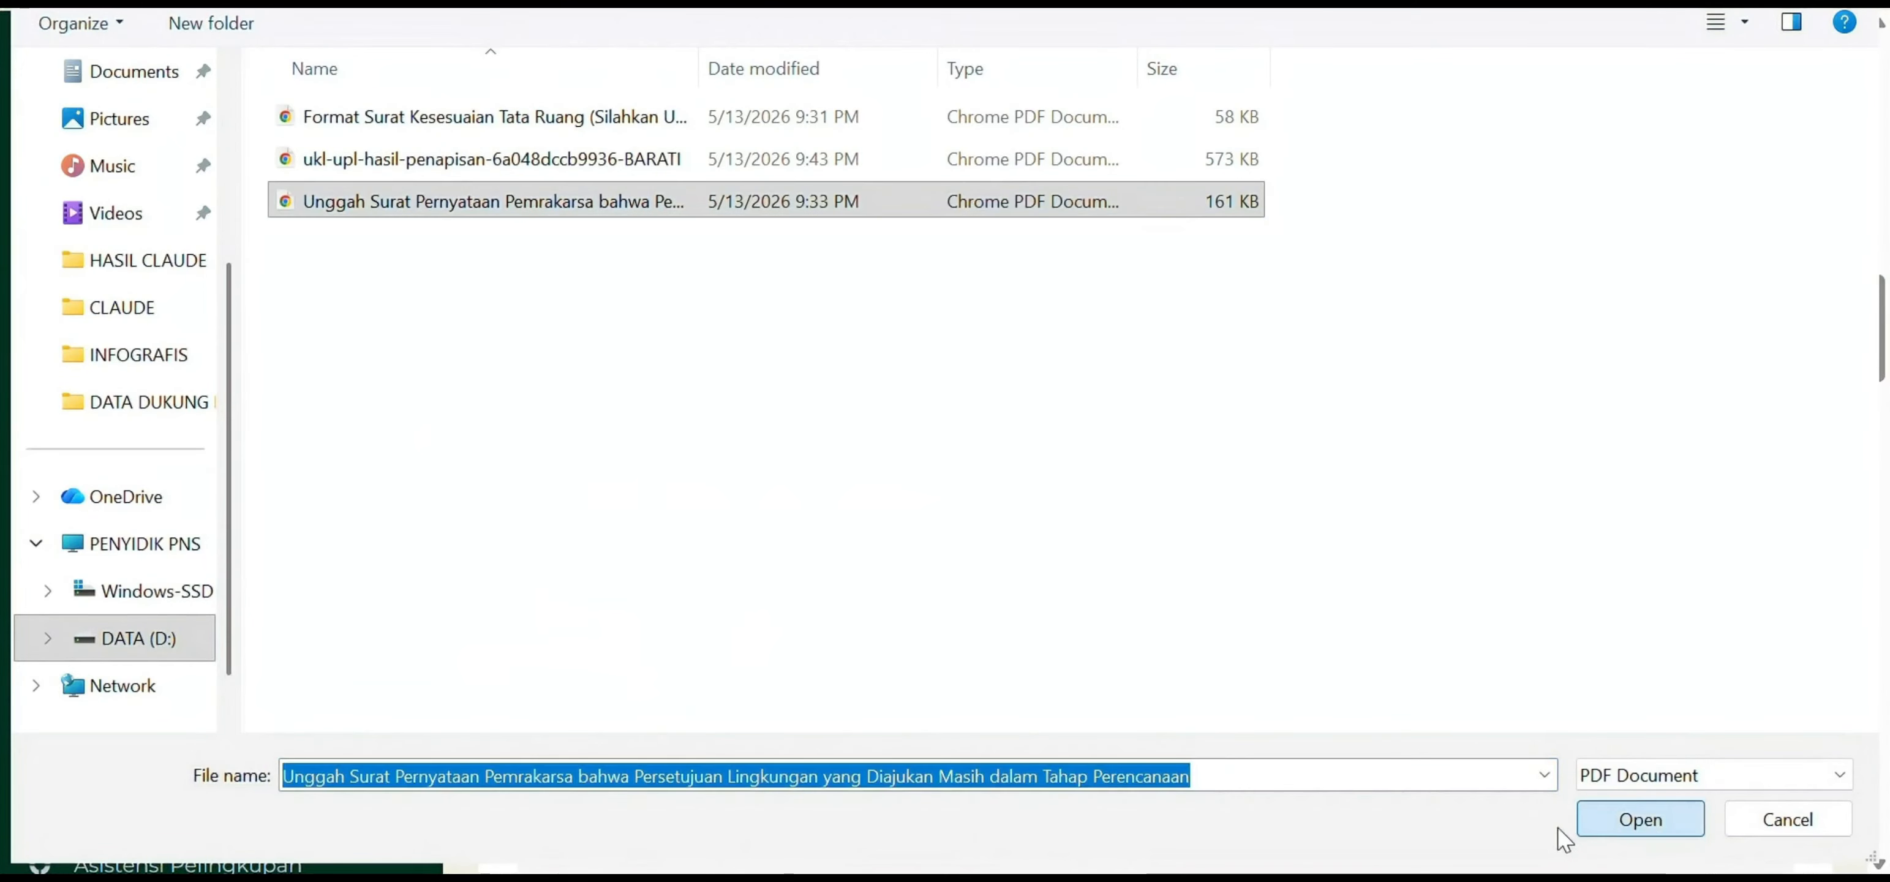
Answer Ya to the PIPPIB location question to examine its exemption letter upload, and set the answer back to Tidak.
scroll(888, 646, down, 6)
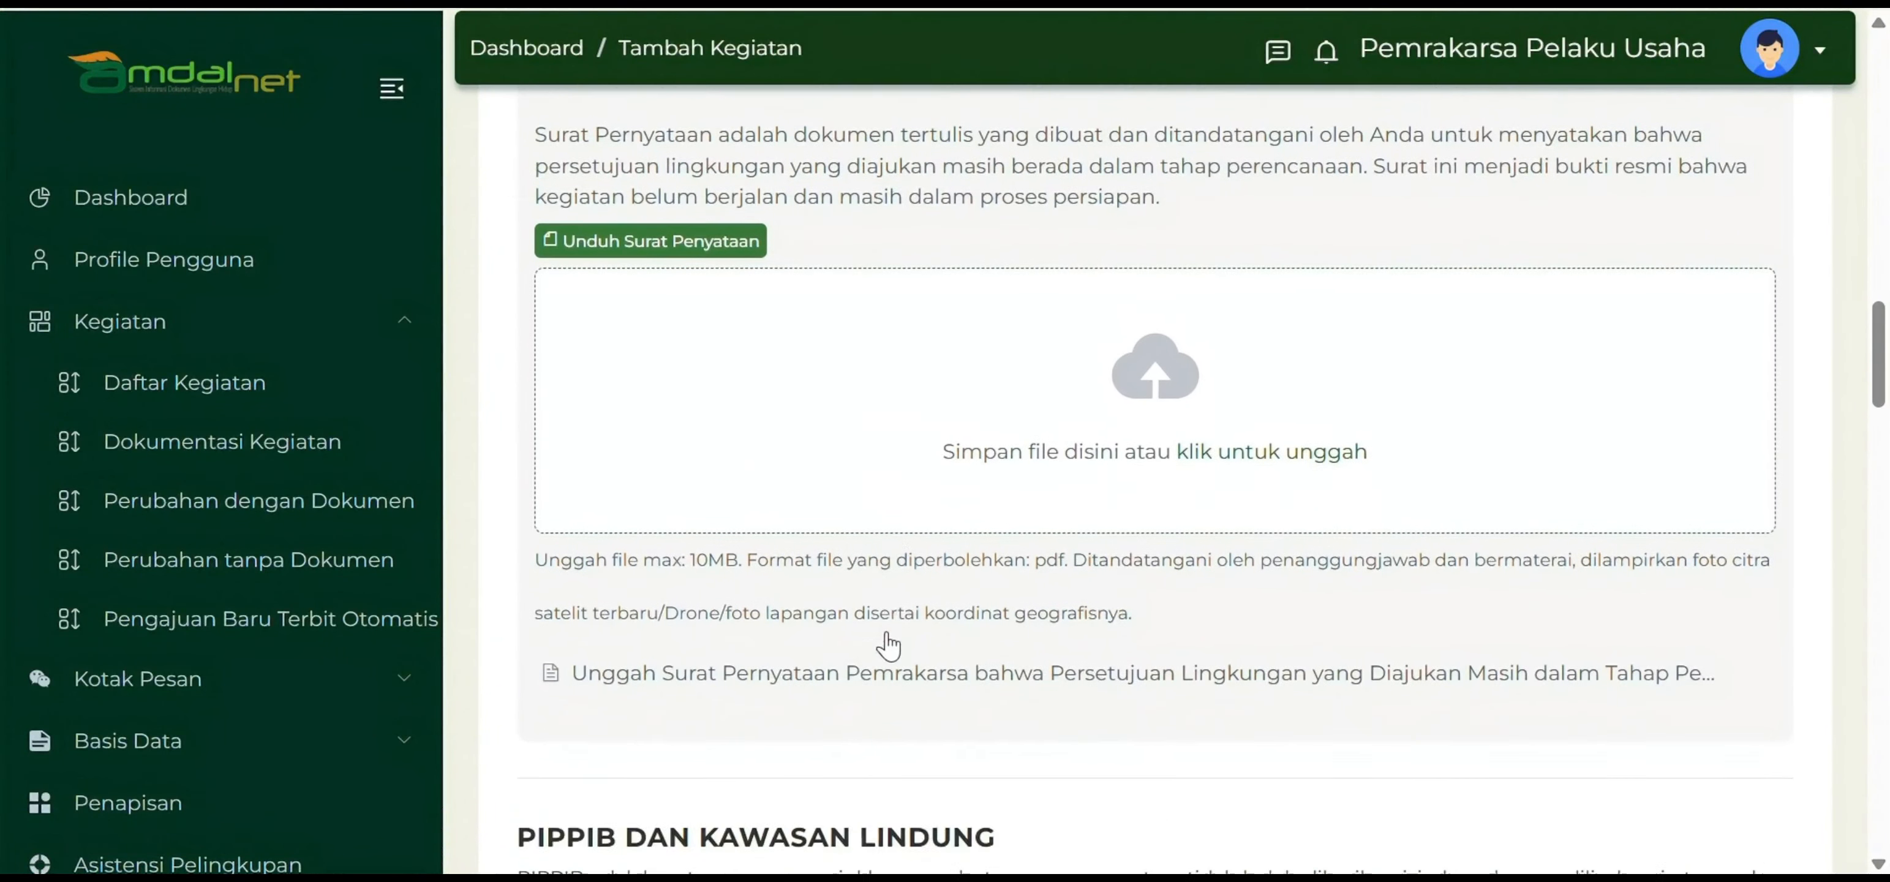
scroll(889, 624, down, 2)
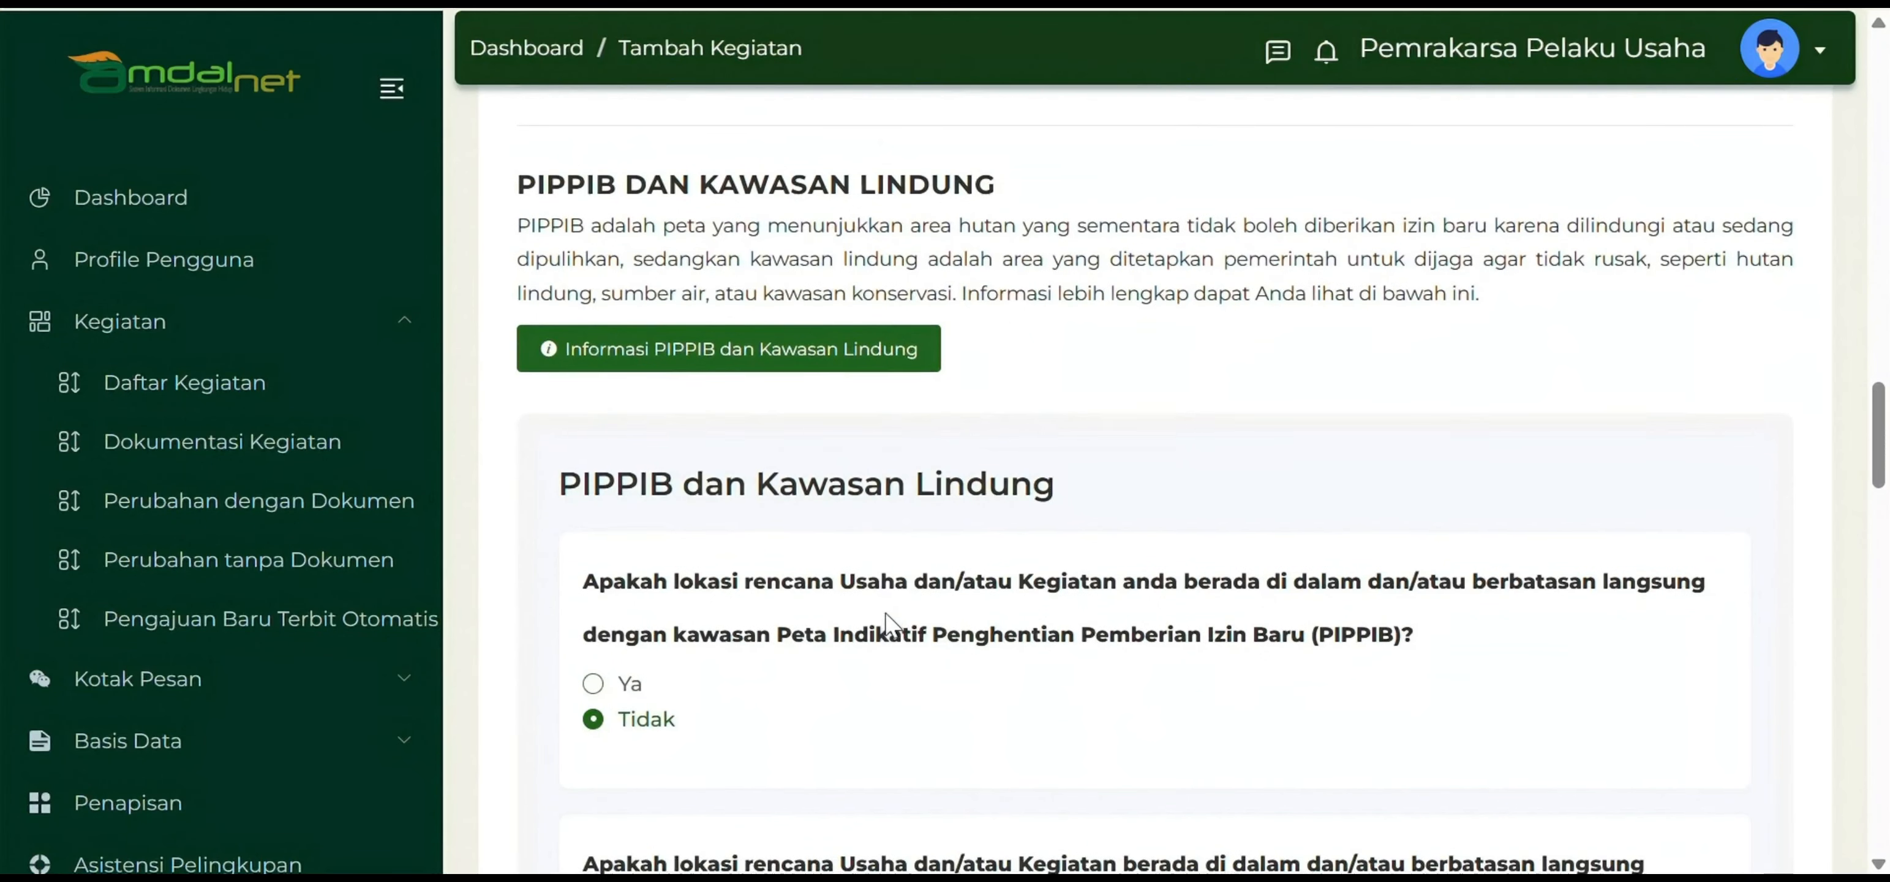
scroll(696, 615, down, 2)
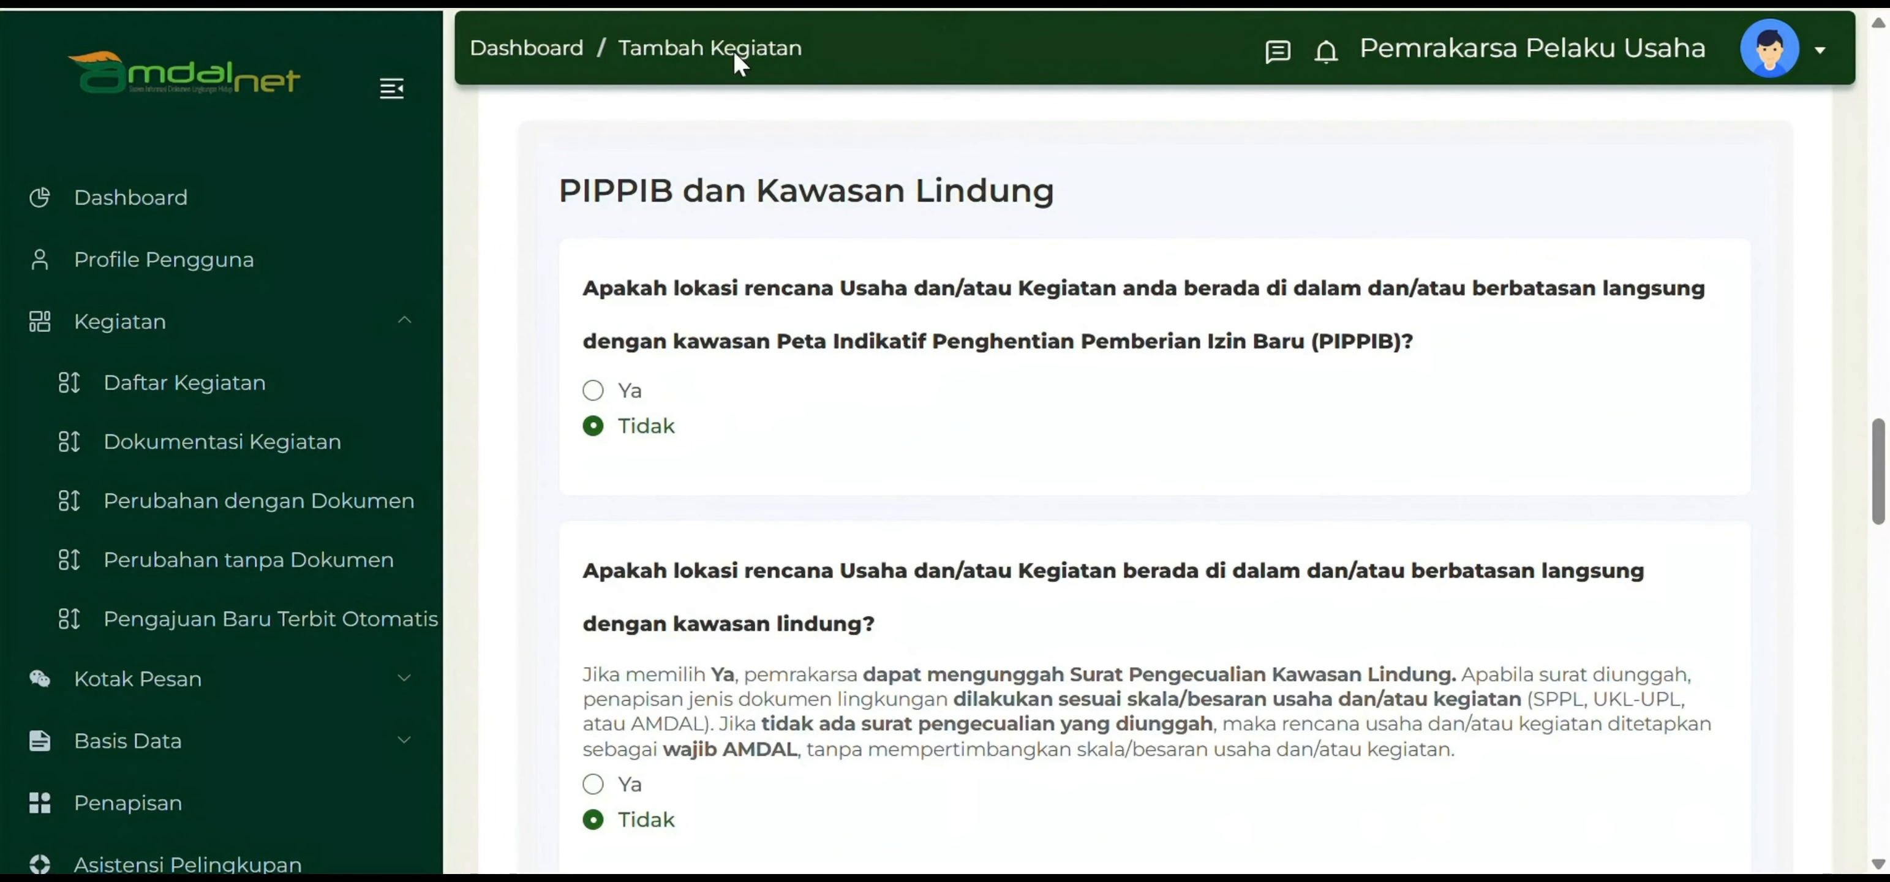
click(593, 390)
scroll(767, 468, down, 4)
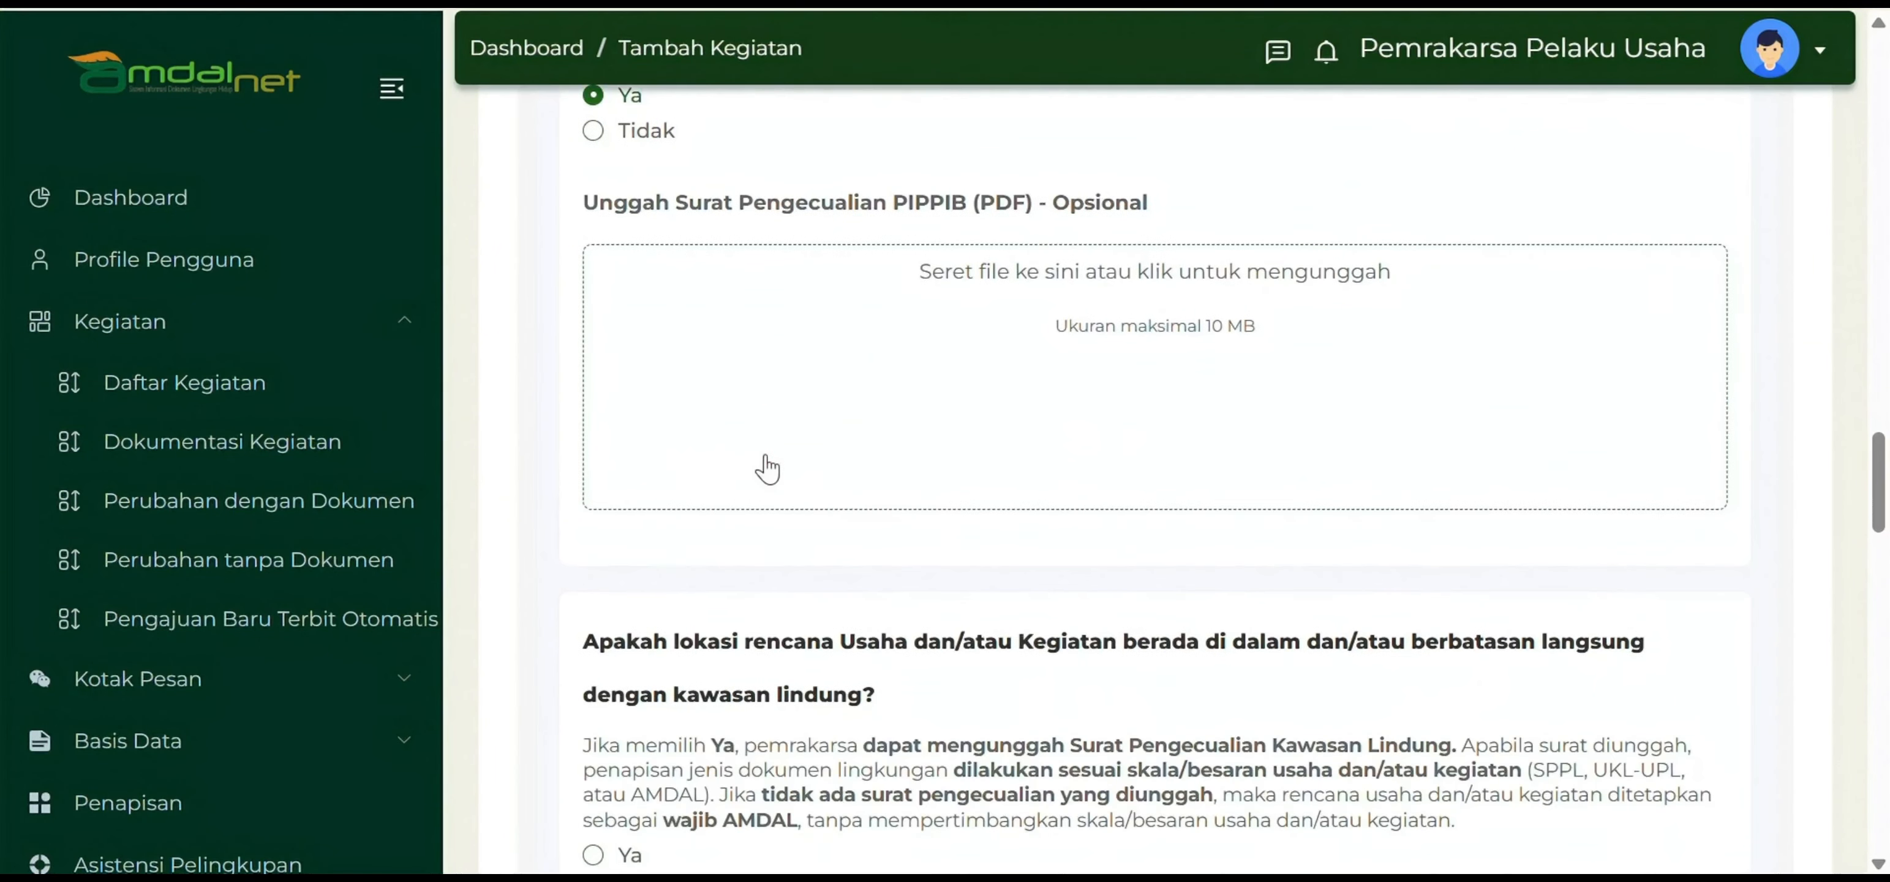
scroll(585, 430, up, 4)
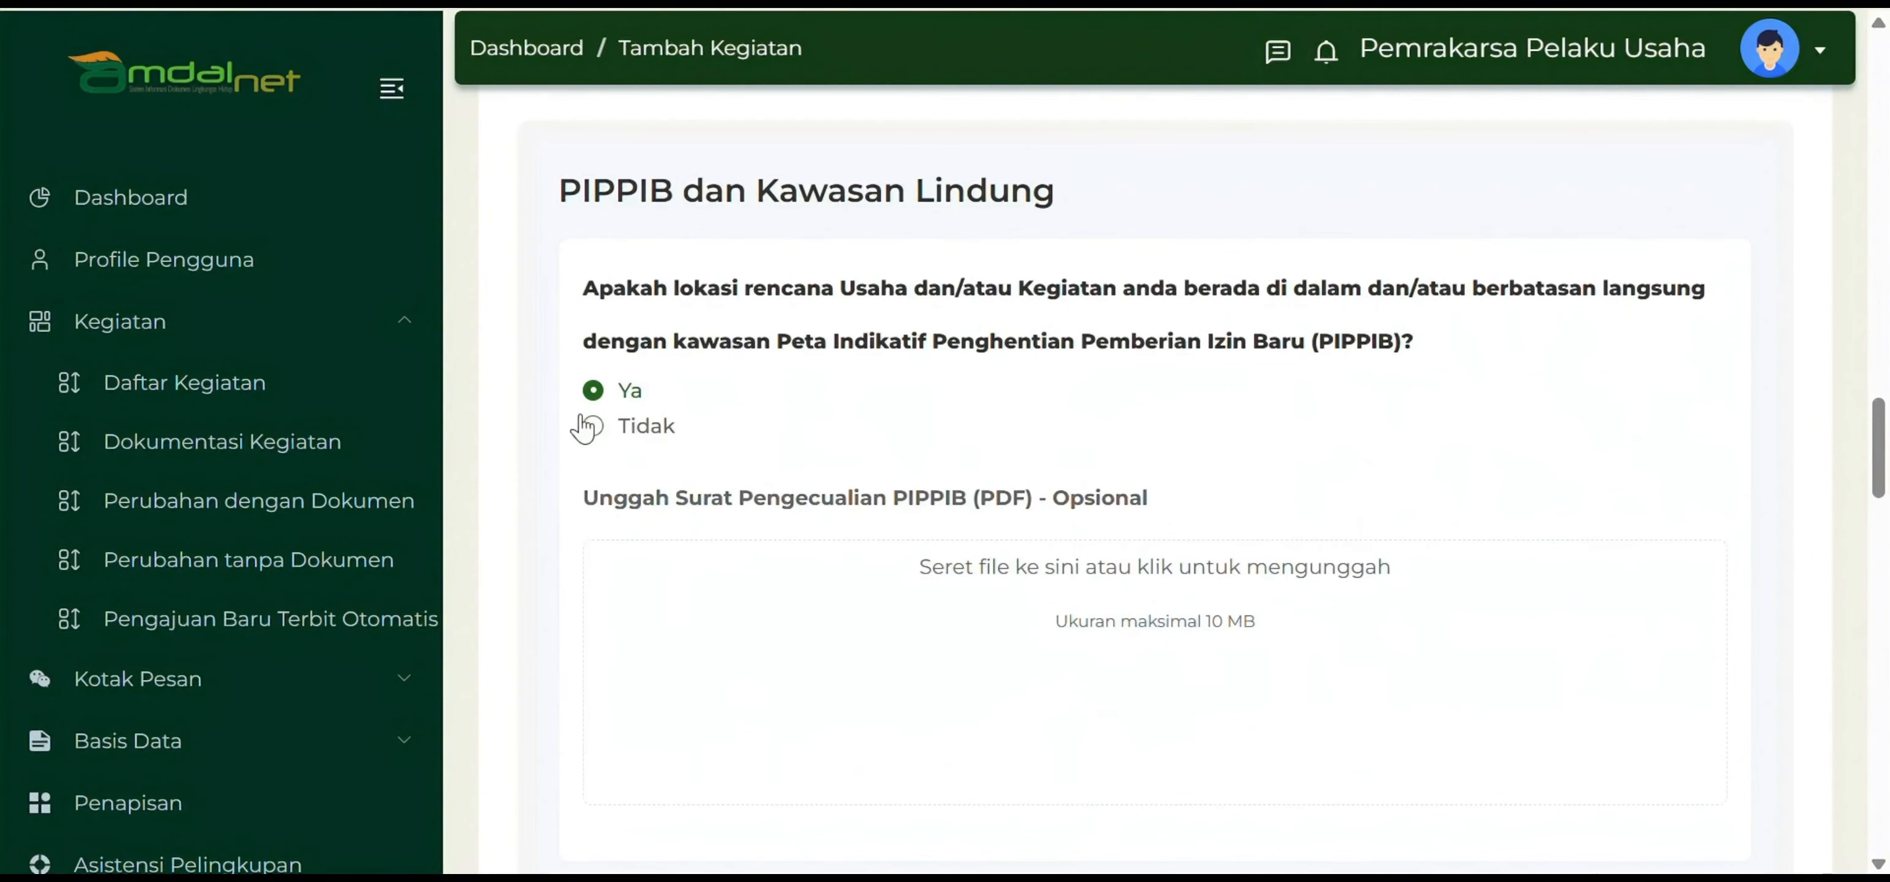
click(593, 426)
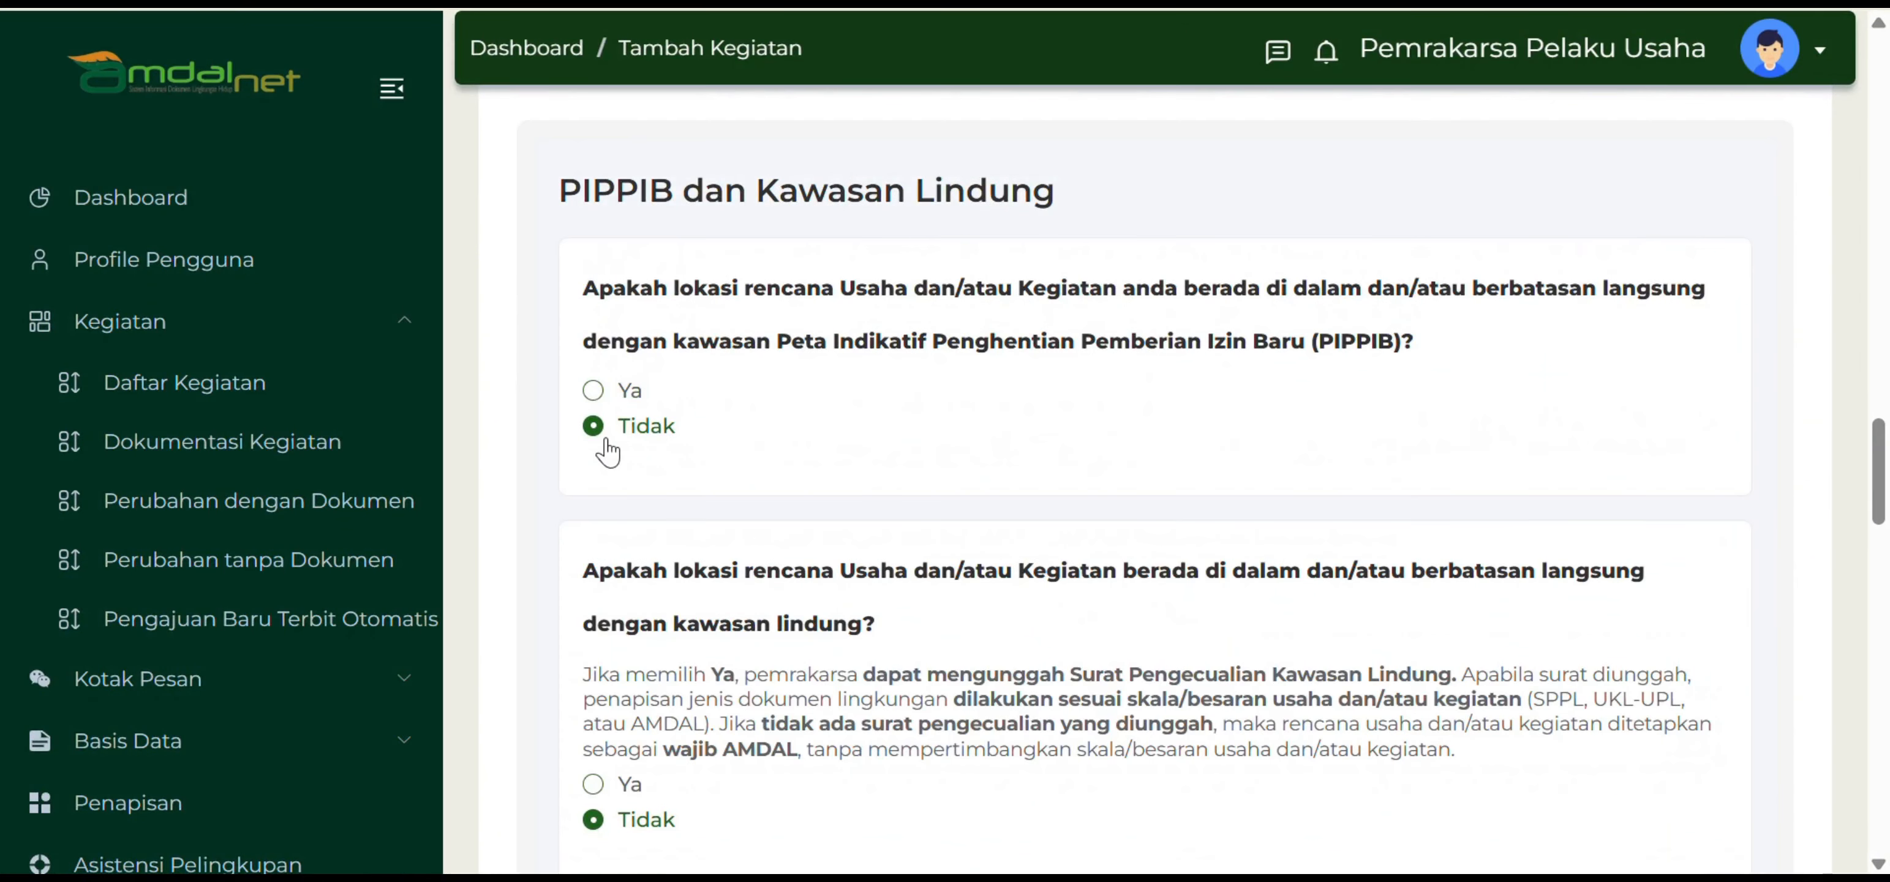
Answer Ya to the kawasan lindung question to examine its exemption letter upload, and return the answer to Tidak.
scroll(606, 449, down, 4)
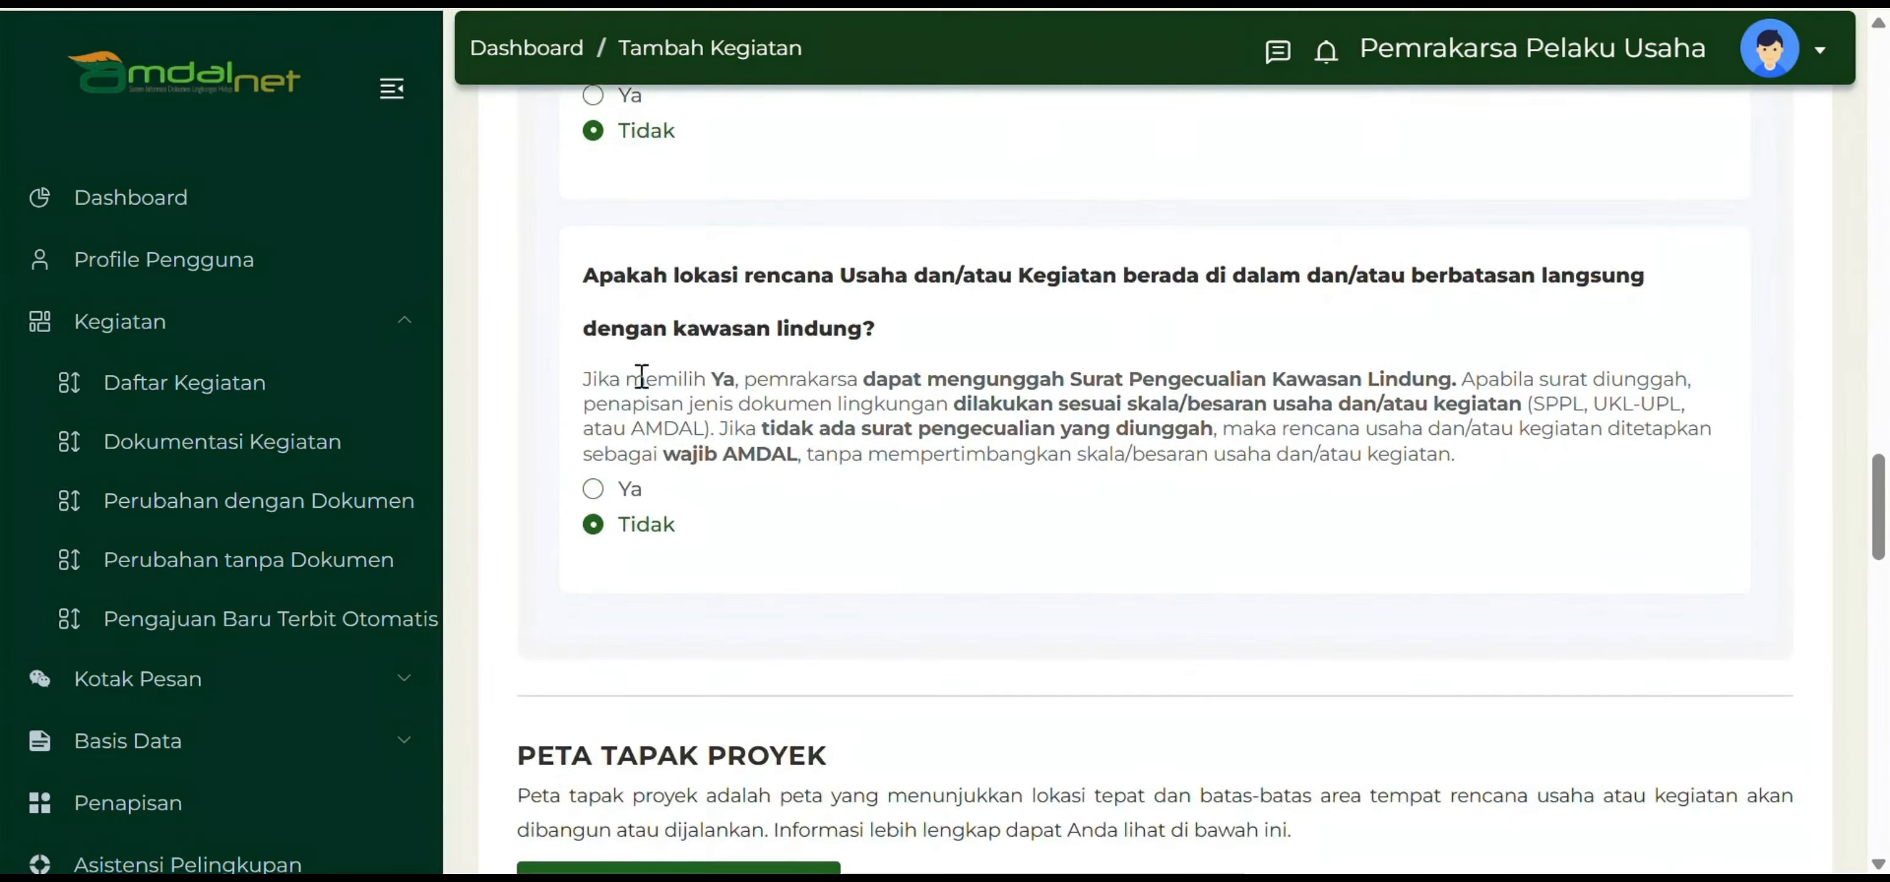
scroll(653, 452, up, 2)
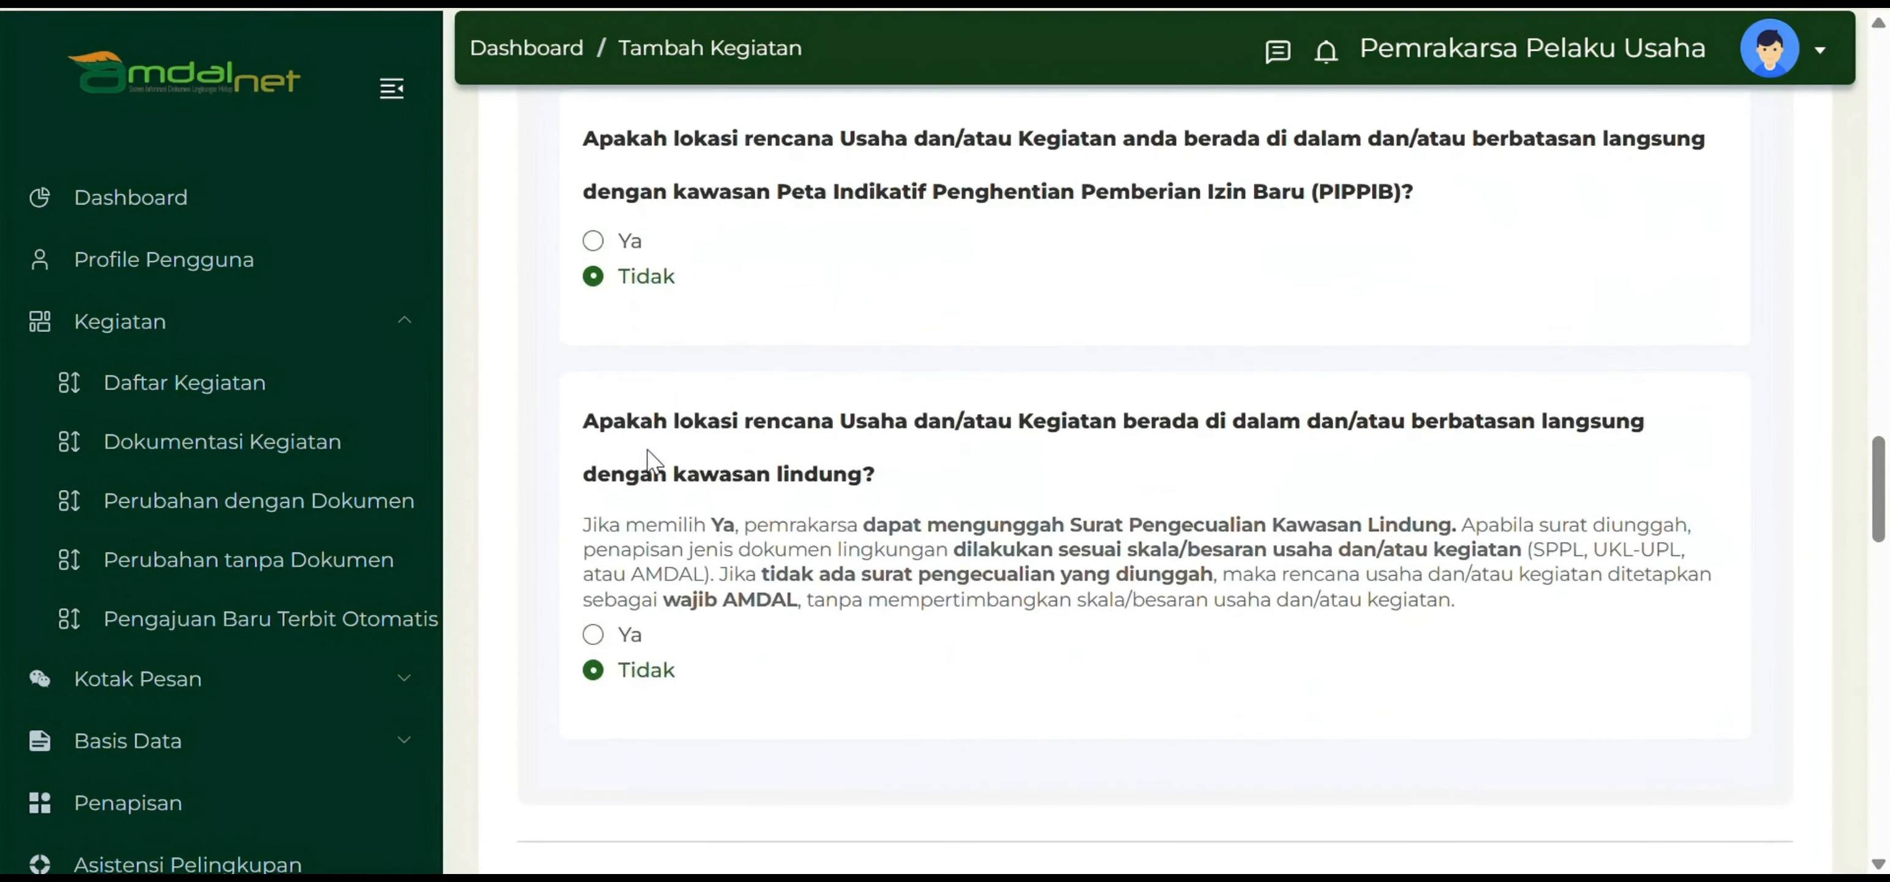
scroll(654, 452, down, 2)
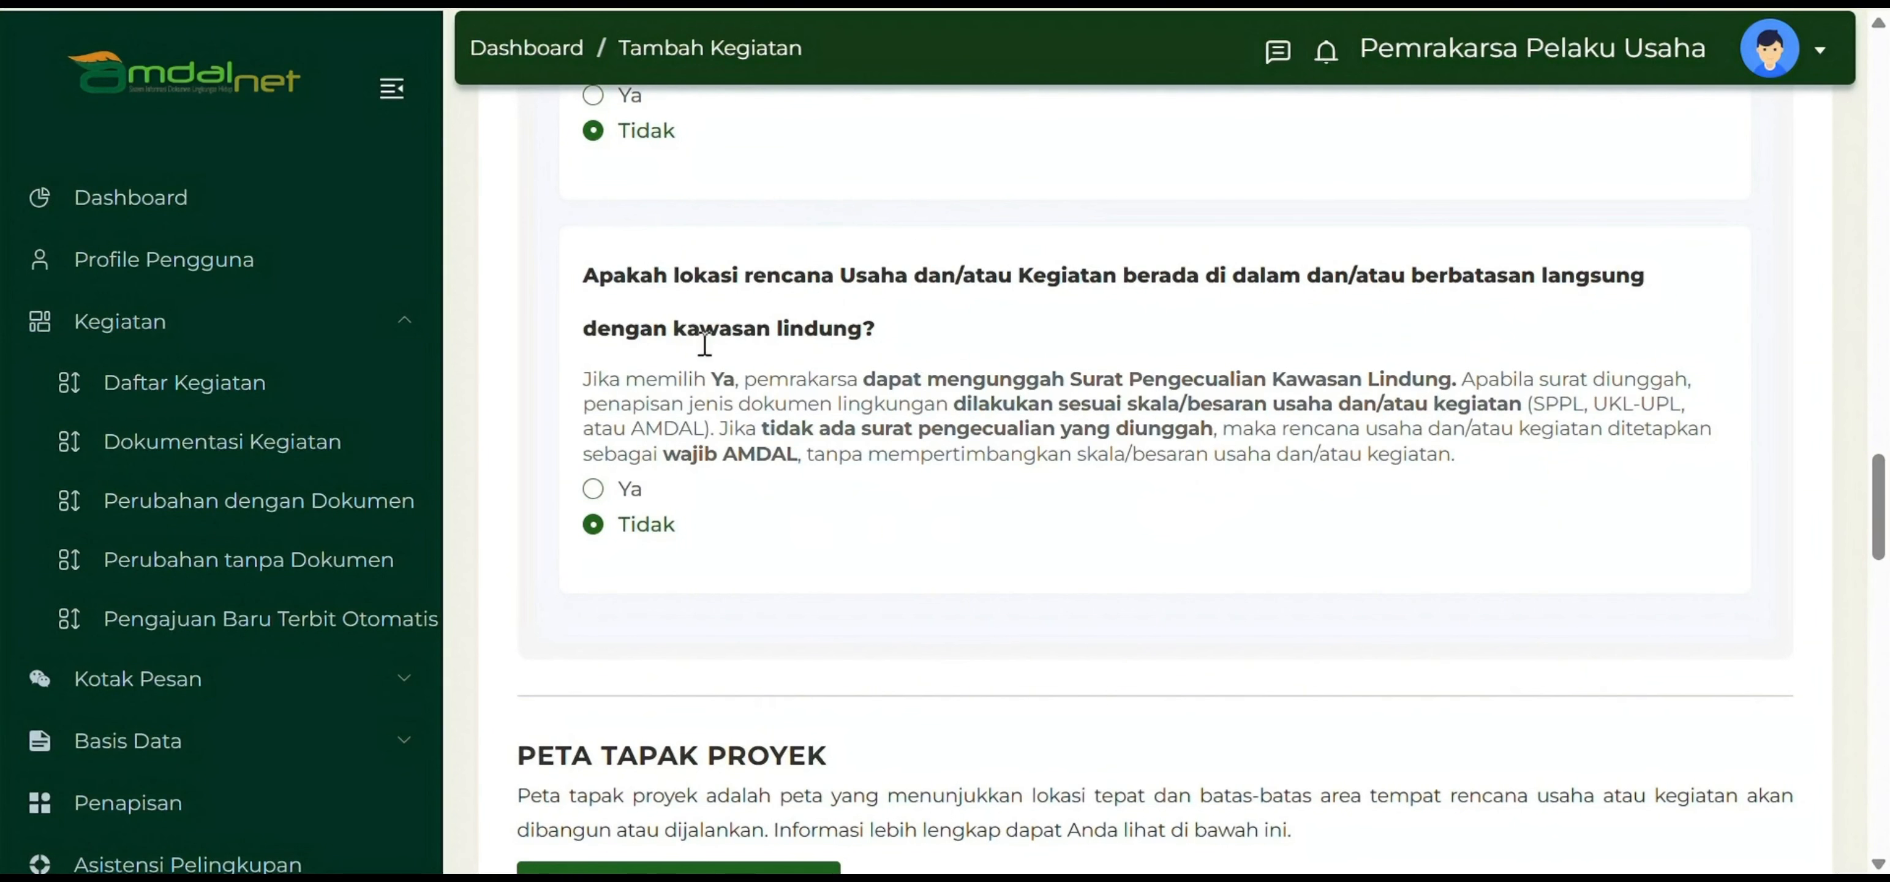
click(593, 488)
scroll(742, 523, down, 2)
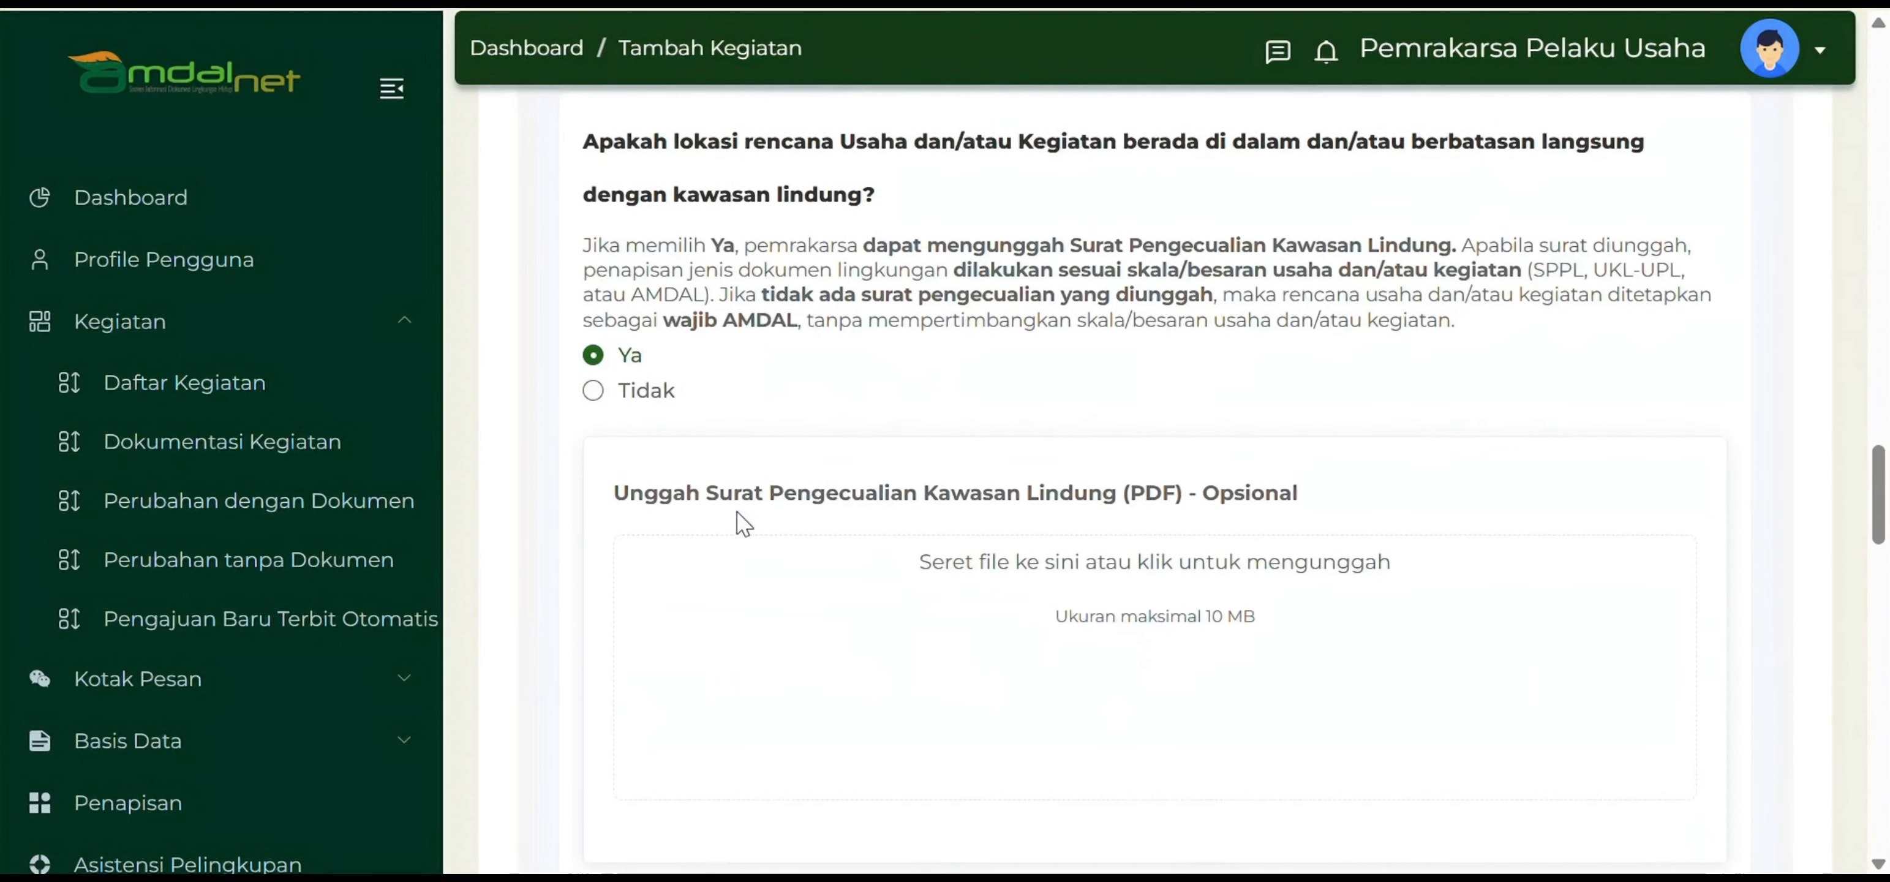
scroll(742, 523, down, 2)
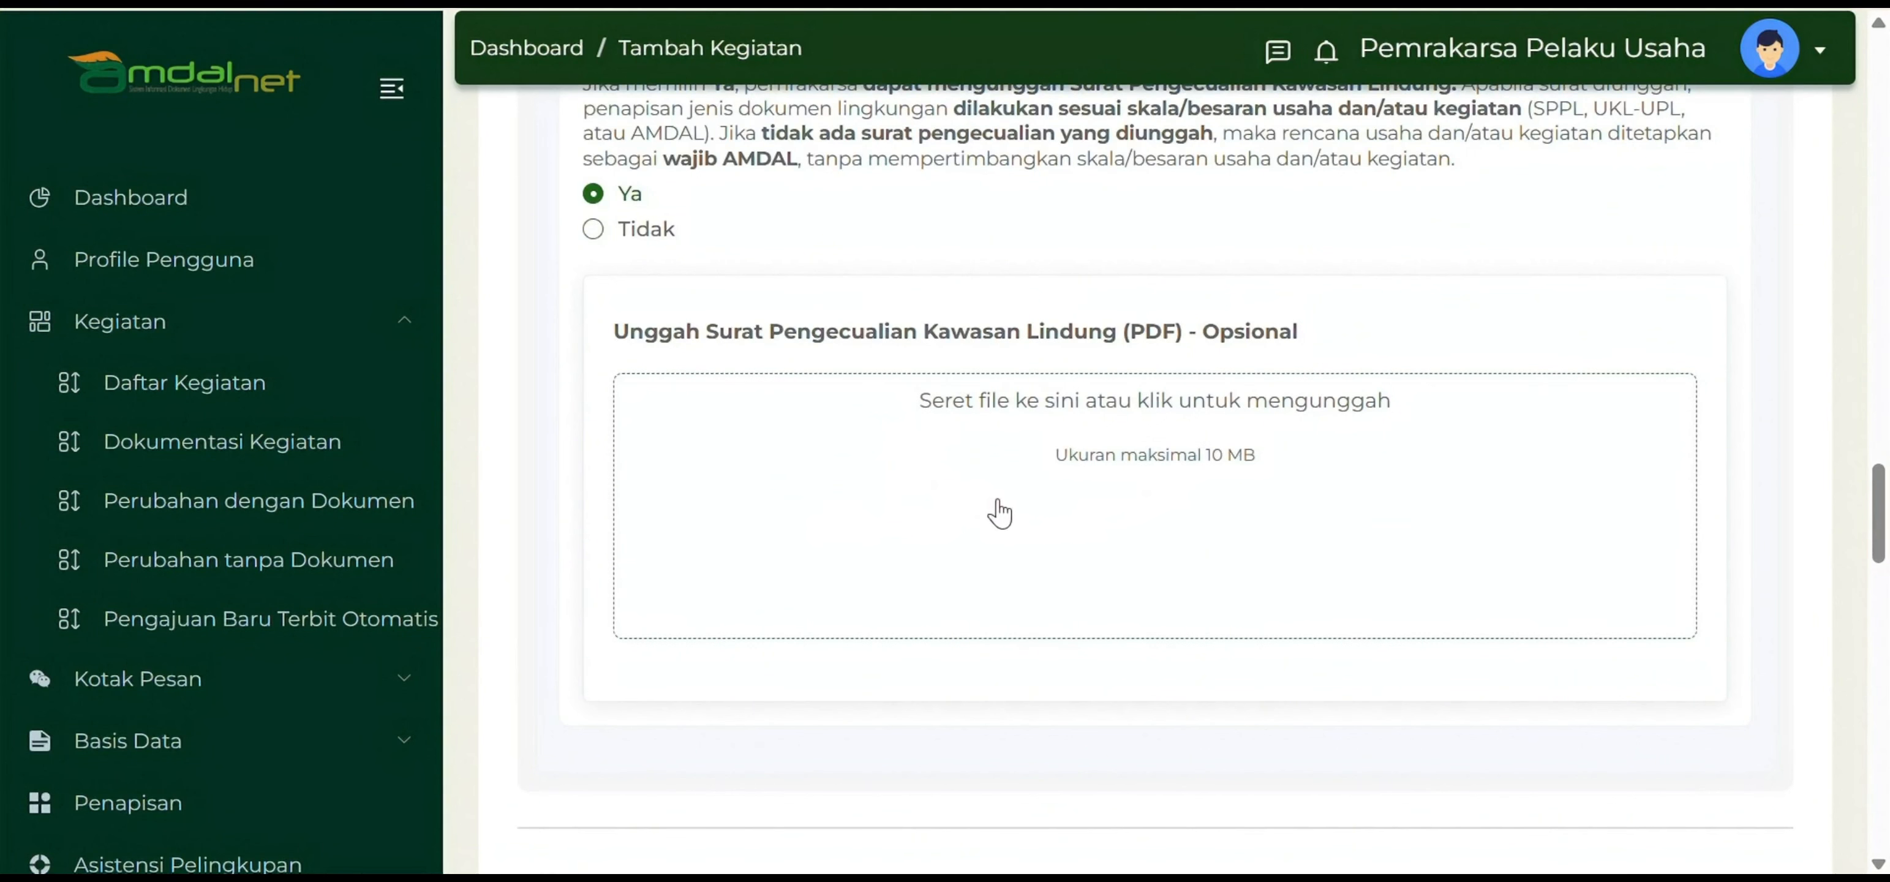
scroll(999, 514, up, 2)
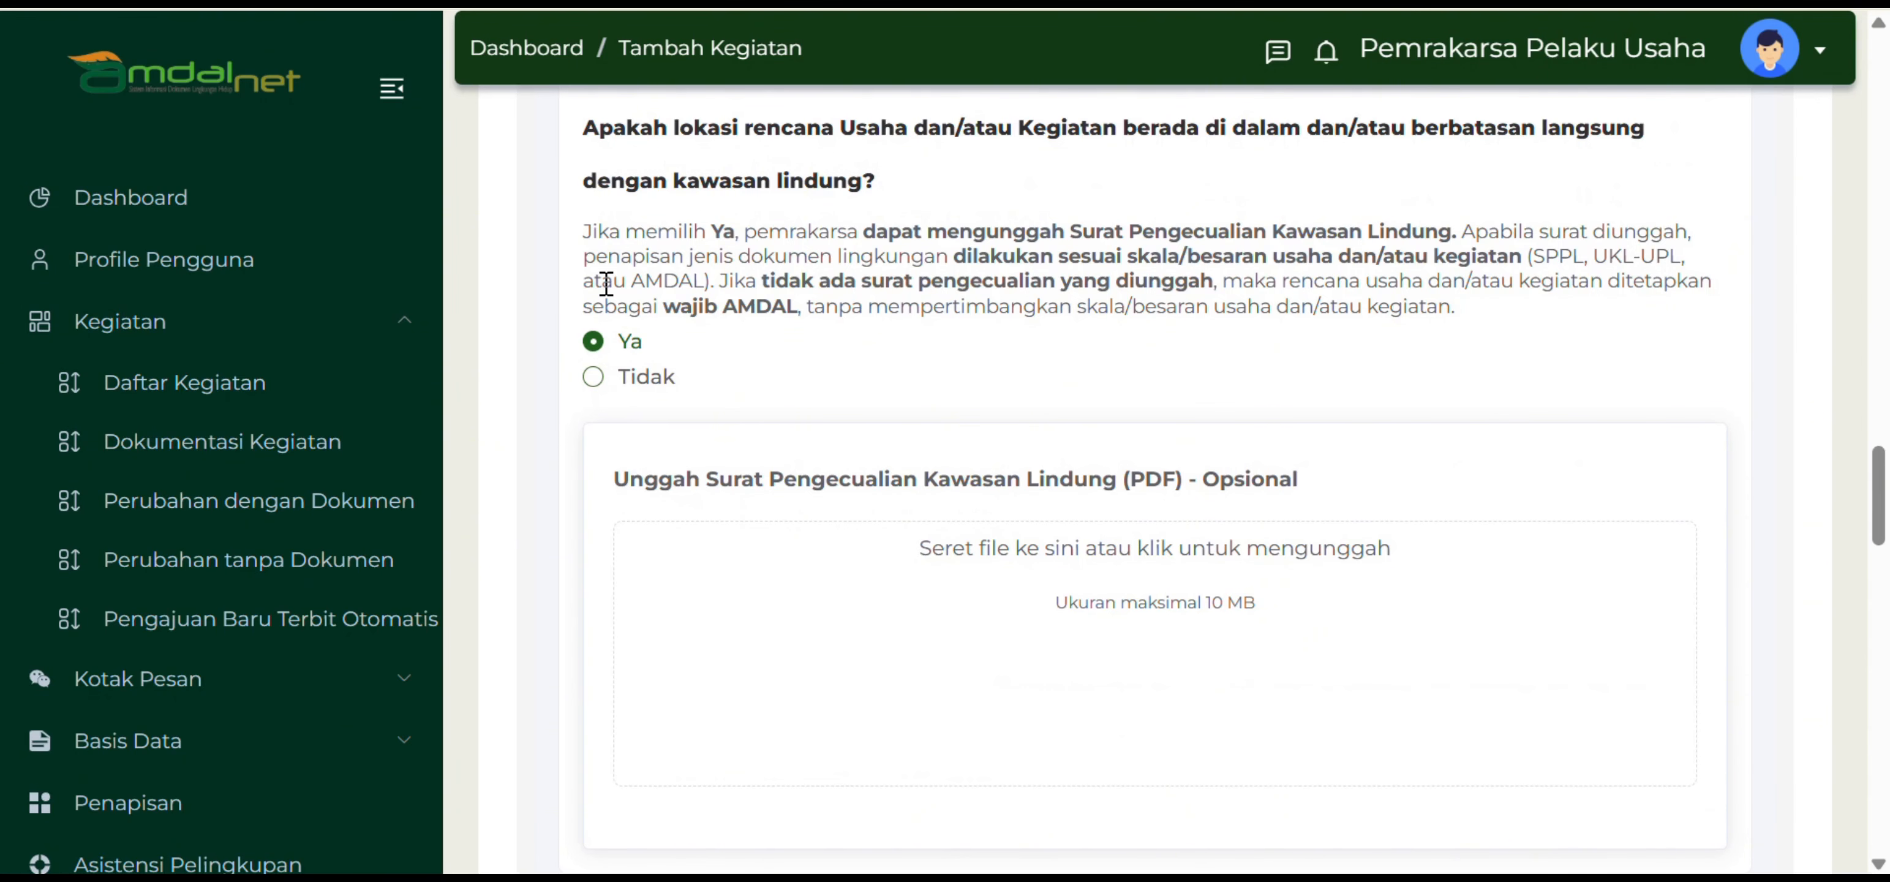
click(588, 381)
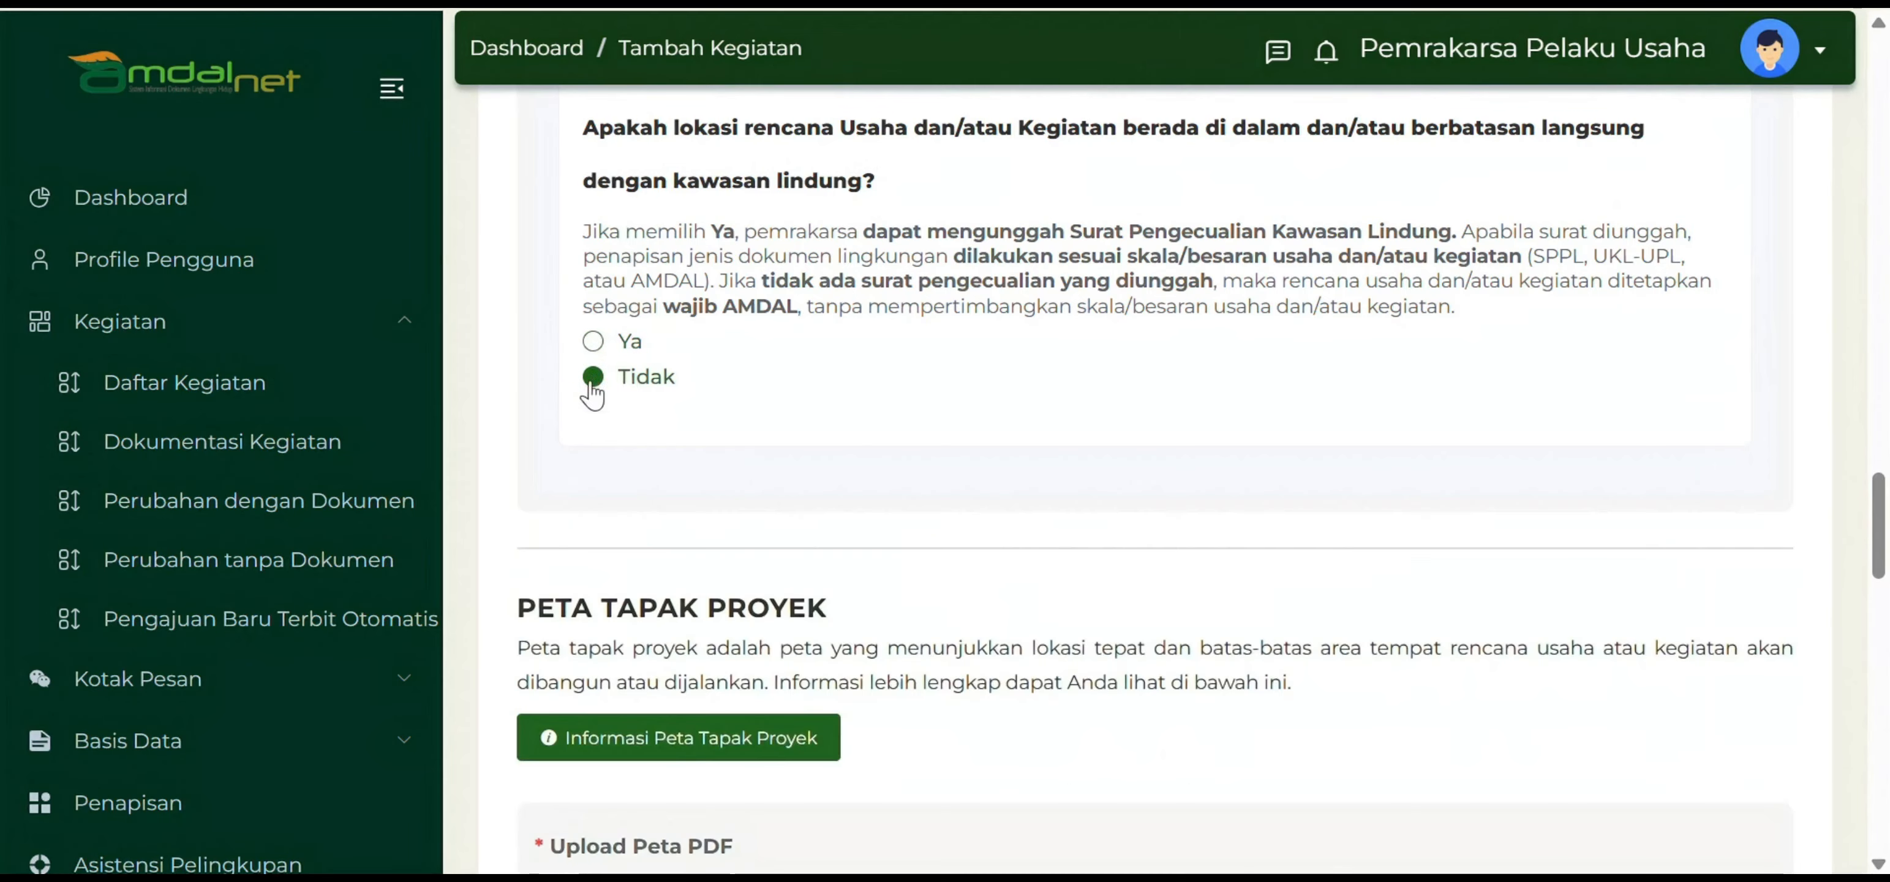
Upload the PDF "Format Surat Kesesuaian Tata Ruang (Silahkan Unduh Mandiri) .docx" as the project site map PDF.
scroll(660, 326, up, 4)
scroll(660, 325, down, 10)
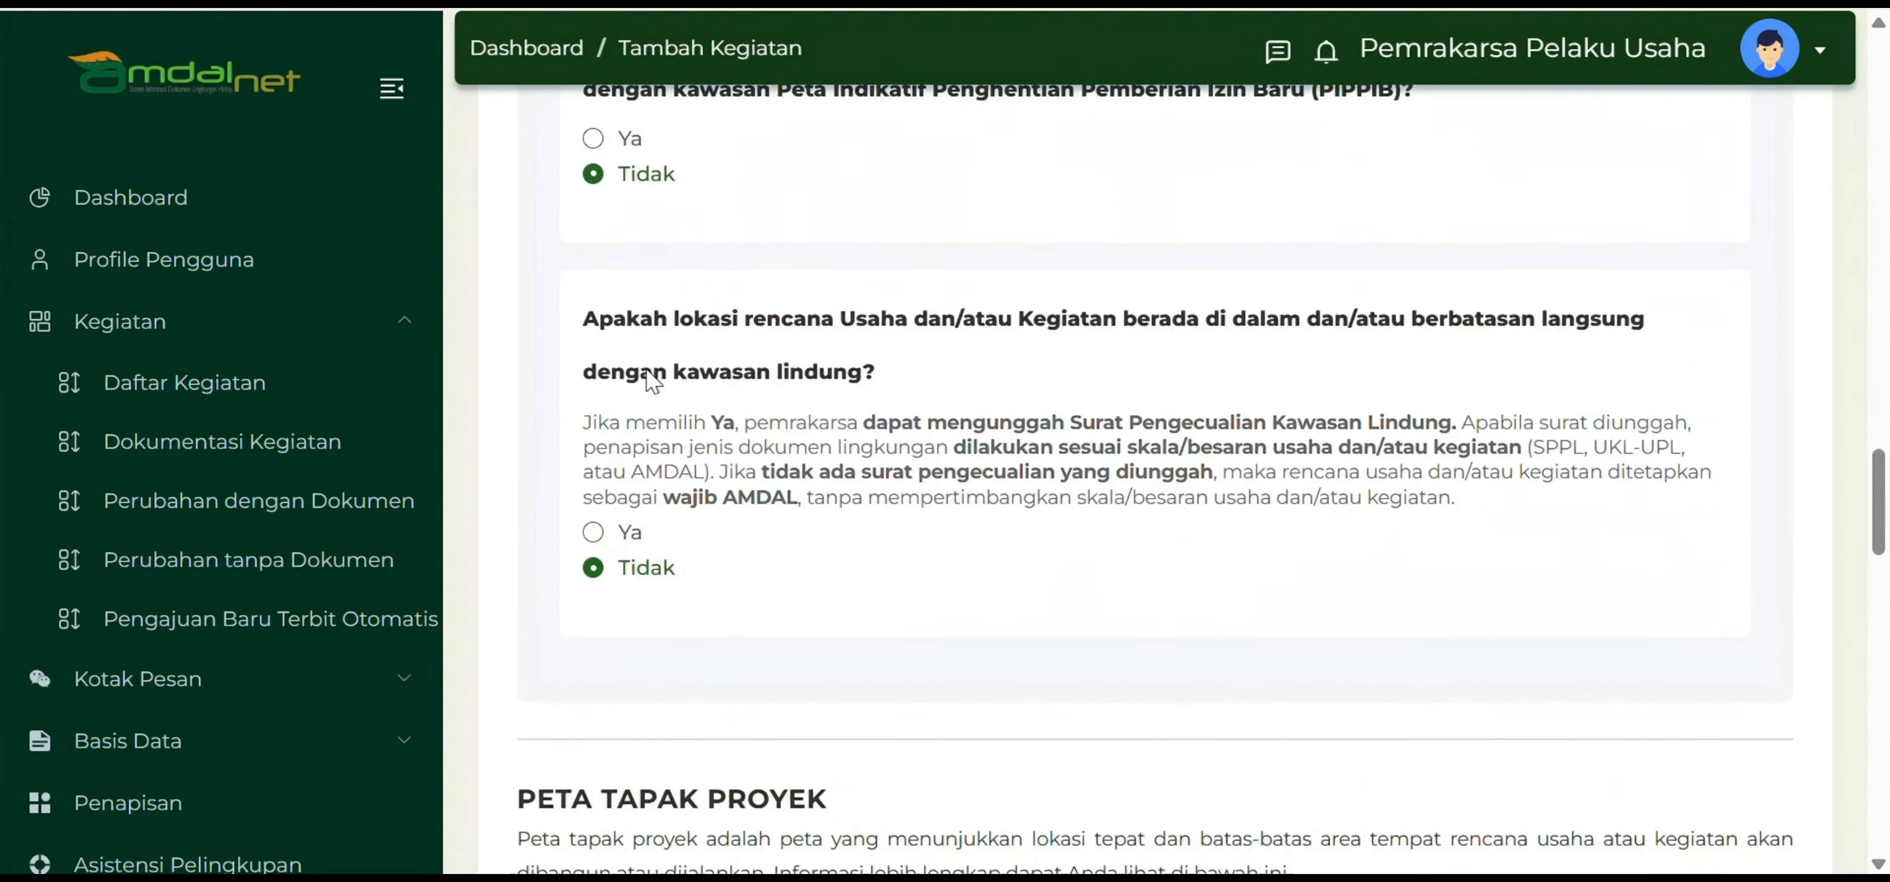
scroll(874, 366, up, 2)
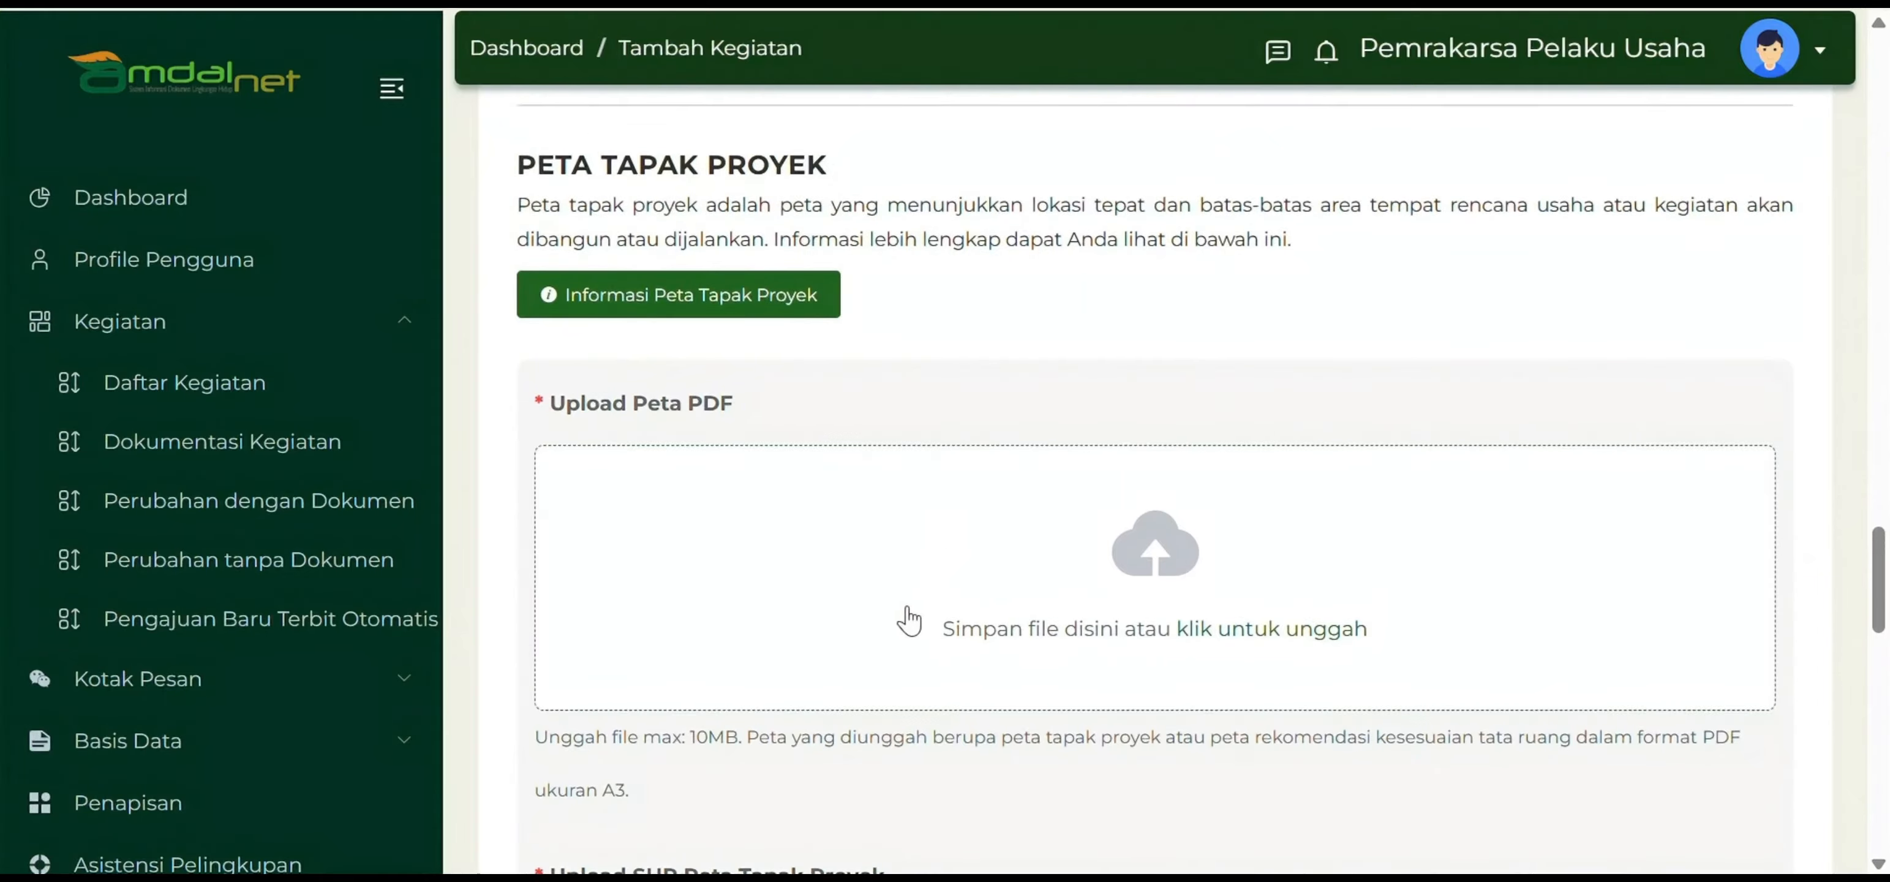
click(909, 626)
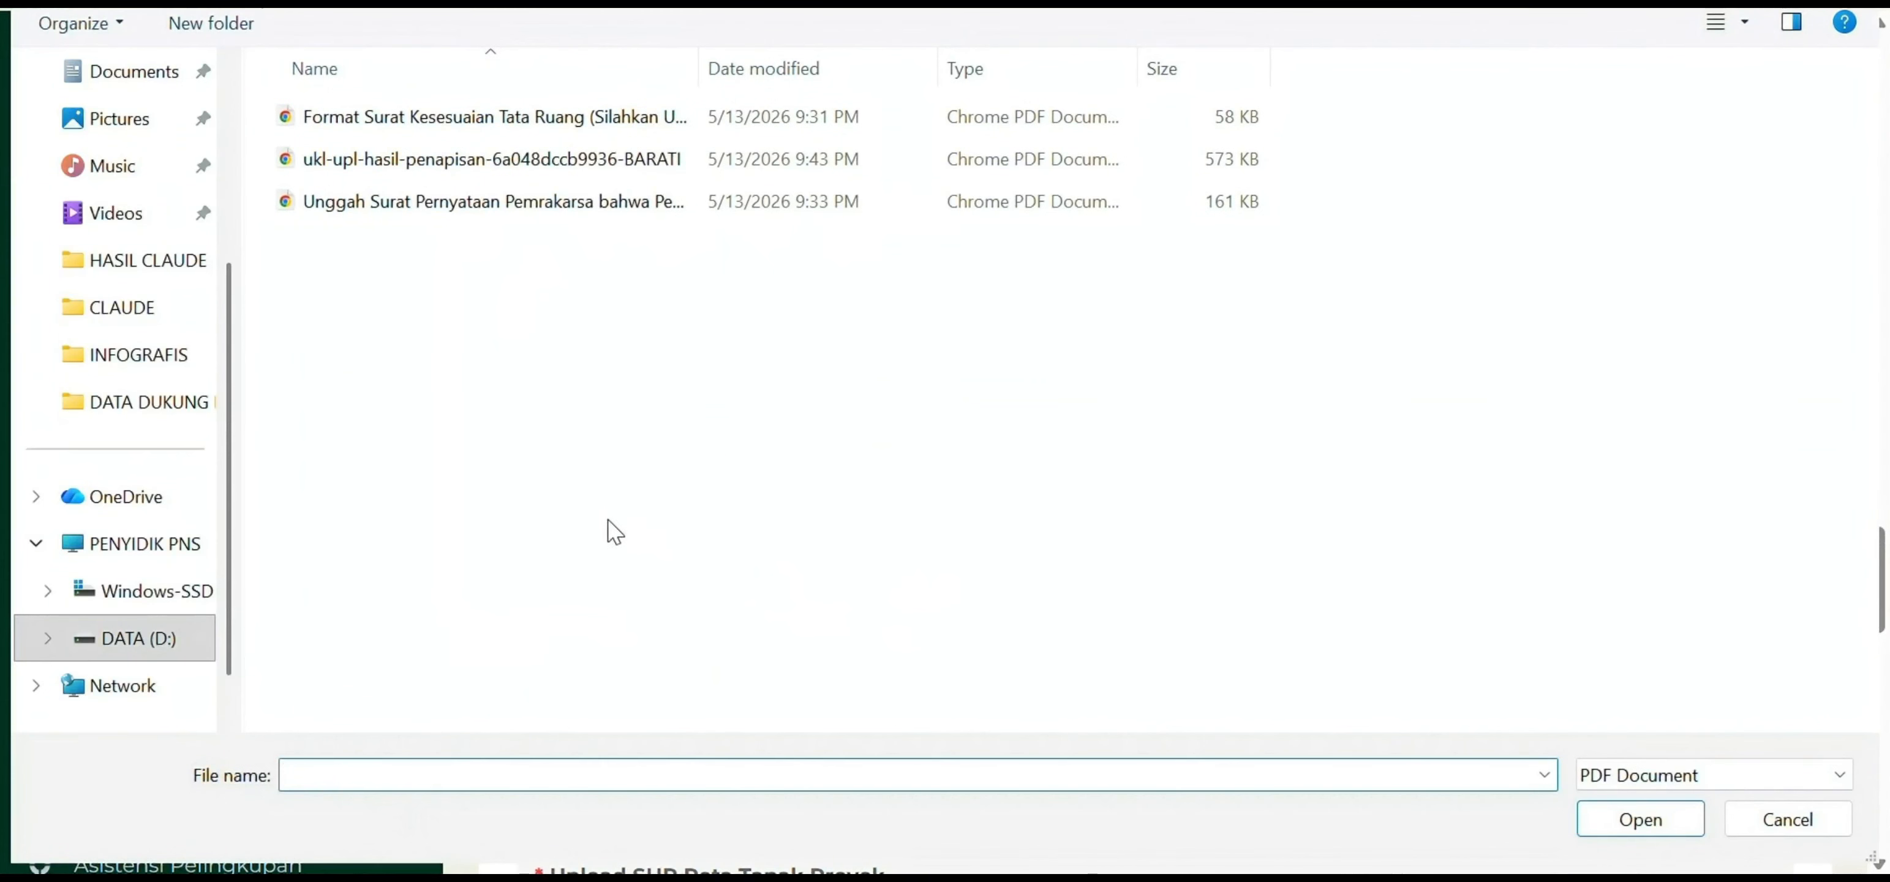
double_click(464, 119)
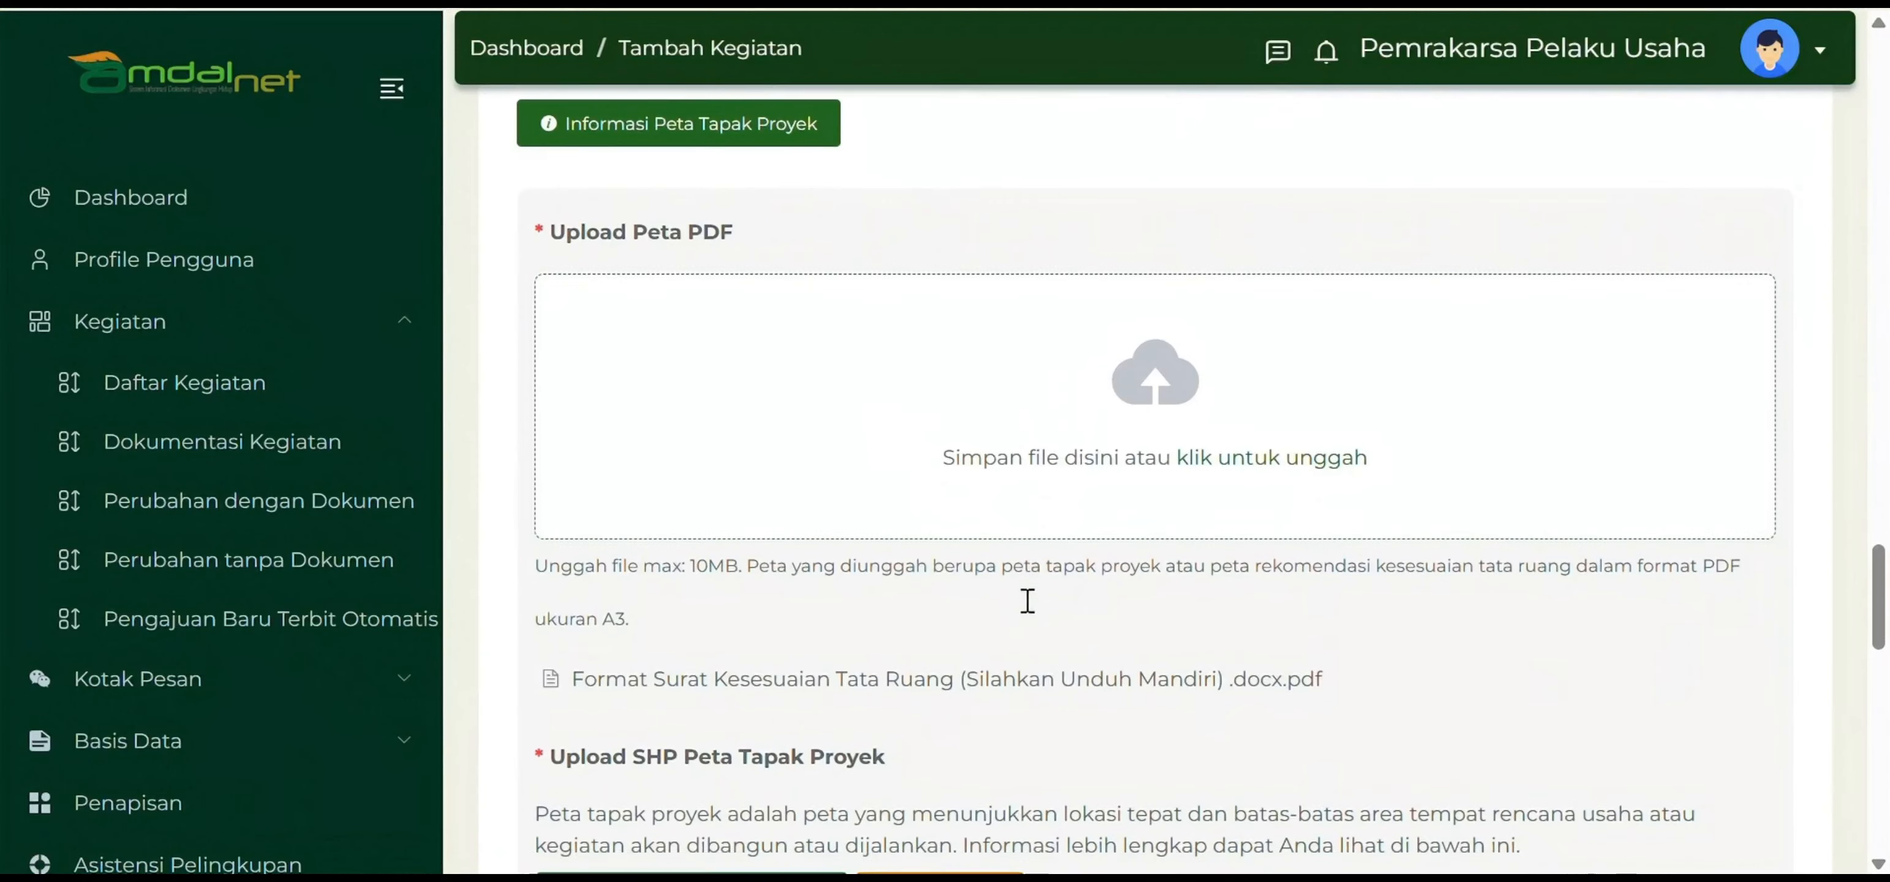
Upload template_peta_tapak_proyek.zip as the SHP file of the project site map.
scroll(1025, 599, down, 4)
scroll(1027, 608, down, 10)
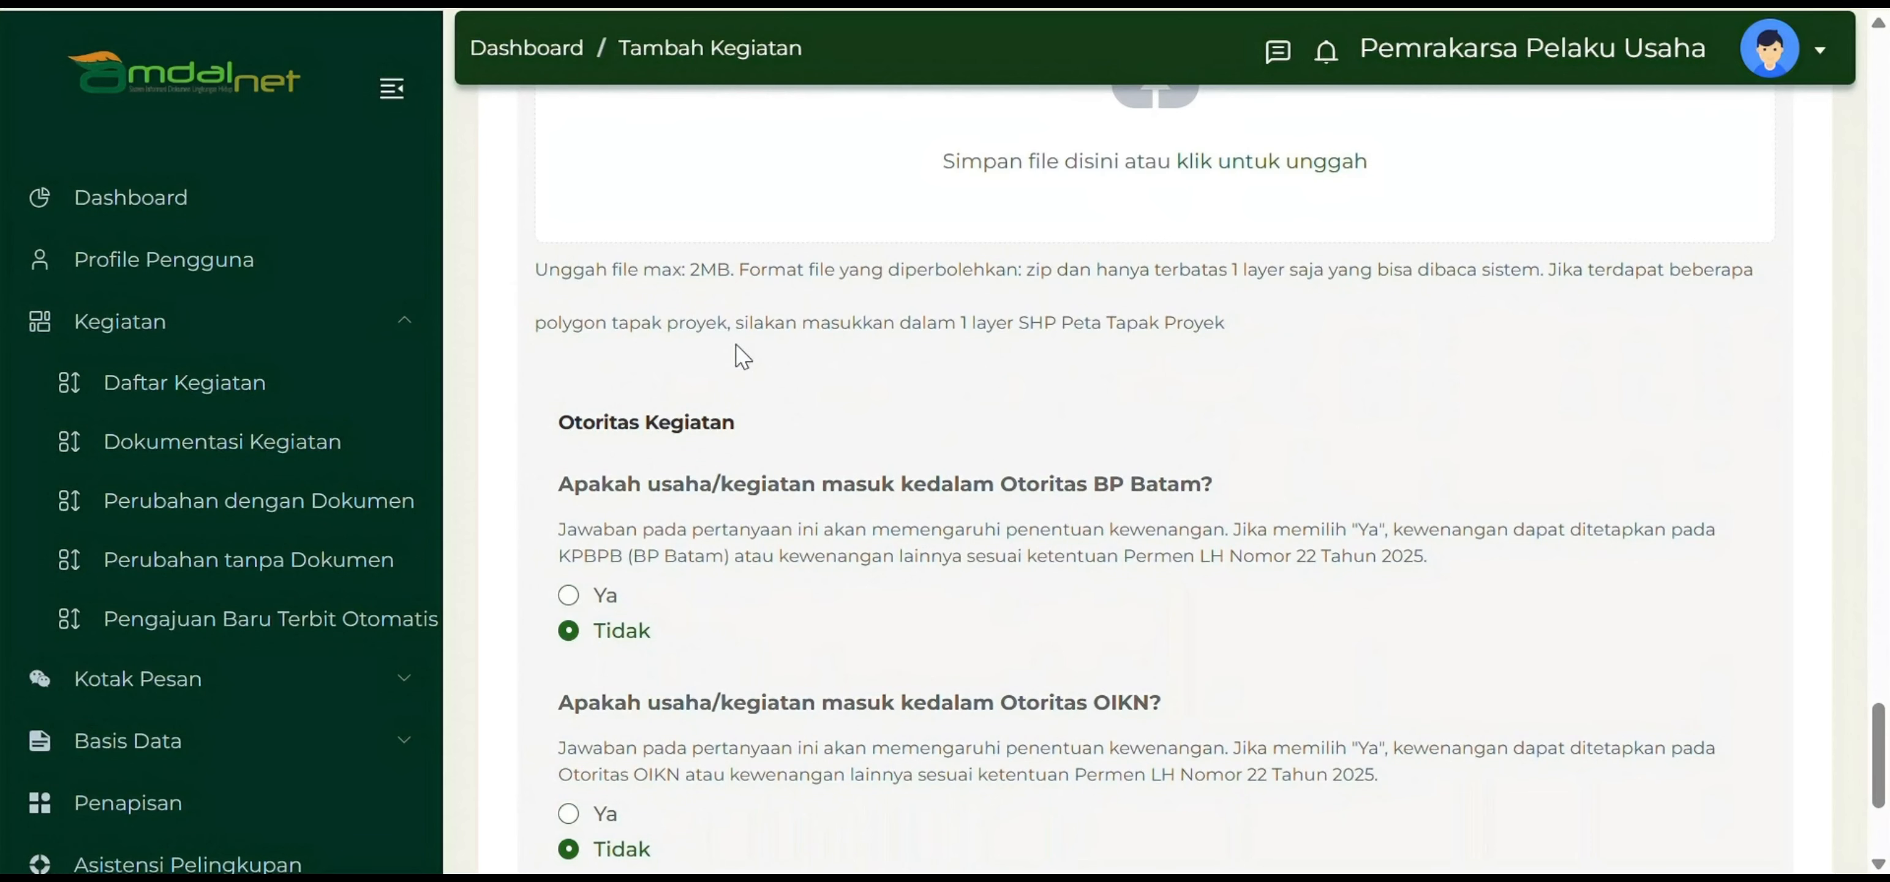
click(1358, 219)
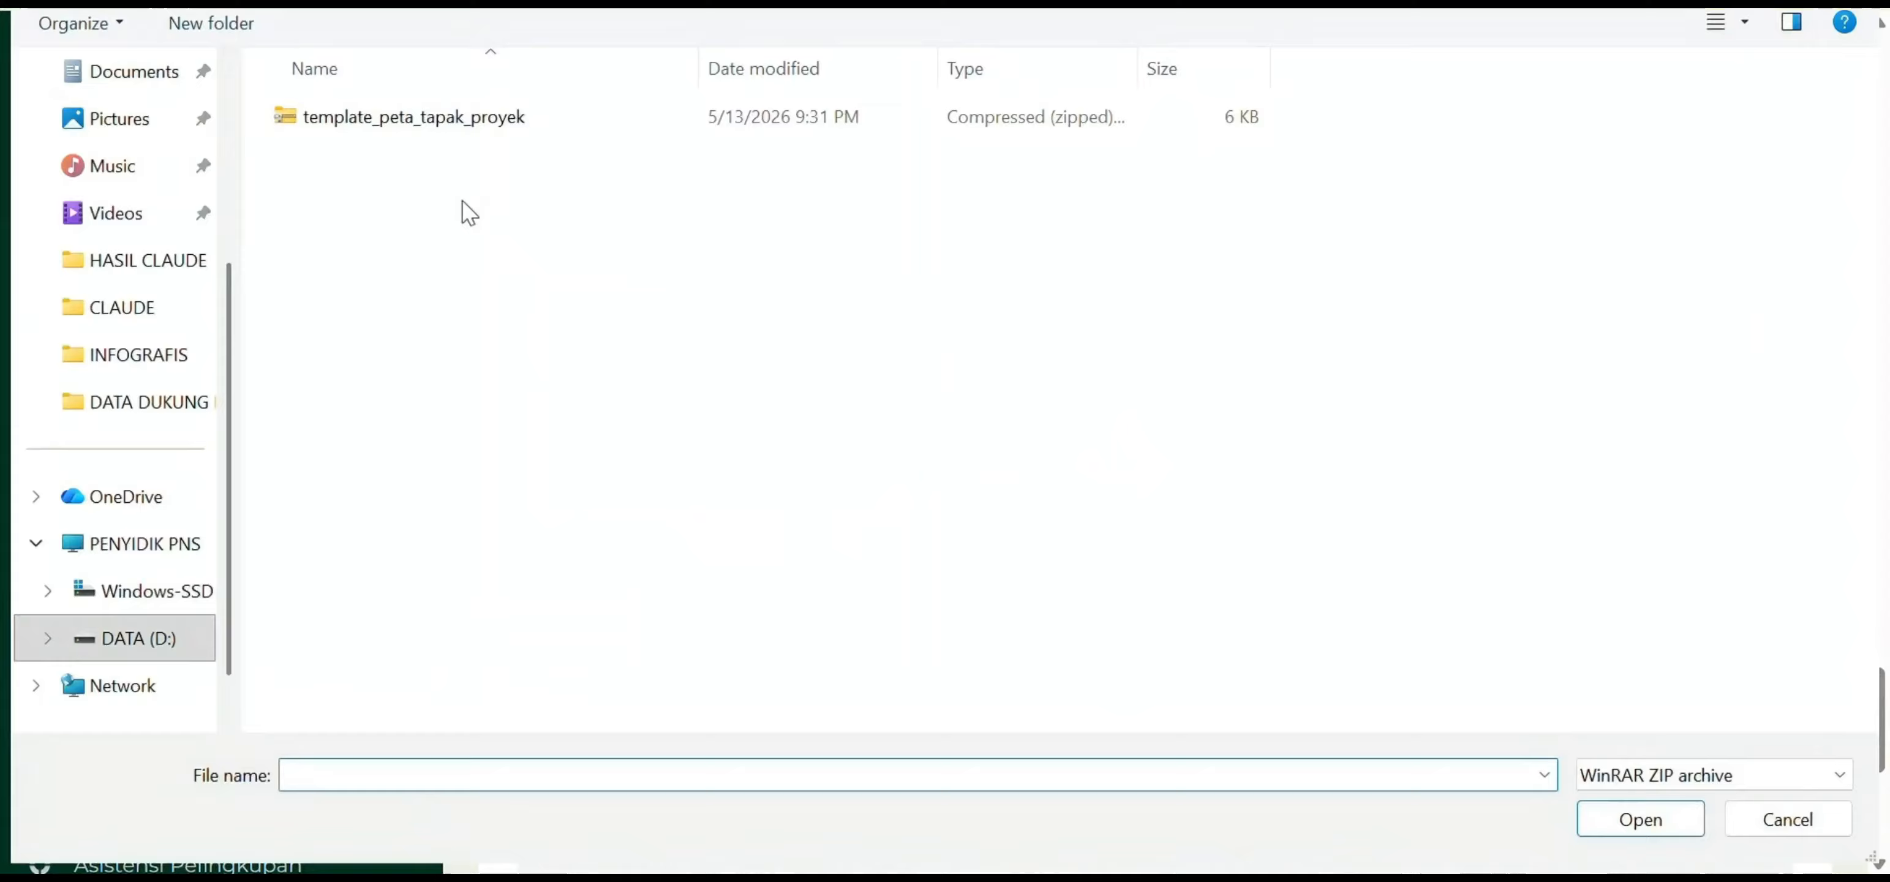
click(1680, 816)
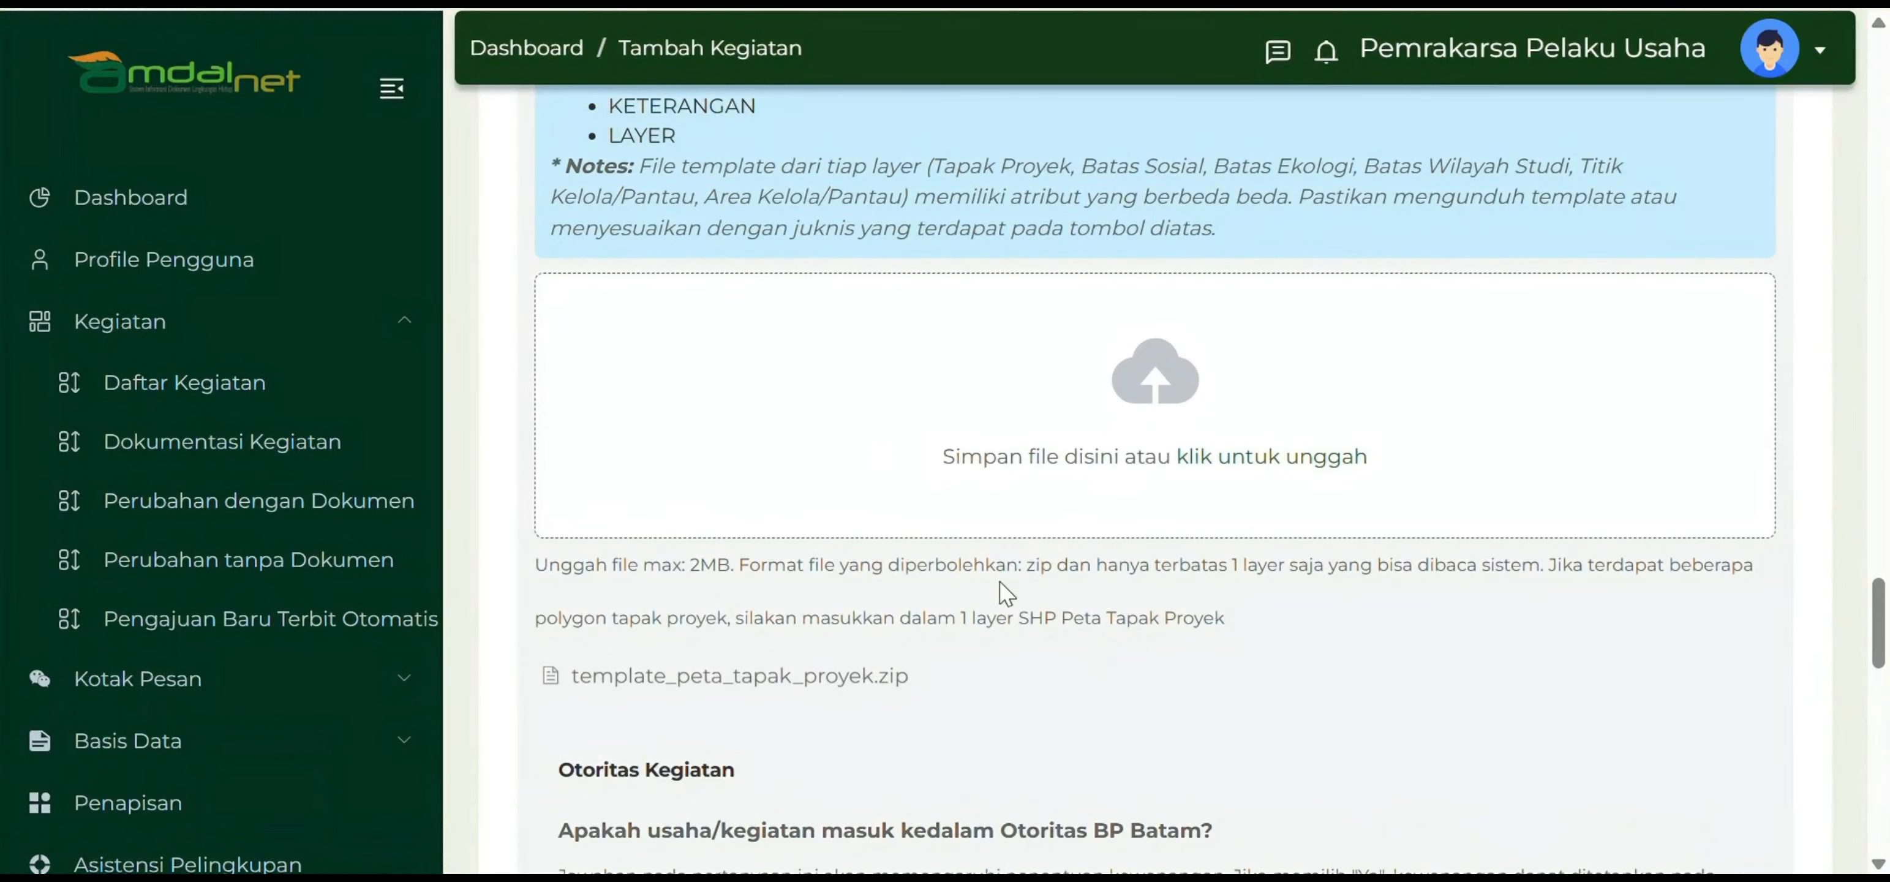
Set the provincial RTRW map to ACEH and continue to the Penentuan Kewenangan section.
scroll(1023, 561, down, 15)
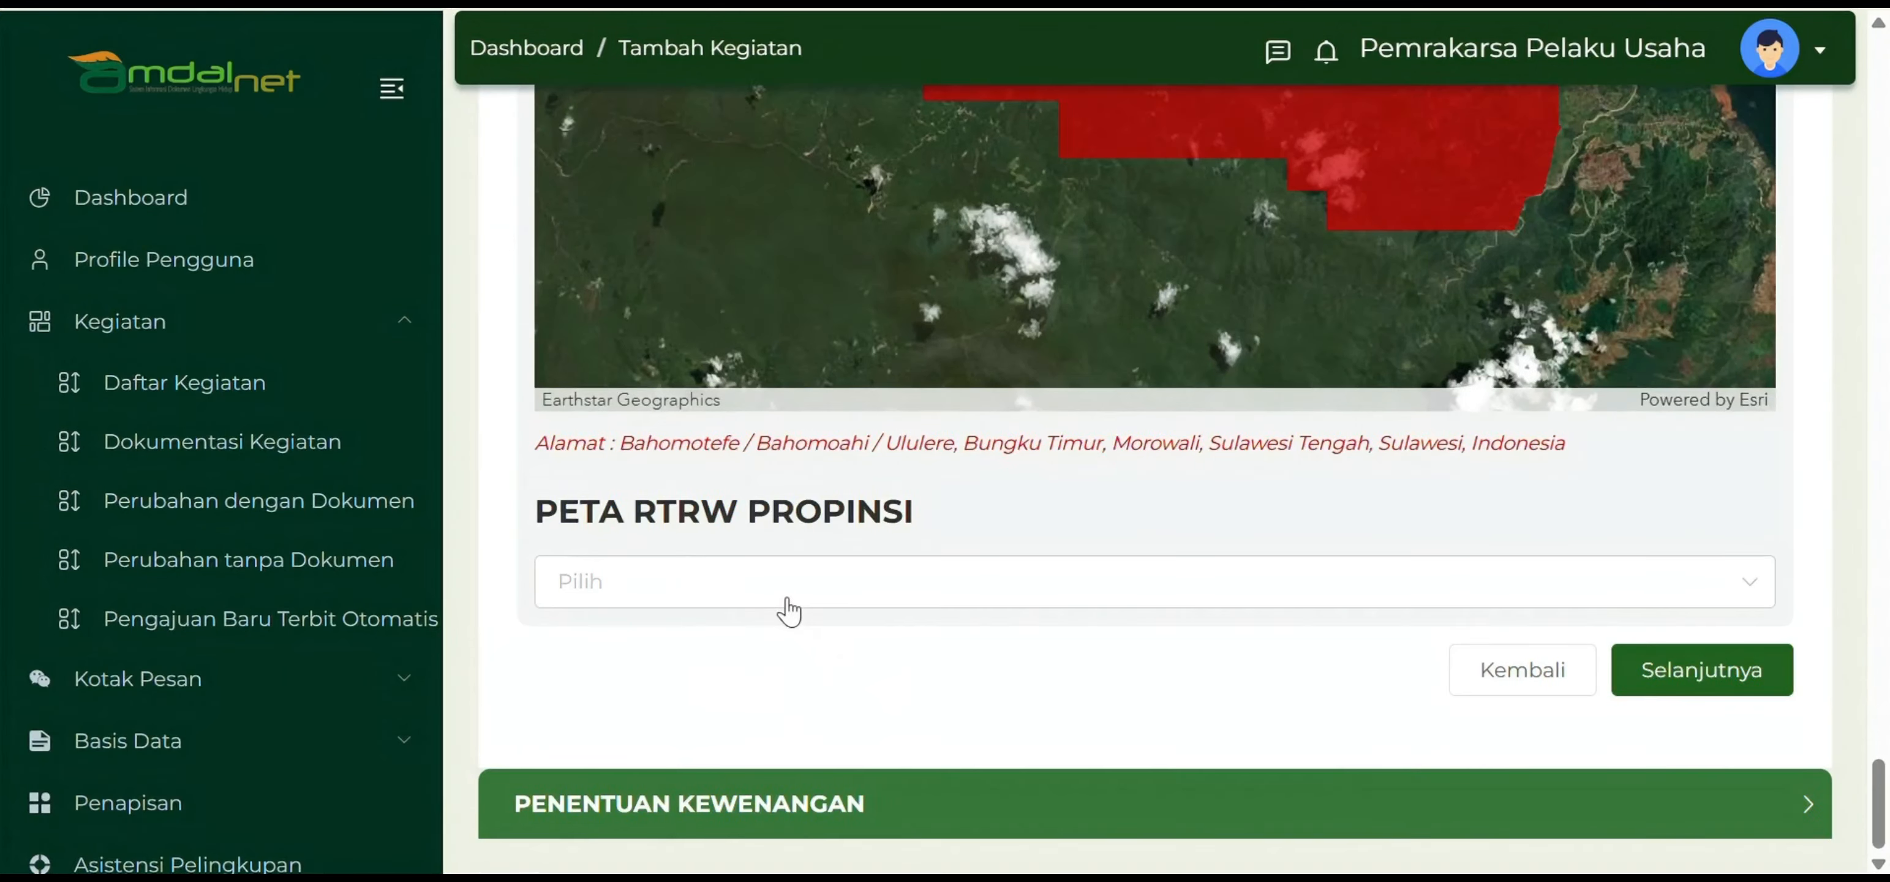
click(787, 600)
click(715, 350)
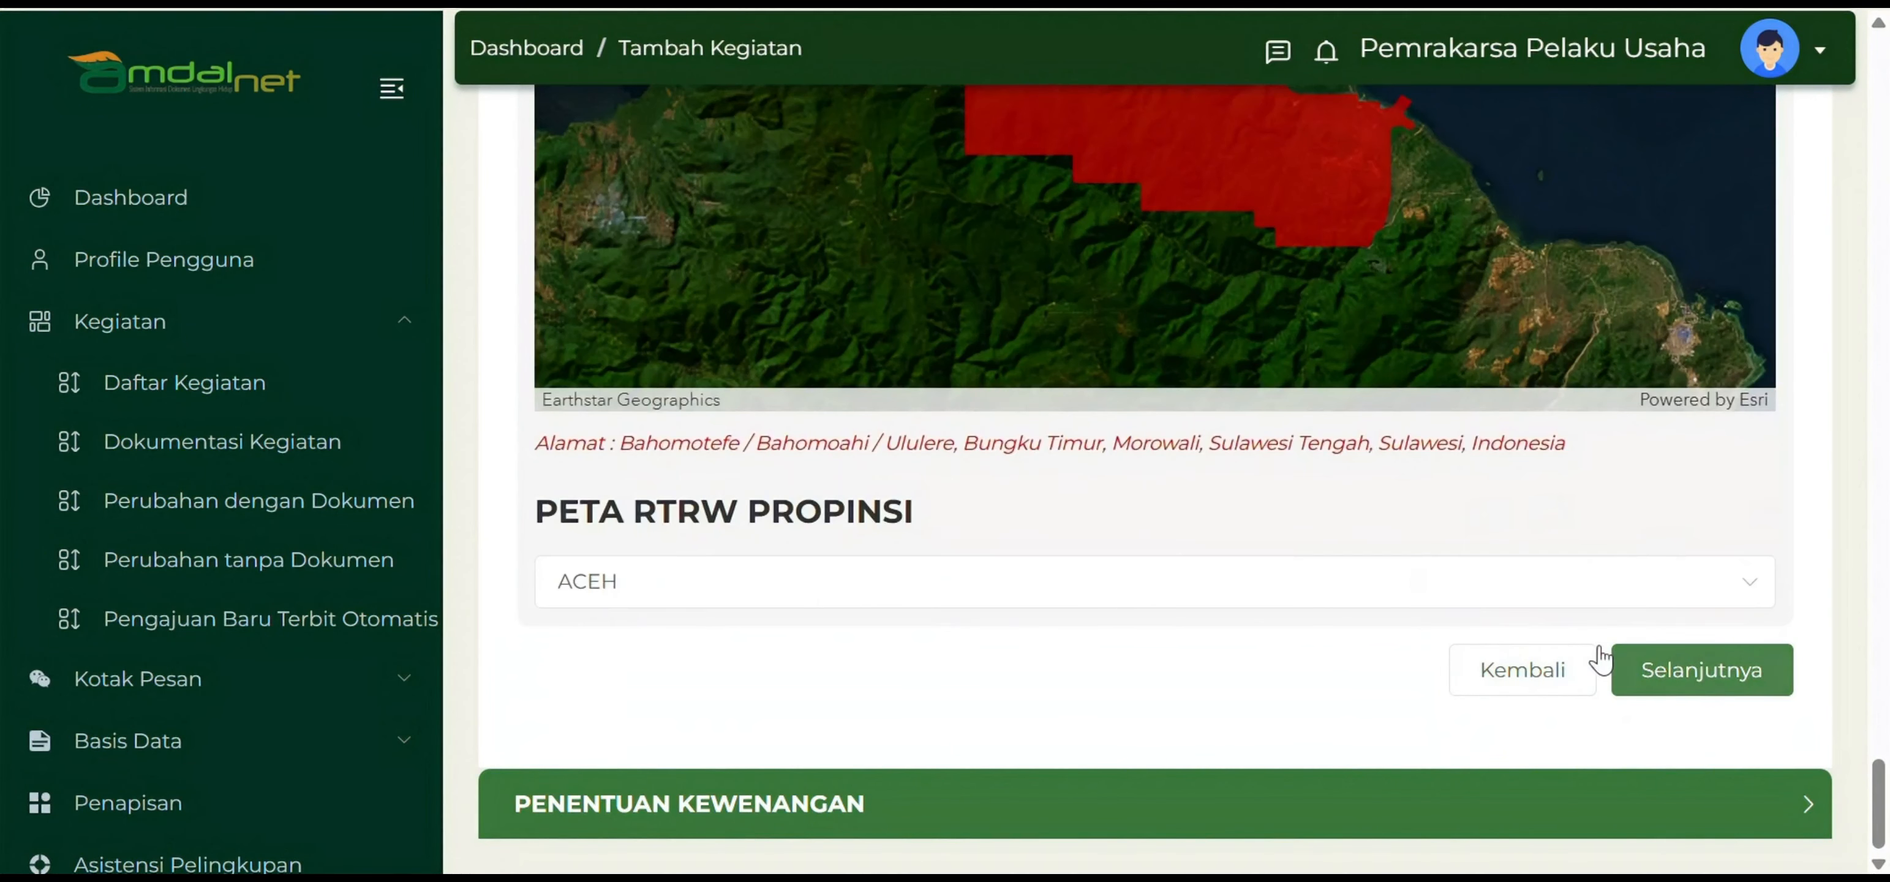
click(1675, 671)
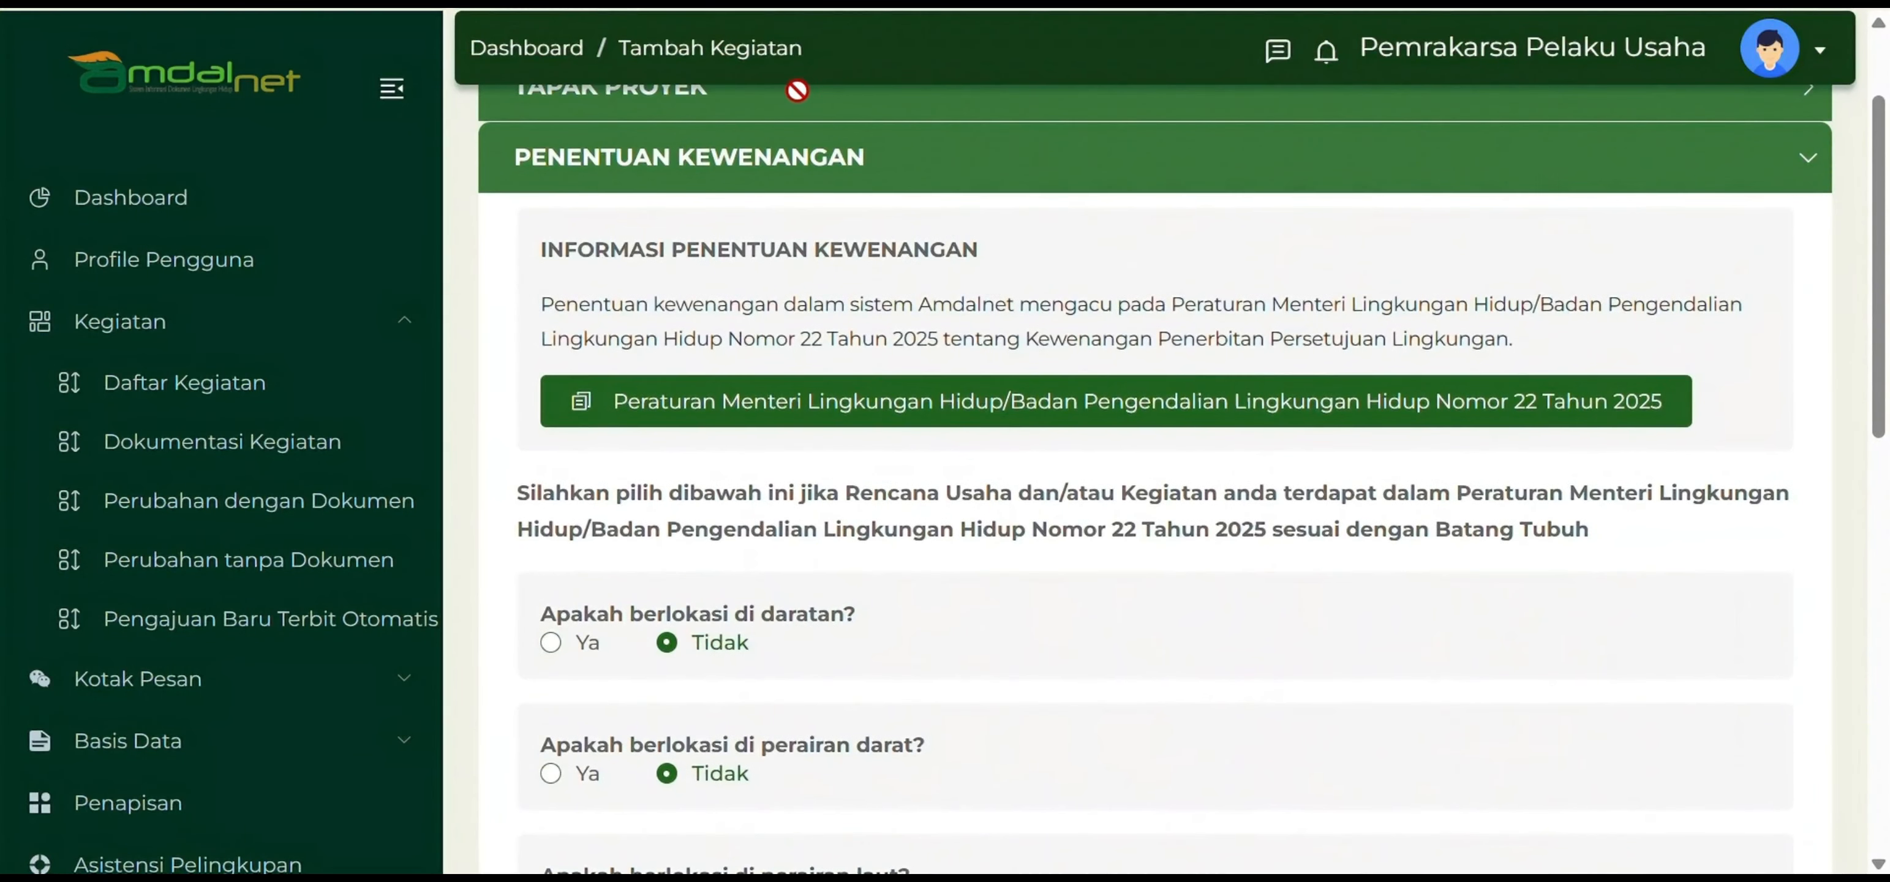
Answer Ya to whether the activity is located on land, keeping the site within satu kabupaten/kota.
scroll(751, 253, down, 3)
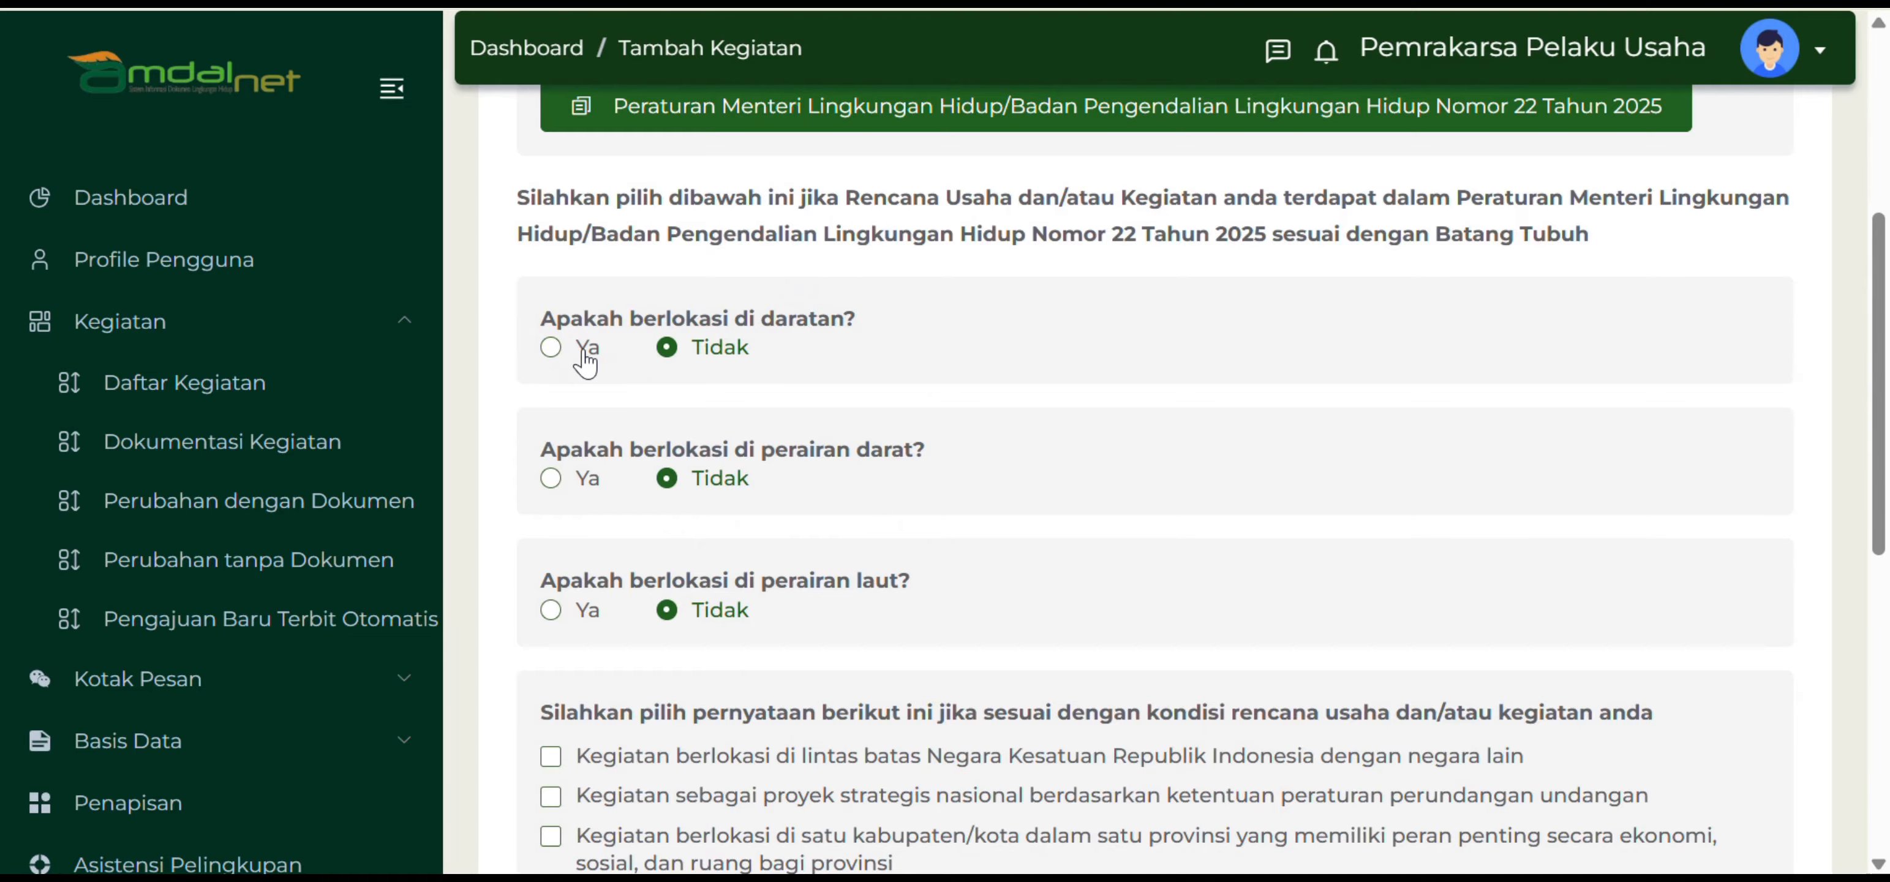
click(552, 348)
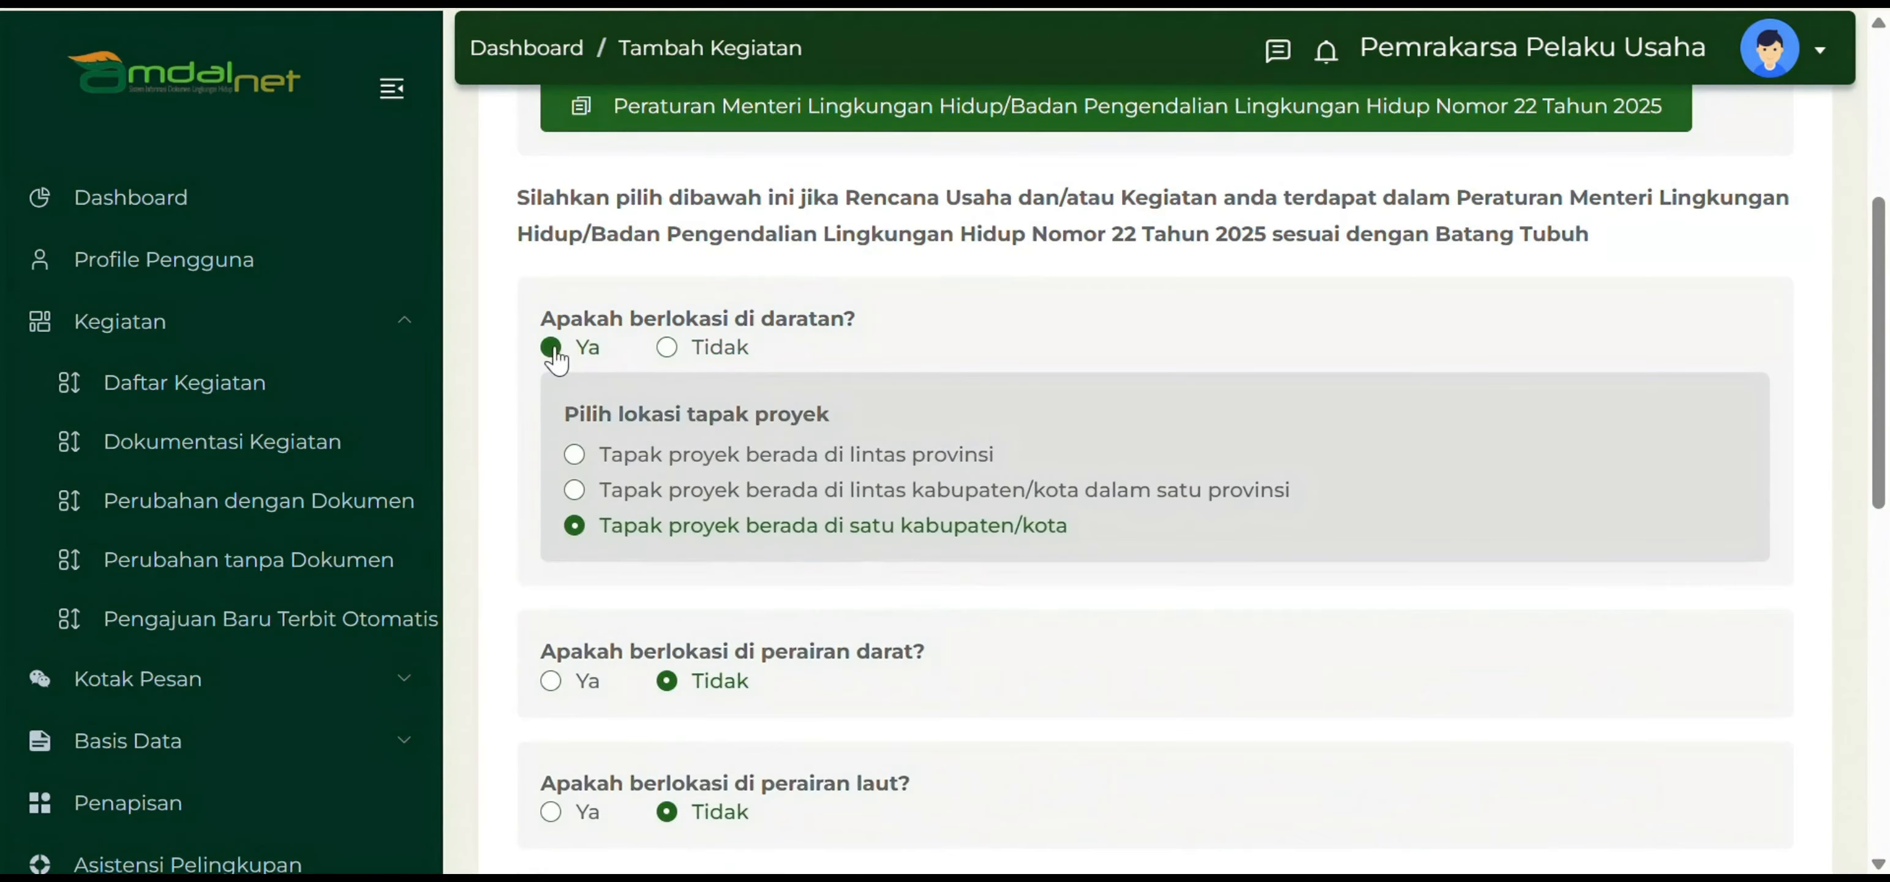
scroll(811, 596, down, 2)
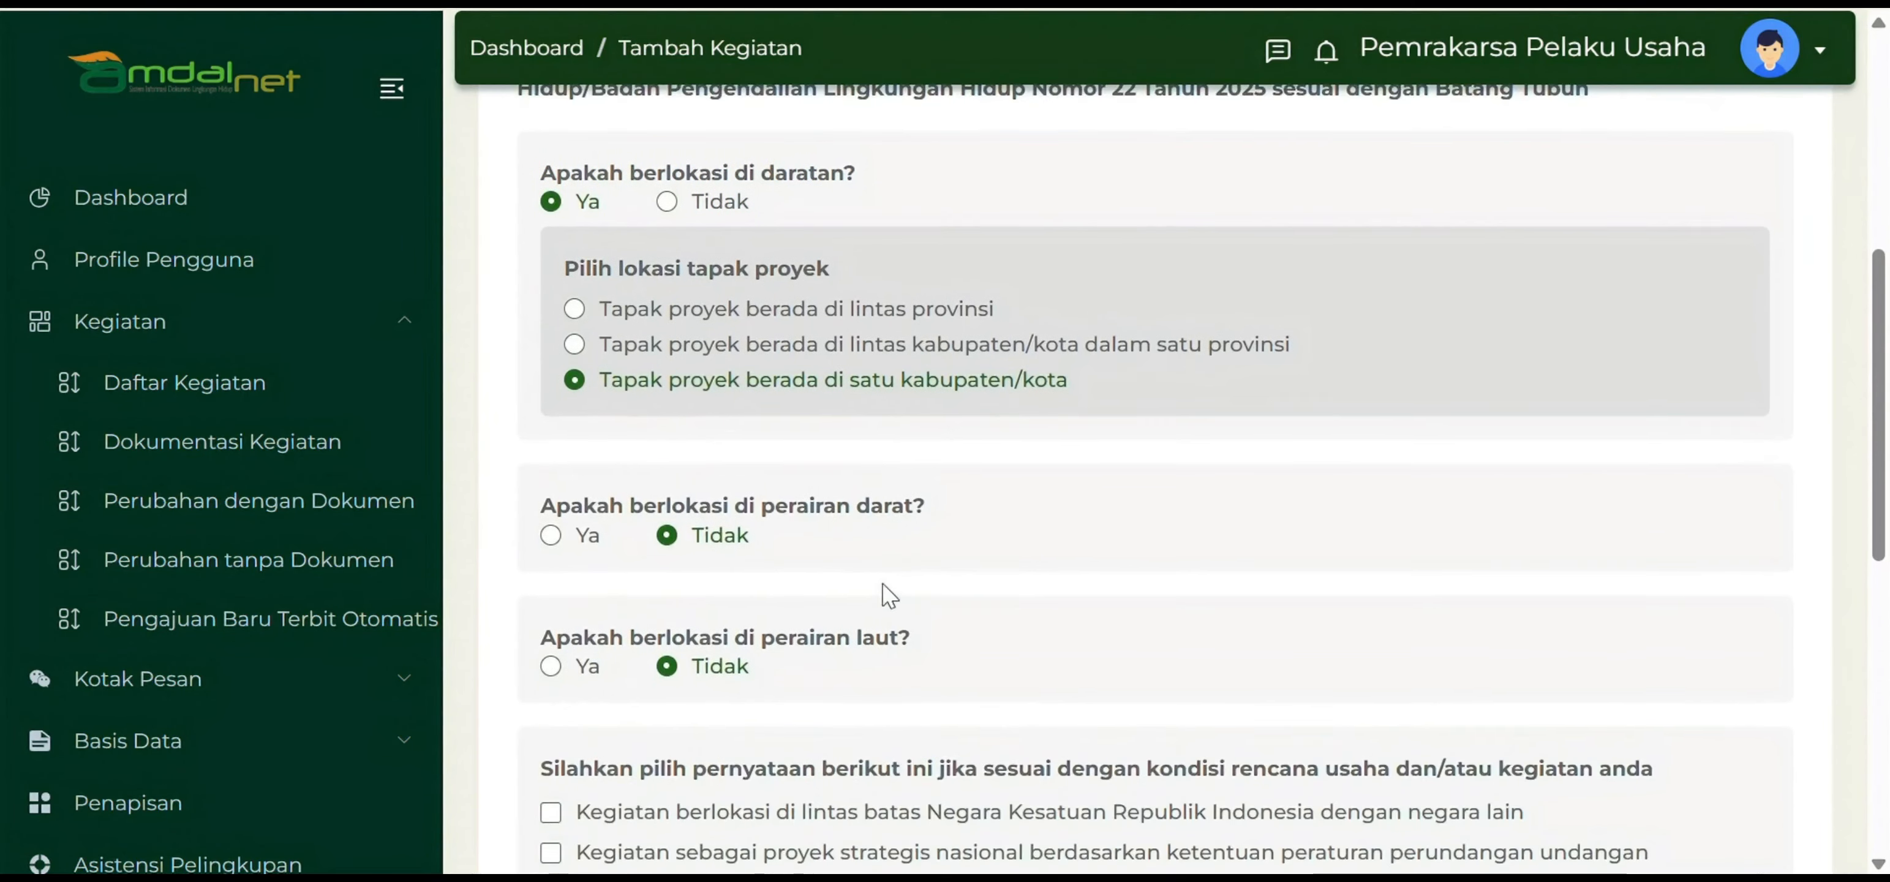
scroll(811, 596, up, 2)
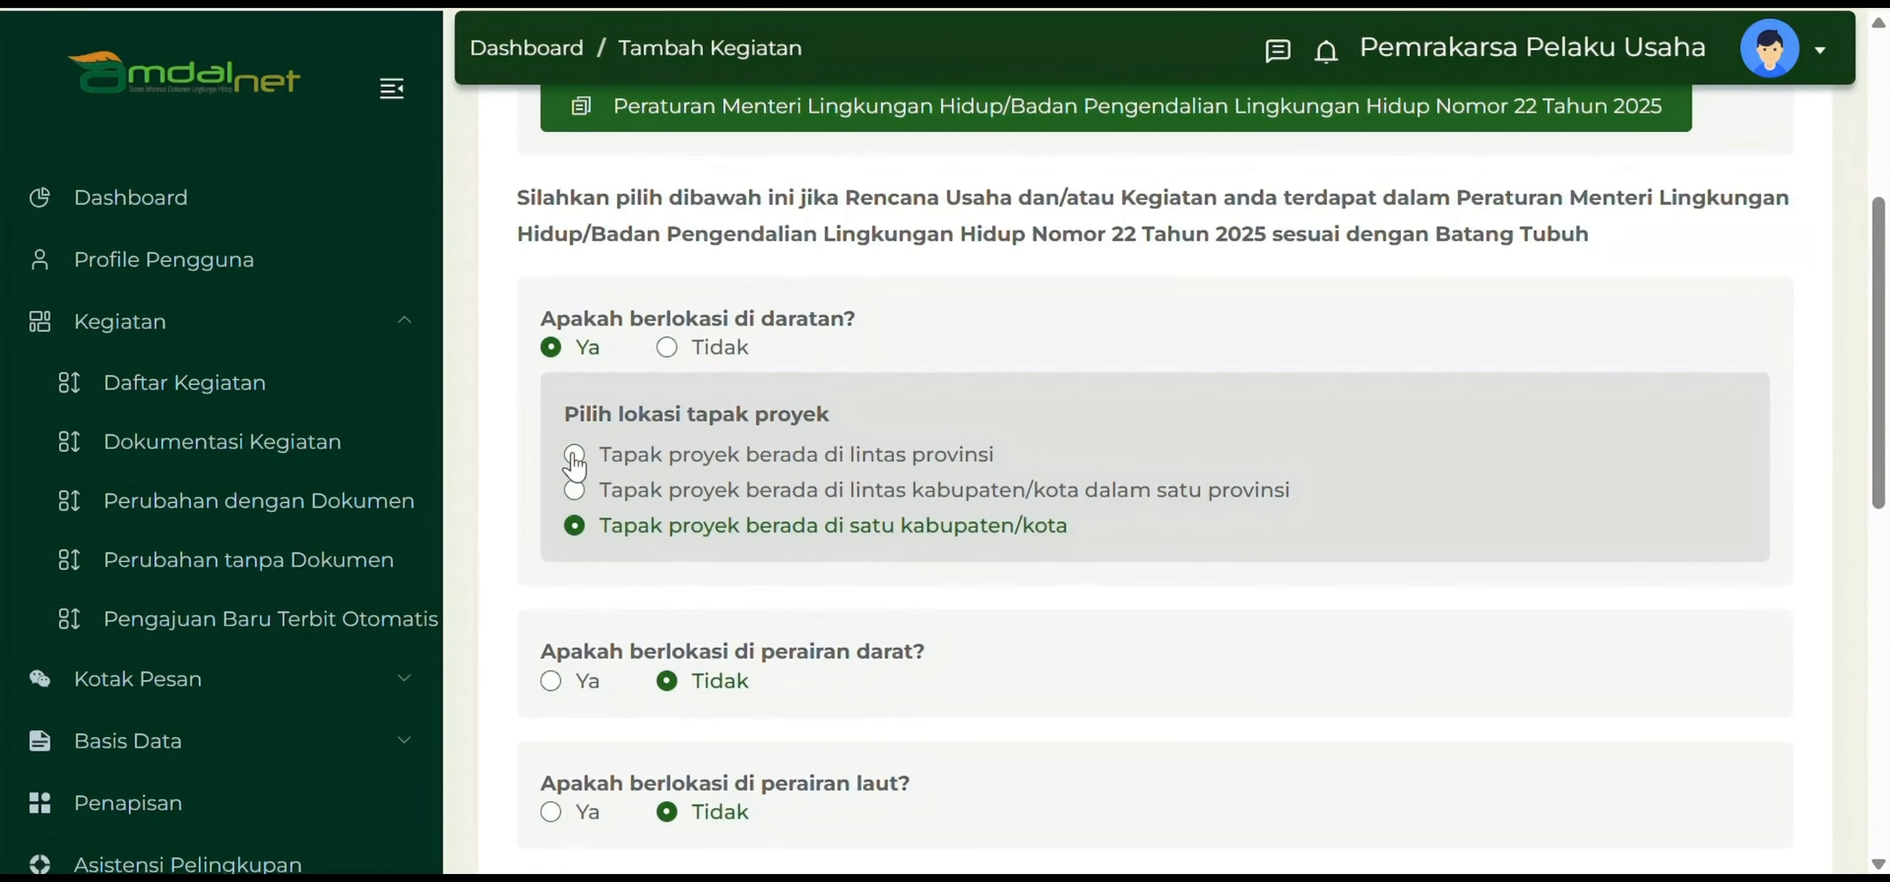
Try the lintas provinsi and lintas kabupaten/kota land options, check the authority result, and return to satu kabupaten/kota.
scroll(738, 493, down, 10)
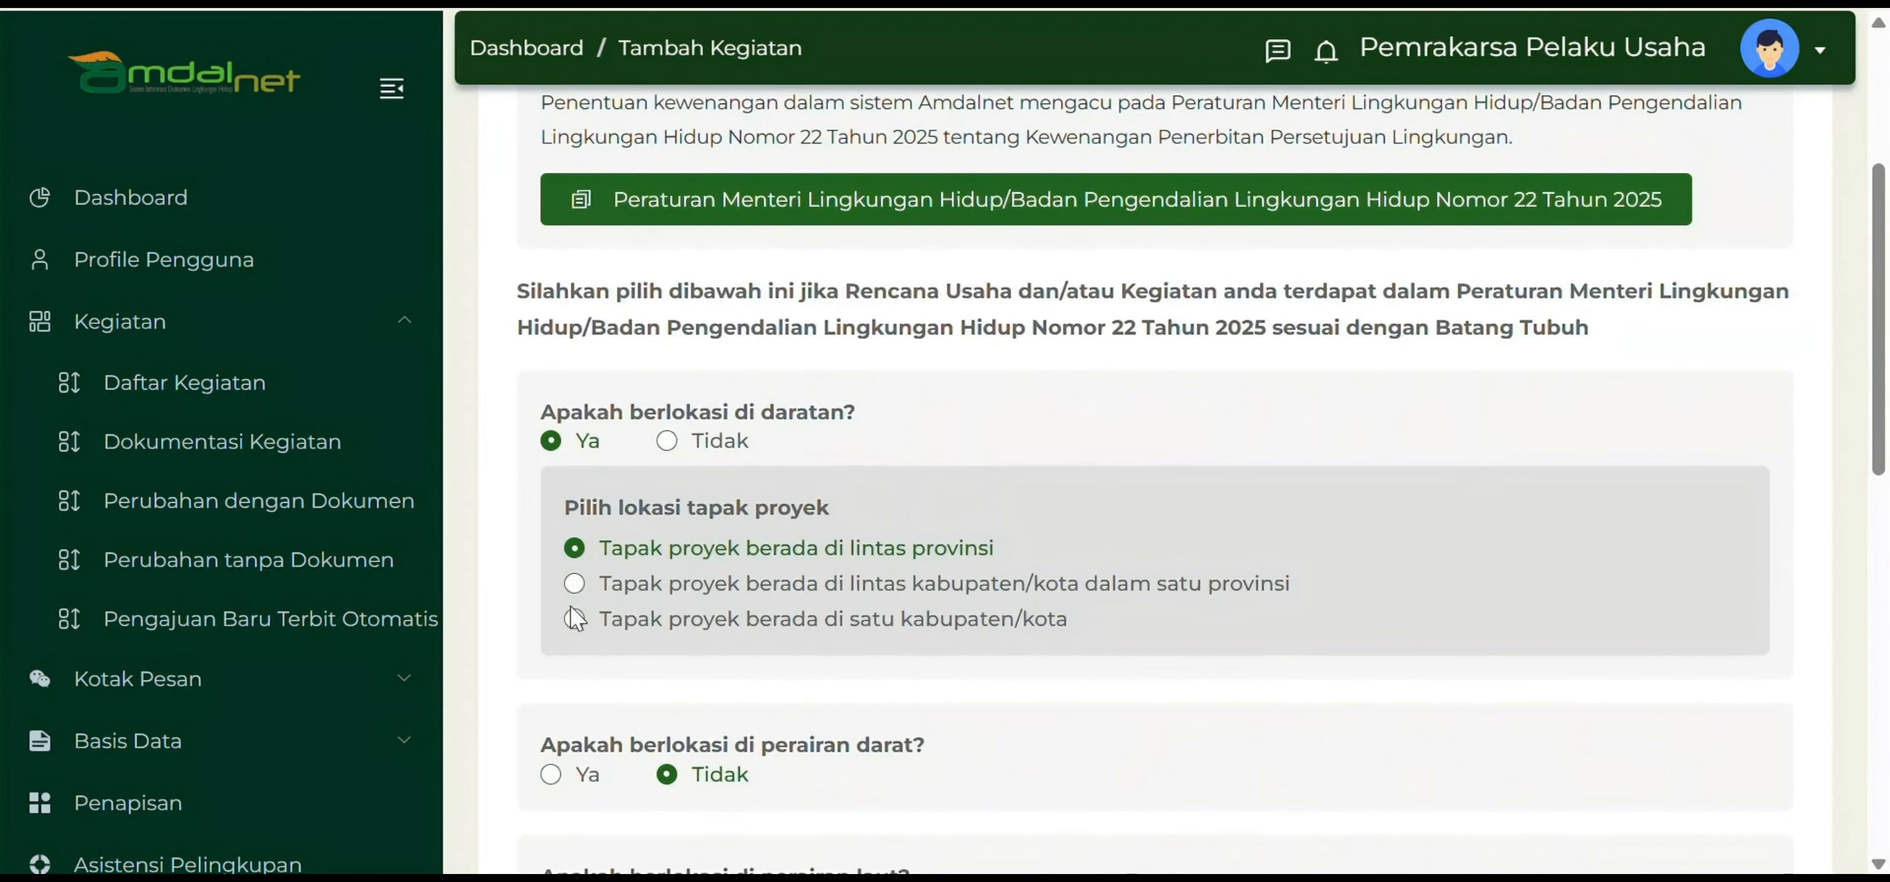
click(574, 583)
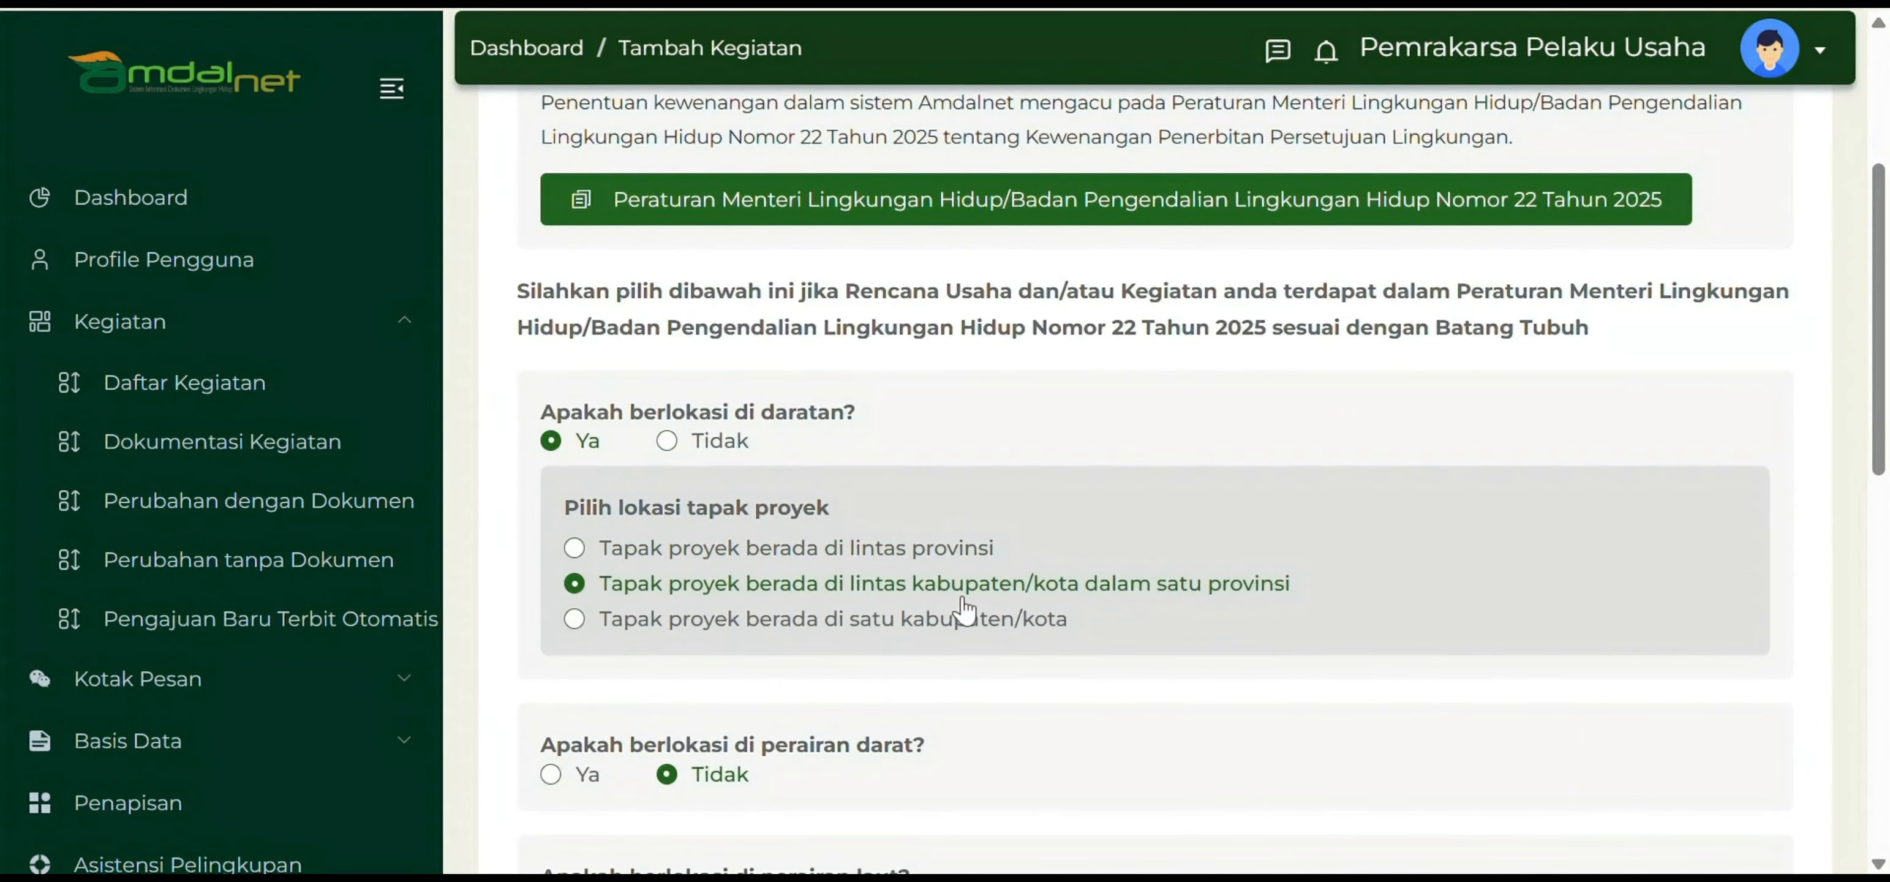
scroll(1320, 641, down, 12)
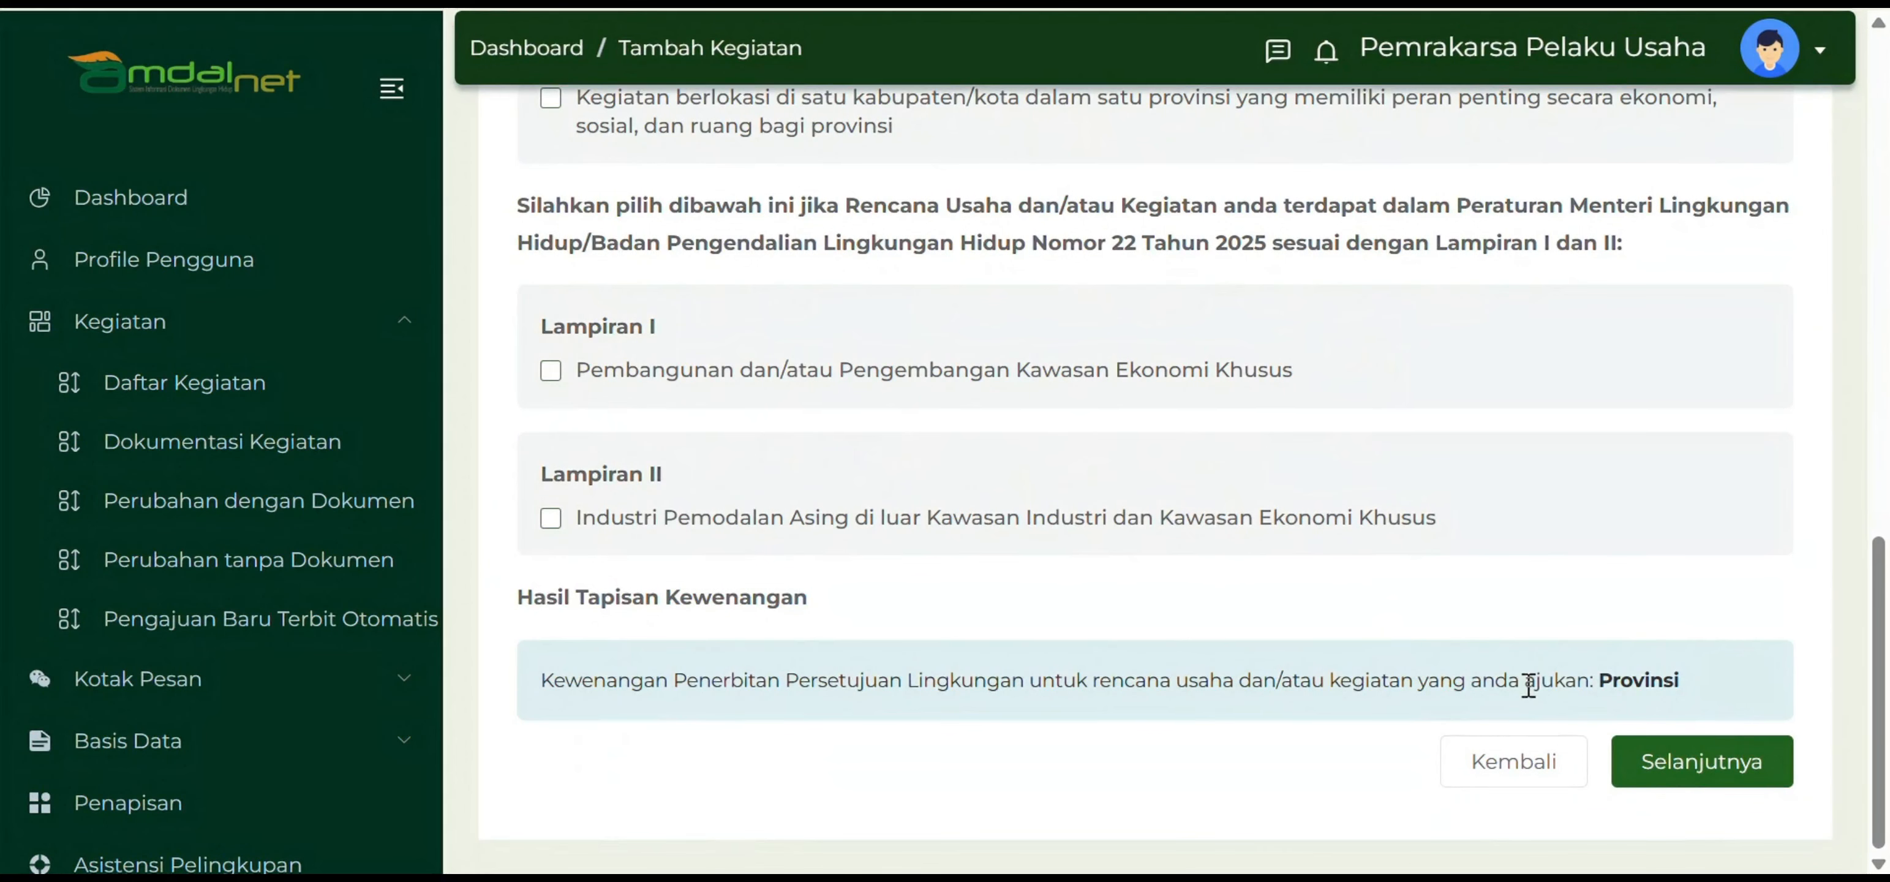
scroll(1526, 683, up, 12)
click(575, 474)
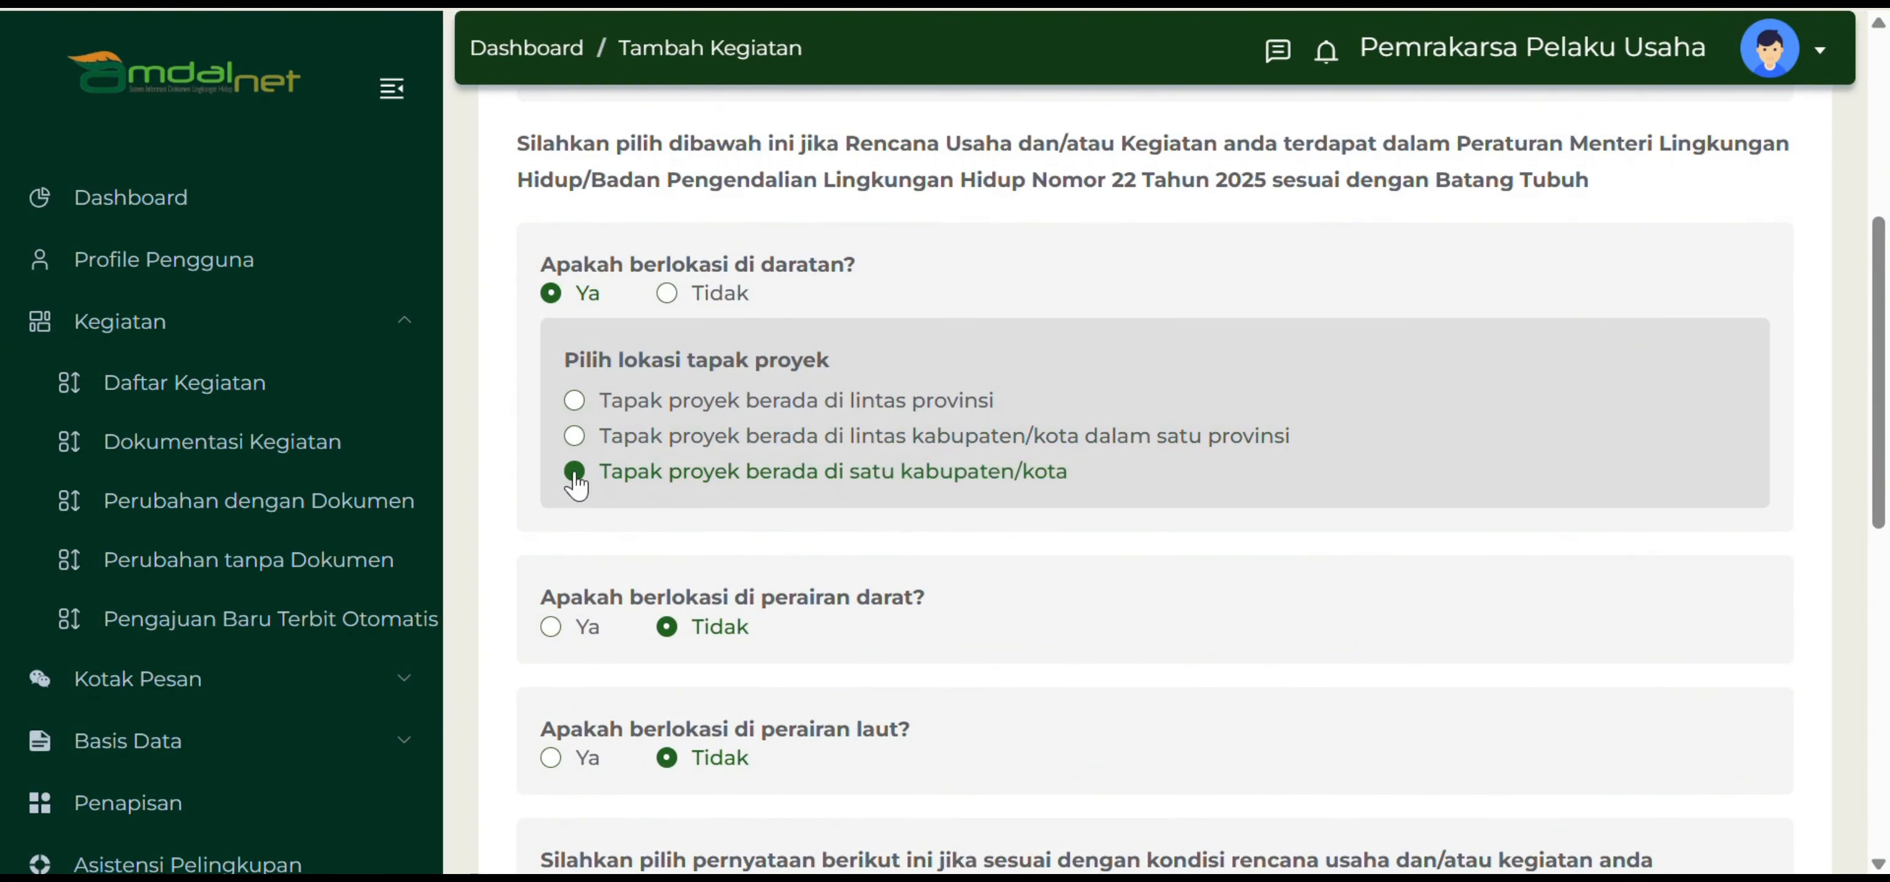
Answer Ya to the perairan darat location question, keeping the river or lake within satu kabupaten/kota.
scroll(1242, 570, down, 1)
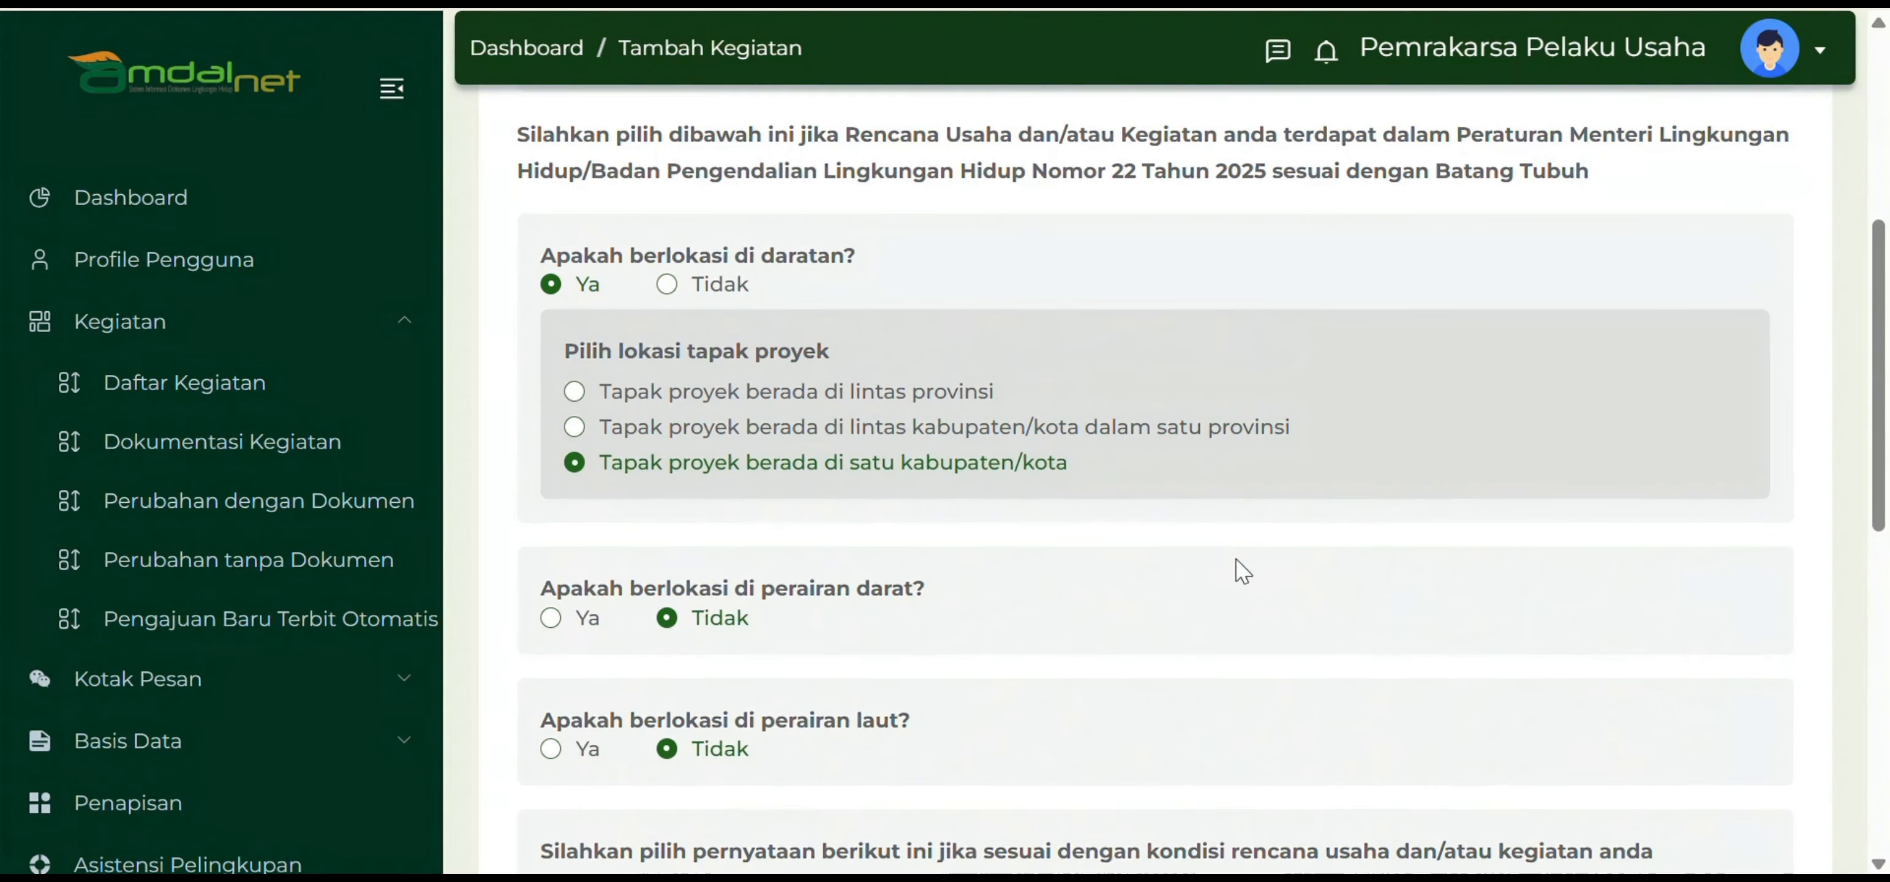
scroll(1284, 576, down, 10)
scroll(1118, 590, up, 8)
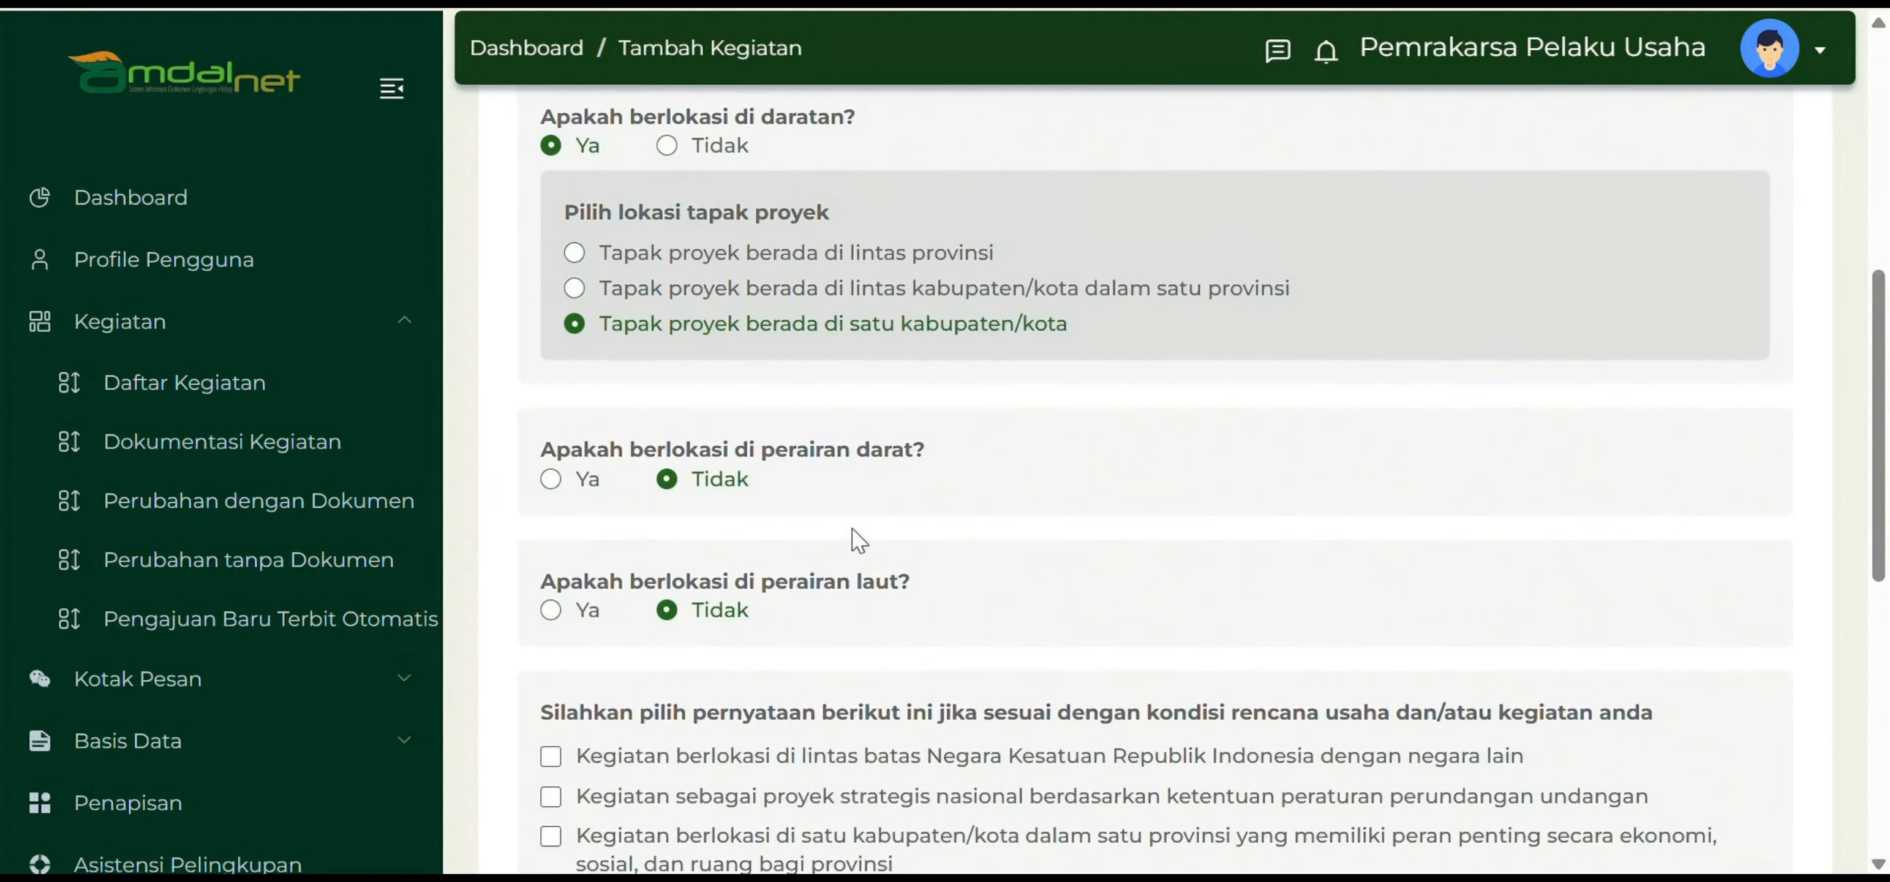
scroll(579, 490, up, 2)
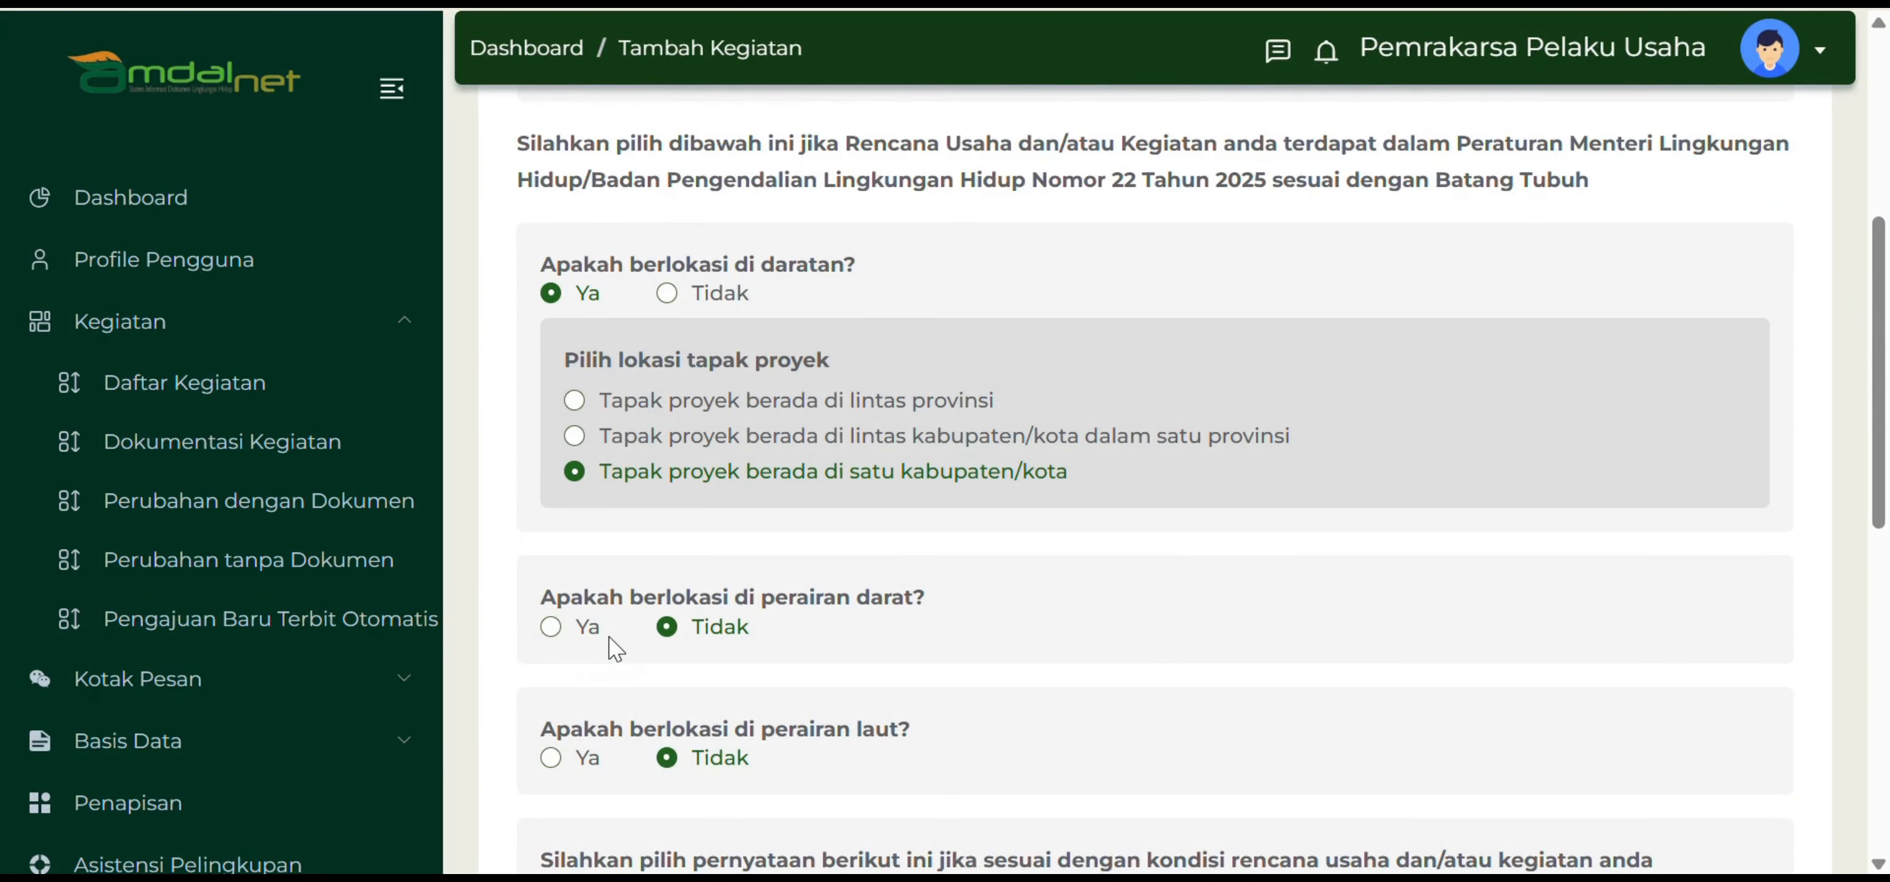
click(557, 627)
scroll(802, 613, down, 2)
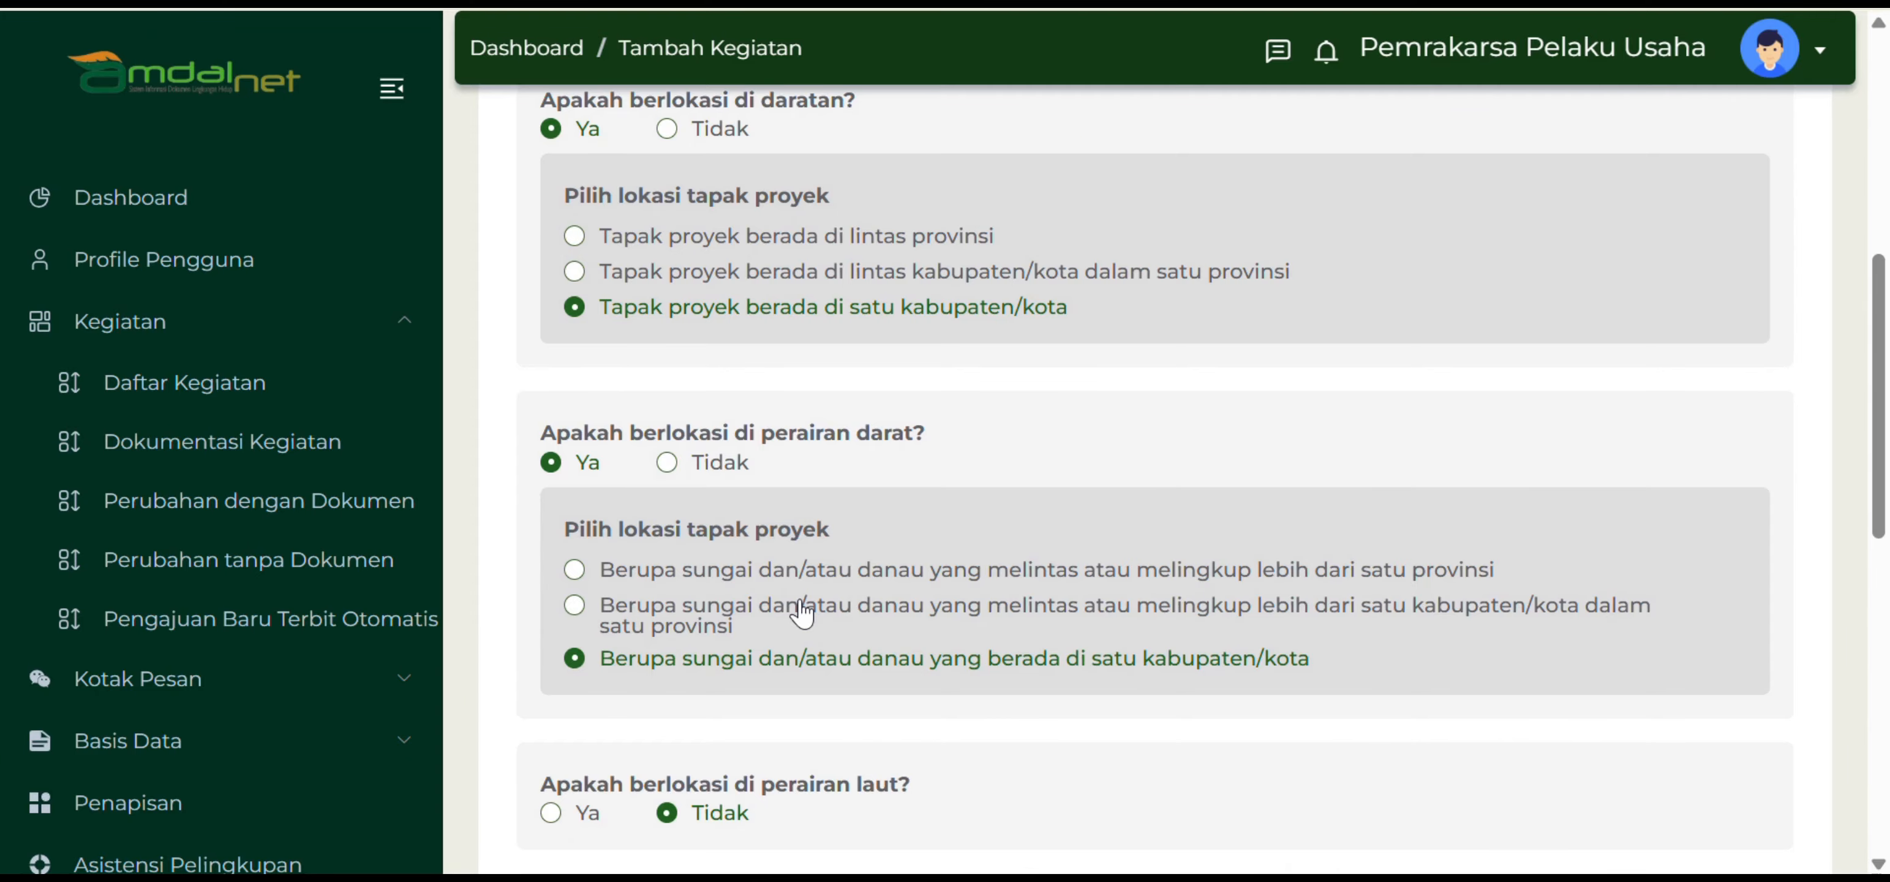
Answer Ya to the perairan laut question, try the more-than-12-mile option, check the authority result, and return the answer to Tidak.
scroll(802, 613, down, 2)
click(551, 607)
scroll(579, 627, down, 2)
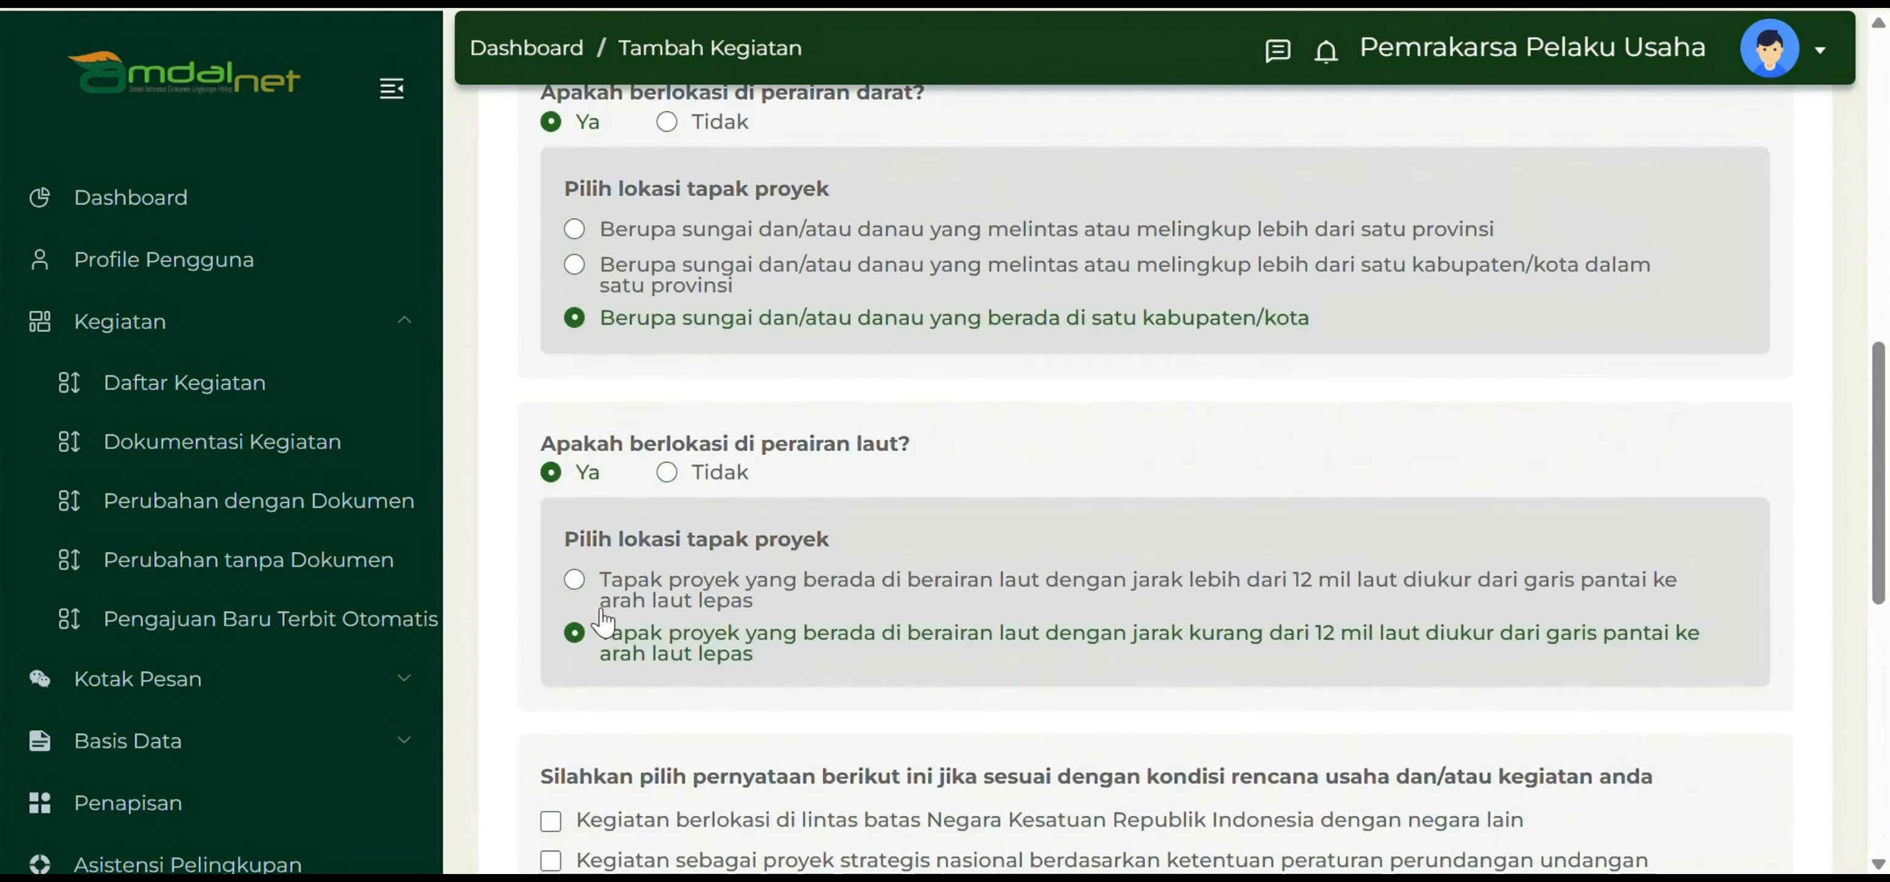
scroll(604, 609, down, 2)
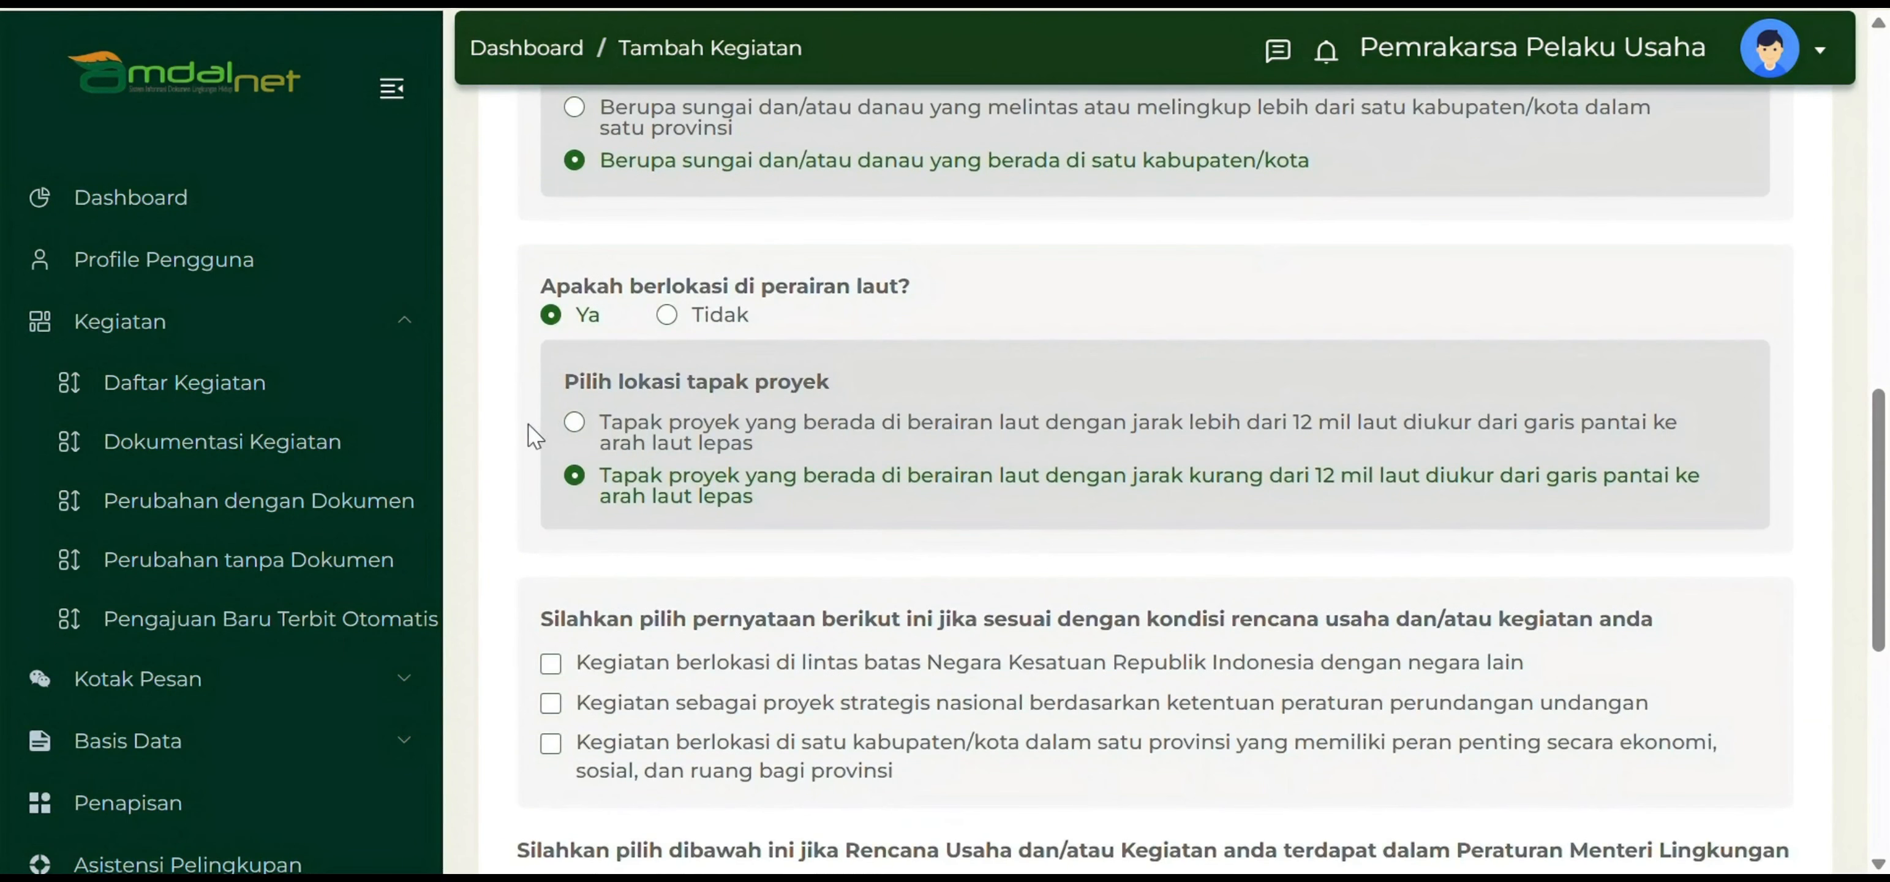
scroll(723, 547, down, 7)
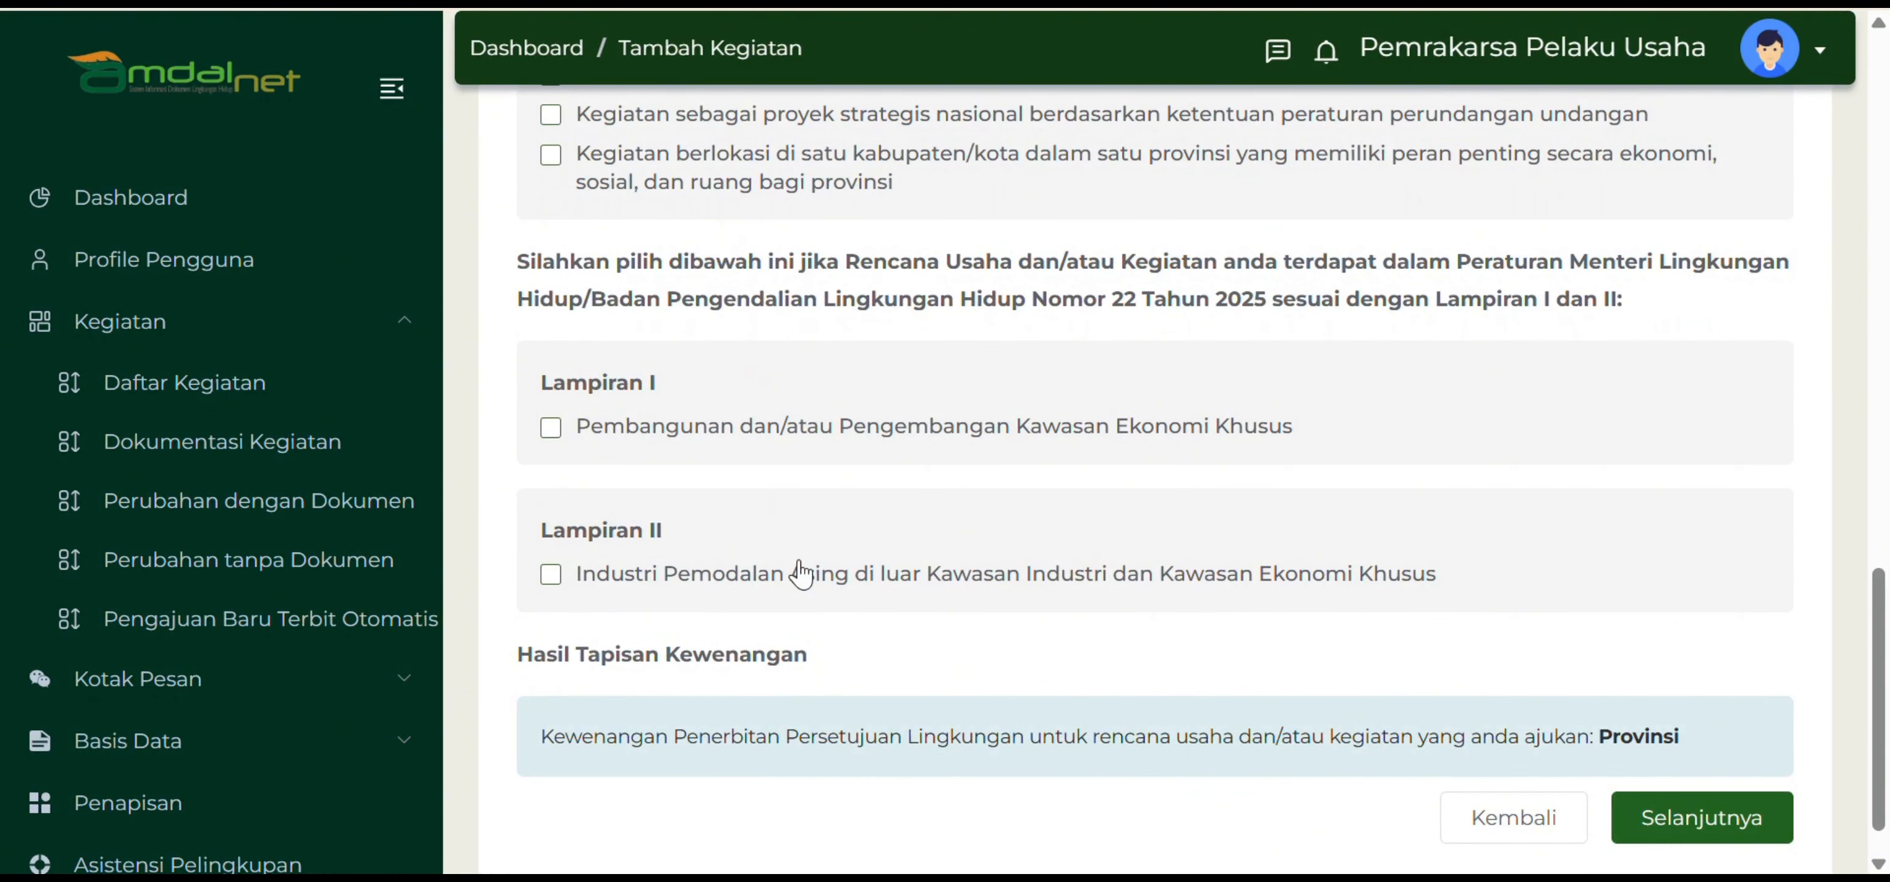
scroll(800, 572, up, 10)
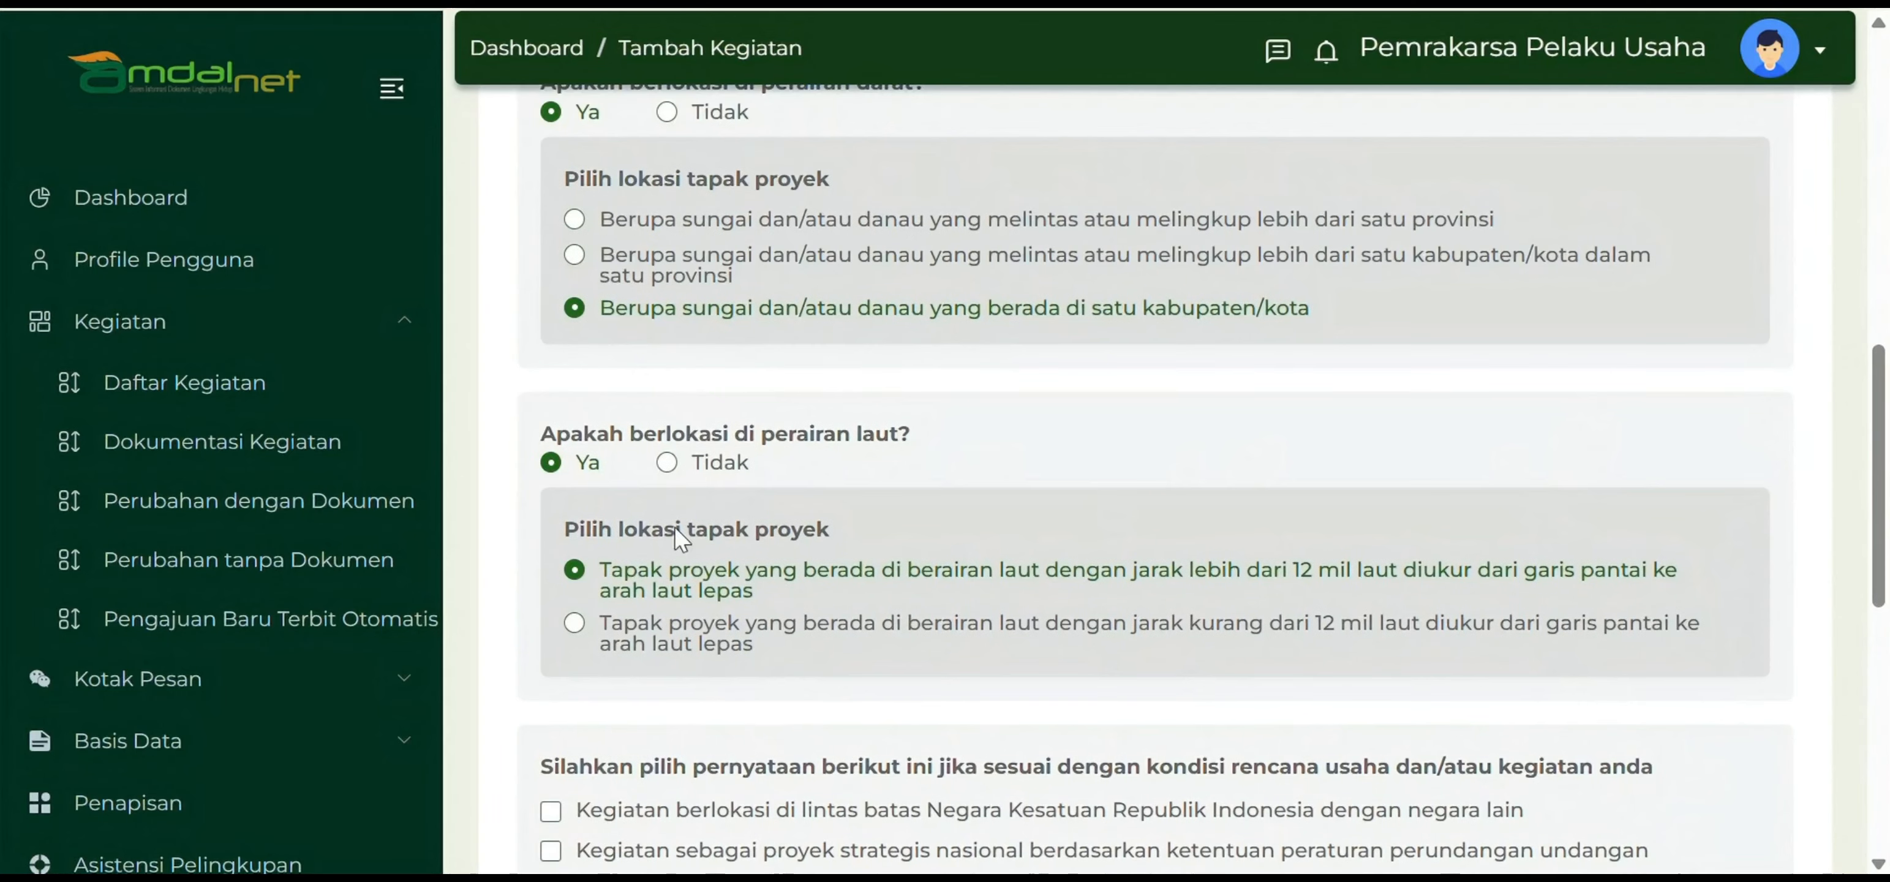
click(668, 462)
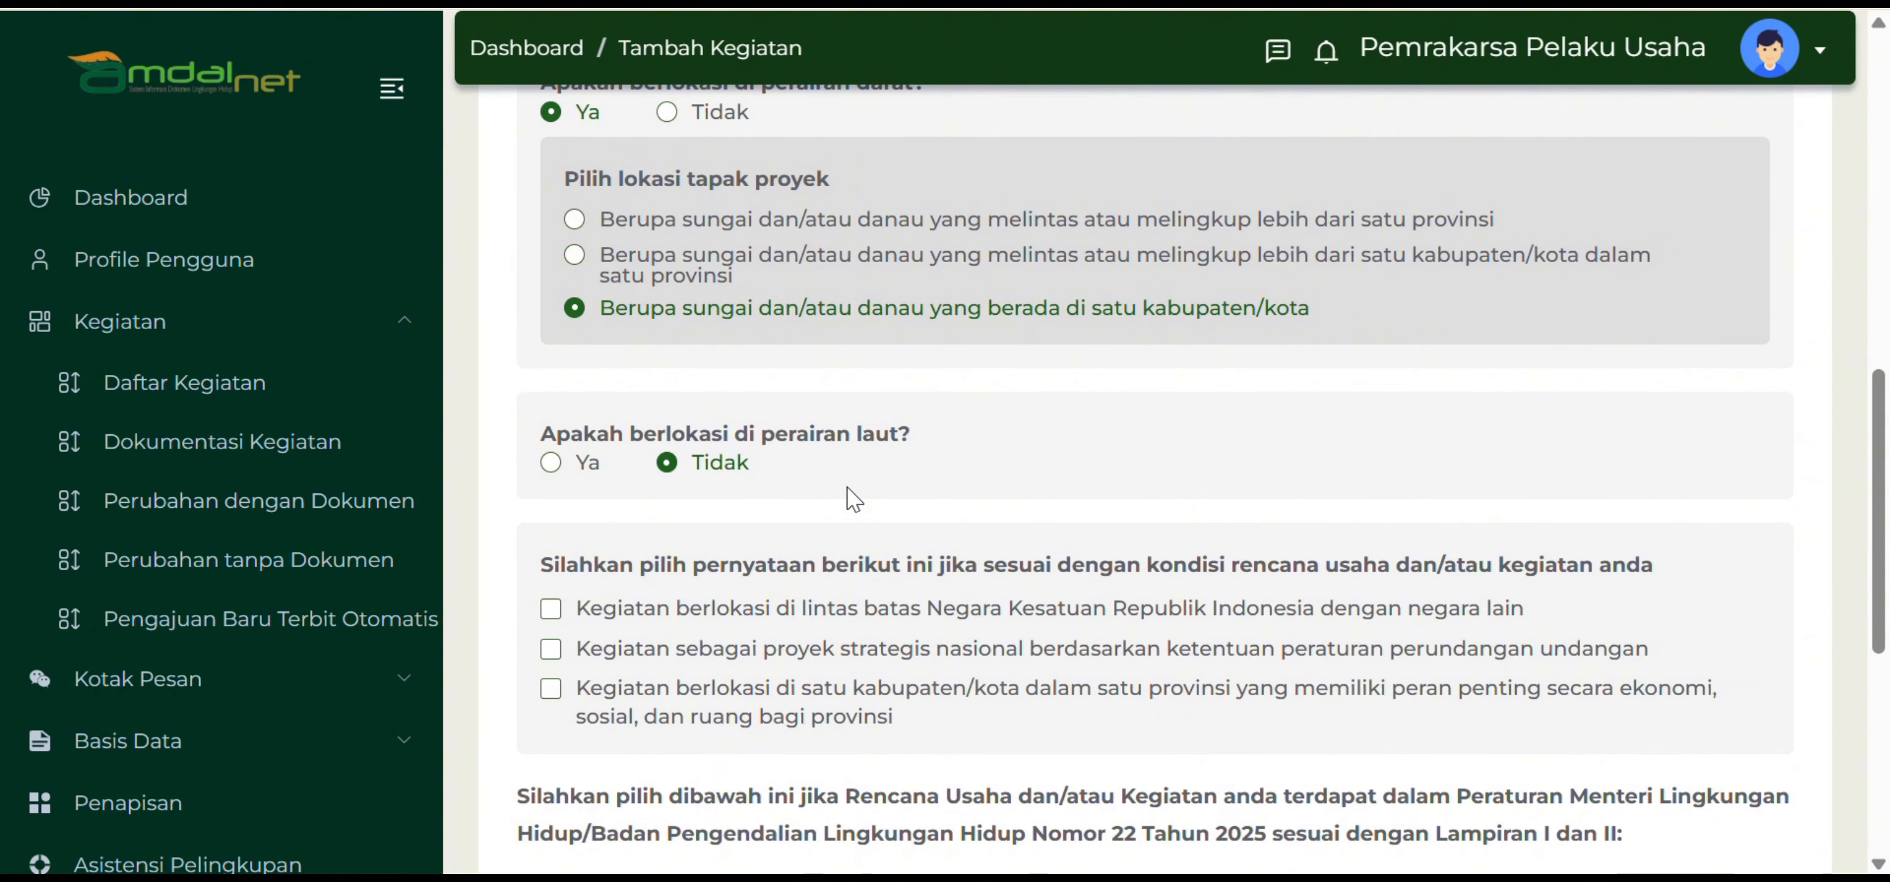
Check the Hasil Tapisan Kewenangan and continue to the activity's screening result page.
scroll(851, 500, down, 6)
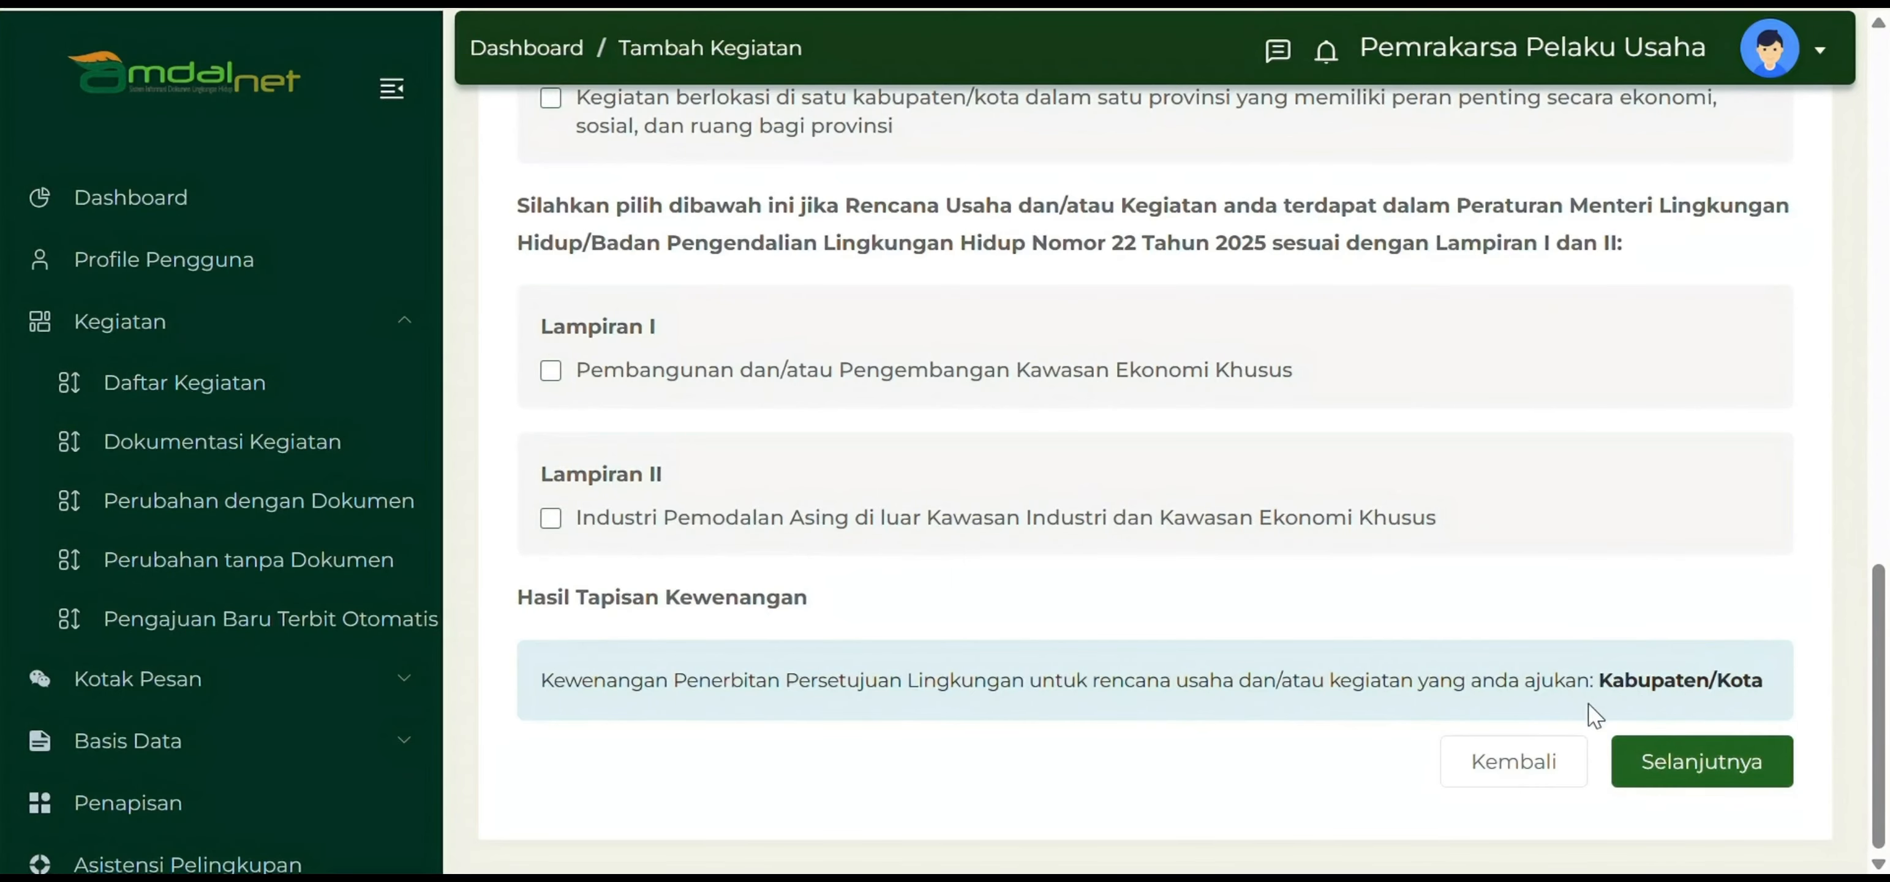
scroll(1412, 605, up, 2)
scroll(1413, 605, down, 2)
click(1747, 774)
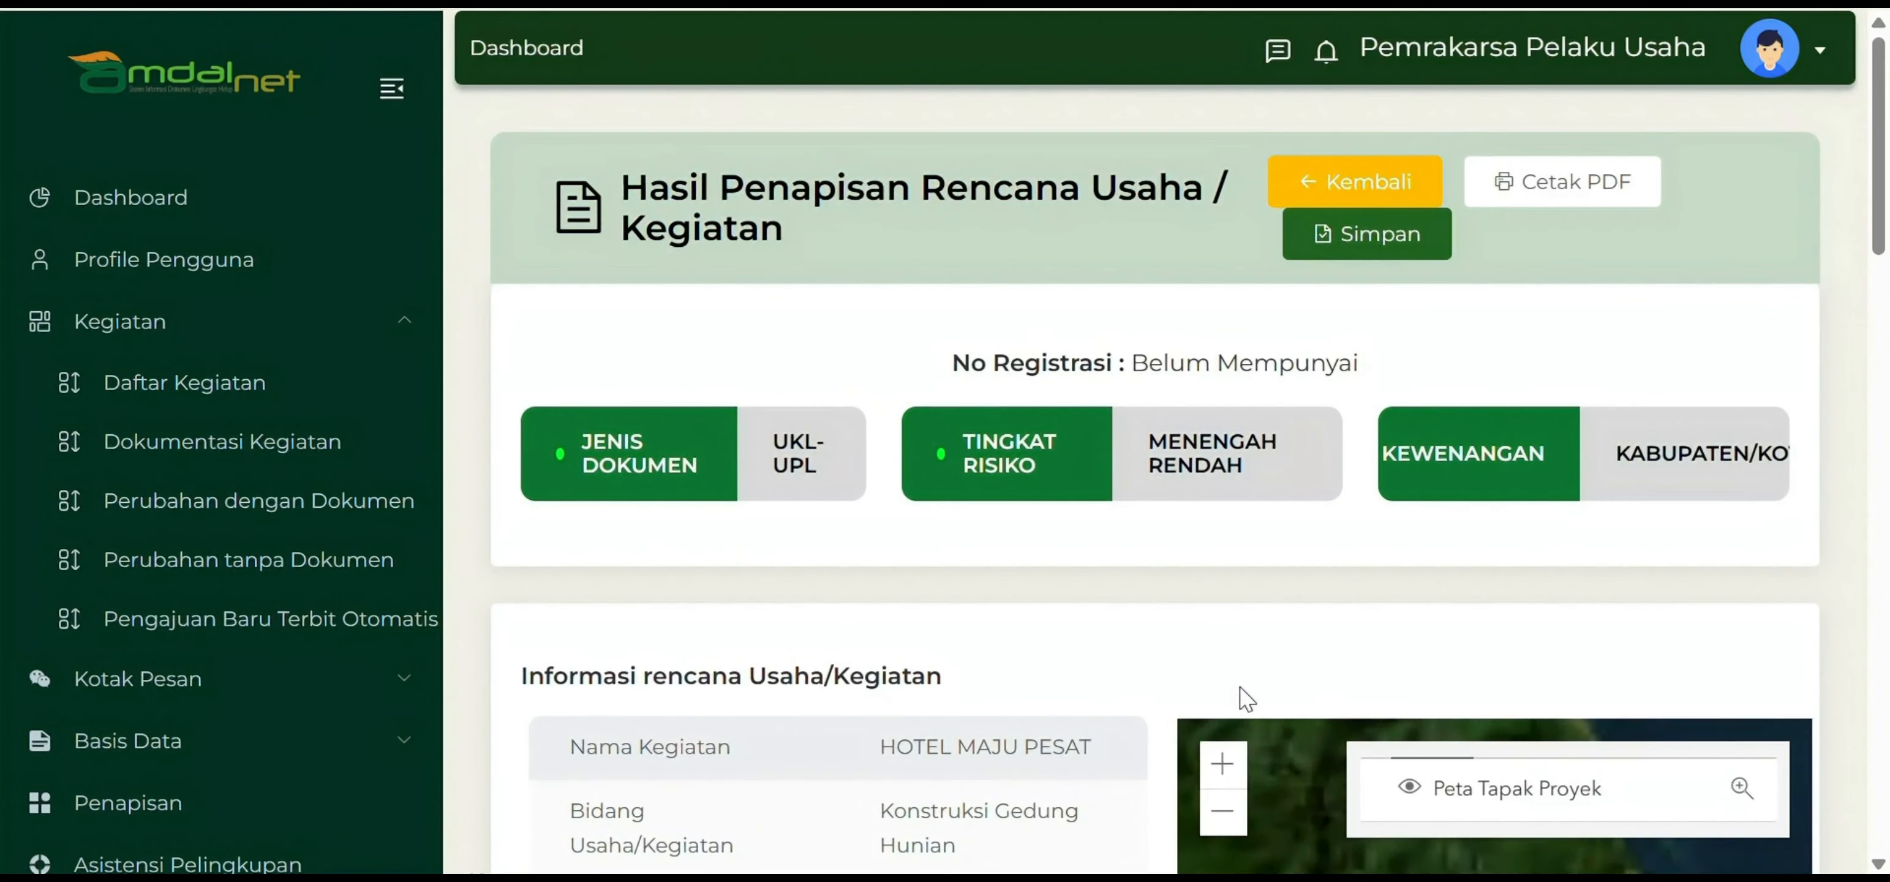
Review the Hasil Penapisan page for document type, risk level, authority, activity information and site map.
scroll(931, 626, down, 2)
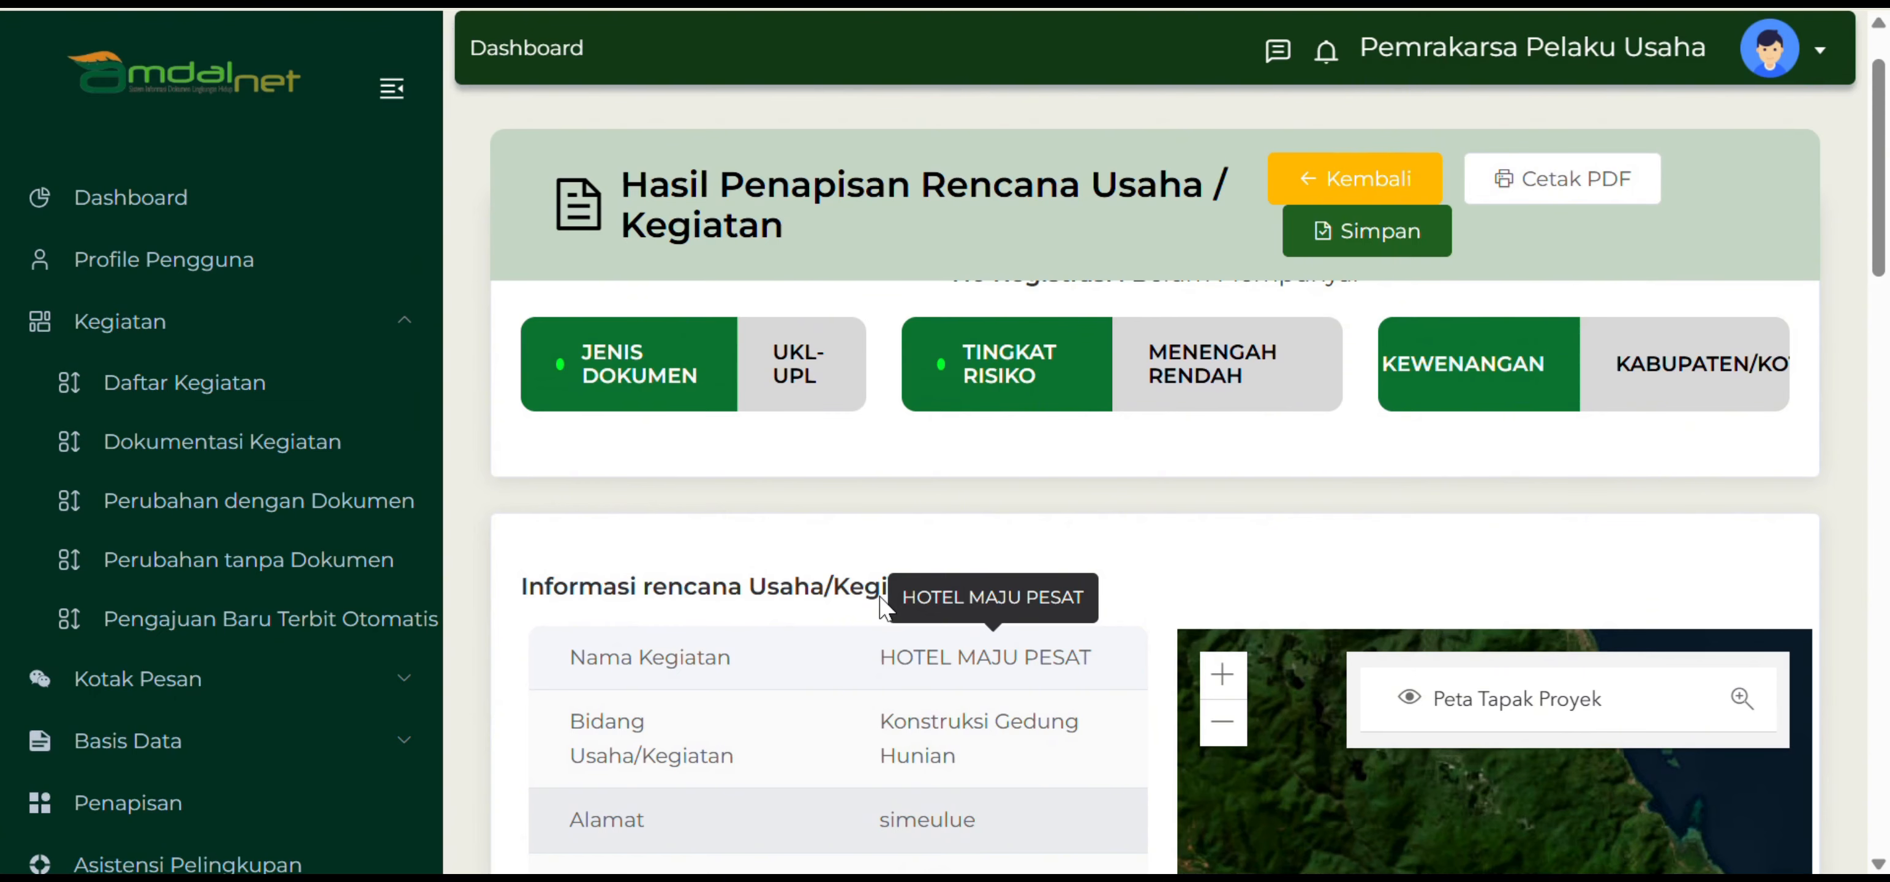
scroll(882, 607, up, 2)
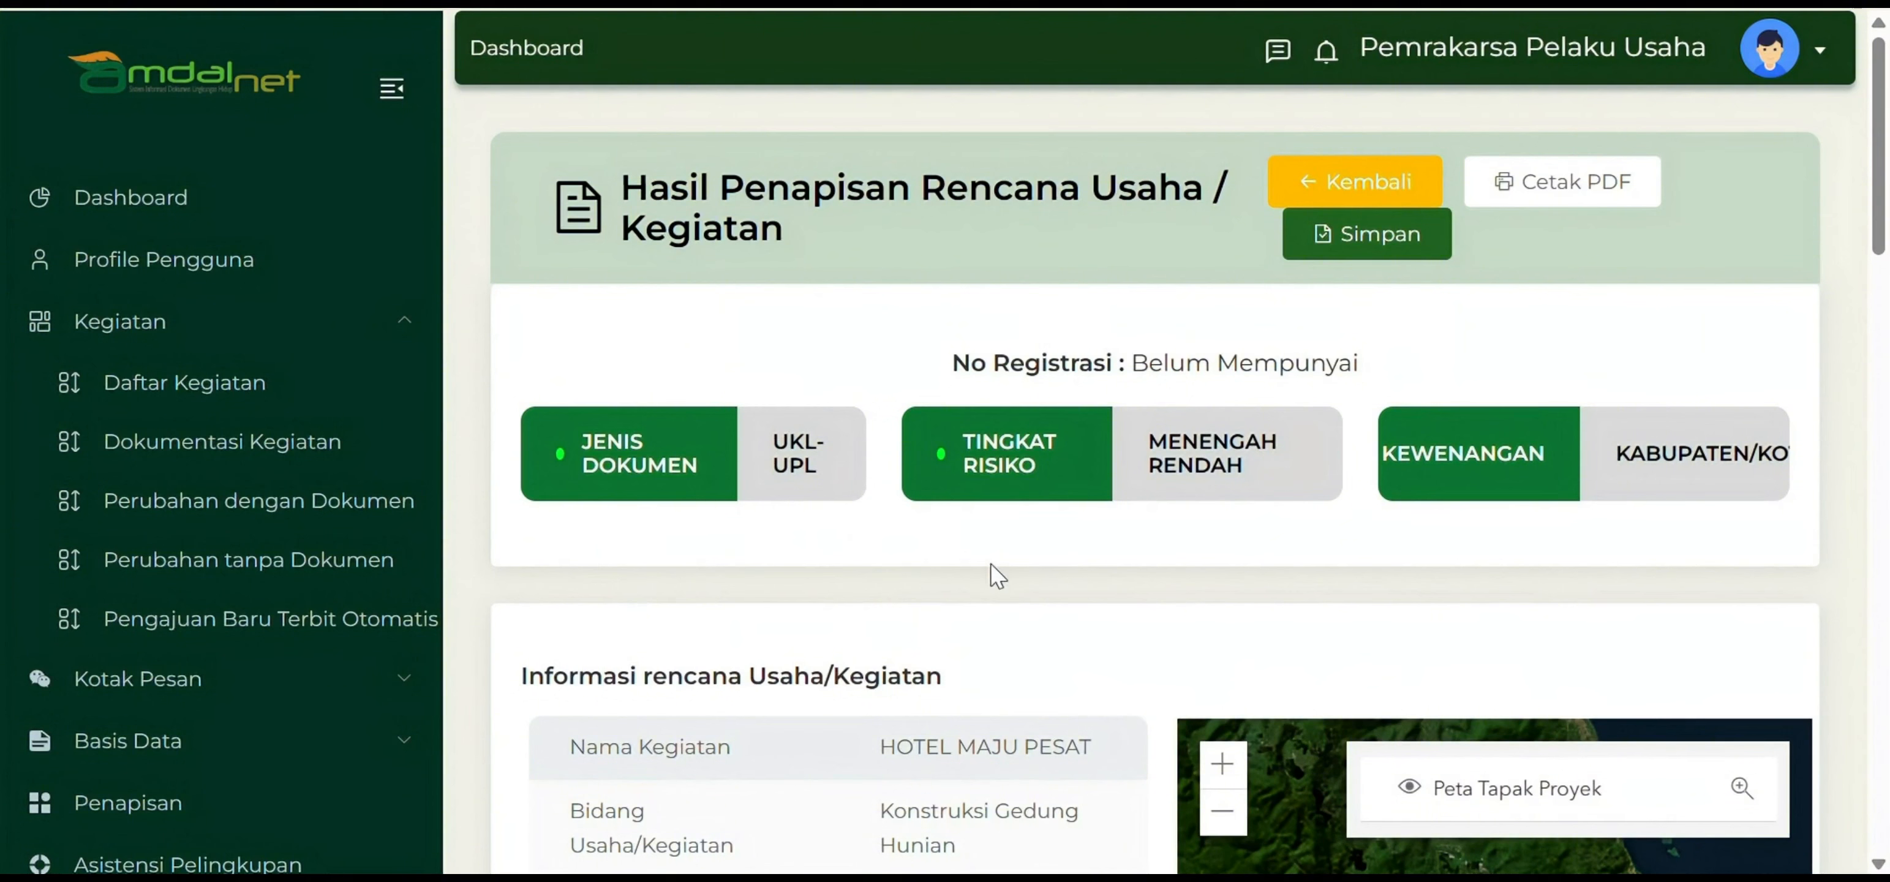
scroll(997, 576, down, 3)
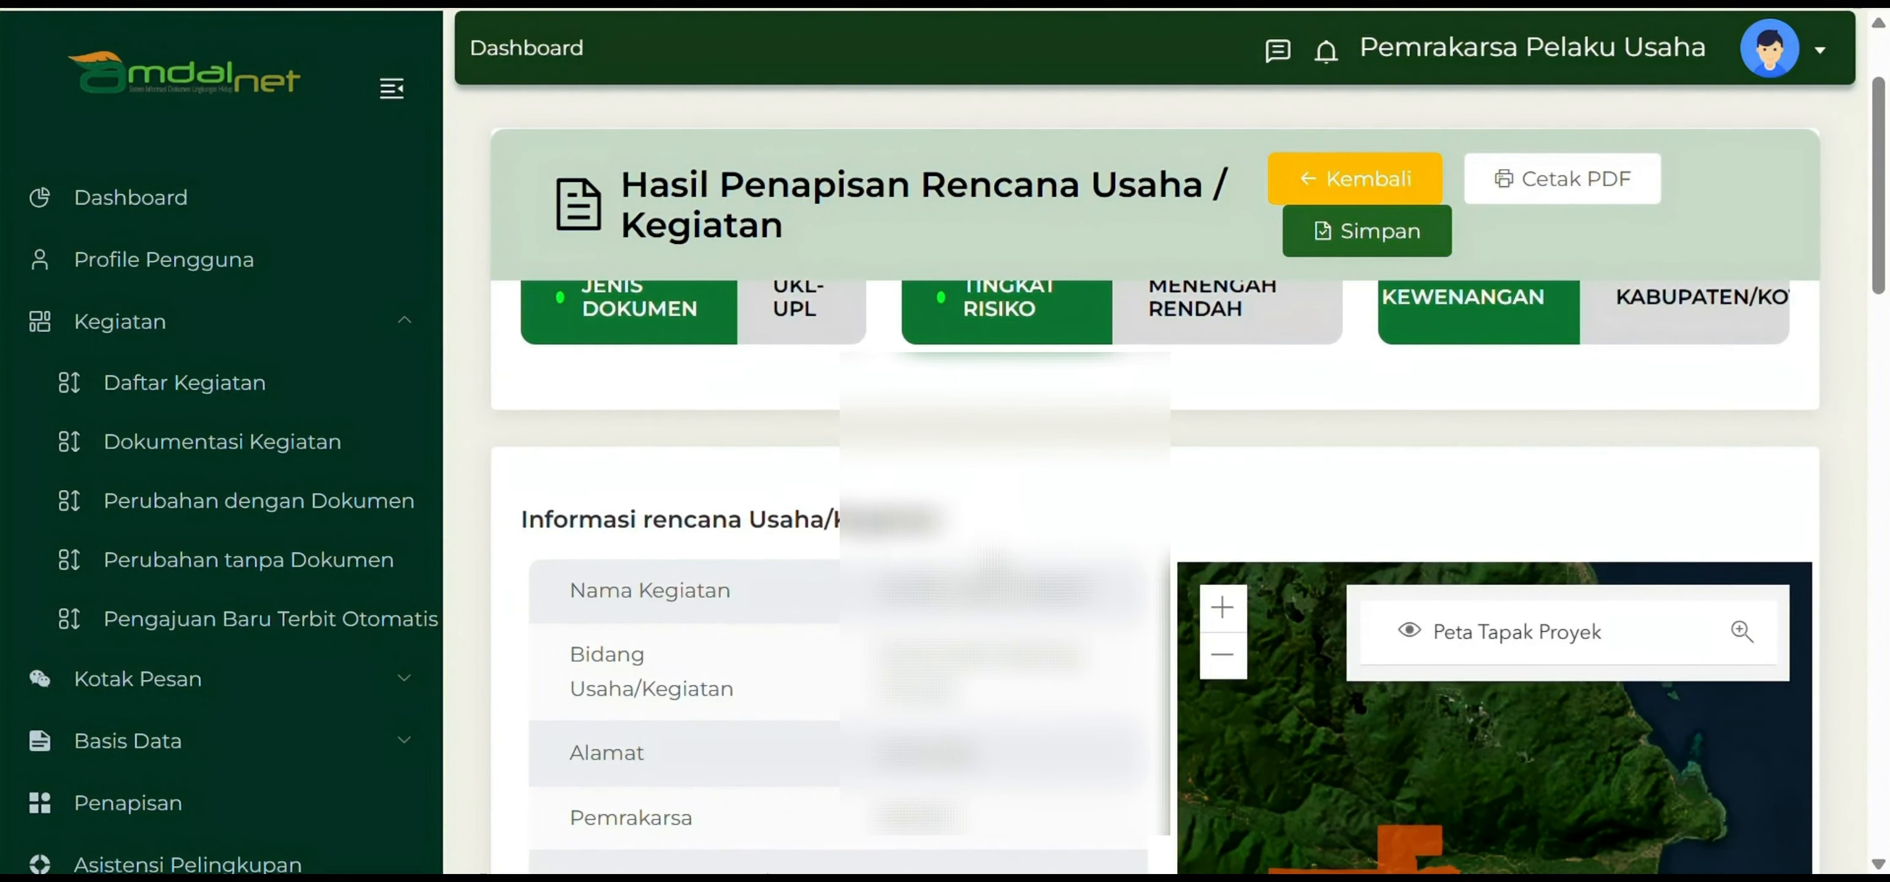
scroll(996, 575, down, 5)
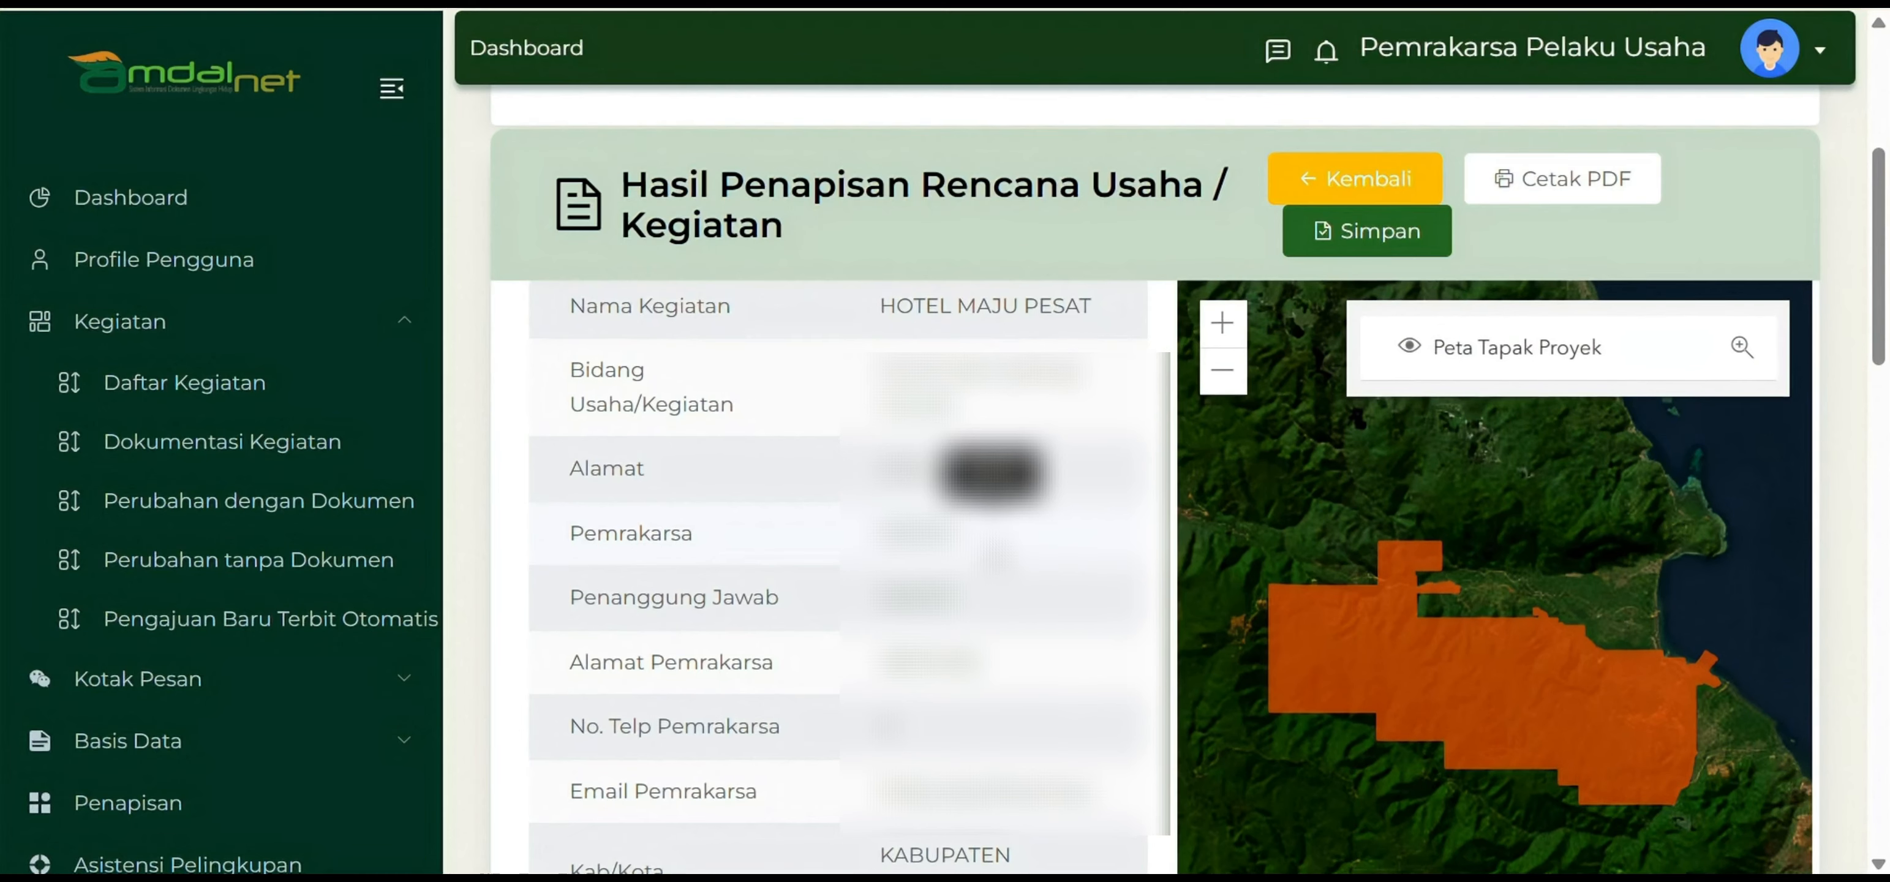
scroll(996, 576, down, 3)
scroll(996, 576, up, 7)
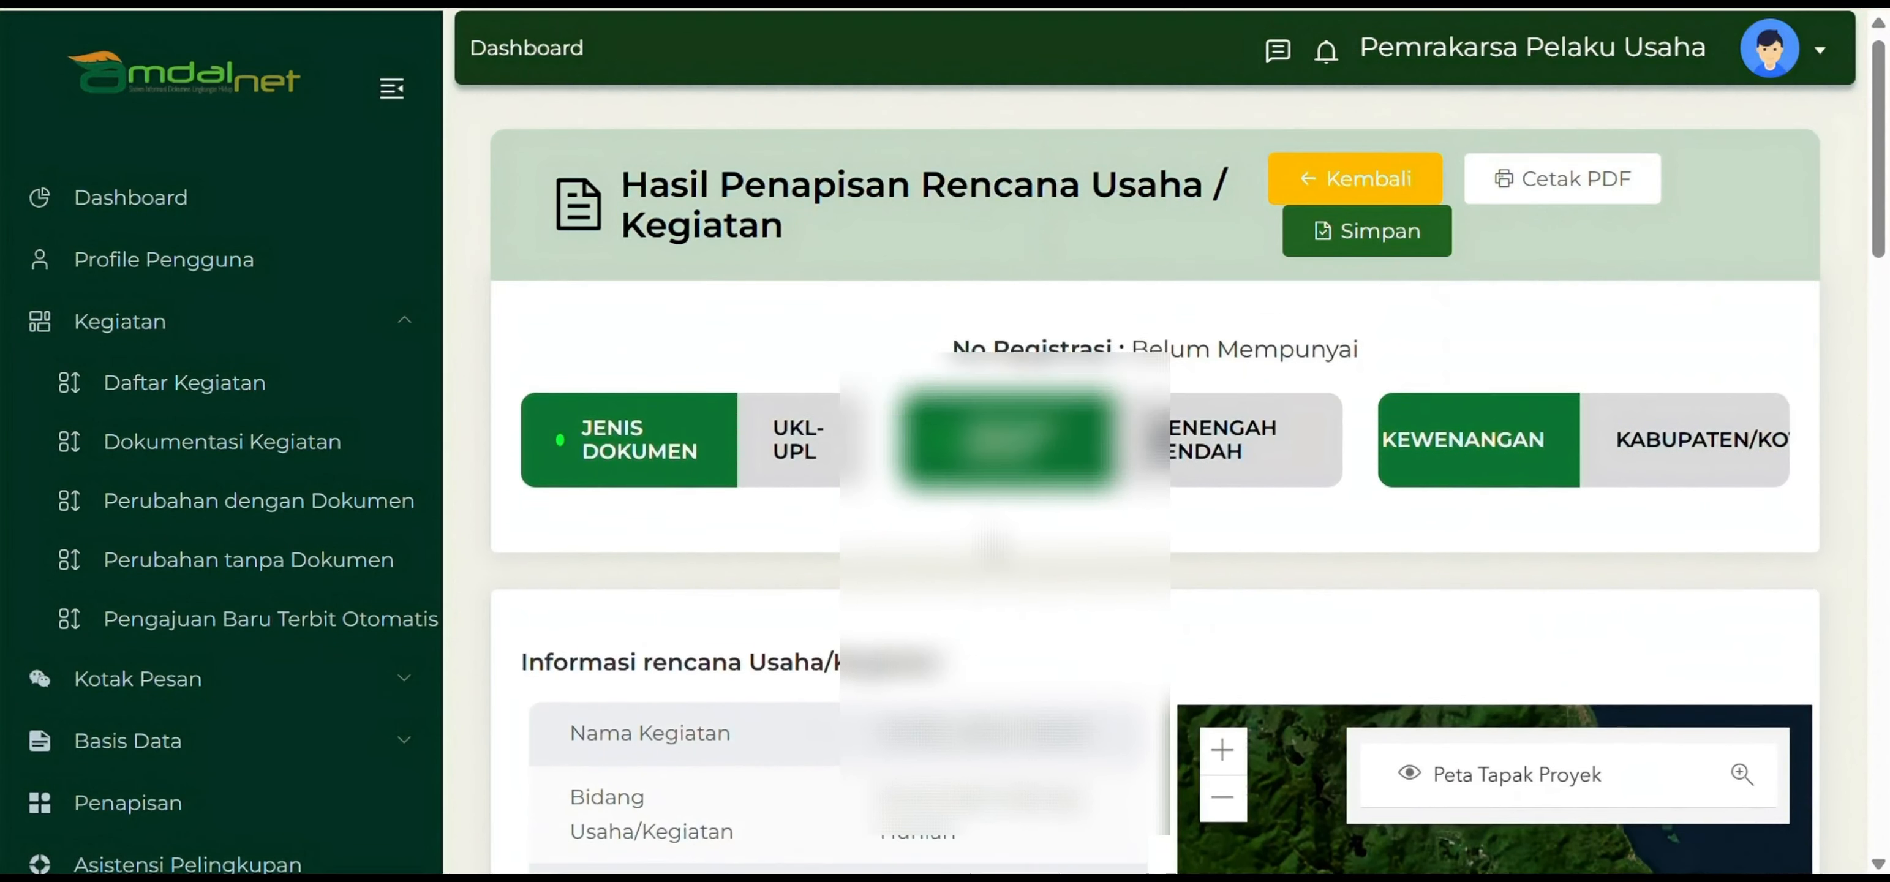
scroll(1363, 435, down, 2)
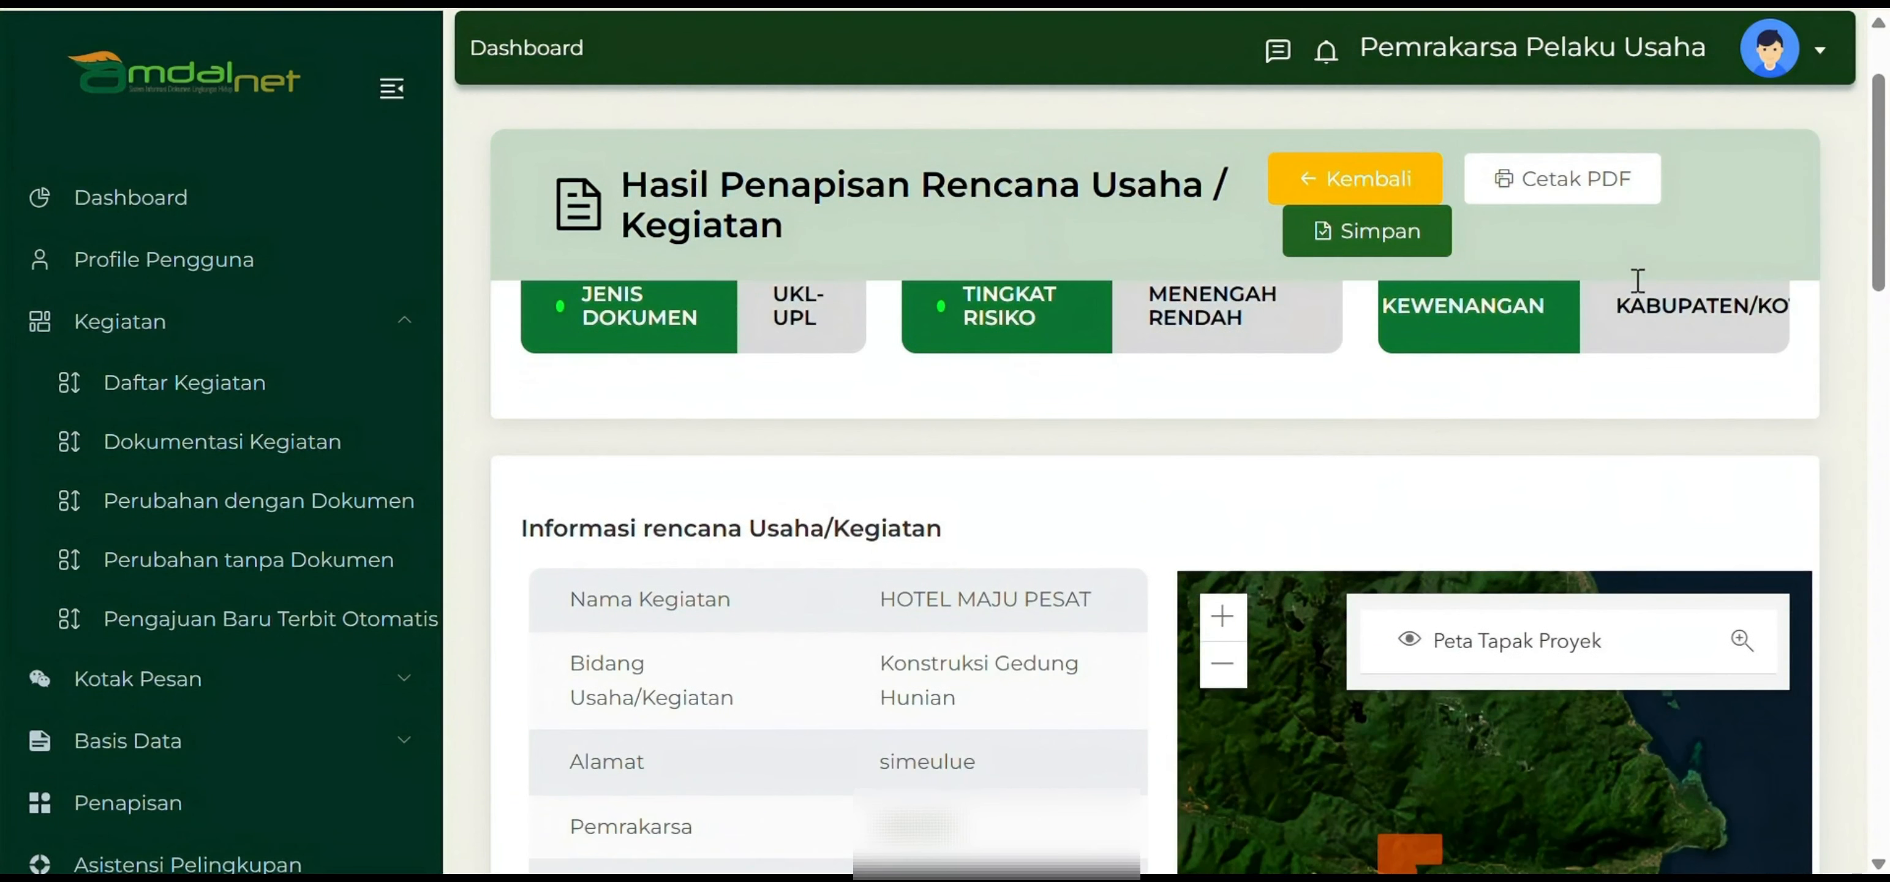
Recheck the Hasil Penapisan page, save the screening result and confirm the save.
scroll(1320, 294, up, 2)
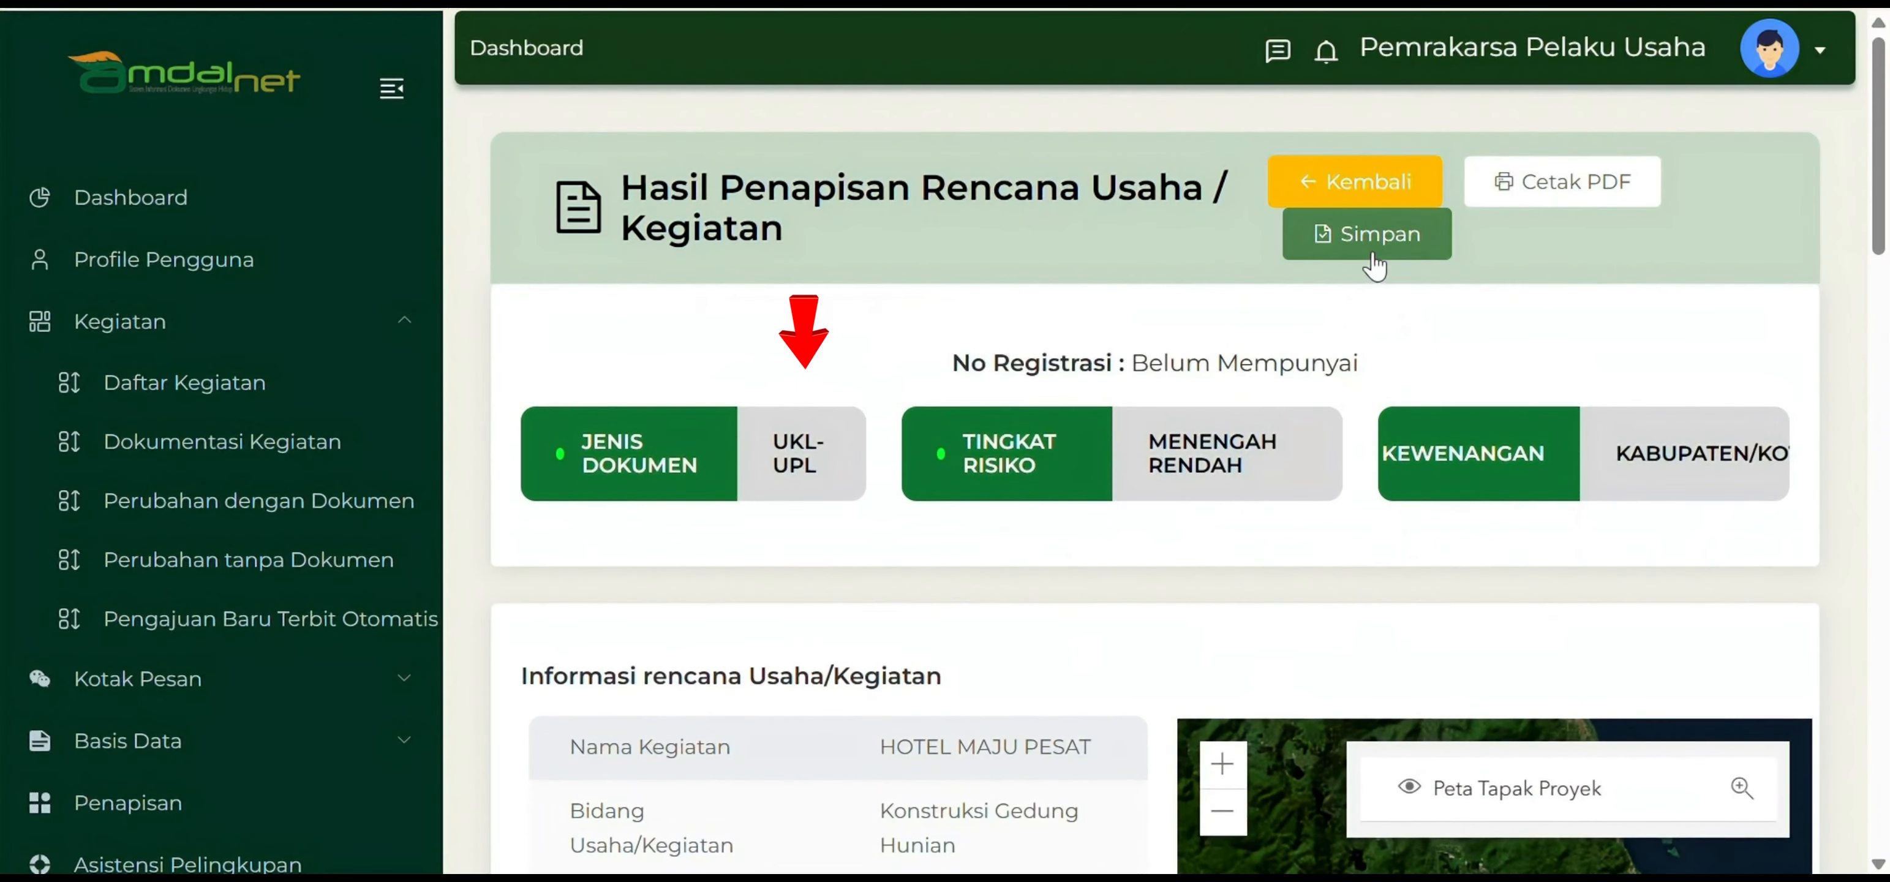
scroll(1218, 532, down, 12)
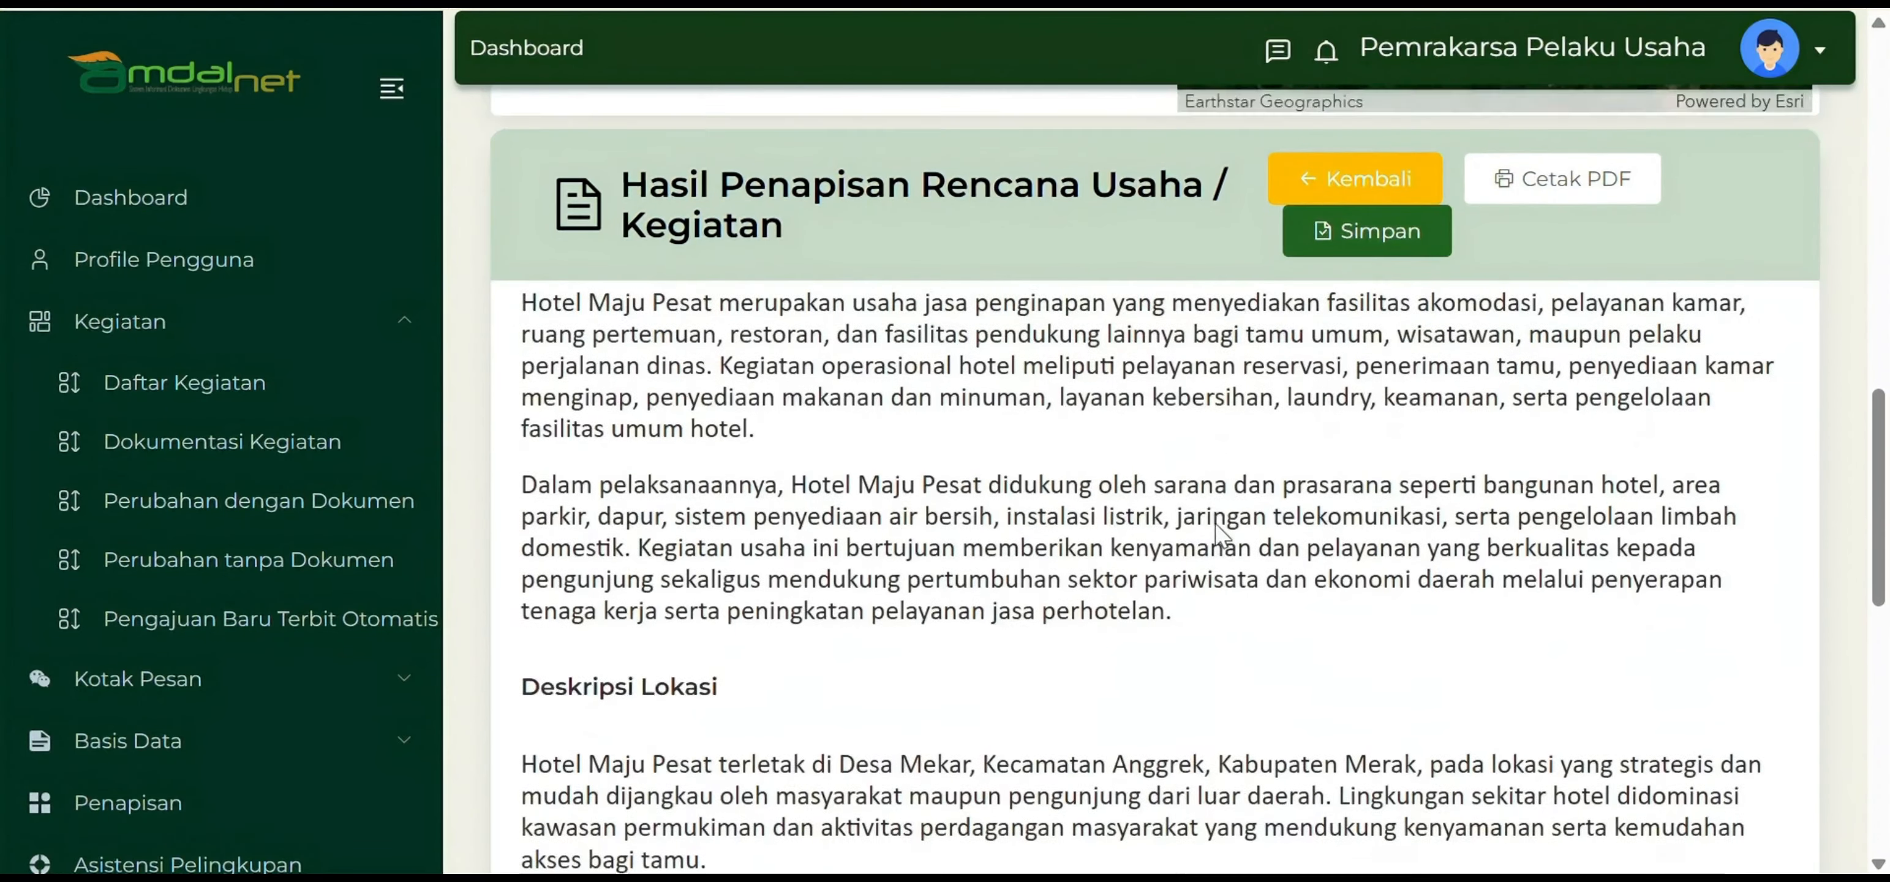
scroll(1220, 530, up, 1)
click(1379, 242)
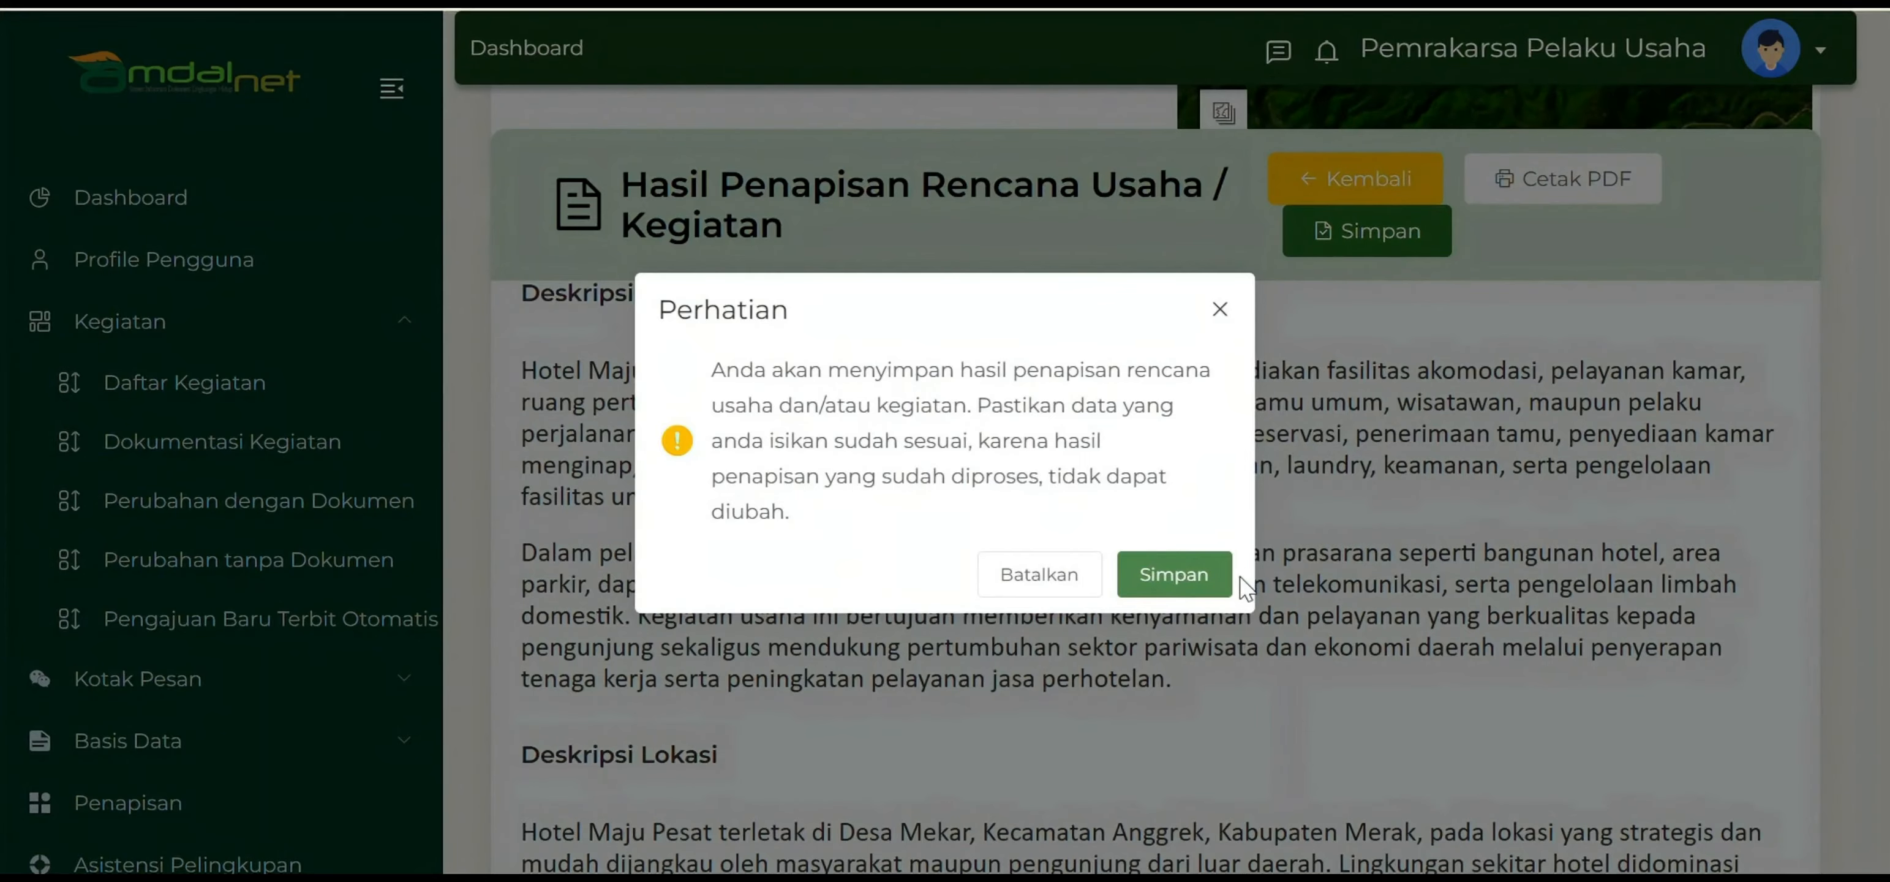
click(1193, 575)
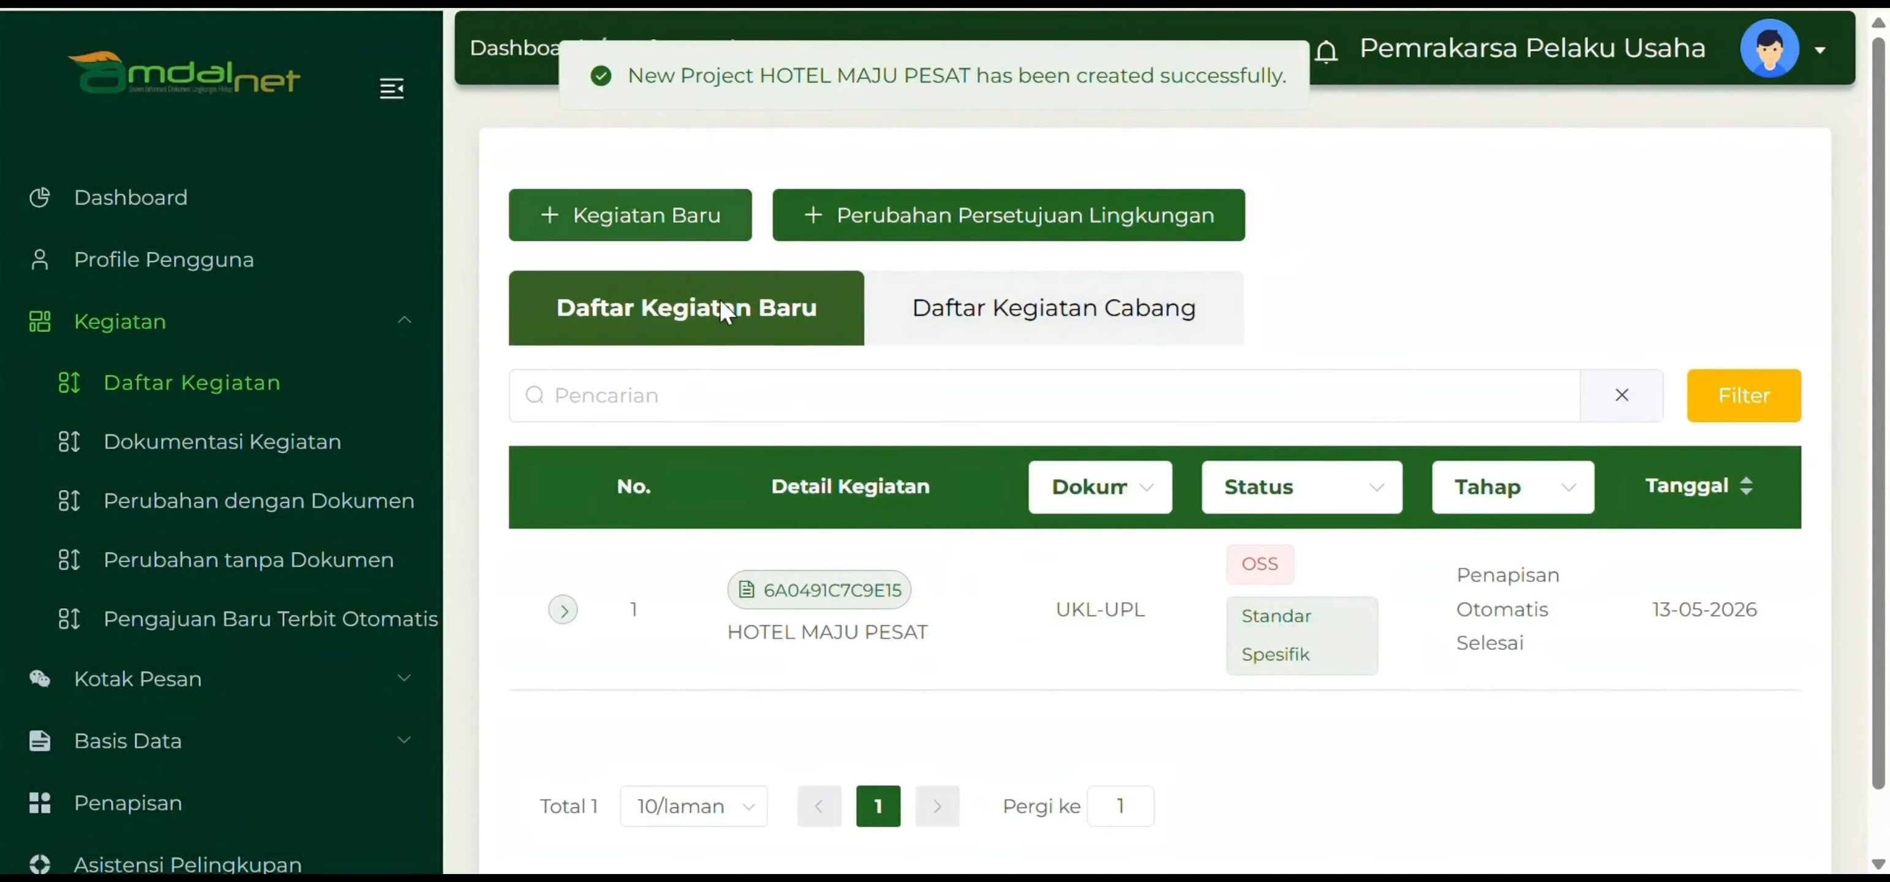
Expand the HOTEL MAJU PESAT entry in the new activity list and open its detailed screening result.
scroll(774, 530, down, 1)
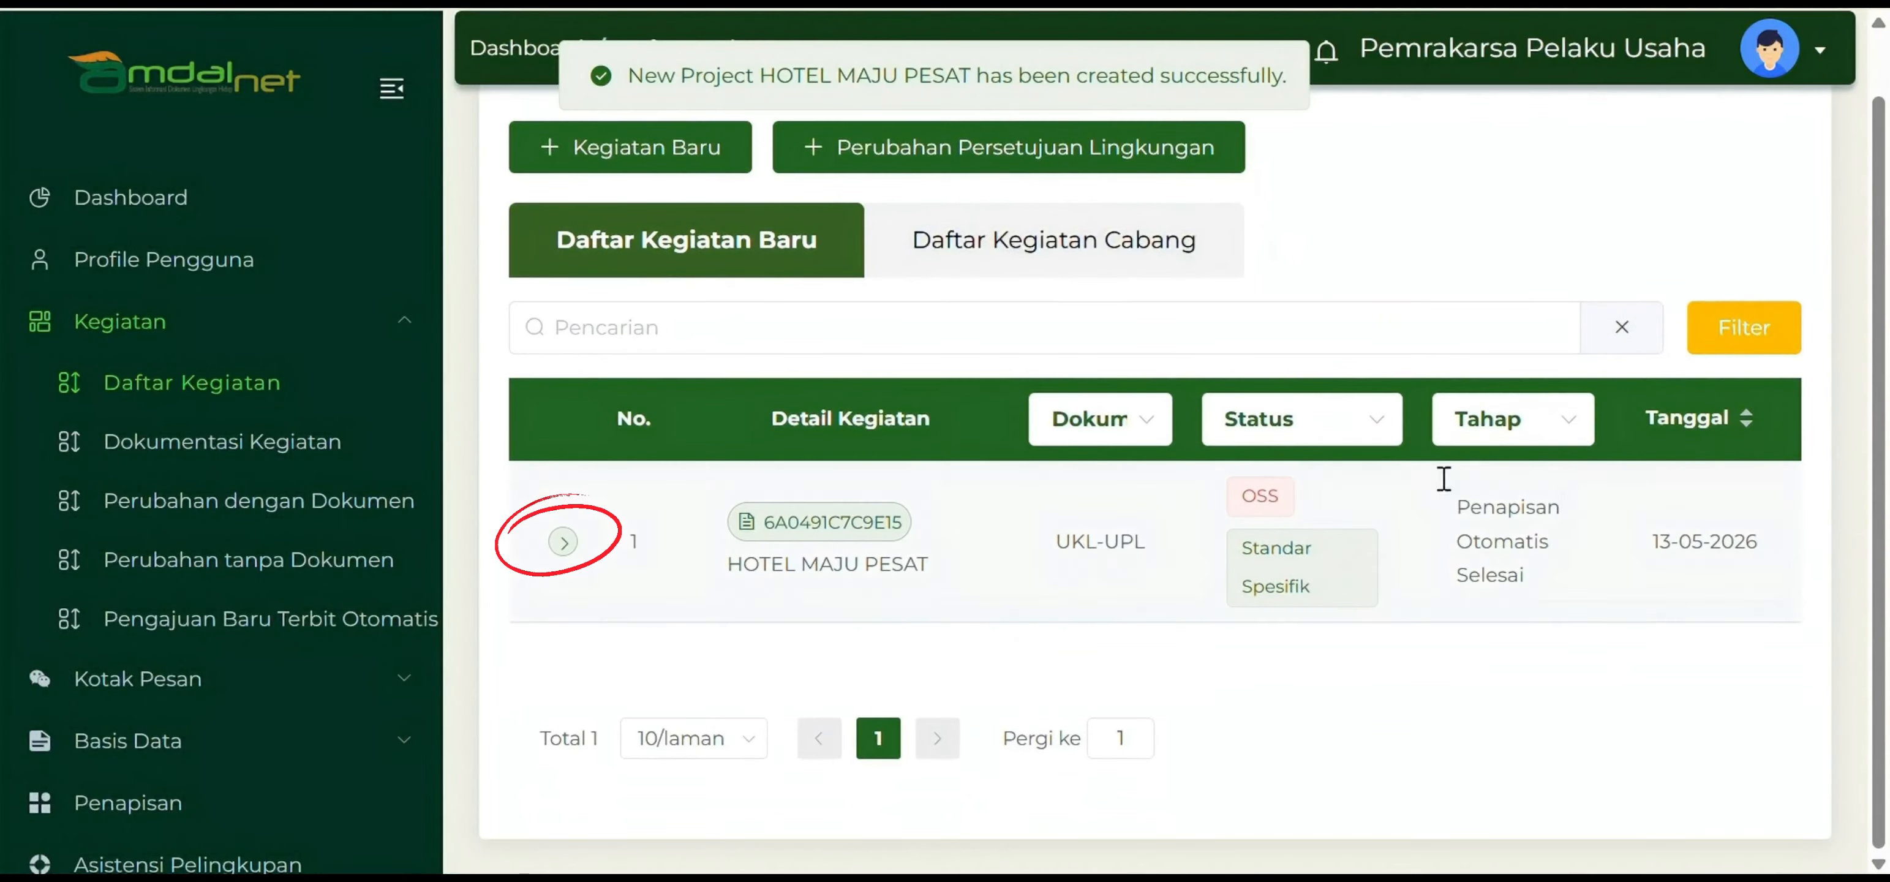
click(563, 542)
scroll(881, 653, down, 4)
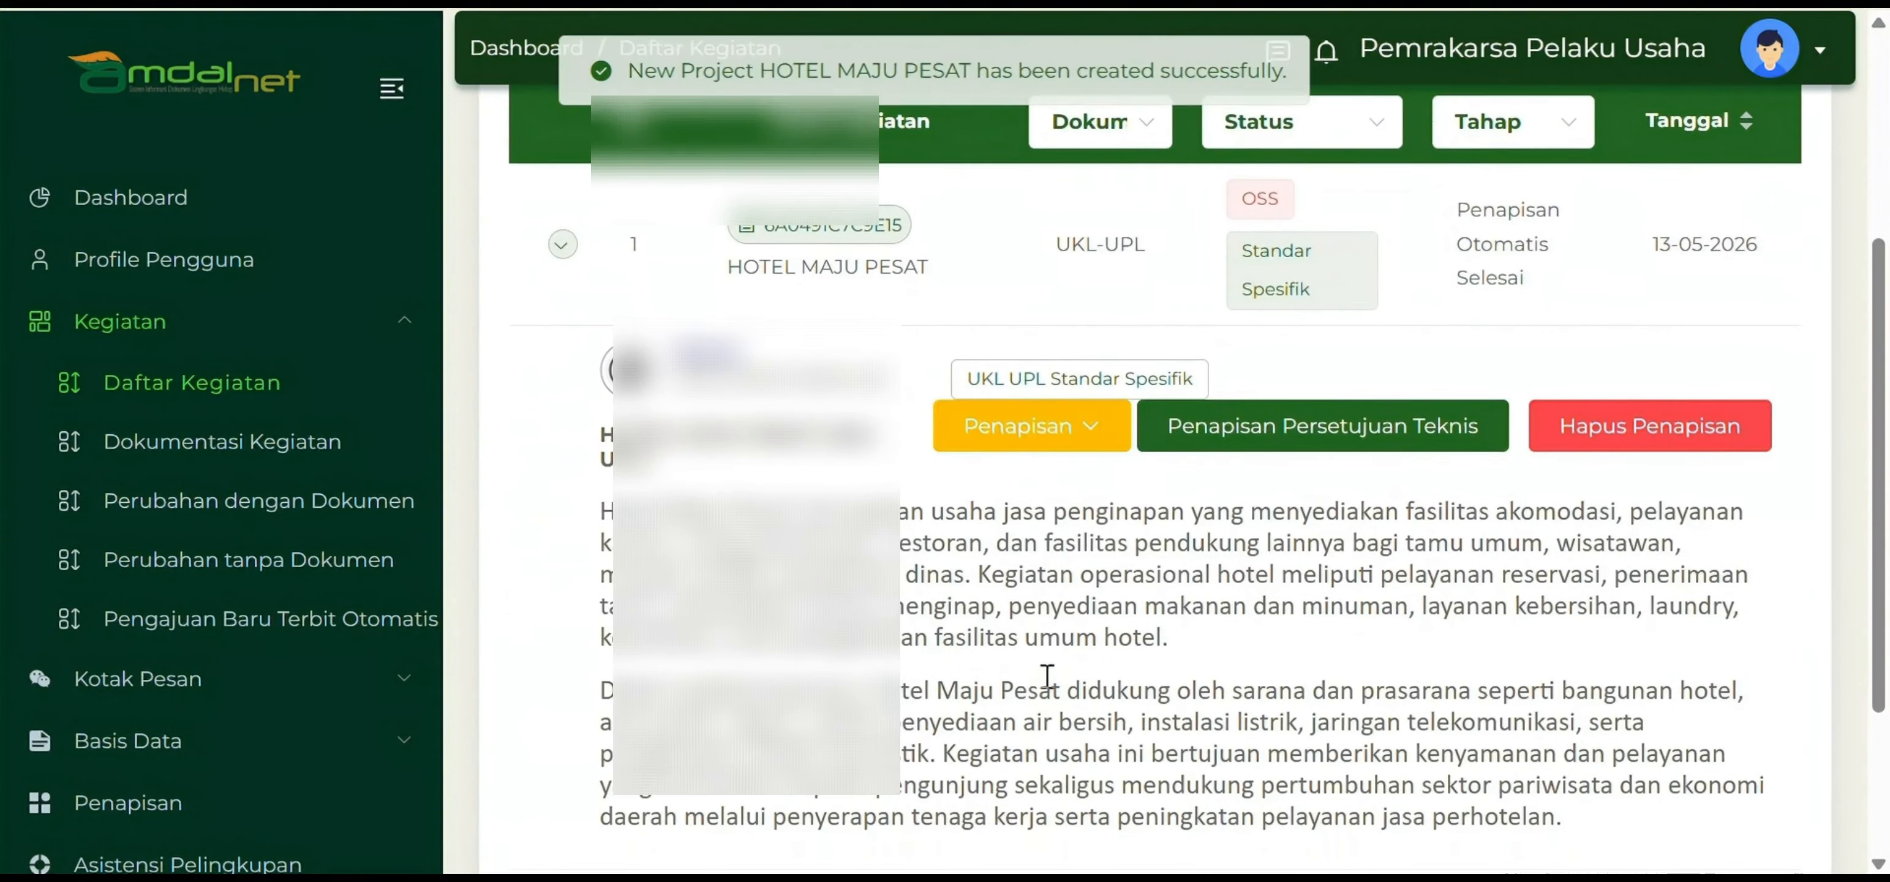
scroll(1051, 669, down, 2)
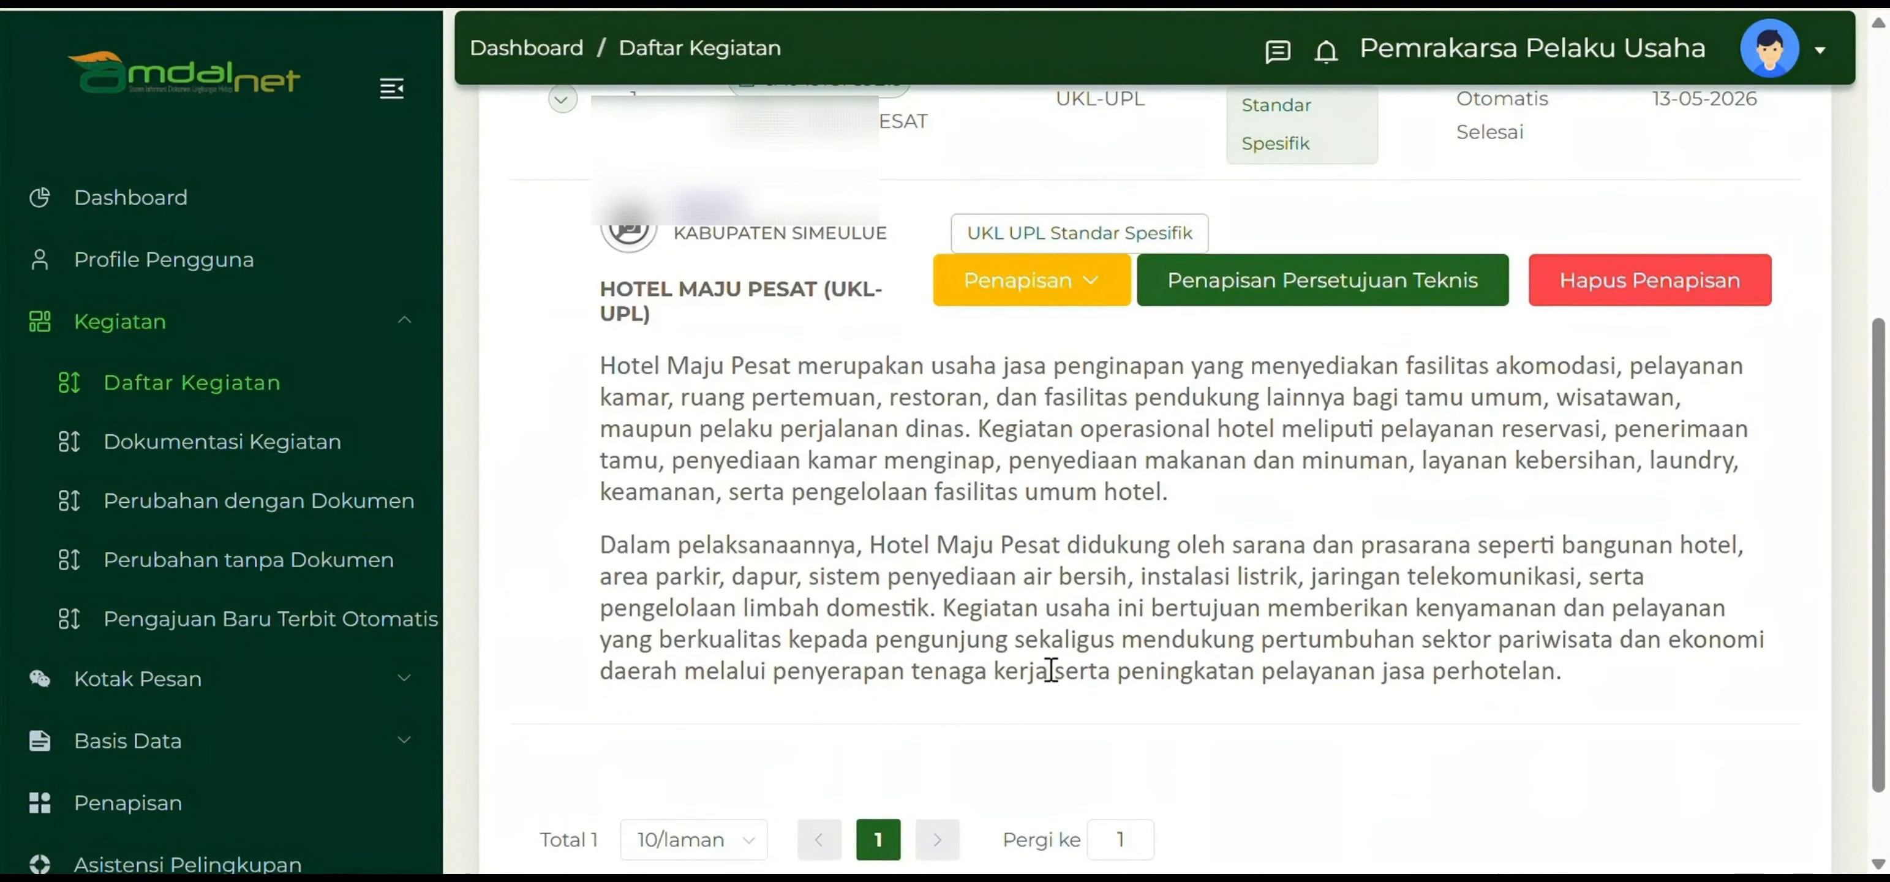
click(1085, 287)
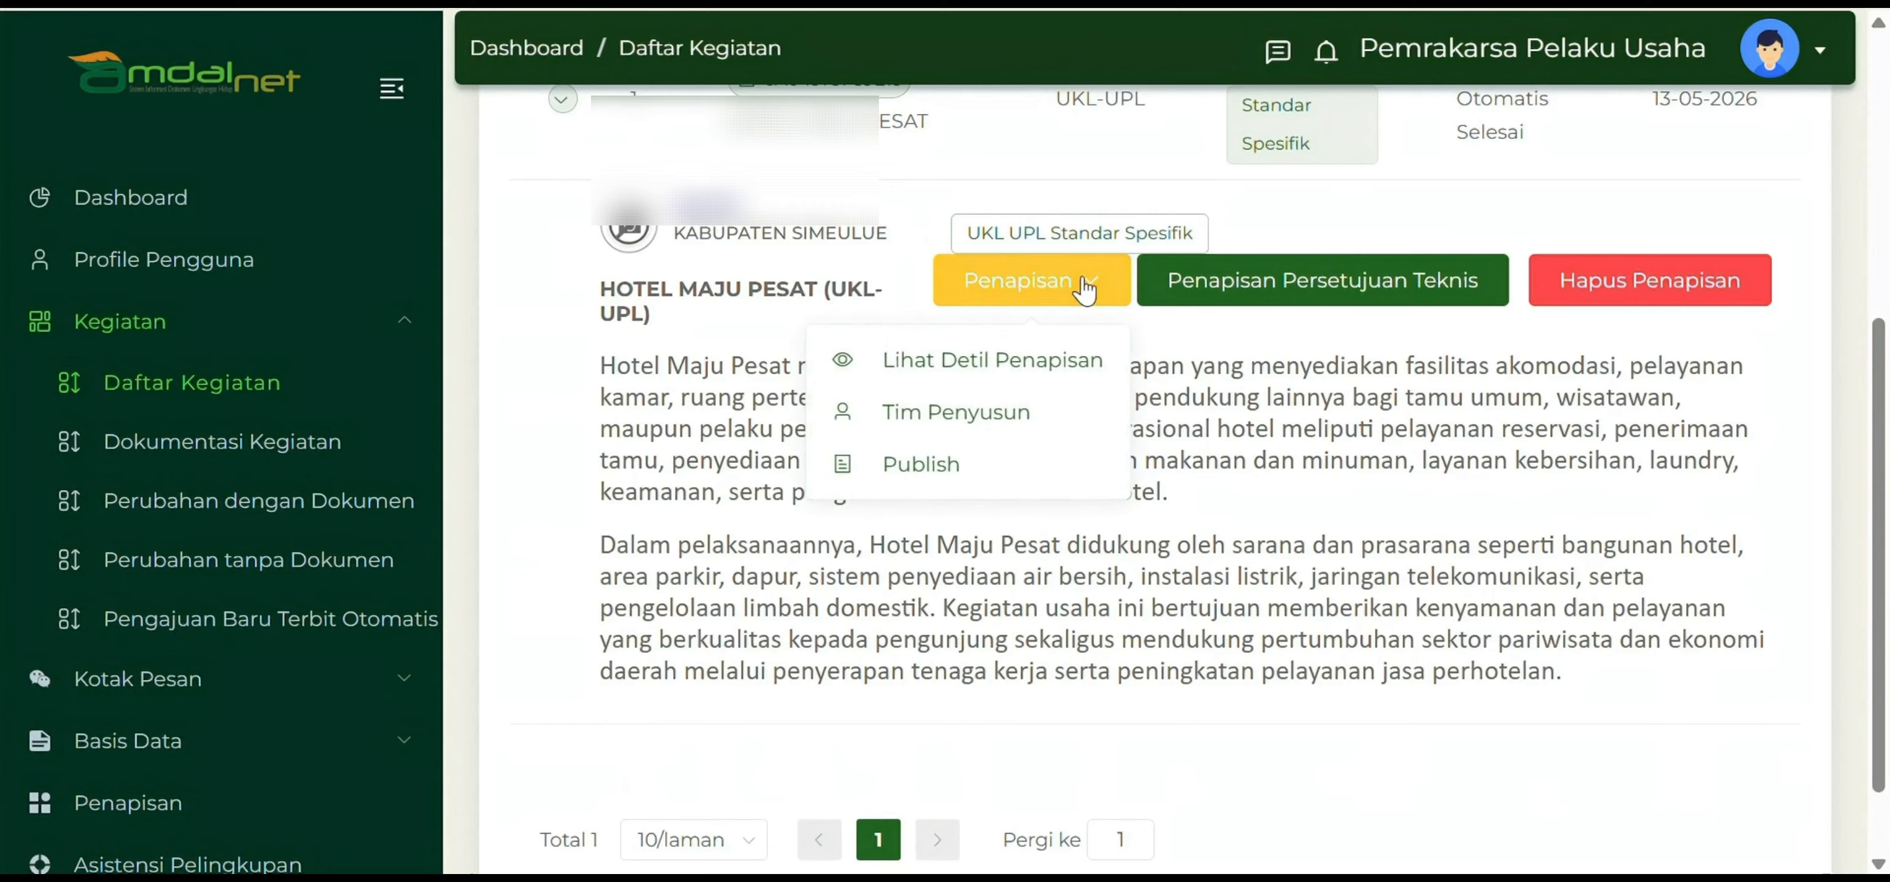
click(1037, 364)
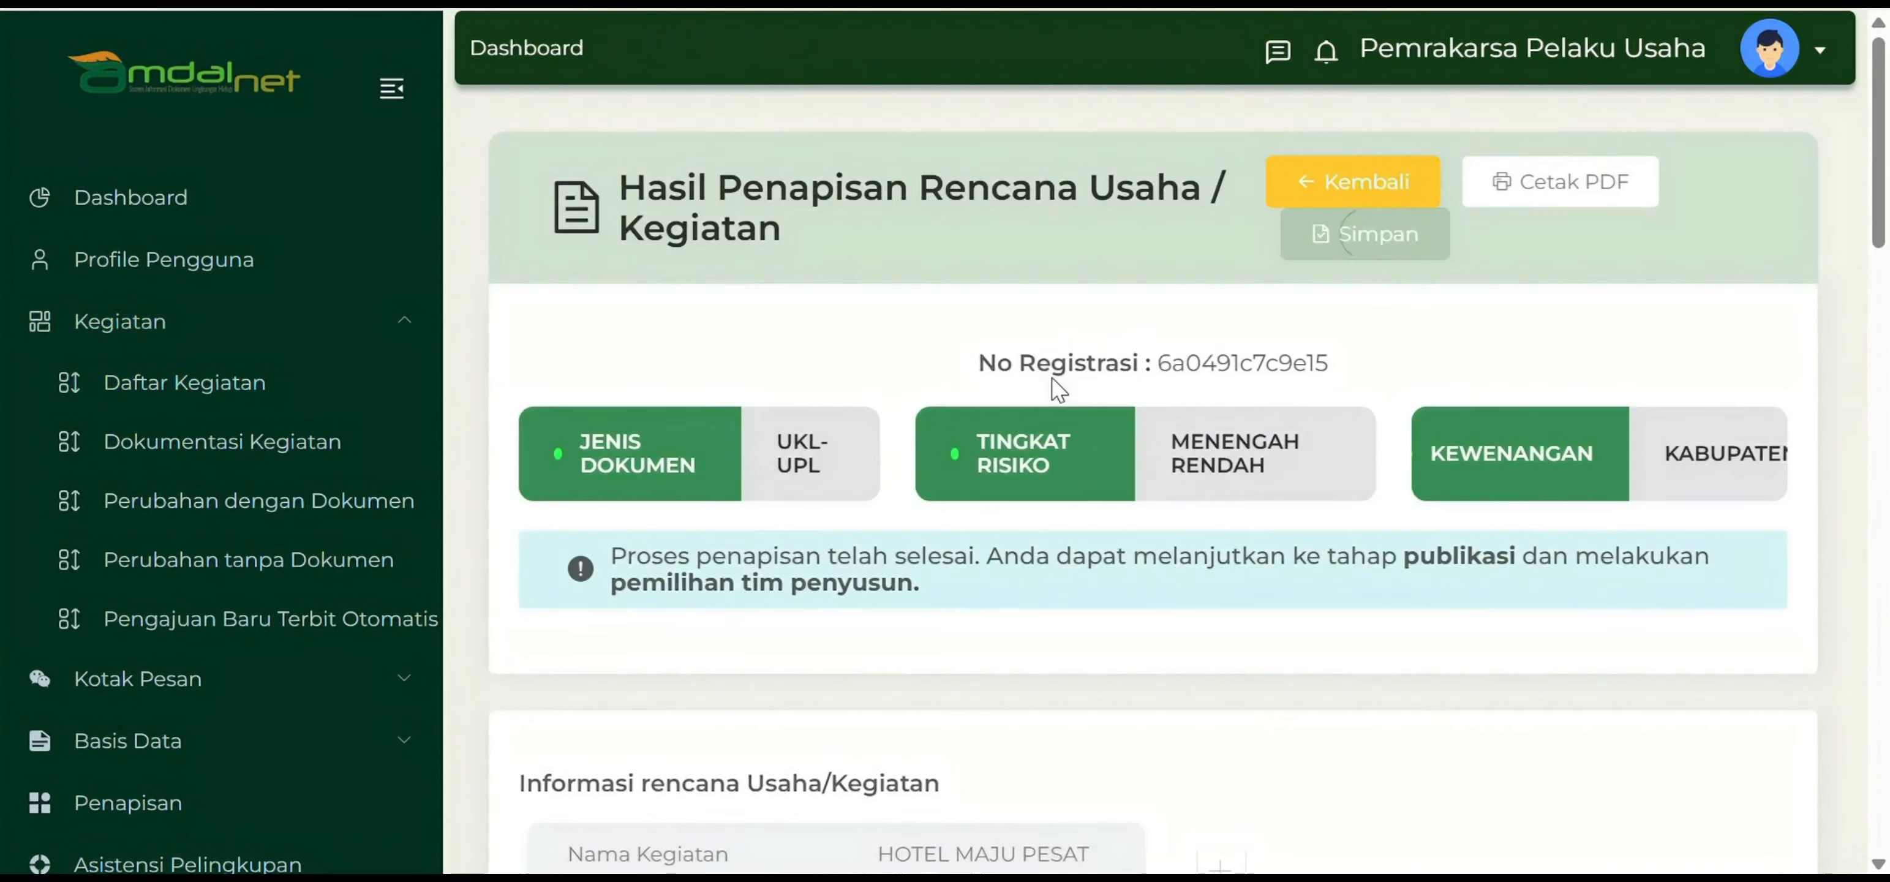
scroll(1078, 394, down, 4)
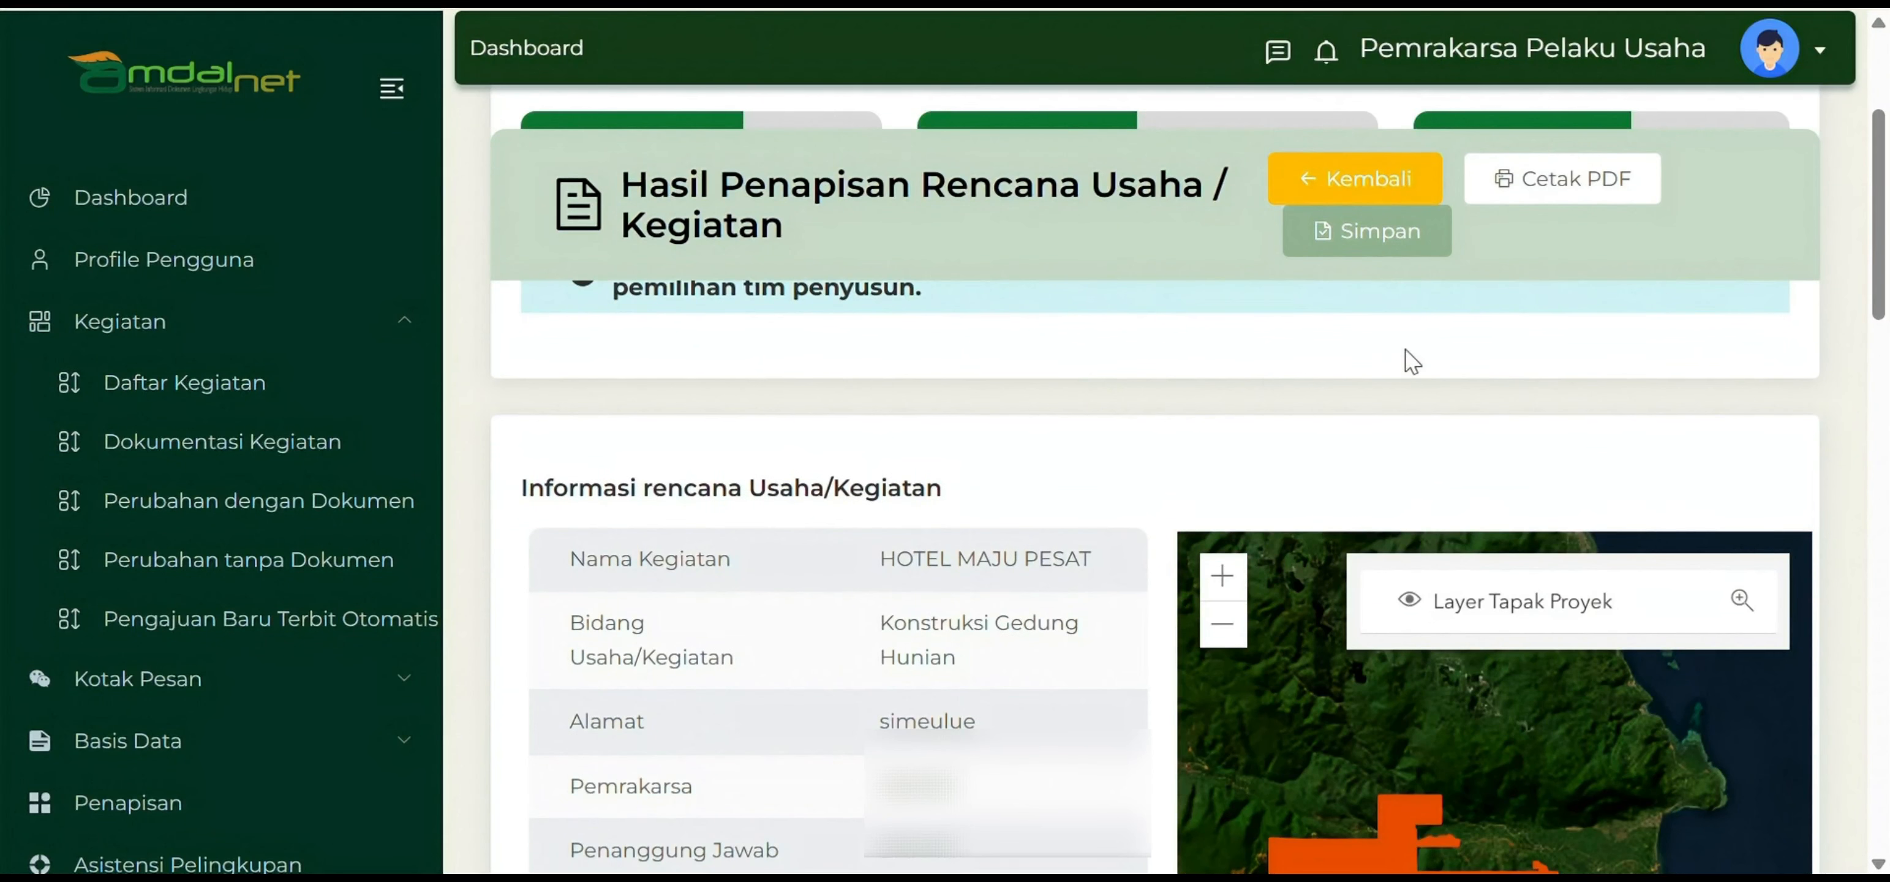
Export the screening result as a PDF and open the file to review its activity details, screening outcome and site image.
click(1582, 192)
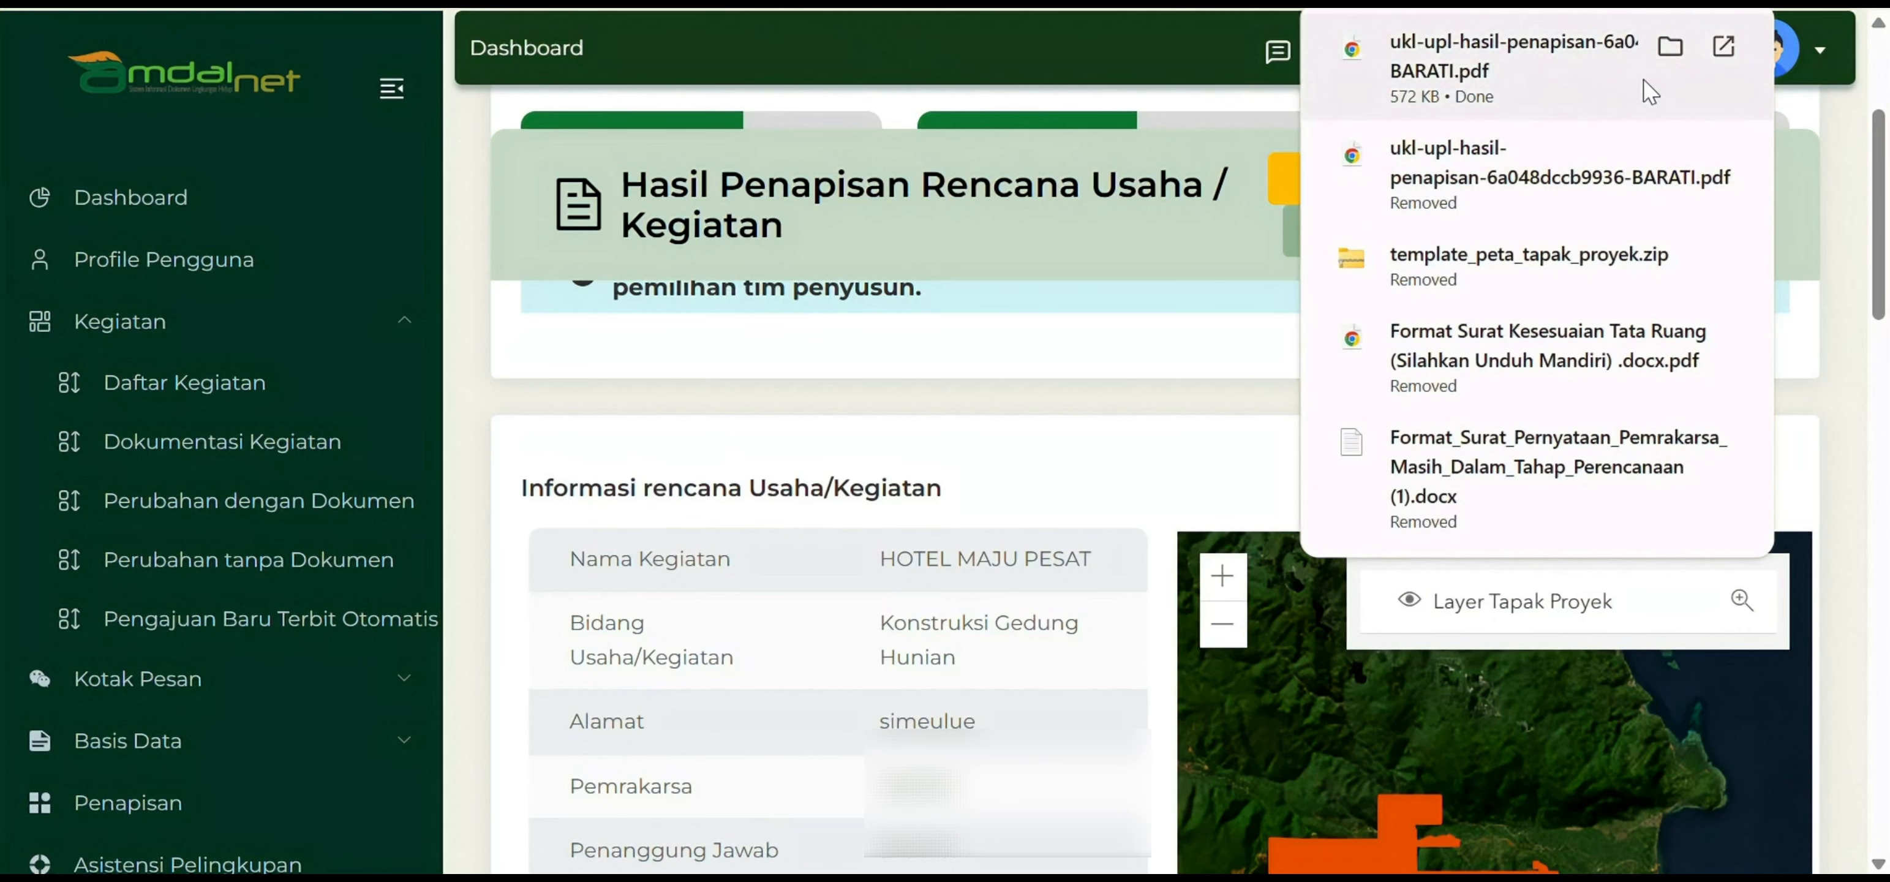
click(1486, 59)
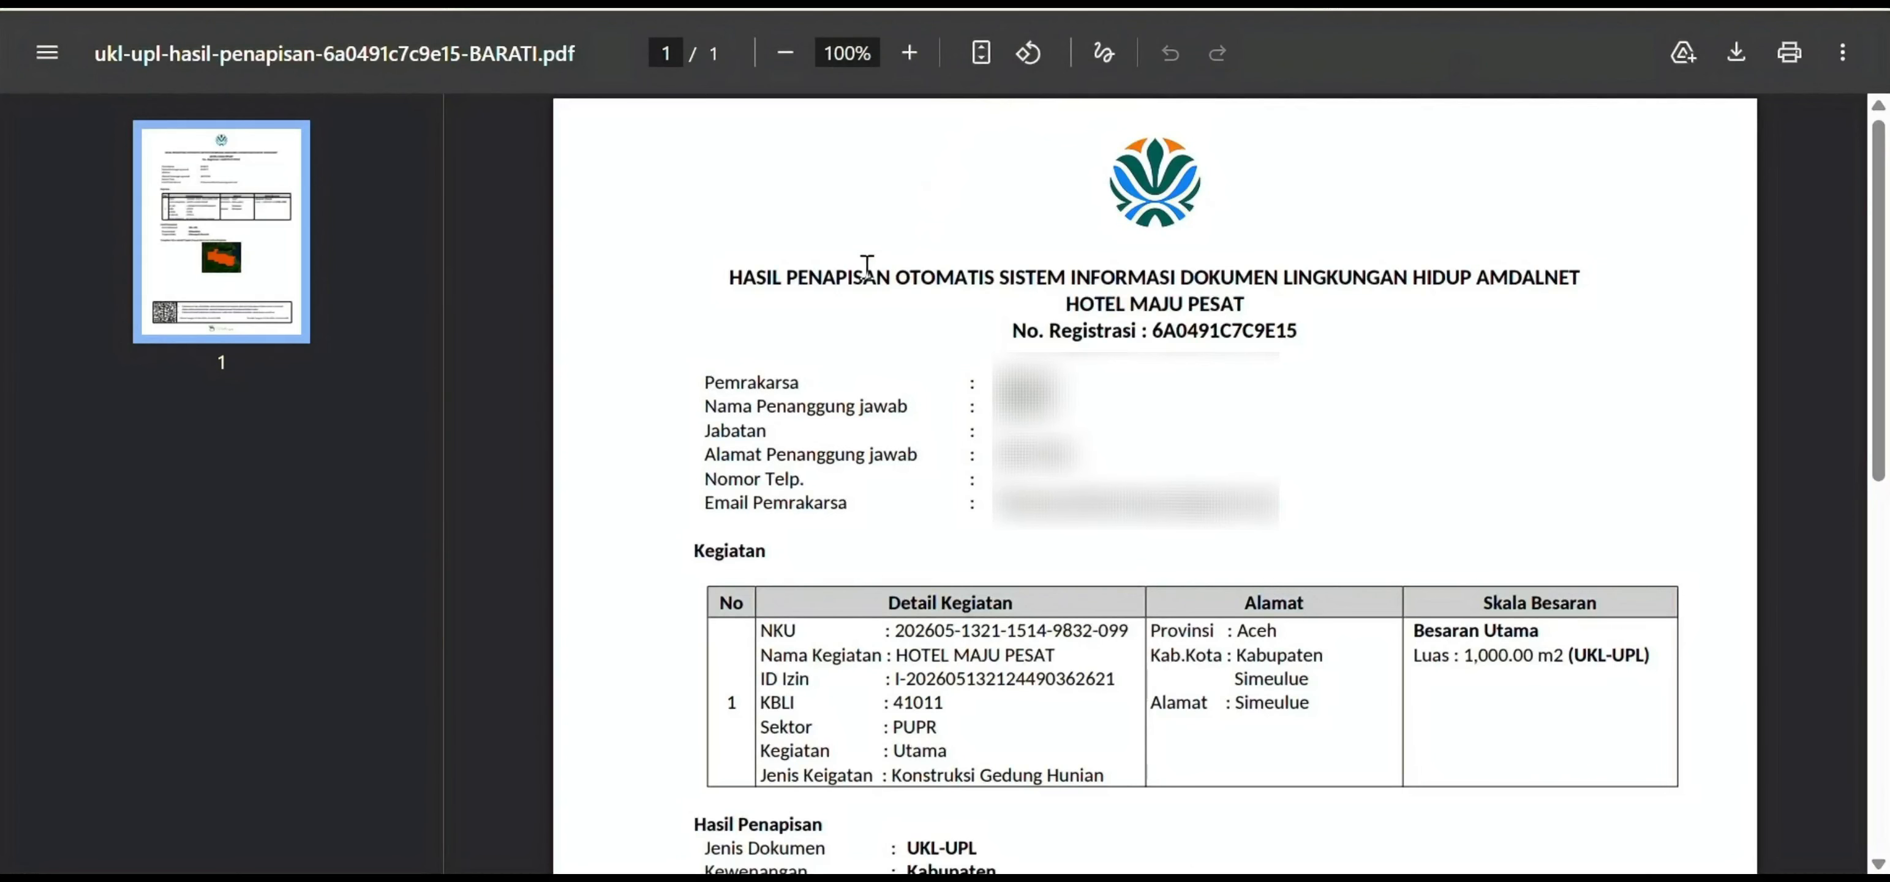
scroll(880, 286, down, 8)
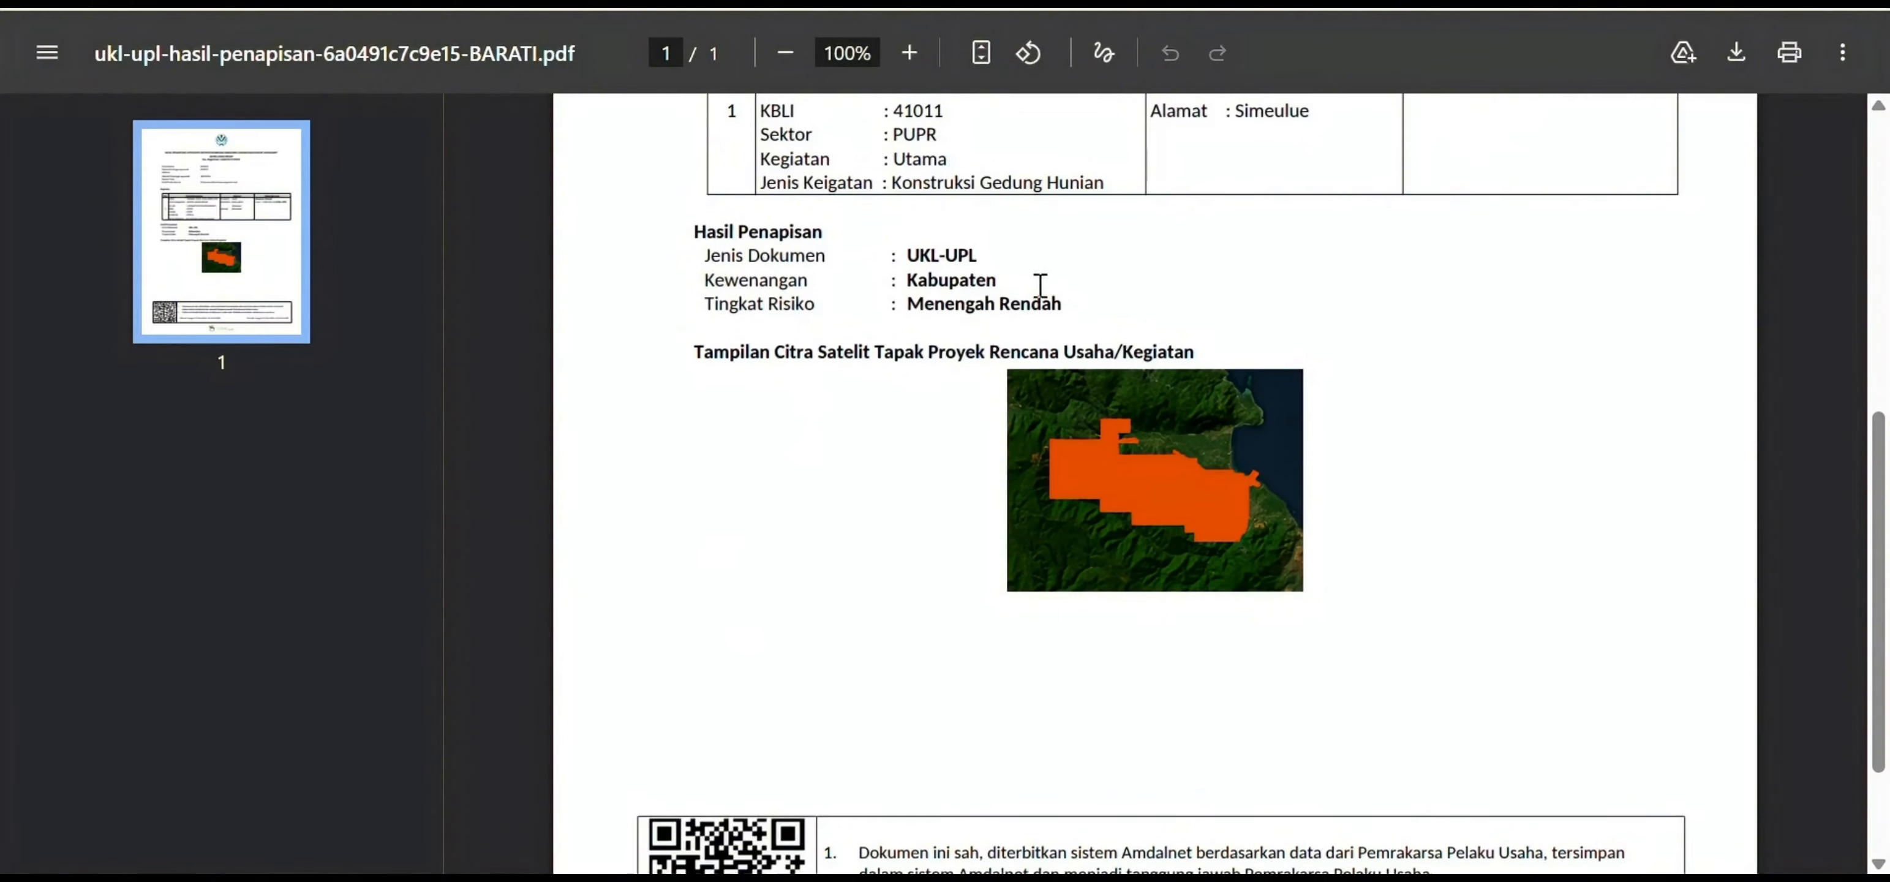
scroll(953, 381, down, 3)
scroll(1012, 366, up, 10)
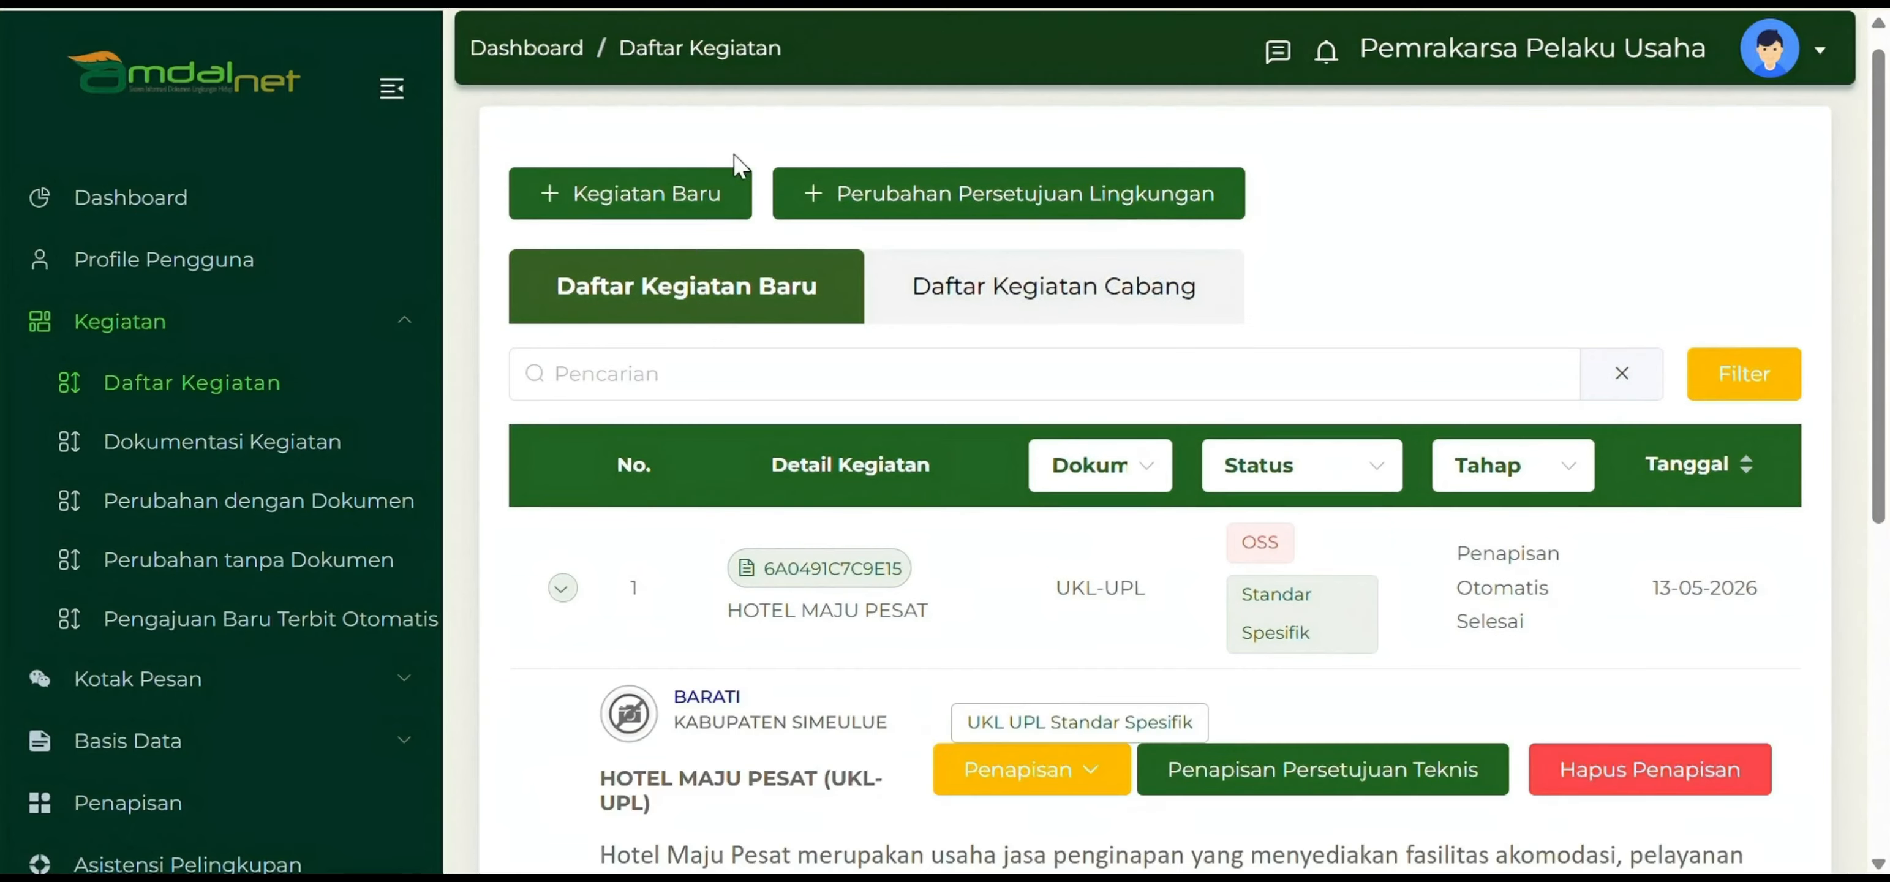
Open the environmental approval tracking for HOTEL MAJU PESAT and examine all stages from Penapisan Otomatis Selesai to PKPLH Terbit.
click(792, 585)
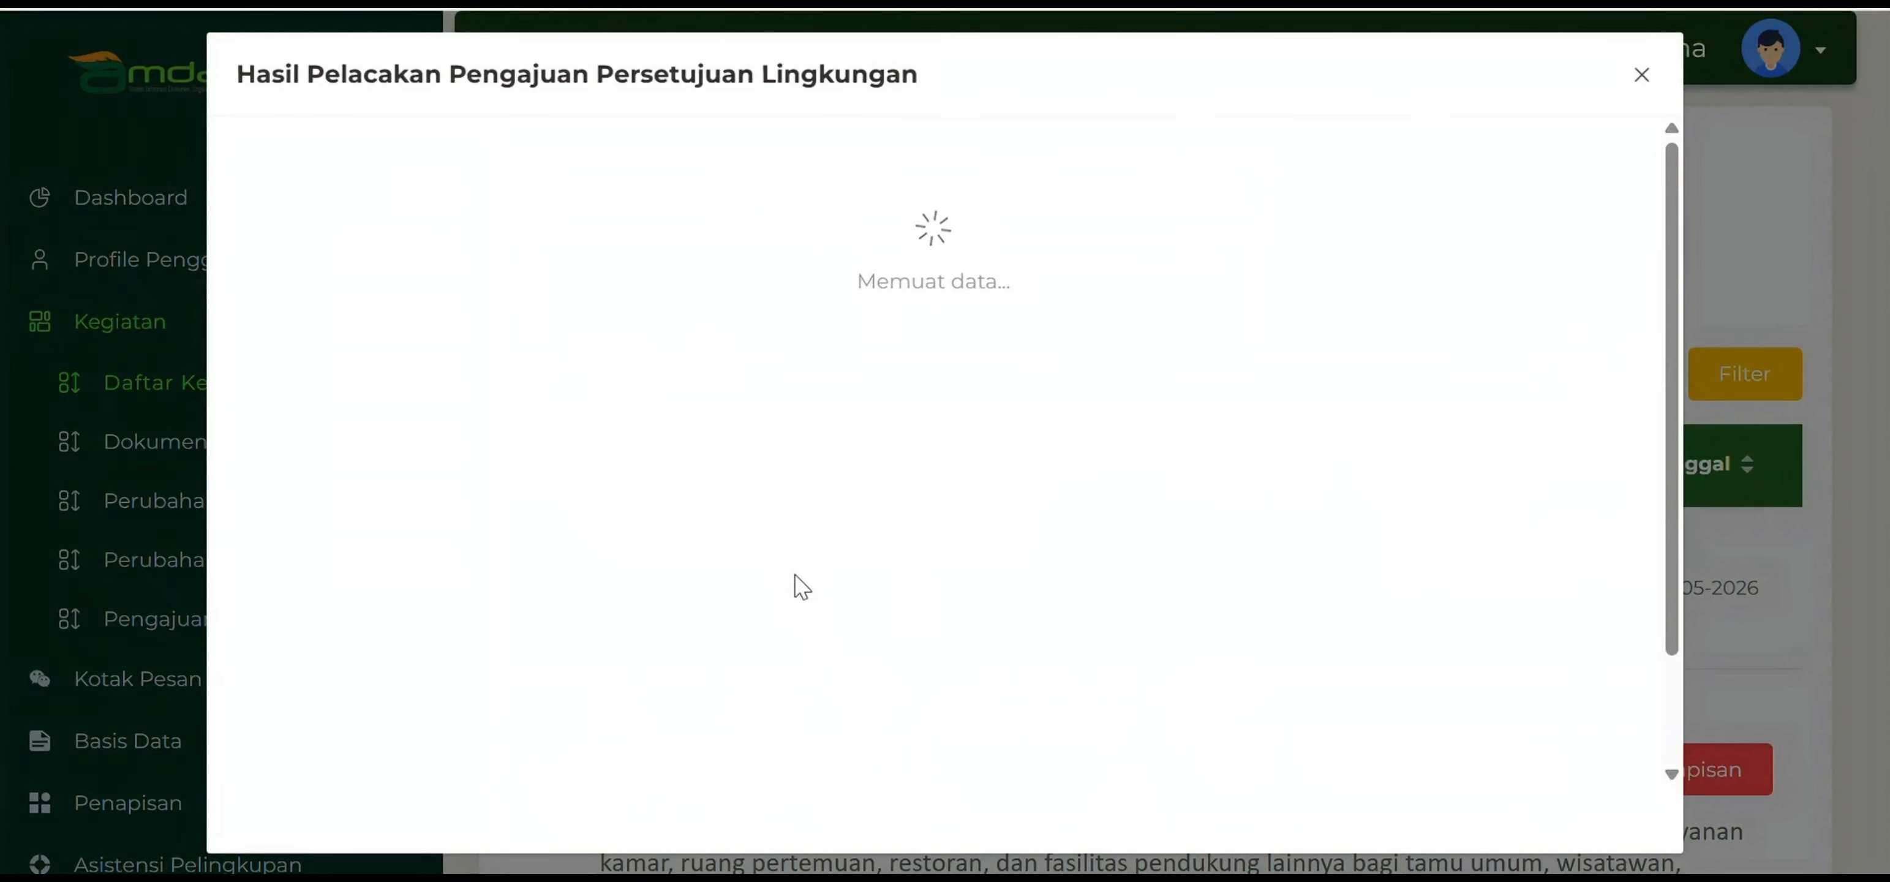
scroll(910, 452, down, 4)
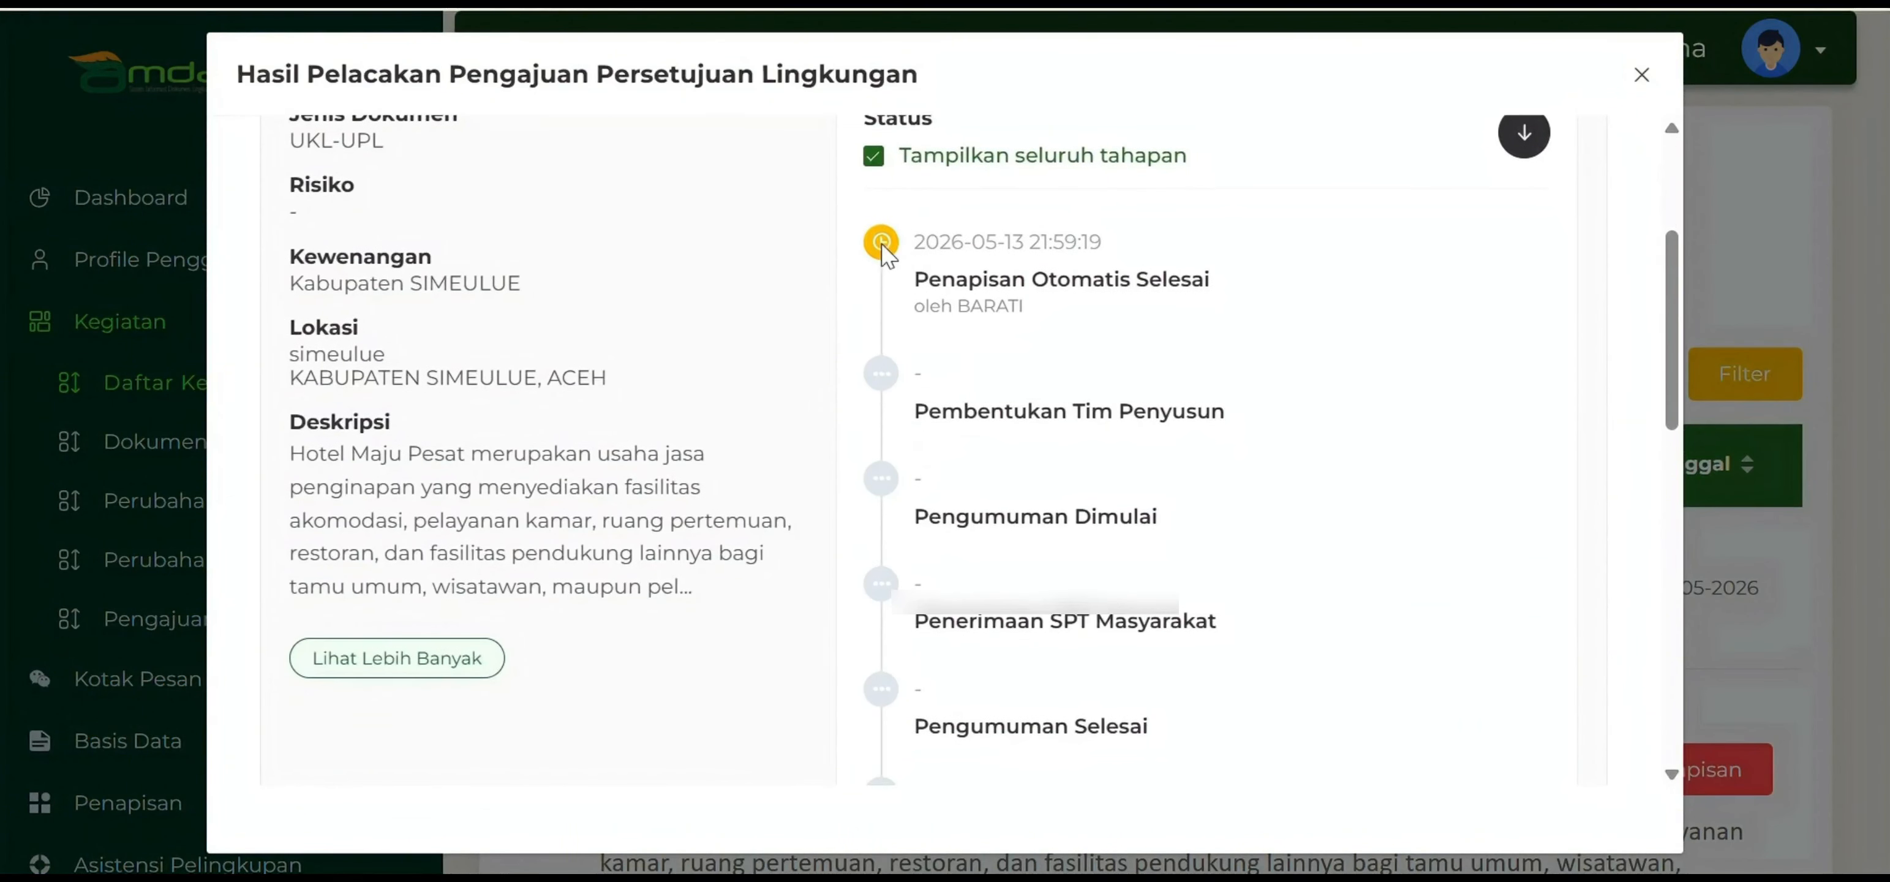
scroll(884, 345, down, 1)
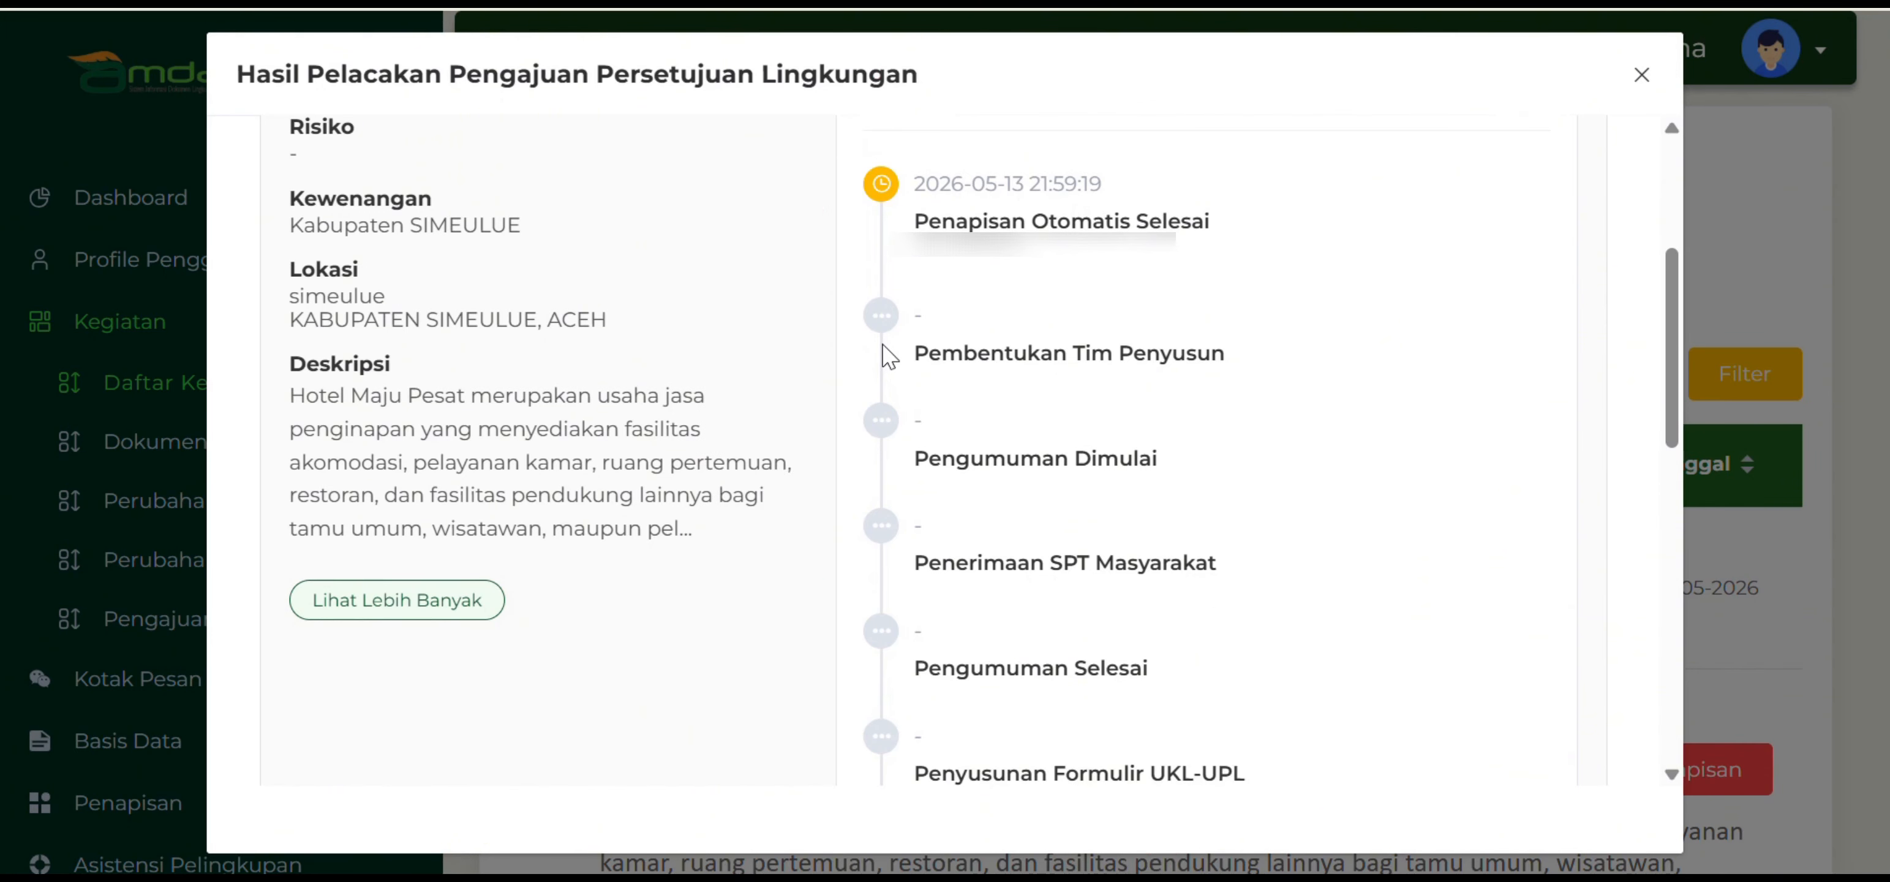
scroll(888, 356, up, 2)
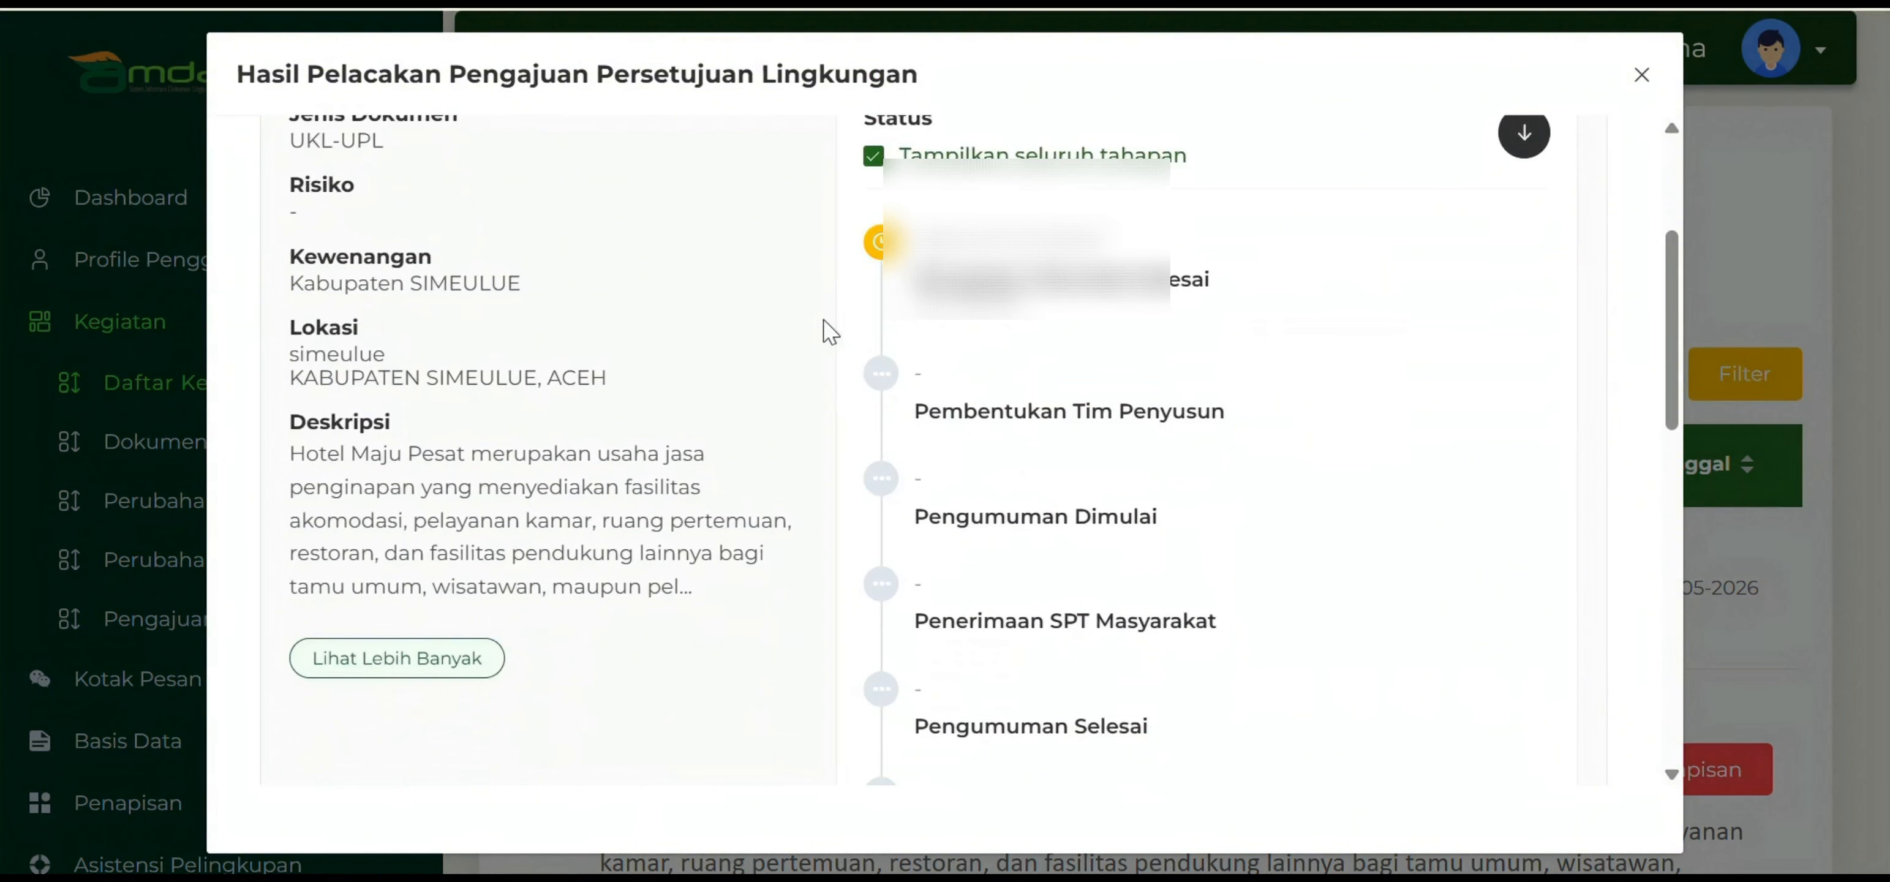
scroll(881, 349, down, 3)
scroll(814, 375, down, 10)
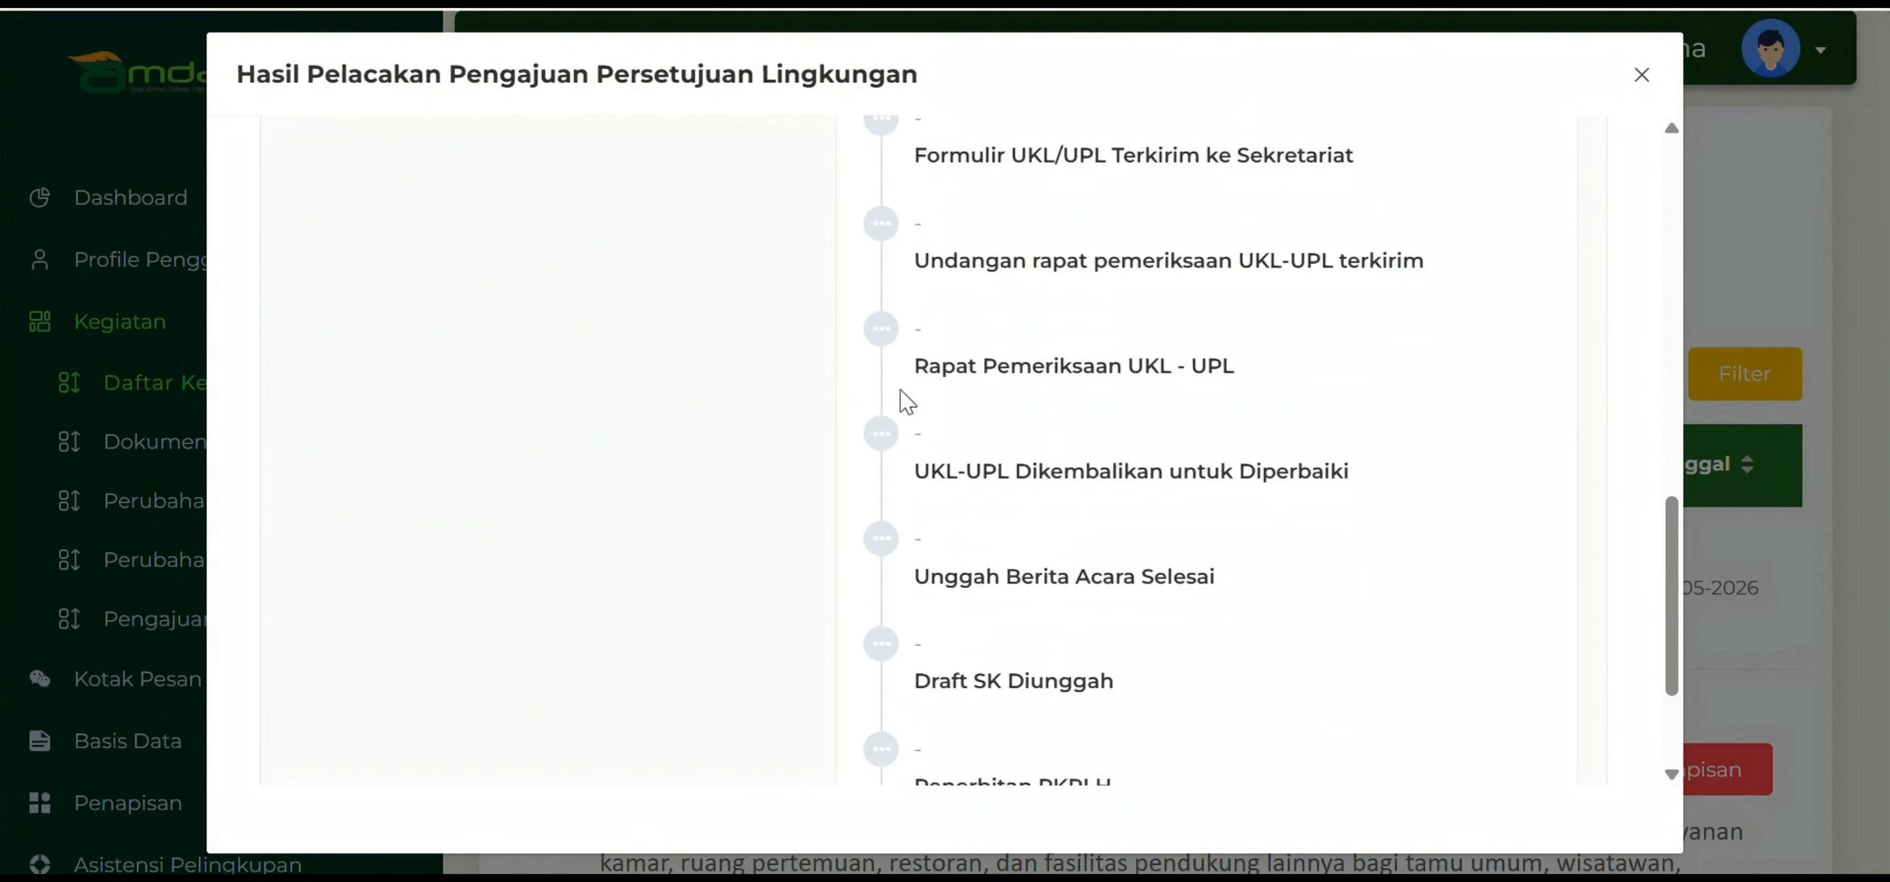
scroll(856, 337, up, 12)
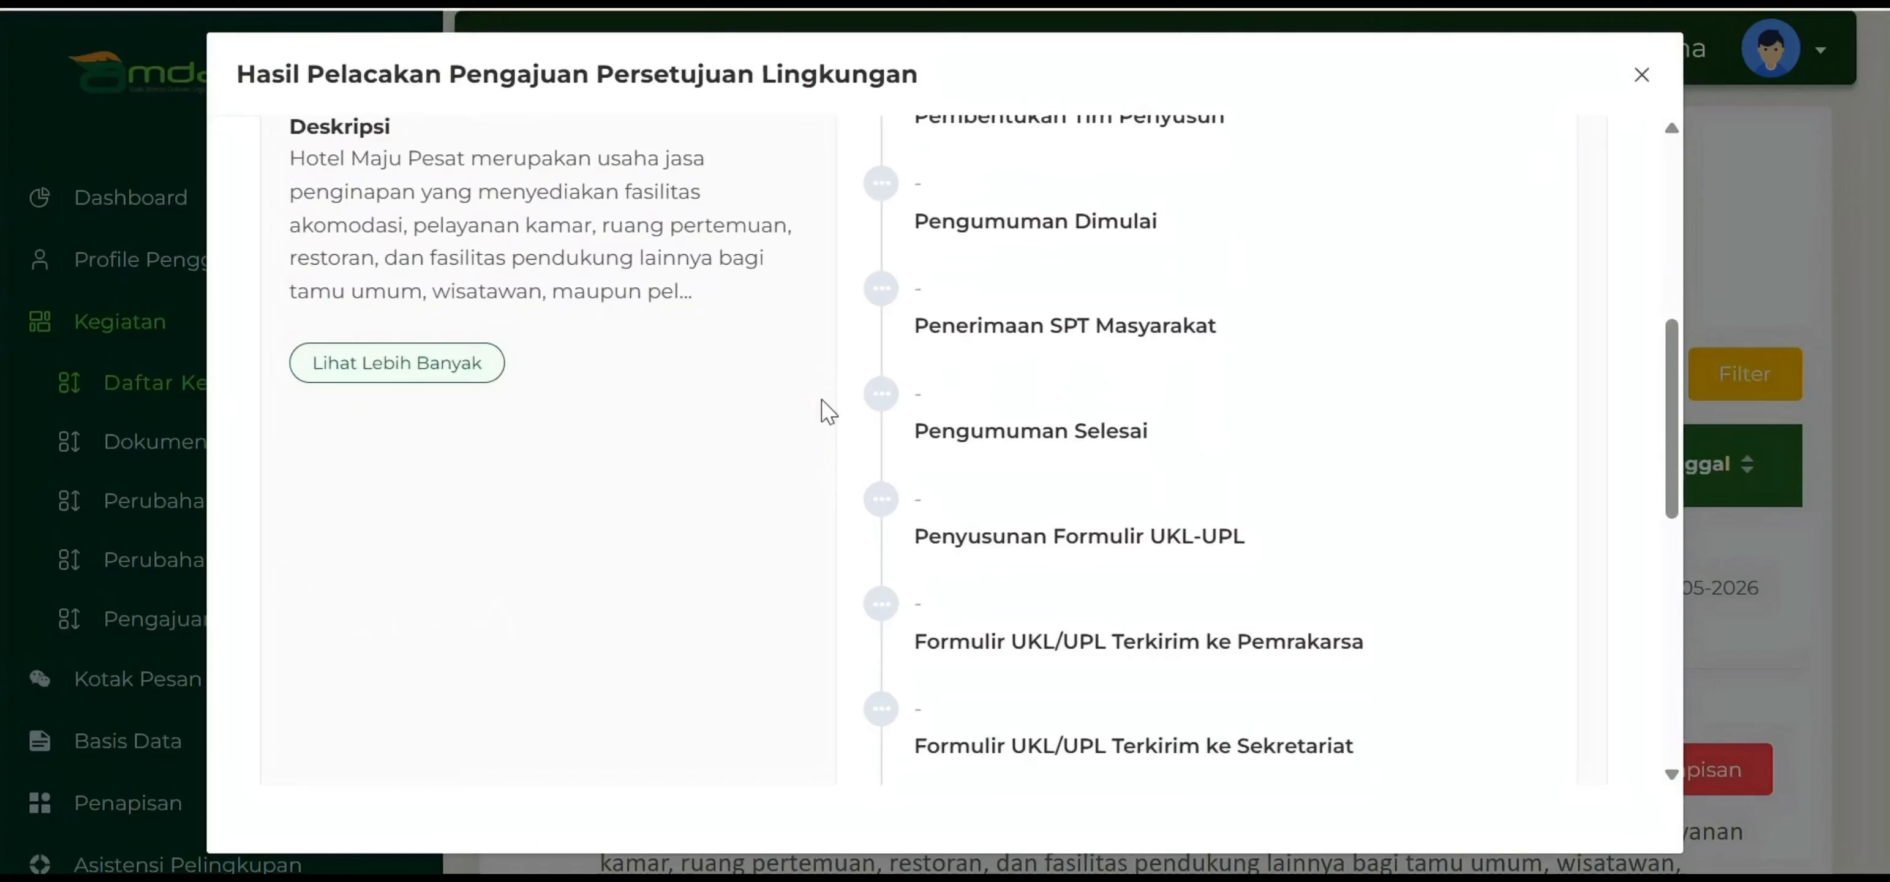
scroll(926, 405, down, 2)
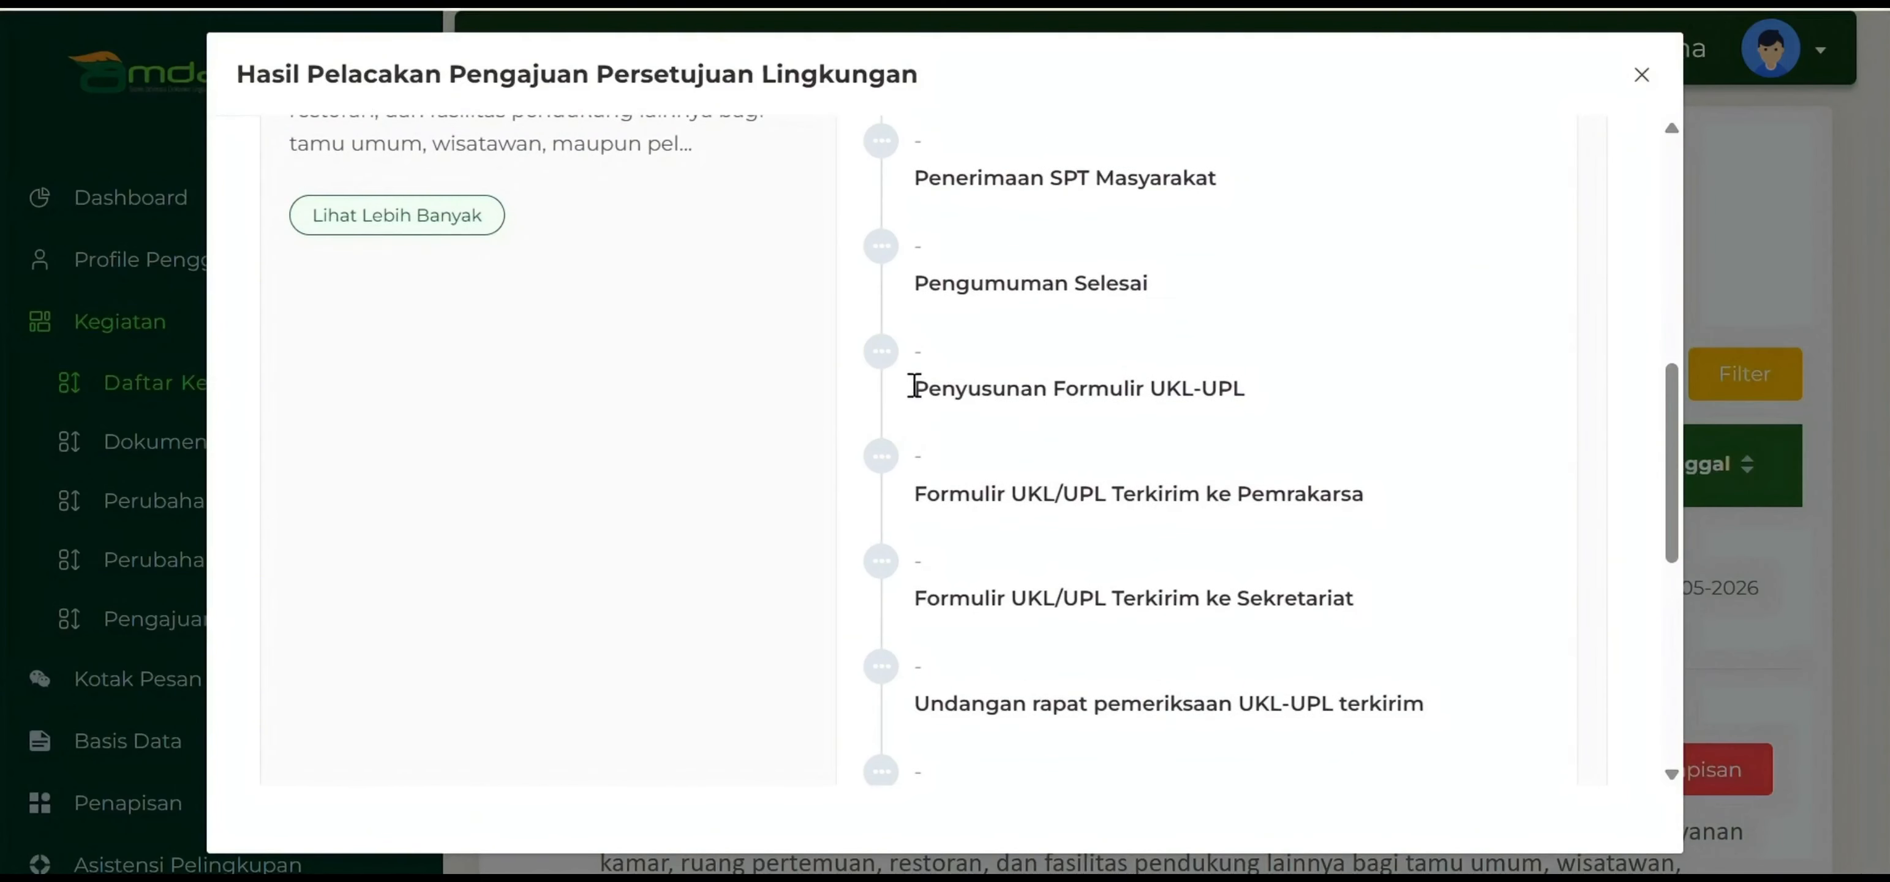
scroll(882, 455, down, 7)
scroll(875, 455, down, 1)
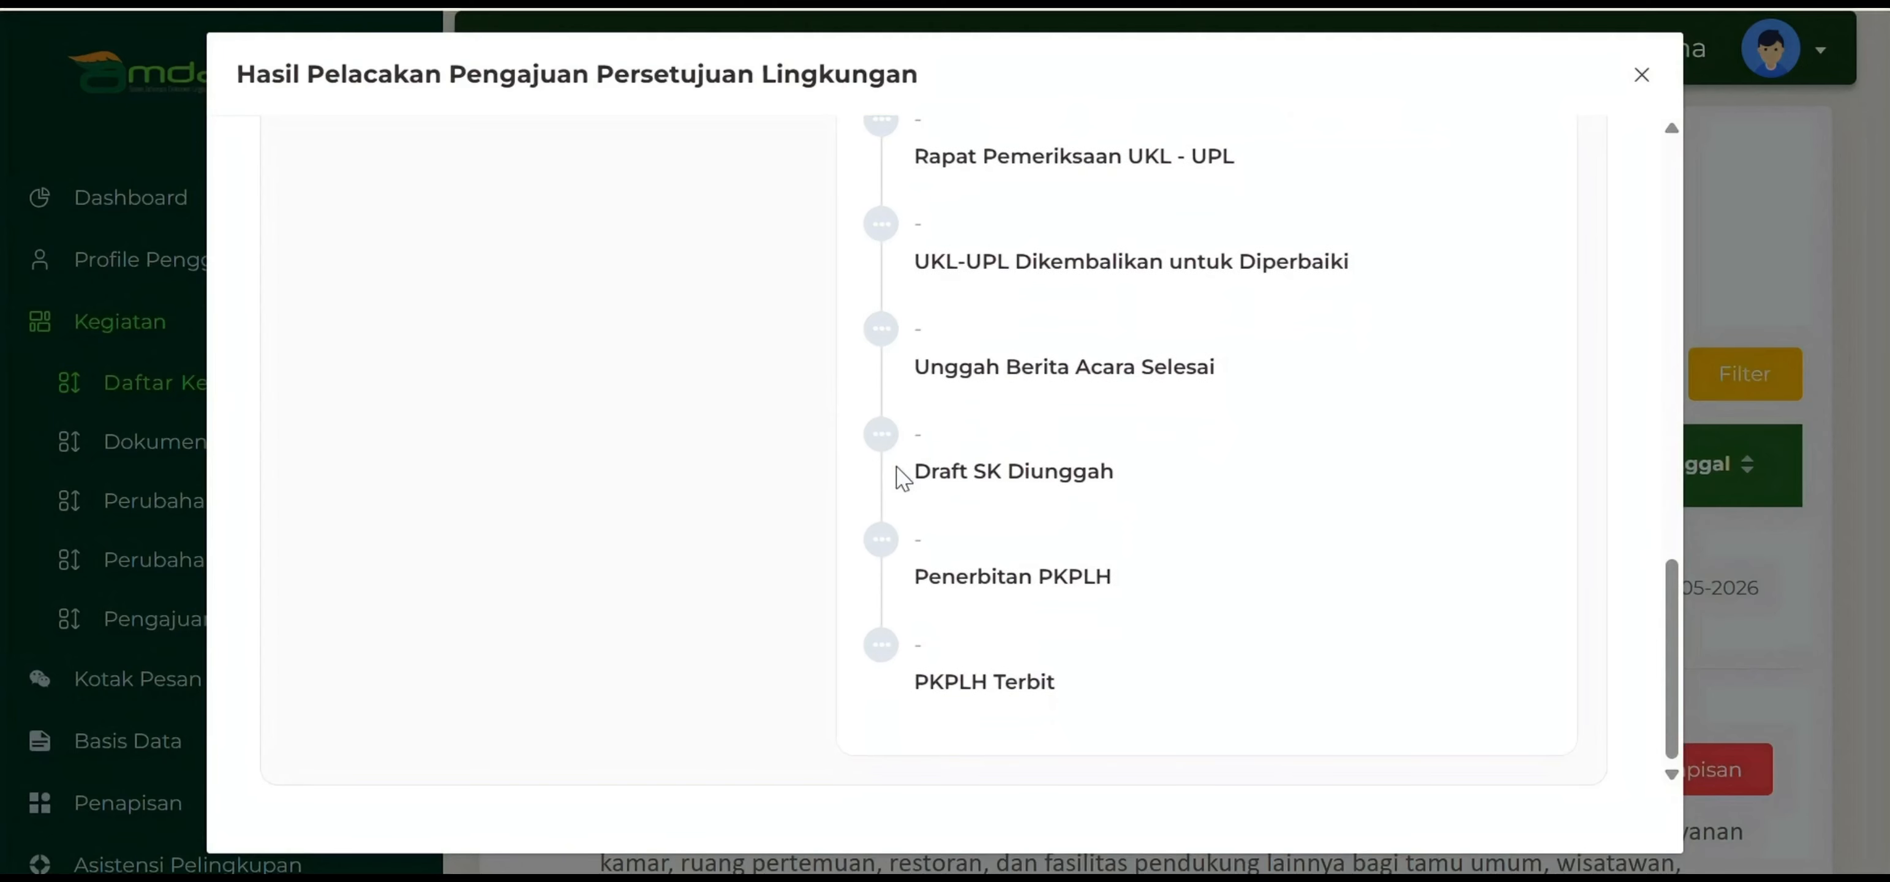